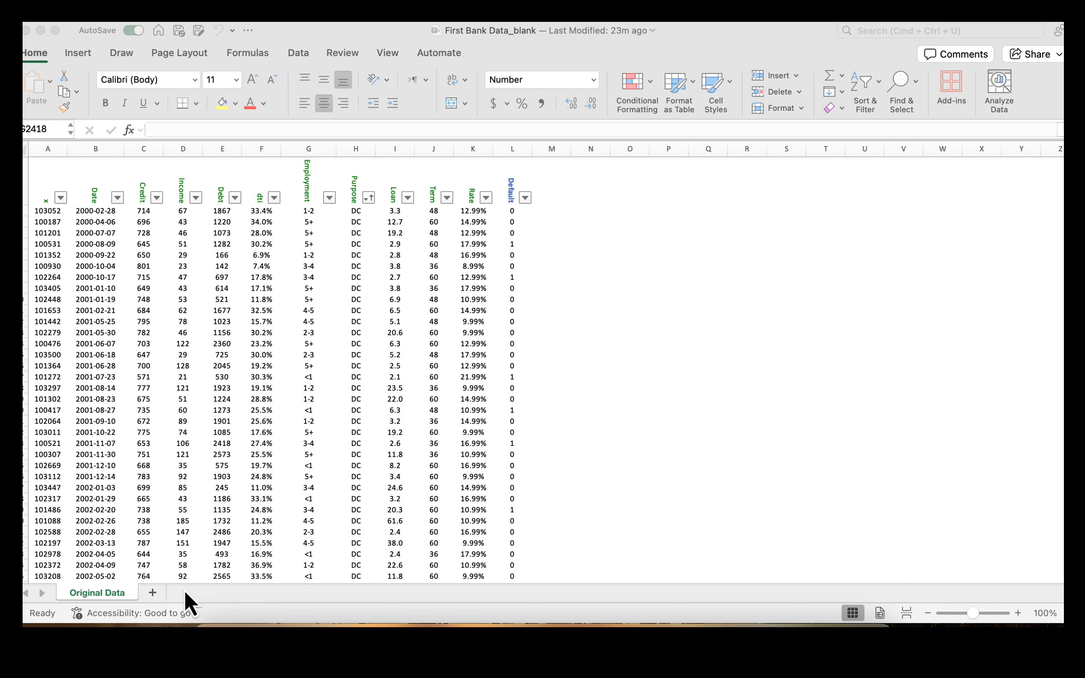
# - Copy the entire data set from the Original Data sheet into a new worksheet starting at cell A1
pyautogui.click(133, 419)
pyautogui.click(127, 410)
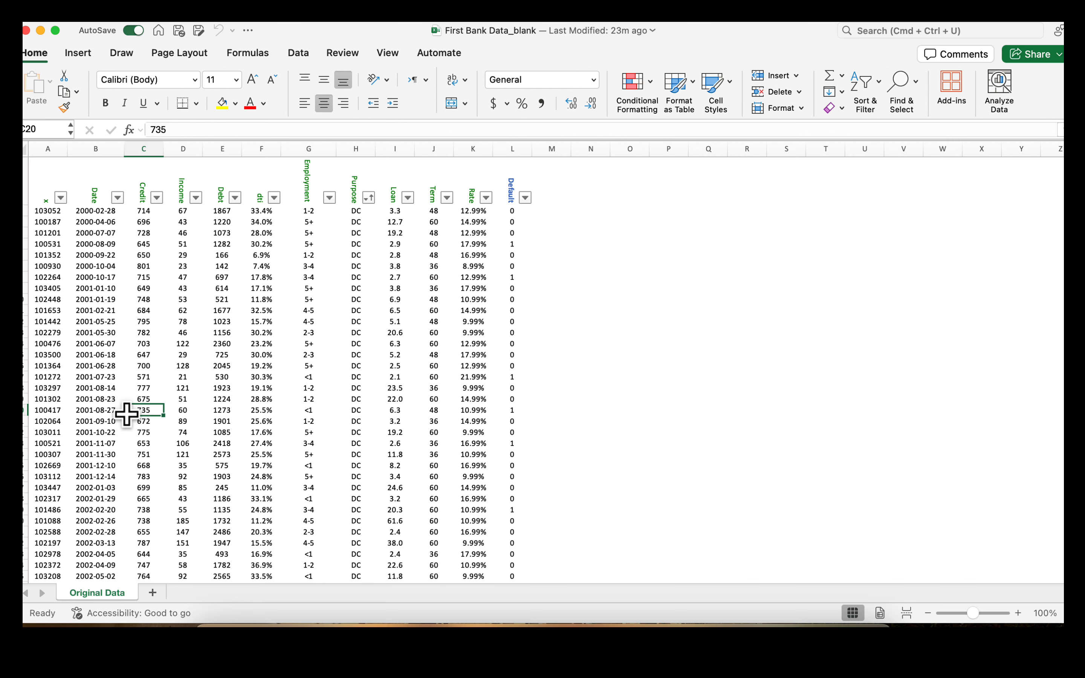
pyautogui.press('super+a')
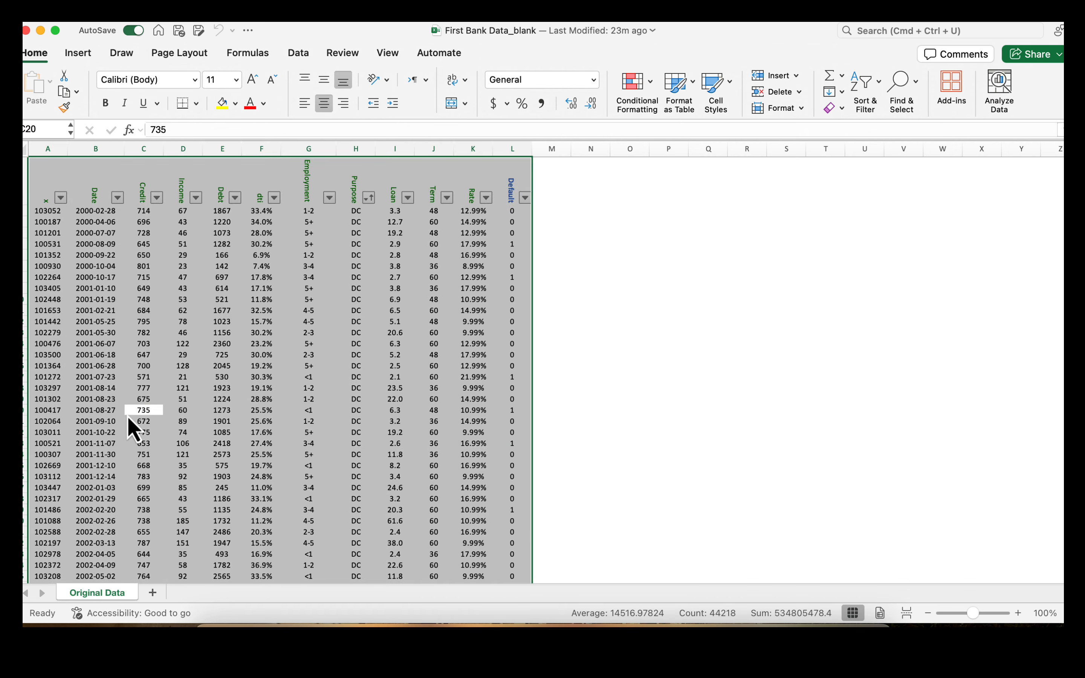
pyautogui.press('super+c')
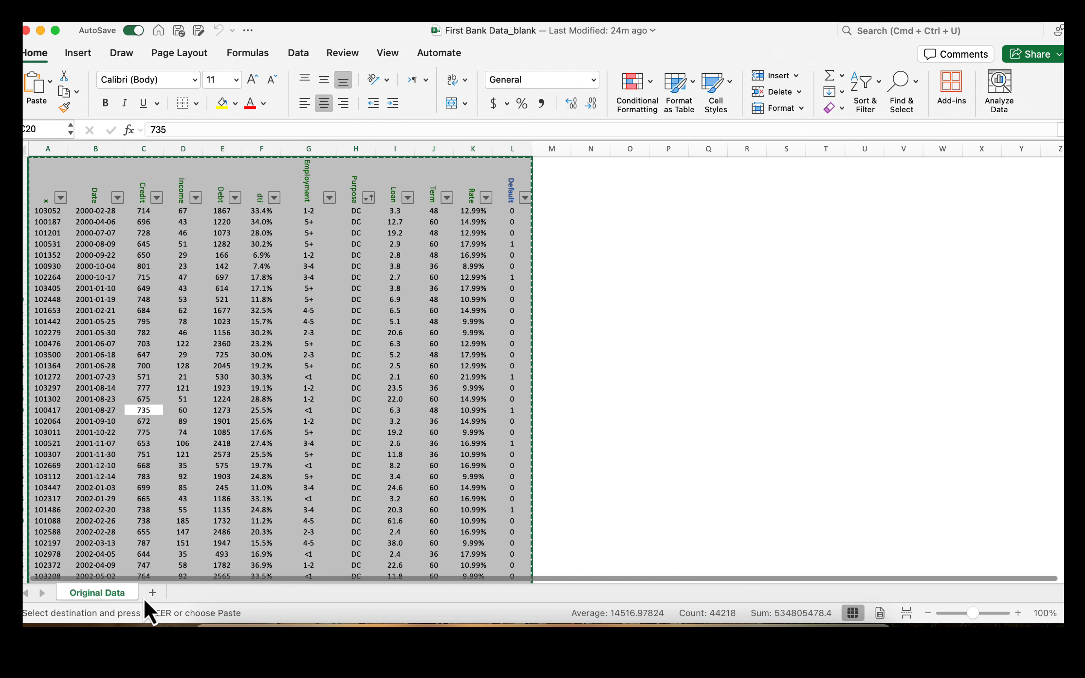
pyautogui.click(152, 593)
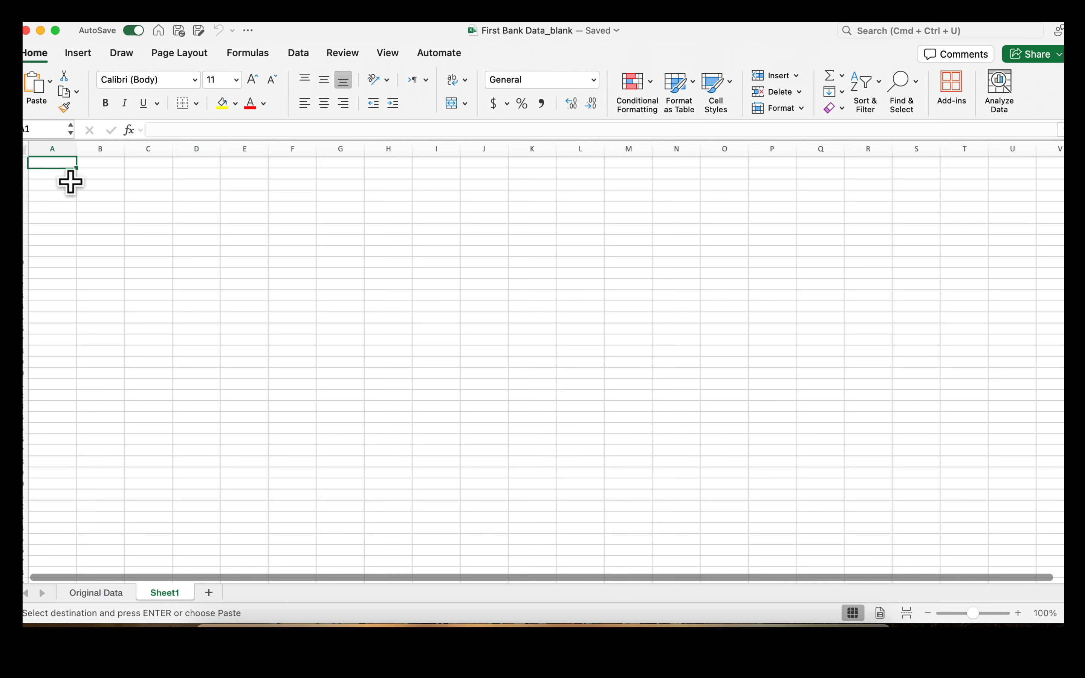
pyautogui.press('super+v')
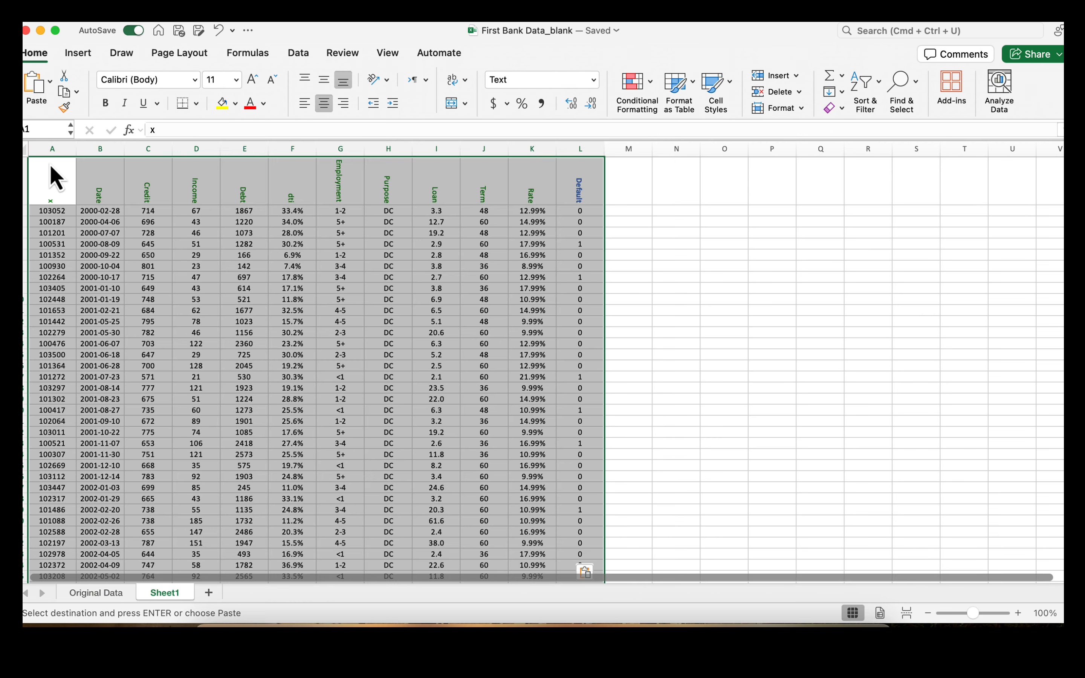
# - Turn on filtering for the header row of the copied data set on Sheet1
pyautogui.click(135, 255)
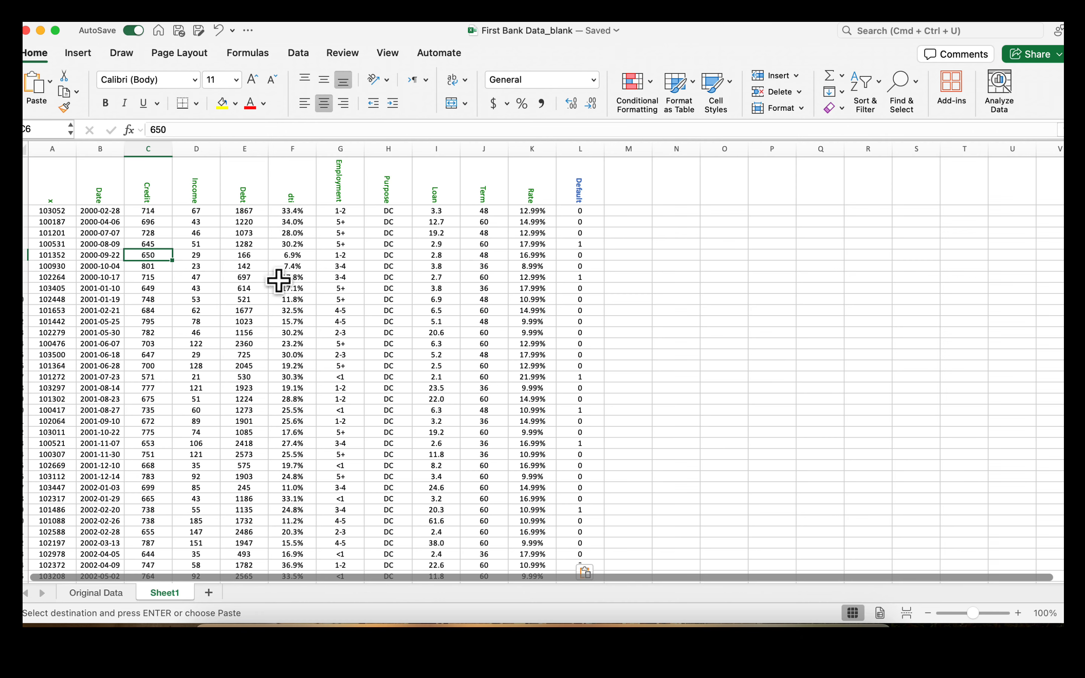
pyautogui.scroll(-1, 277, 299)
pyautogui.scroll(1, 277, 299)
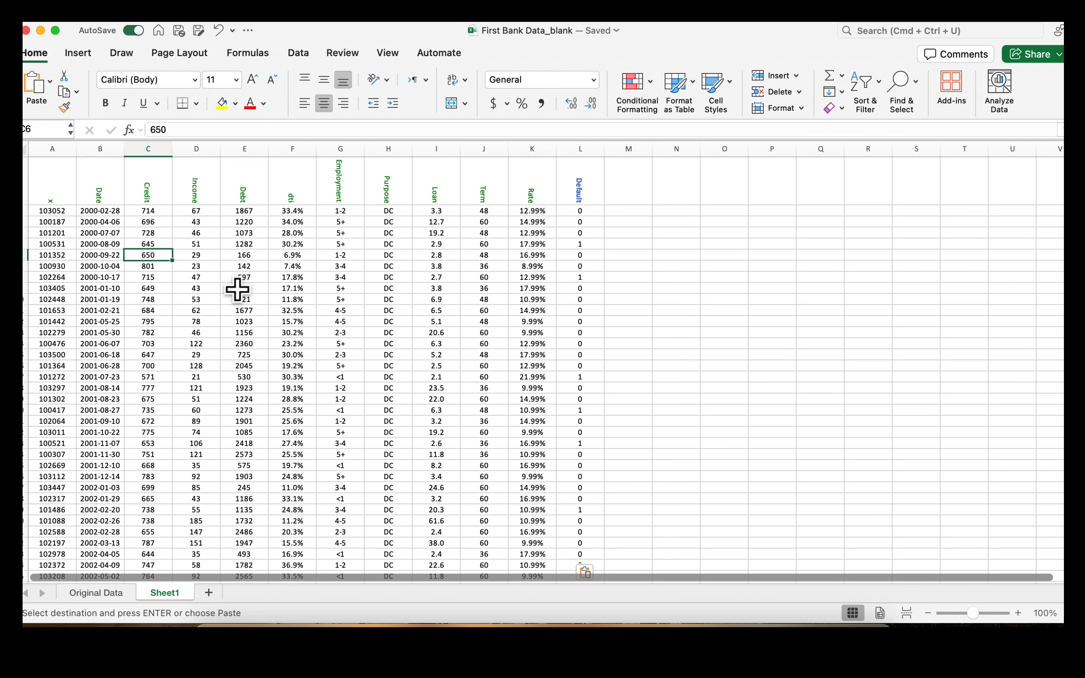
pyautogui.click(297, 55)
pyautogui.click(495, 89)
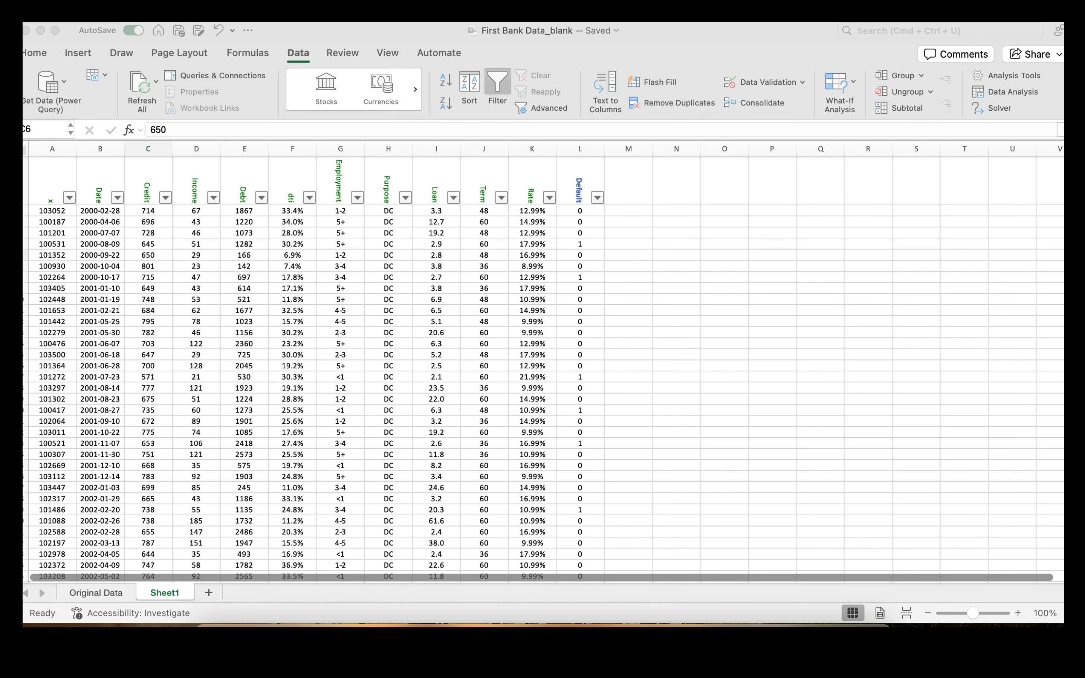
# - Fill the Income, Credit, Purpose and Rate header cells on Sheet1 with yellow
pyautogui.click(198, 186)
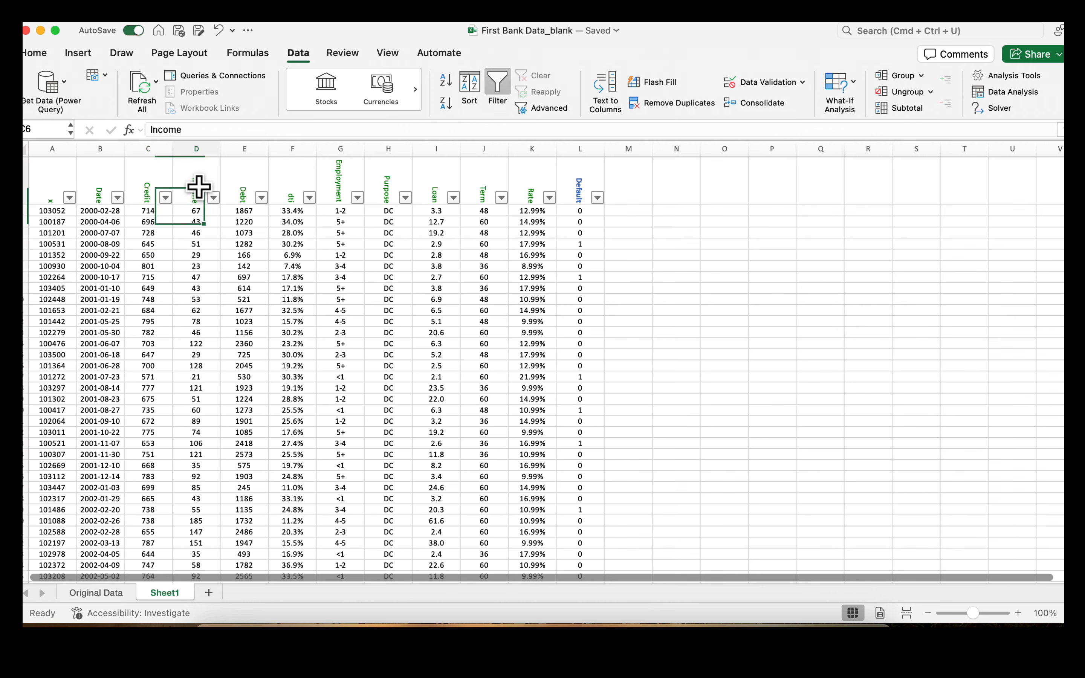
pyautogui.click(36, 53)
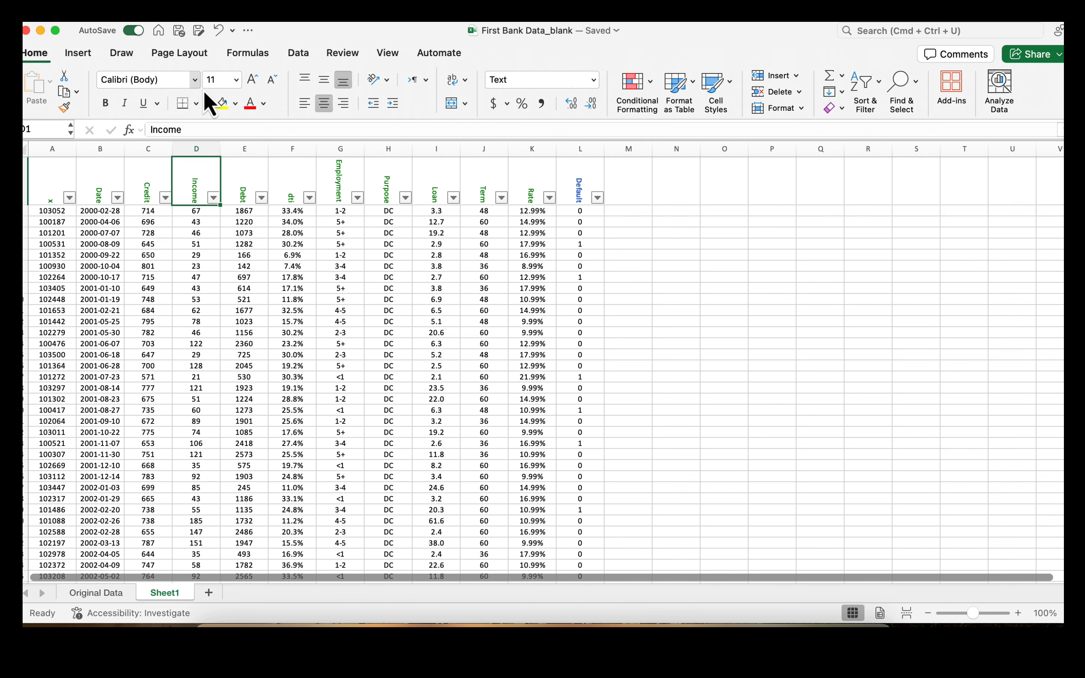
pyautogui.click(223, 104)
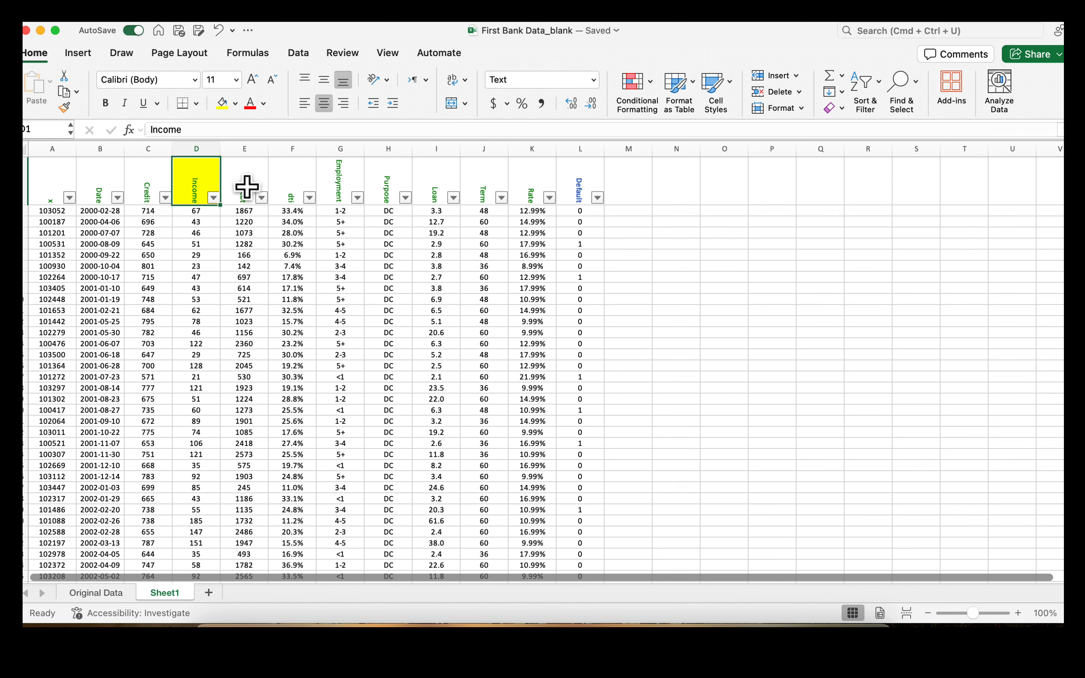
pyautogui.click(151, 183)
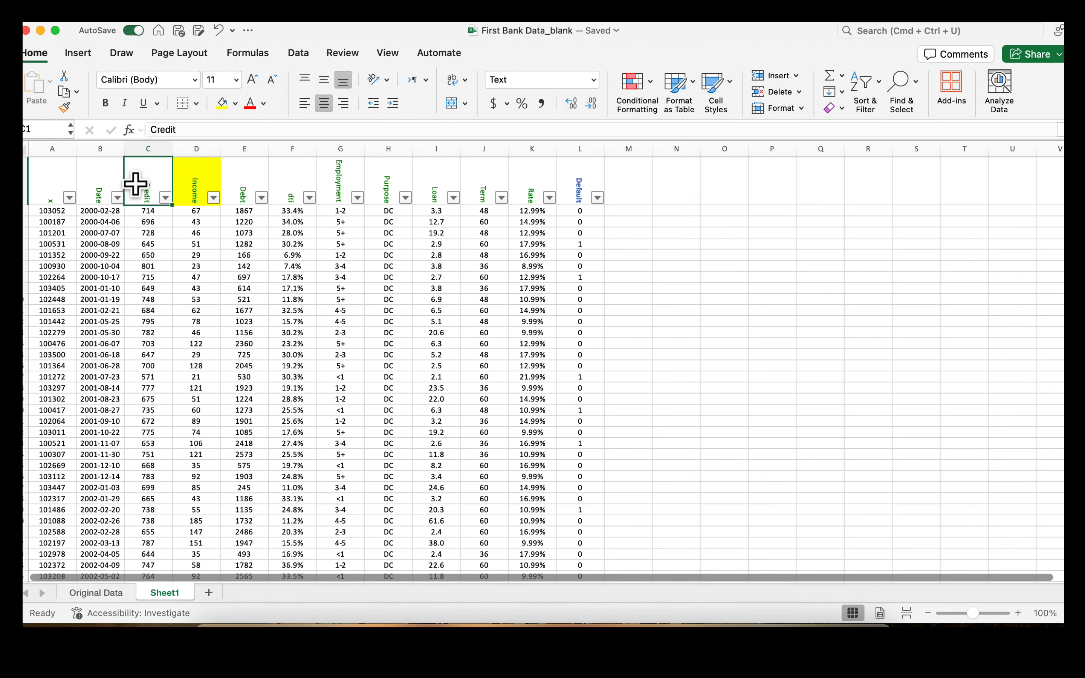
pyautogui.click(223, 104)
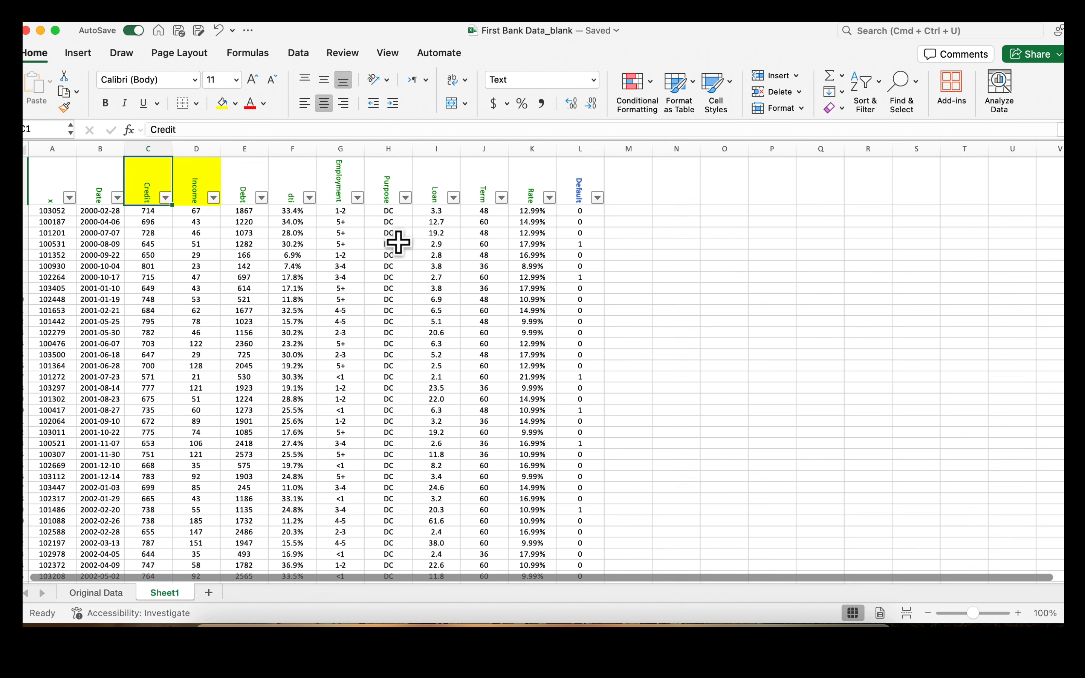
pyautogui.click(394, 187)
pyautogui.click(220, 104)
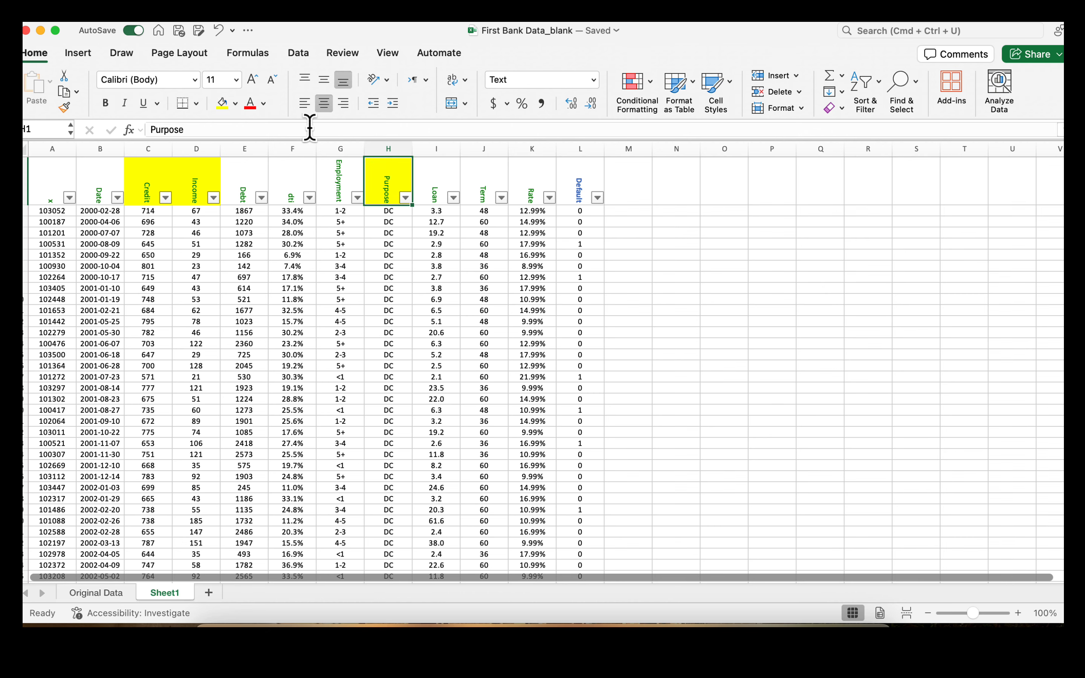
pyautogui.click(531, 185)
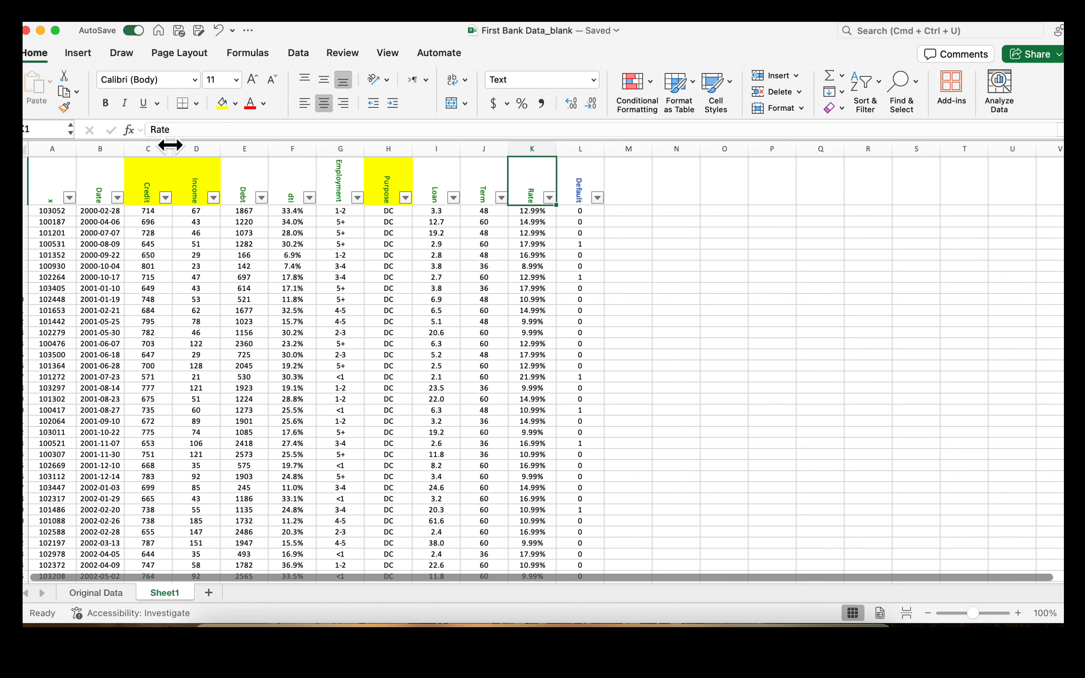
pyautogui.click(223, 104)
# - Sort the Credit column in ascending order and filter it to show only the value 79.8
pyautogui.click(166, 199)
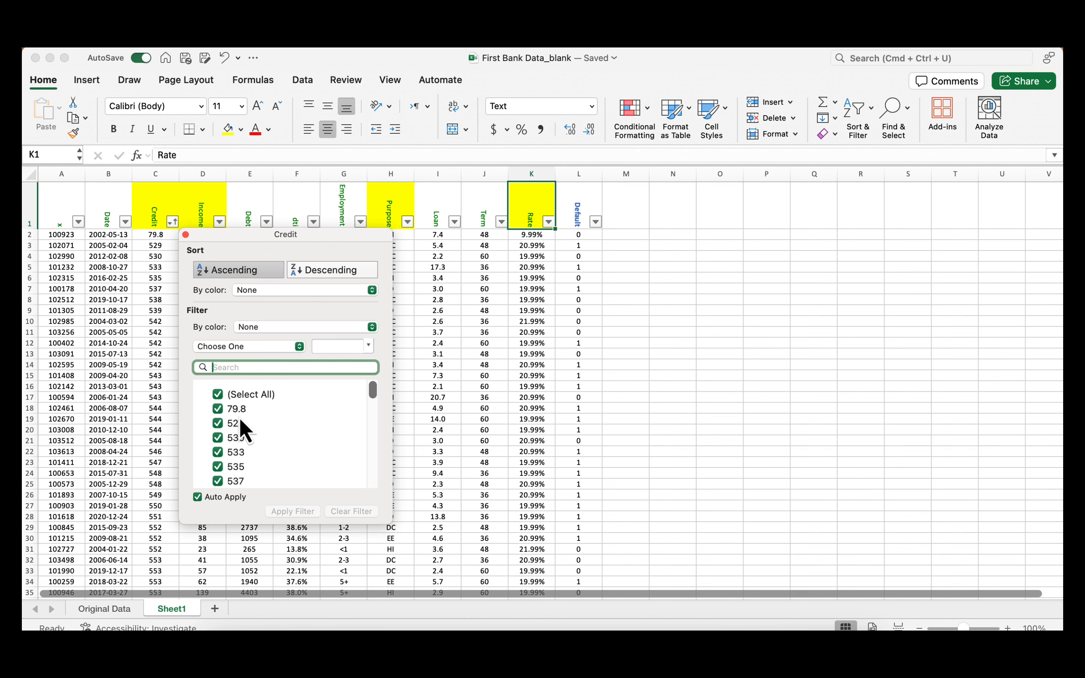
pyautogui.moveTo(372, 396); pyautogui.dragTo(370, 524)
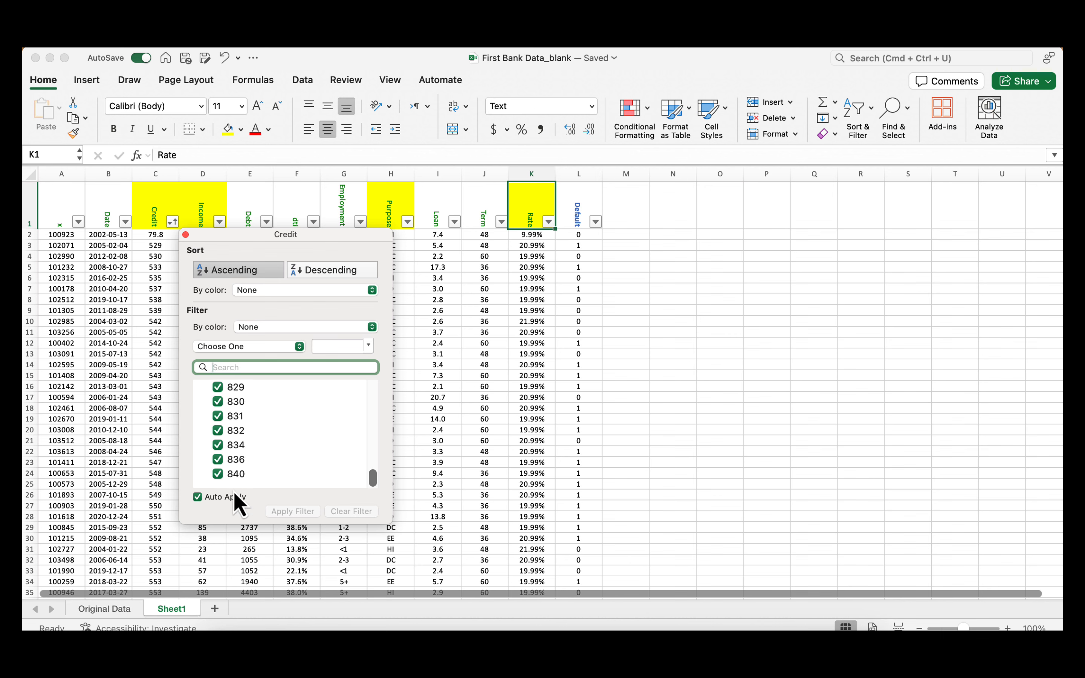
pyautogui.scroll(20, 368, 449)
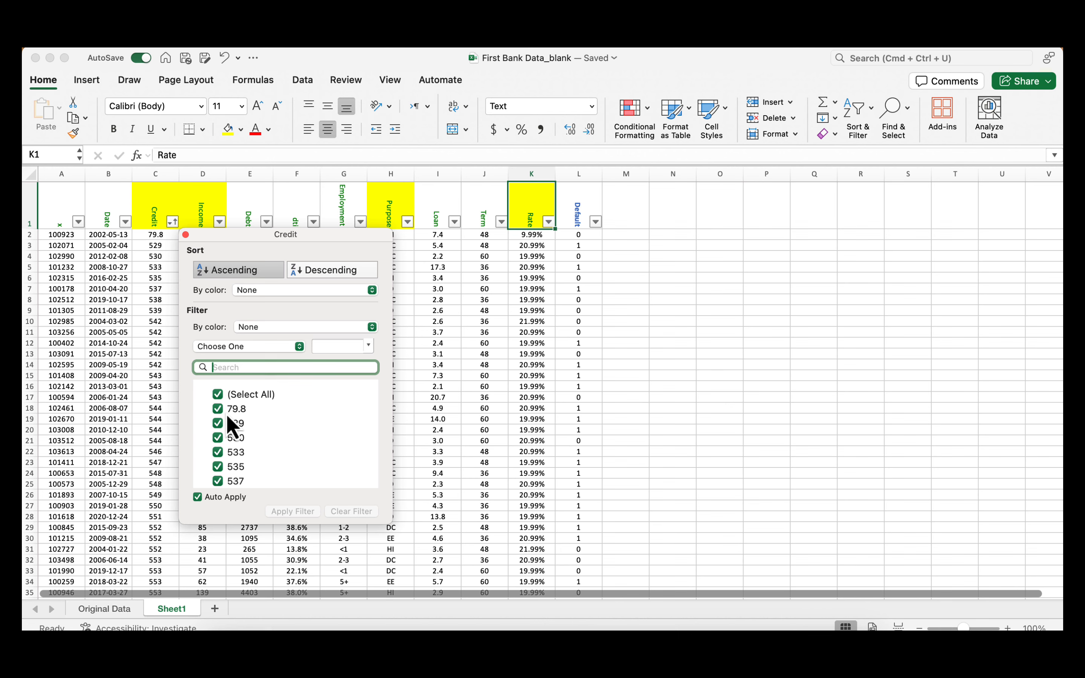
pyautogui.click(217, 395)
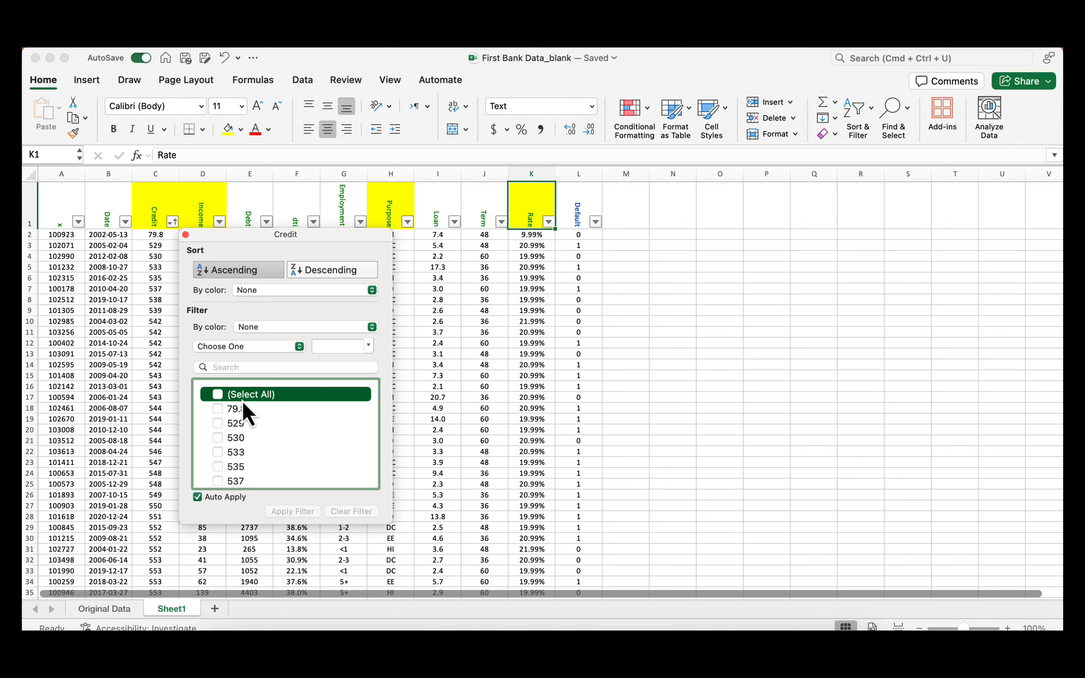
pyautogui.click(223, 410)
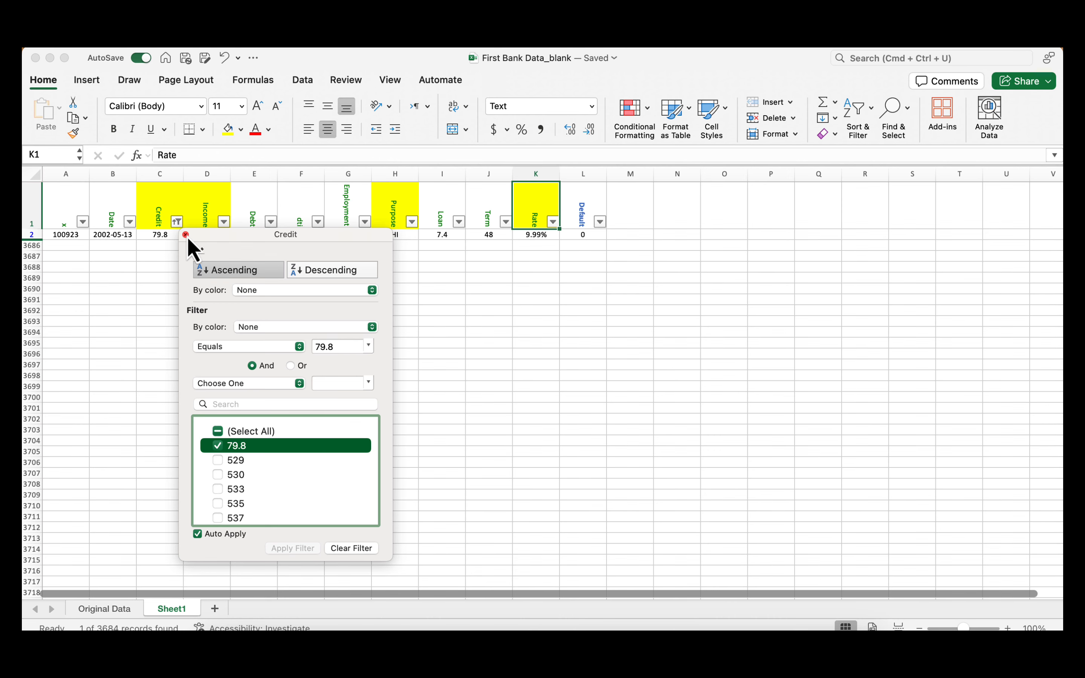
# - Set the Credit value of the filtered record in cell C2 to 798
pyautogui.click(185, 235)
pyautogui.click(161, 235)
pyautogui.doubleClick(162, 235)
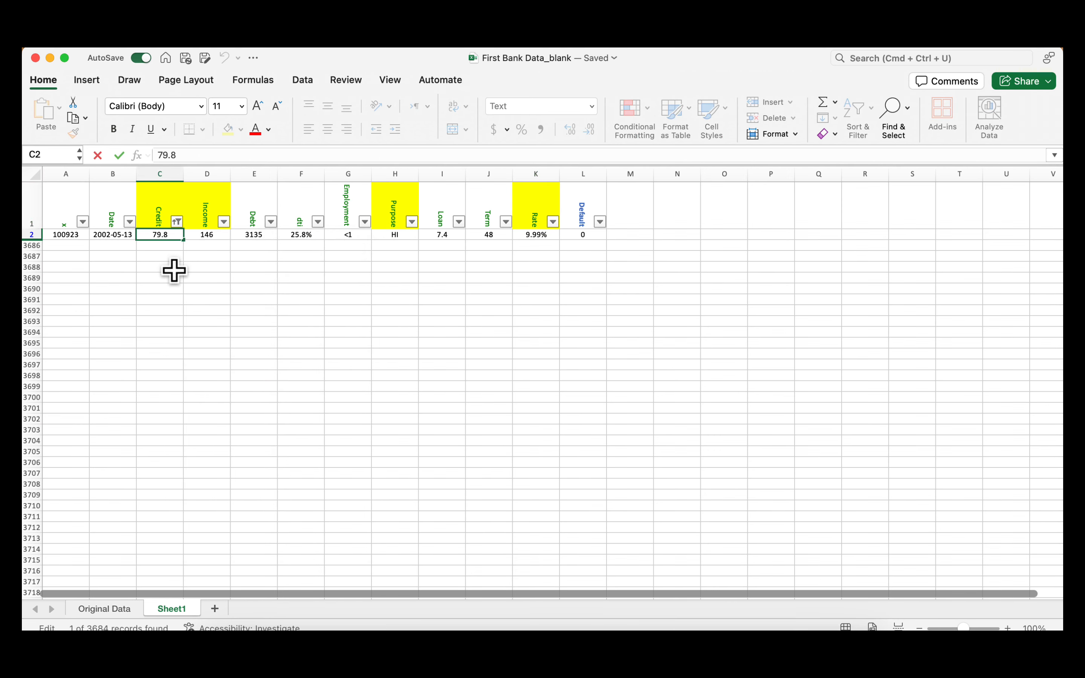
pyautogui.click(168, 255)
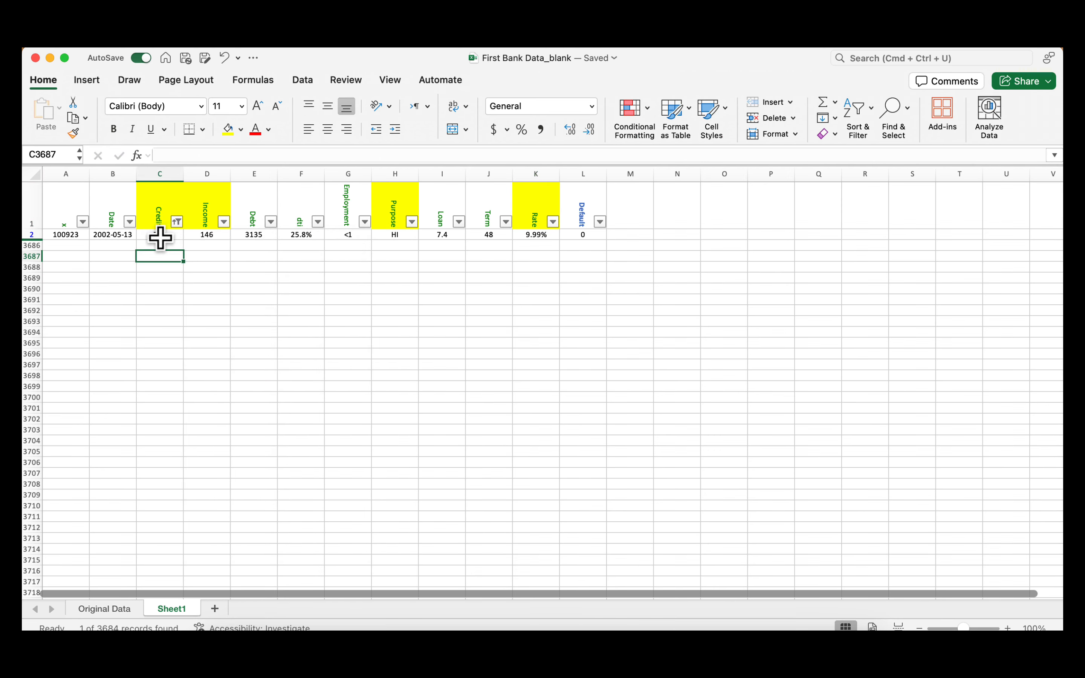
# - Remove the yellow fill from the Credit header cell on Sheet1
pyautogui.click(162, 205)
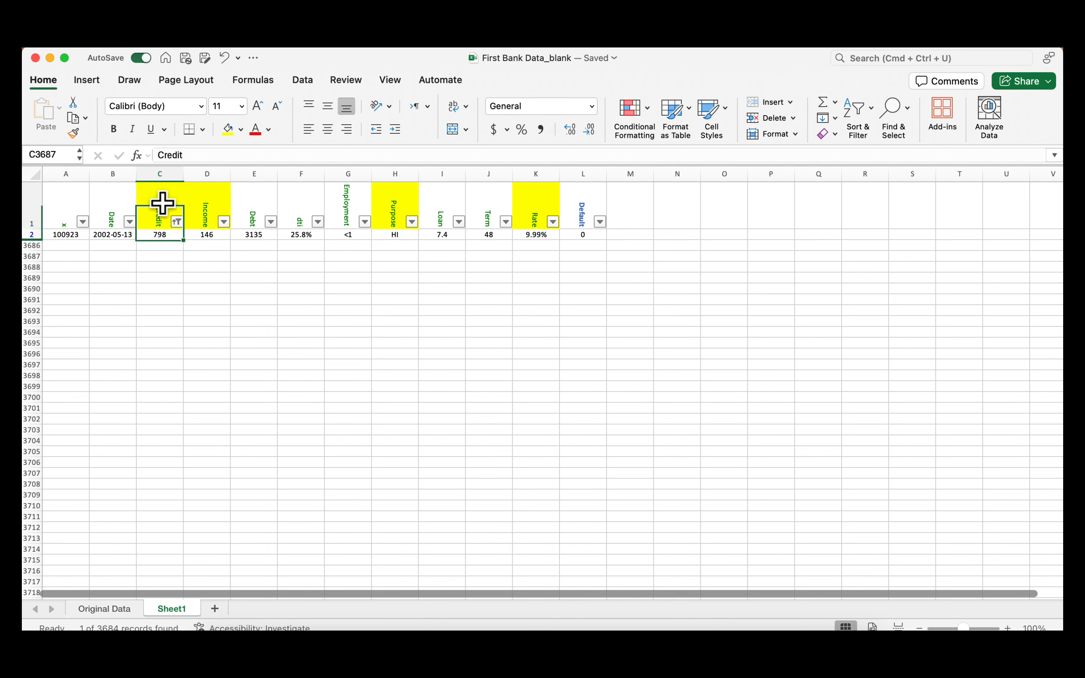
pyautogui.click(241, 129)
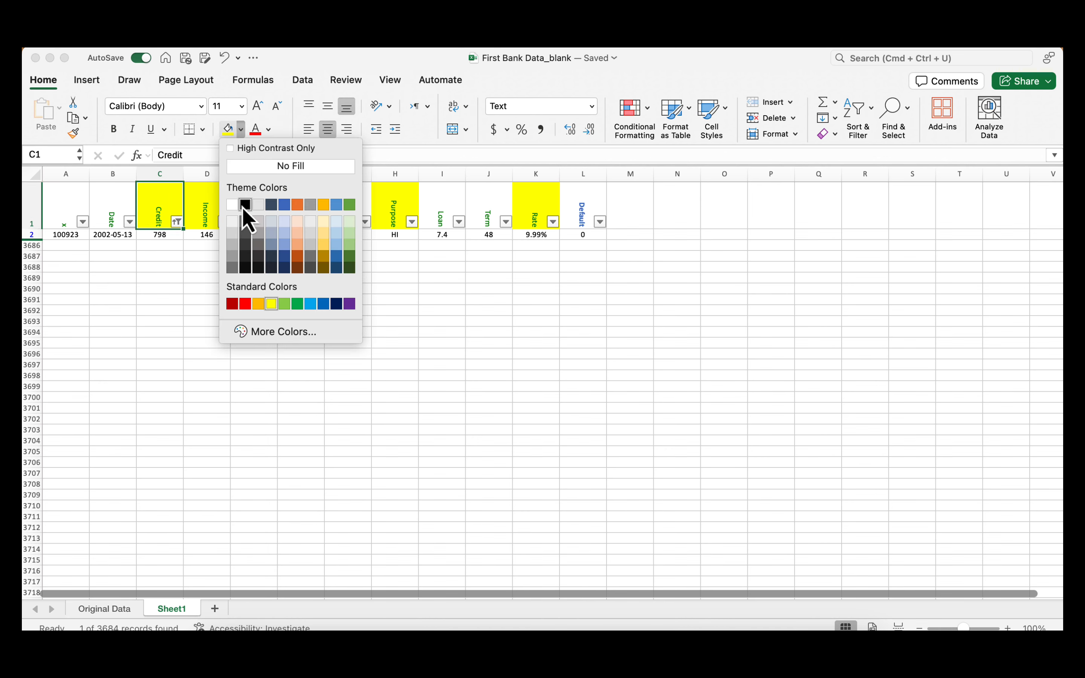
pyautogui.click(249, 168)
# - Select all values in the Credit filter to show every record again and open the Income column's filter list
pyautogui.click(212, 210)
pyautogui.click(224, 222)
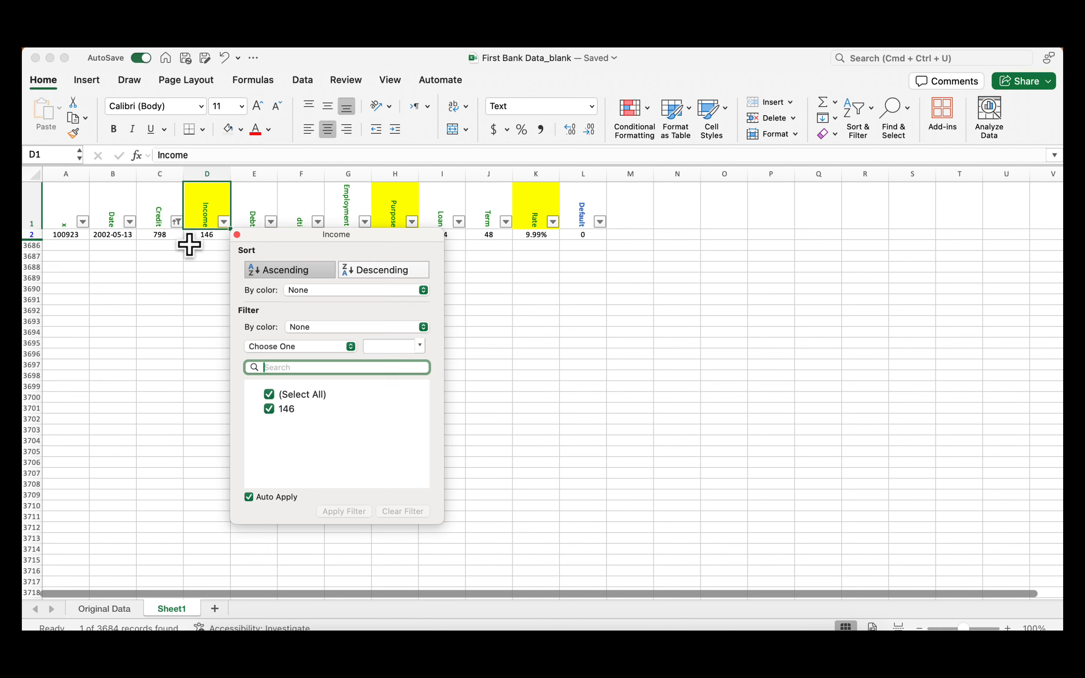
pyautogui.click(184, 240)
pyautogui.click(178, 225)
pyautogui.click(224, 435)
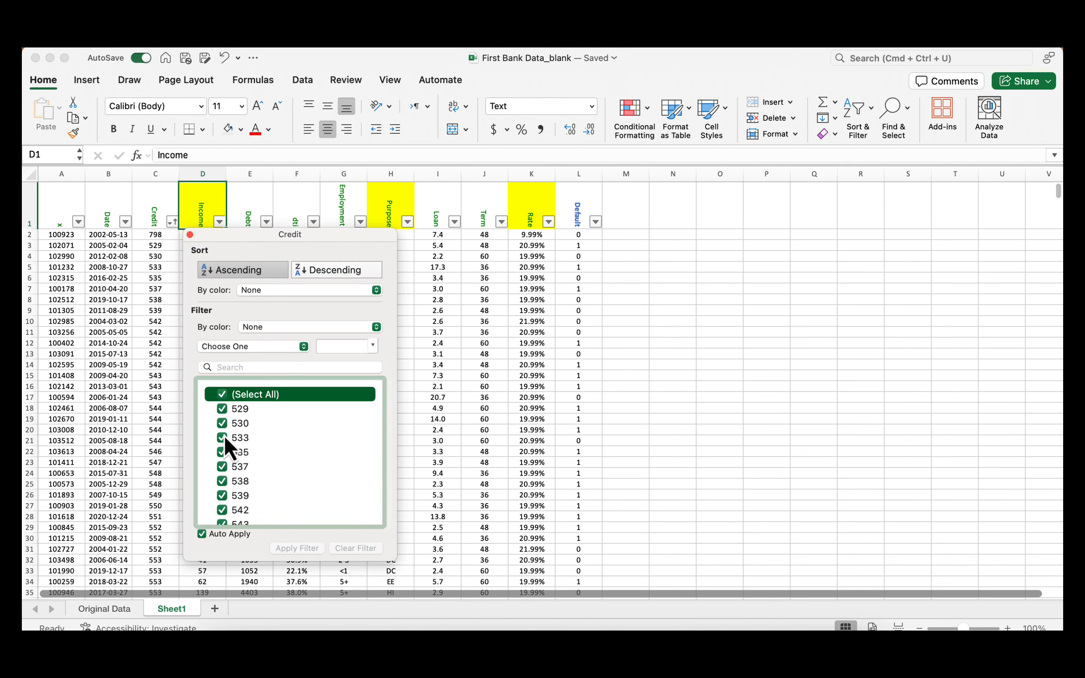
pyautogui.click(181, 230)
pyautogui.click(220, 221)
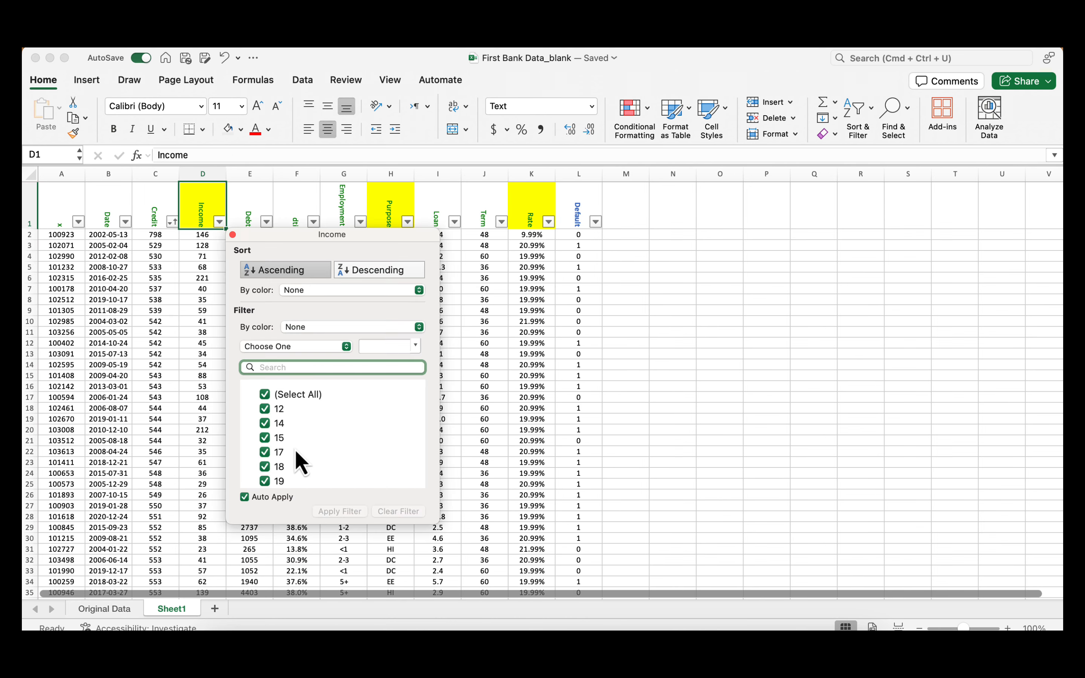
pyautogui.scroll(-2, 302, 462)
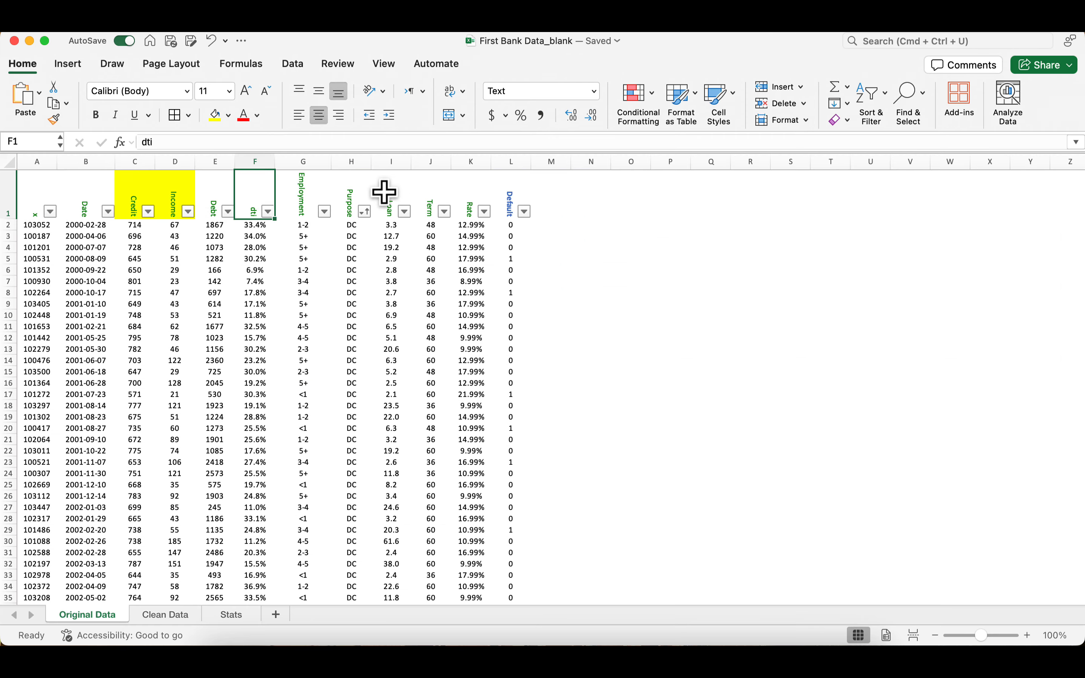
# - Fill the Purpose and Rate header cells on the Original Data sheet with yellow
pyautogui.click(354, 193)
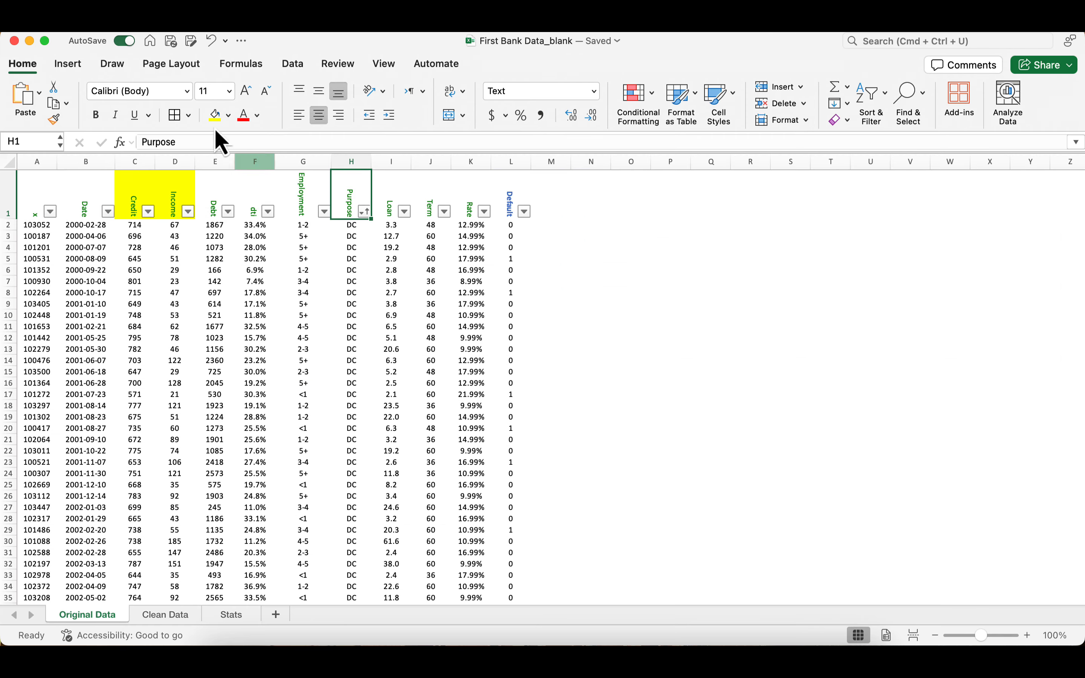
pyautogui.click(215, 116)
pyautogui.click(467, 186)
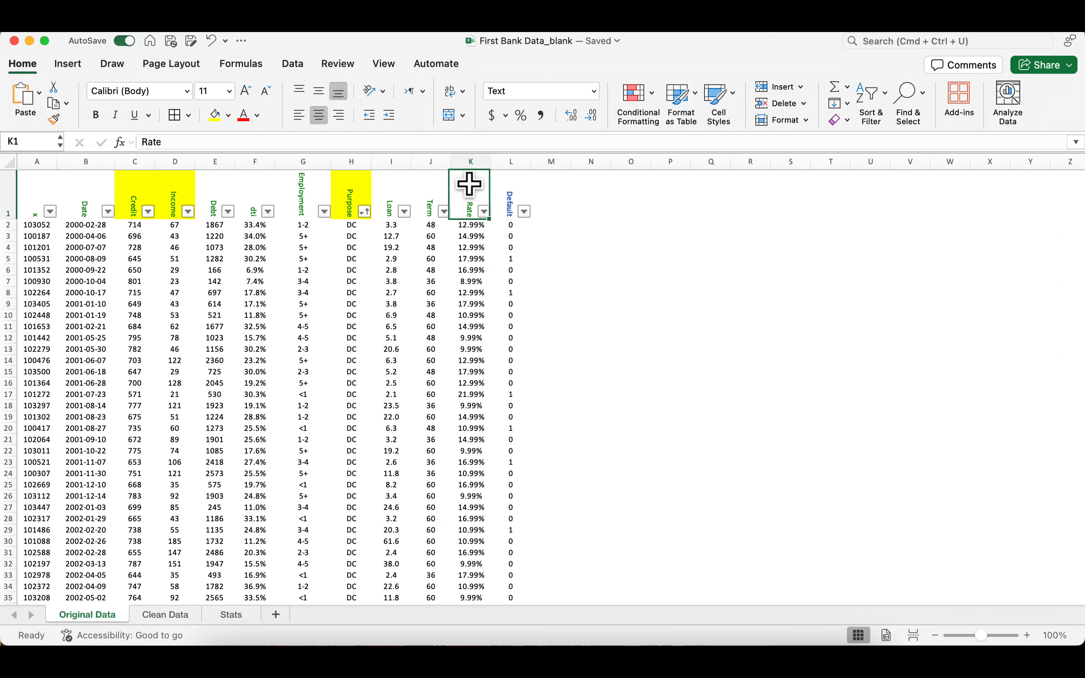
pyautogui.click(218, 118)
# - Set the Credit header cell on the Original Data sheet to no fill
pyautogui.click(137, 184)
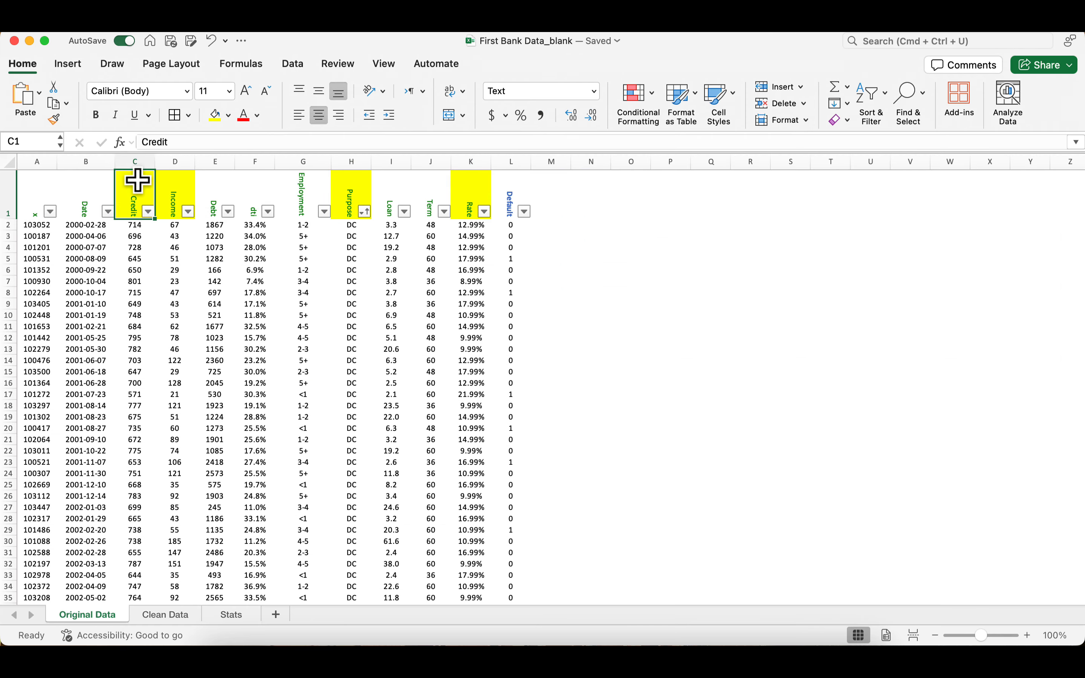
pyautogui.click(229, 116)
pyautogui.click(274, 152)
# - Filter the Income column on the Original Data sheet to show only the value 96128
pyautogui.click(175, 197)
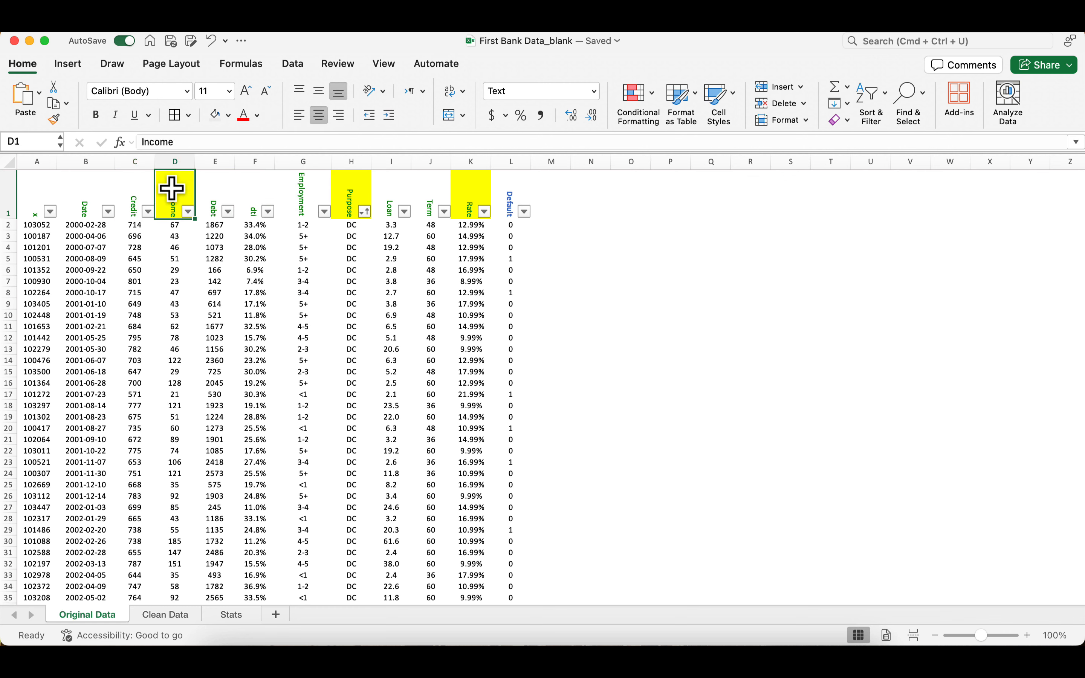
pyautogui.click(188, 212)
pyautogui.scroll(-10, 259, 402)
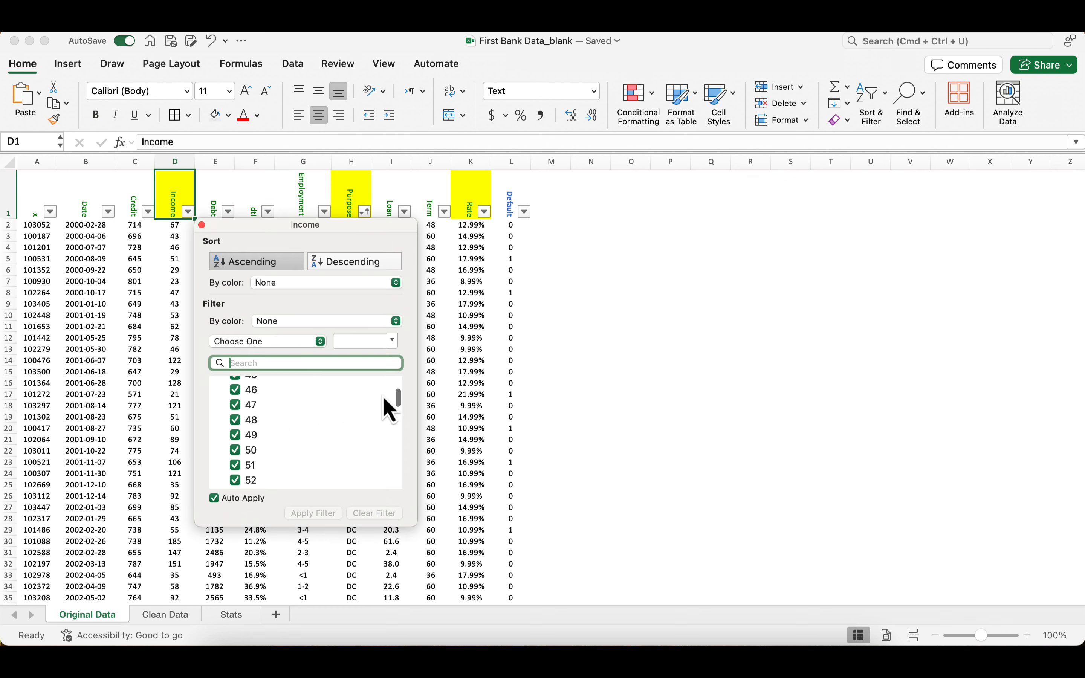
pyautogui.moveTo(397, 398); pyautogui.dragTo(398, 506)
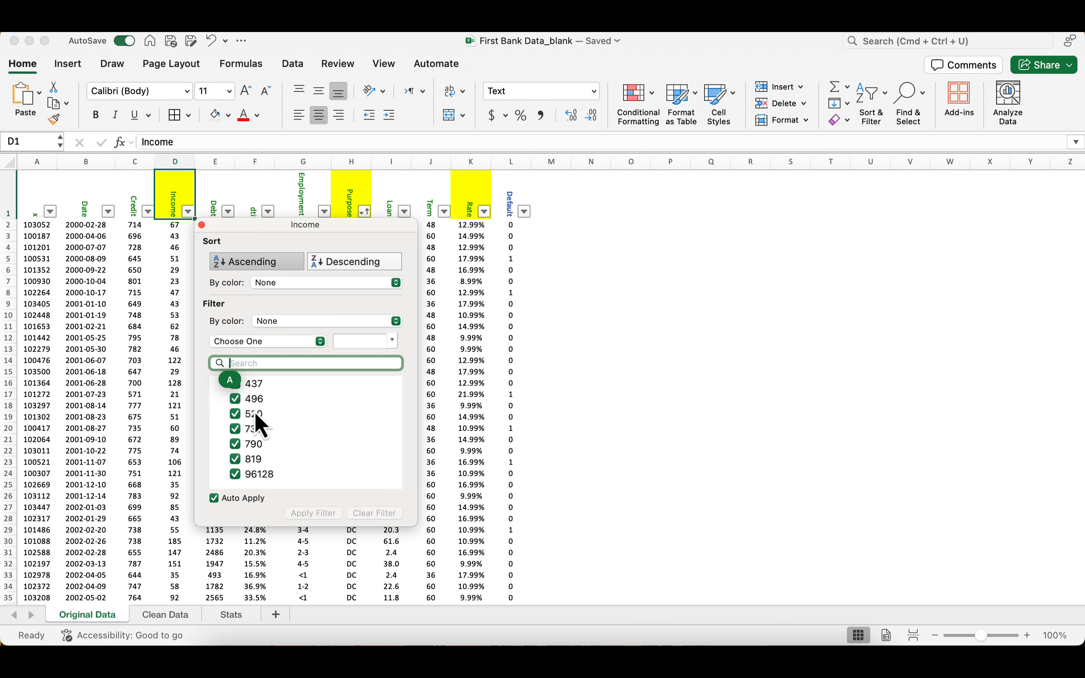
pyautogui.scroll(10, 258, 420)
pyautogui.moveTo(398, 461); pyautogui.dragTo(400, 504)
pyautogui.click(244, 396)
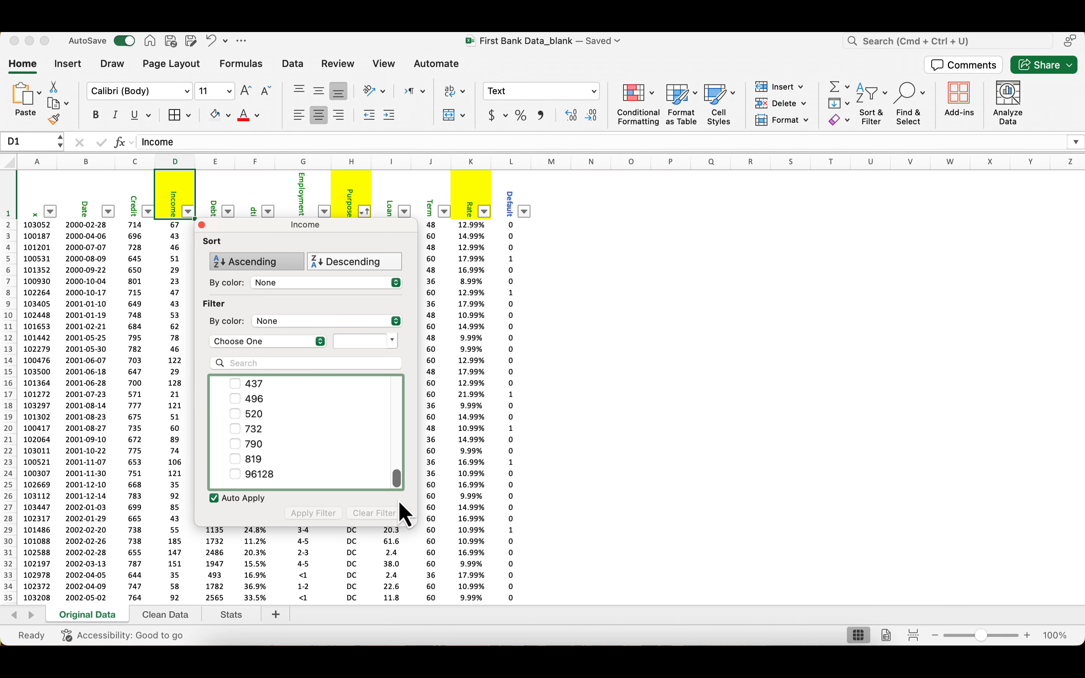
pyautogui.click(285, 478)
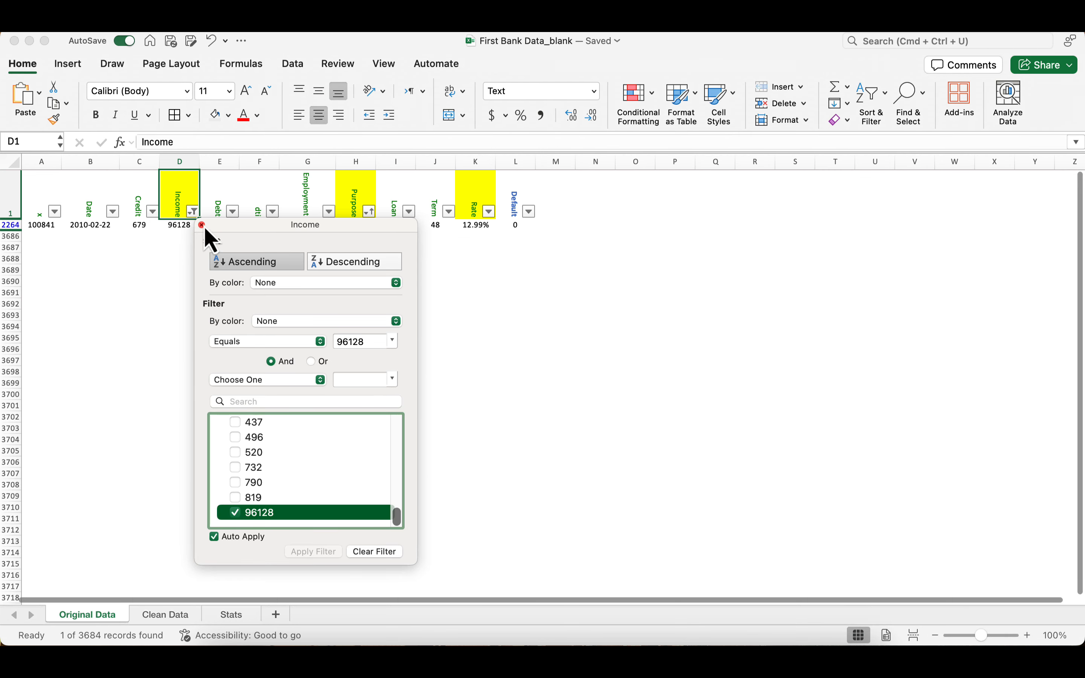
pyautogui.click(203, 225)
# - Correct the filtered record's income to 96.128, show all Income values again and select the Income header cell
pyautogui.doubleClick(176, 225)
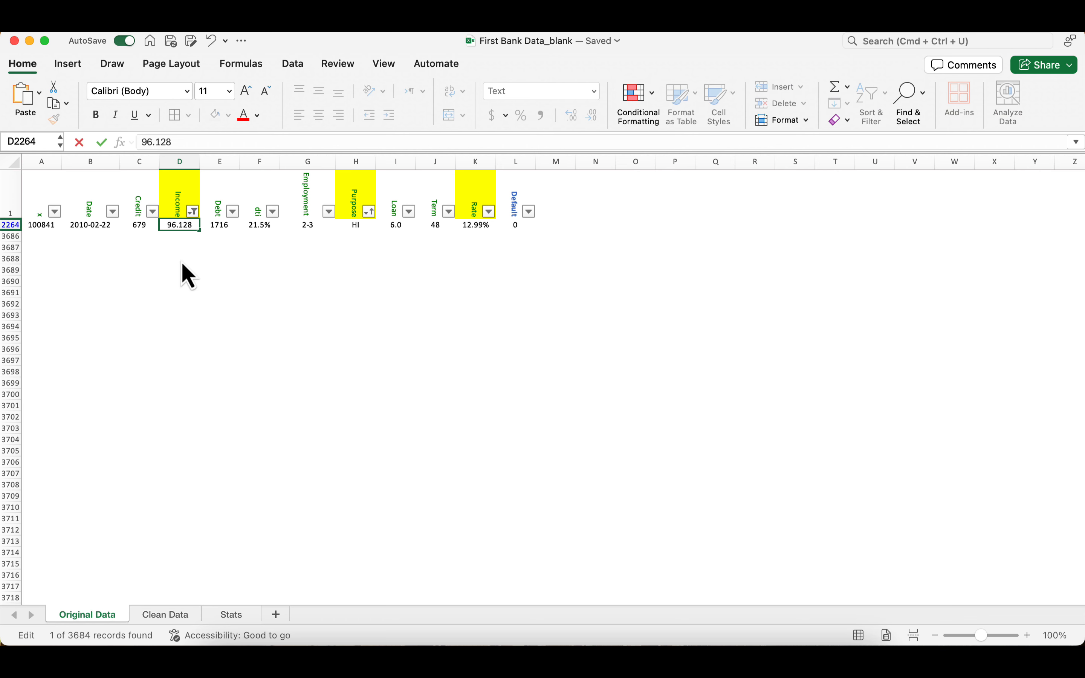
pyautogui.press('Return')
pyautogui.click(193, 211)
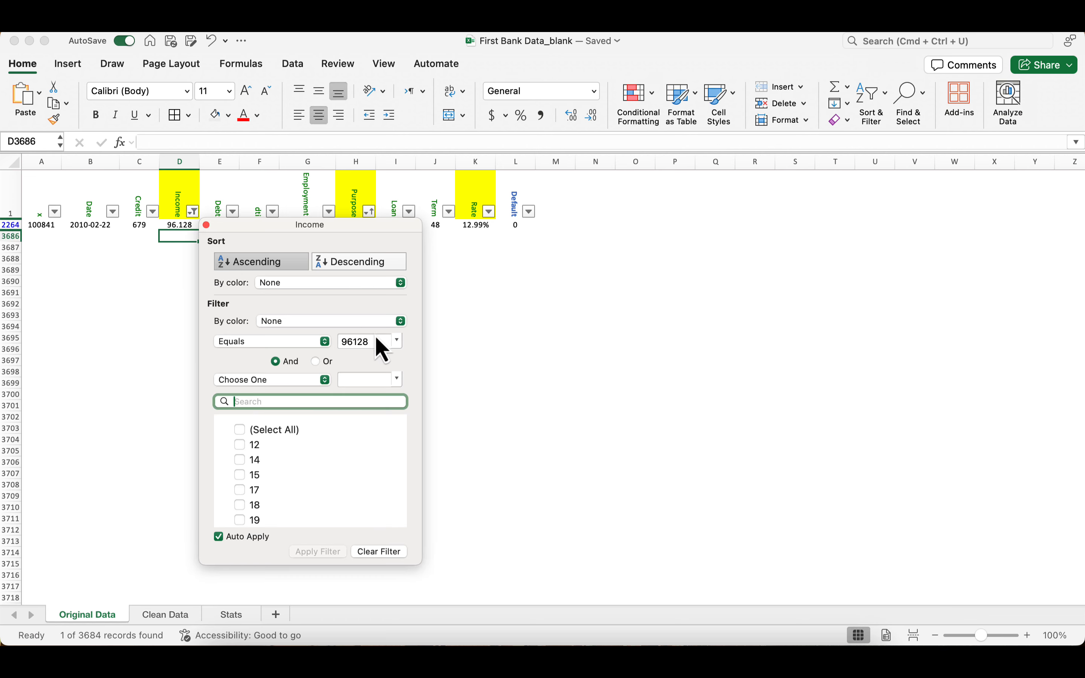
pyautogui.click(240, 429)
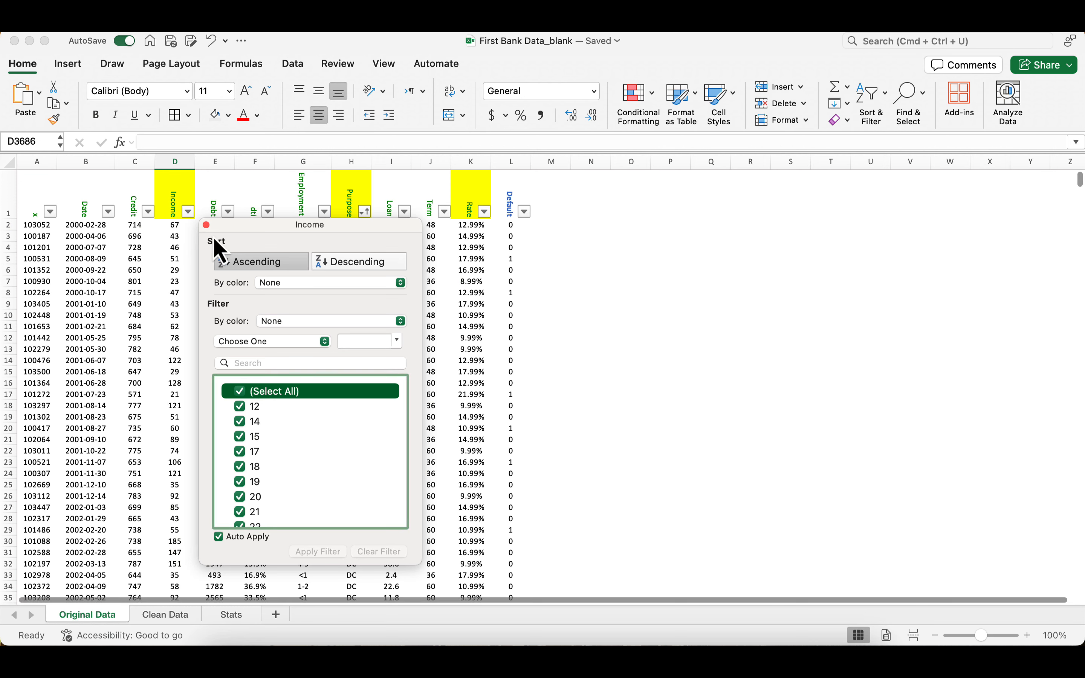
pyautogui.click(207, 226)
pyautogui.click(175, 200)
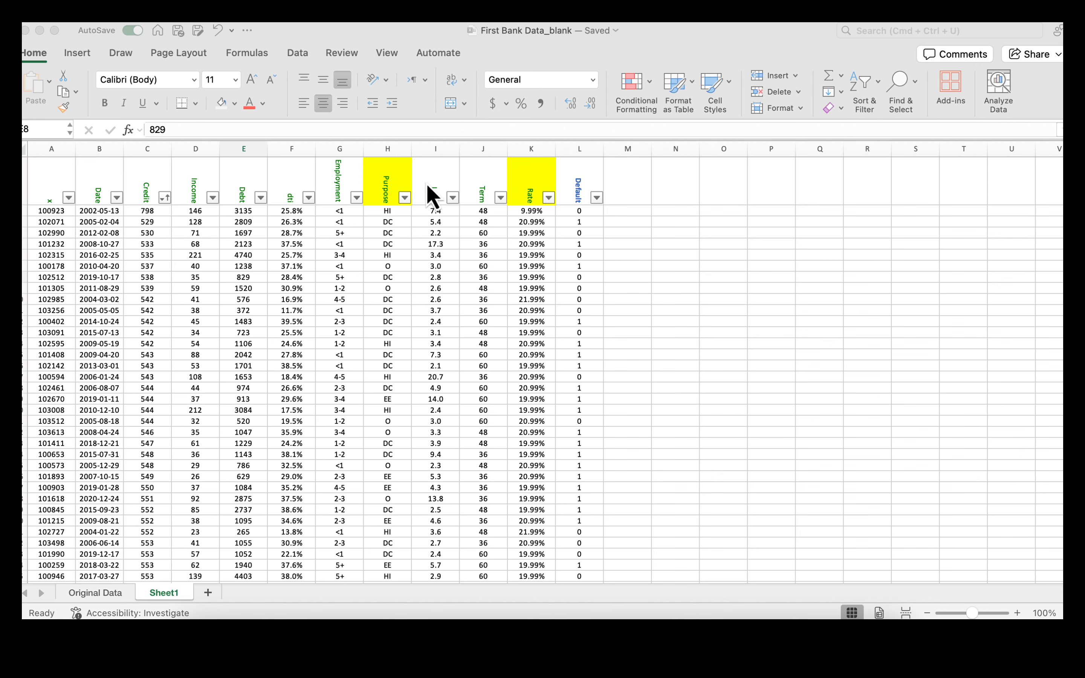
# - Filter the Purpose column on Sheet1 to show only the Debt and blank entries
pyautogui.click(405, 198)
pyautogui.click(405, 198)
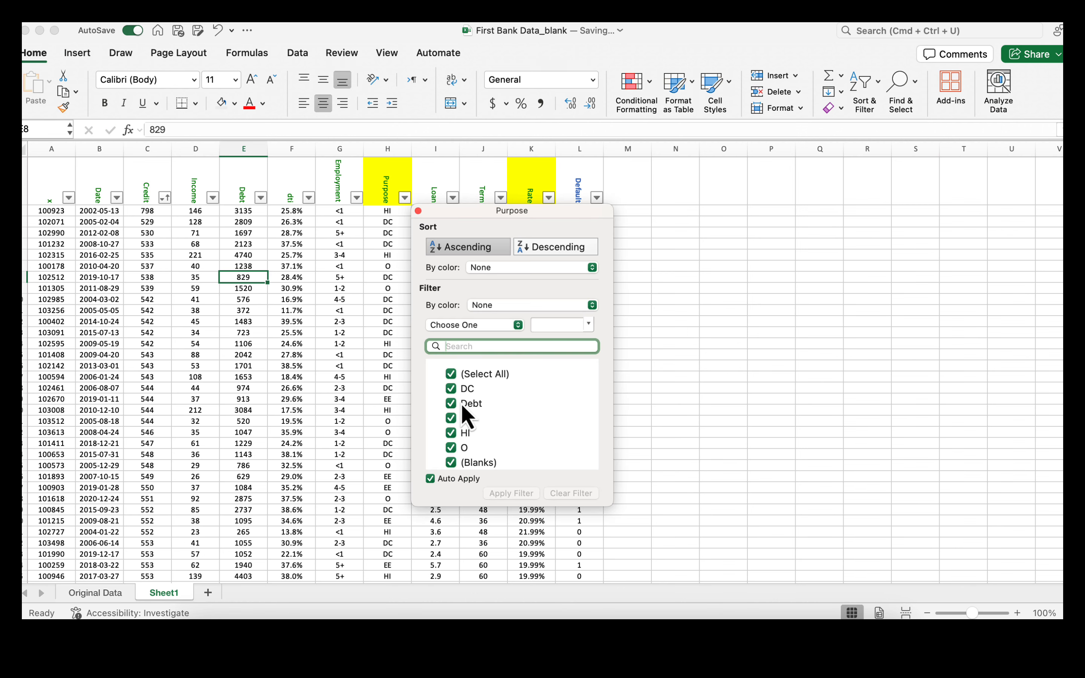
pyautogui.scroll(-1, 466, 417)
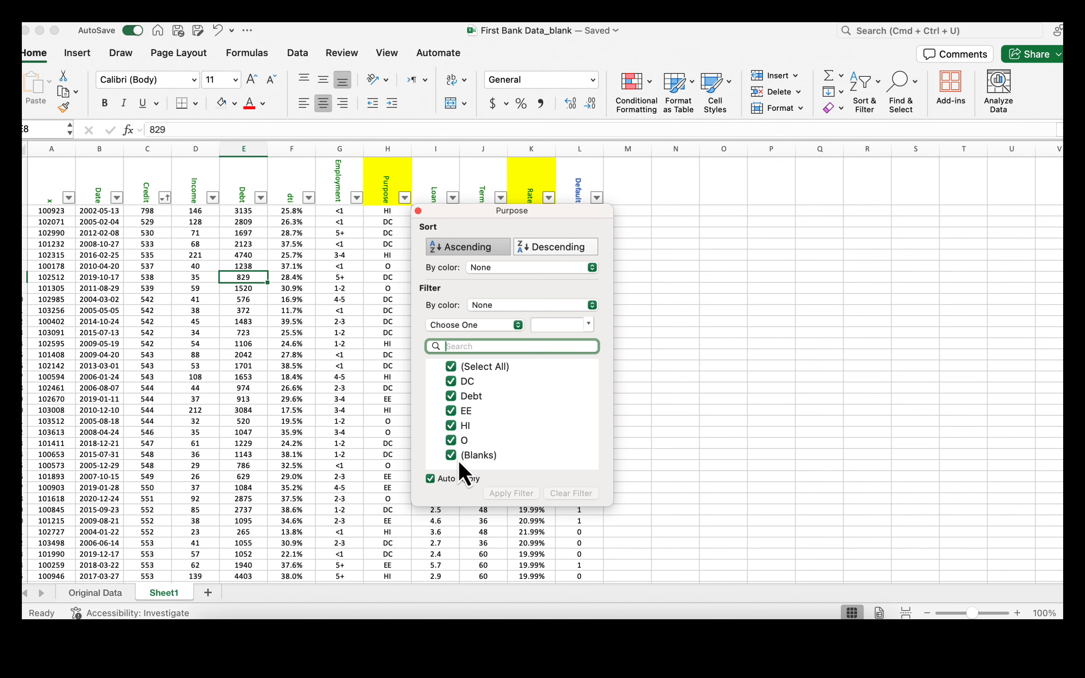
pyautogui.click(450, 369)
pyautogui.click(453, 408)
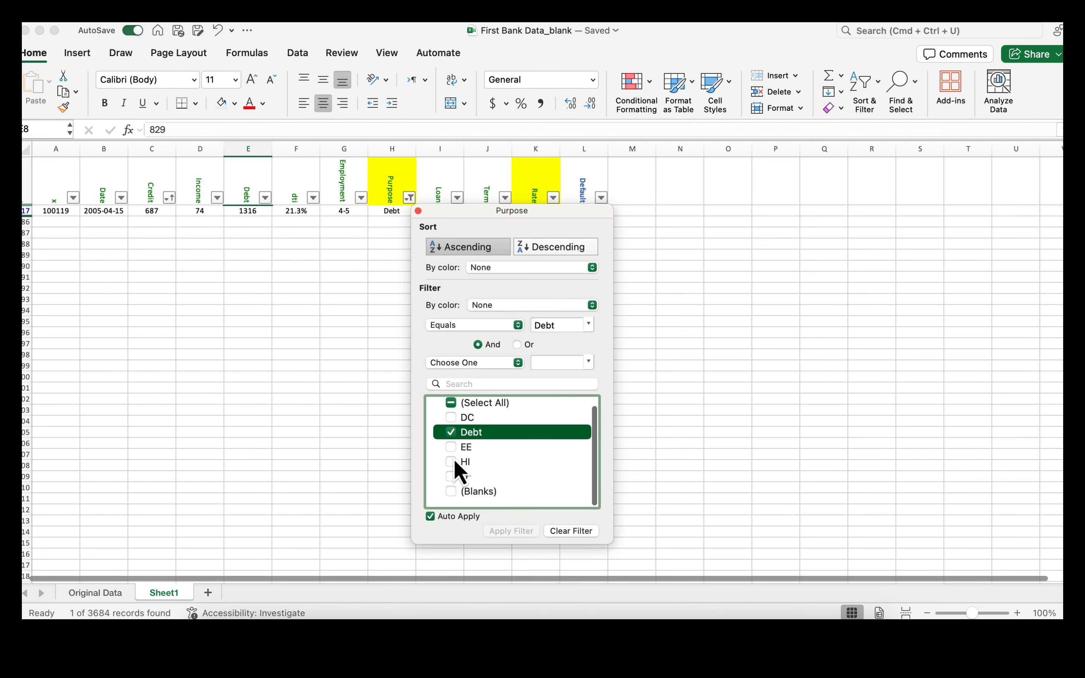
pyautogui.click(451, 494)
pyautogui.click(418, 211)
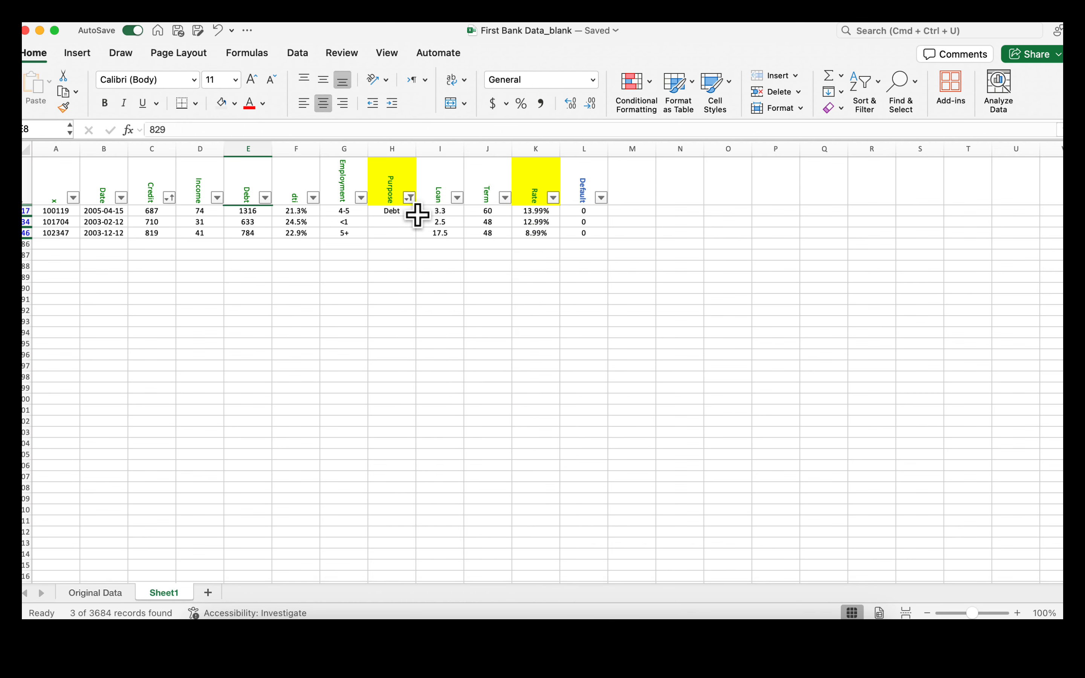
# - Replace the Debt entry in the Purpose column with DC and fill the two blank Purpose cells with O
pyautogui.click(392, 215)
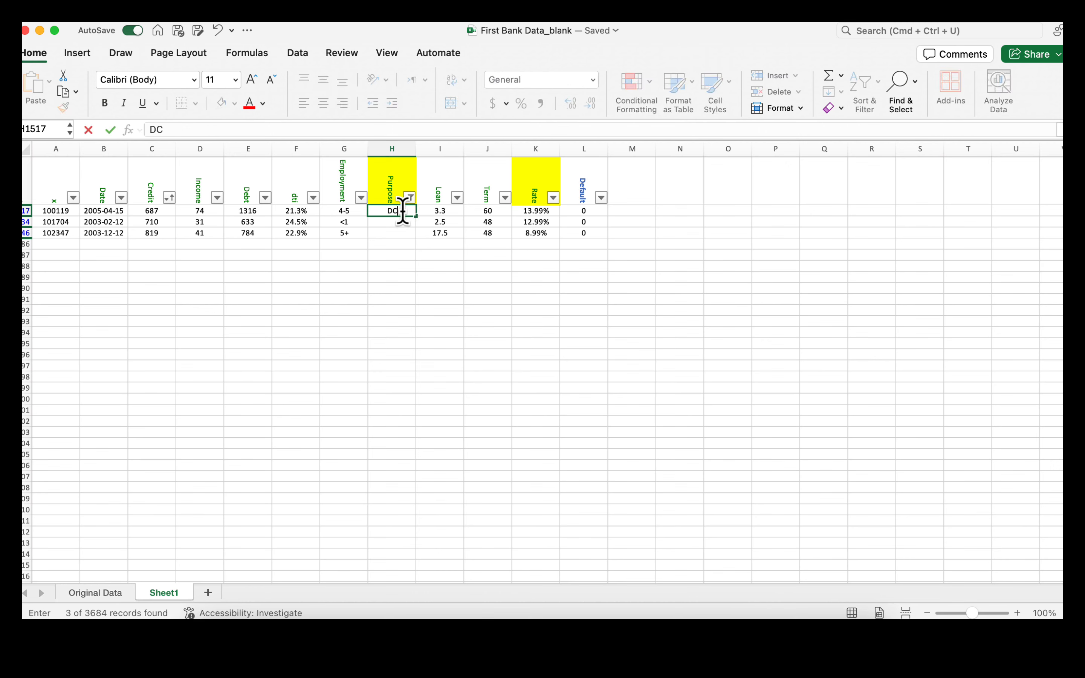
pyautogui.click(397, 222)
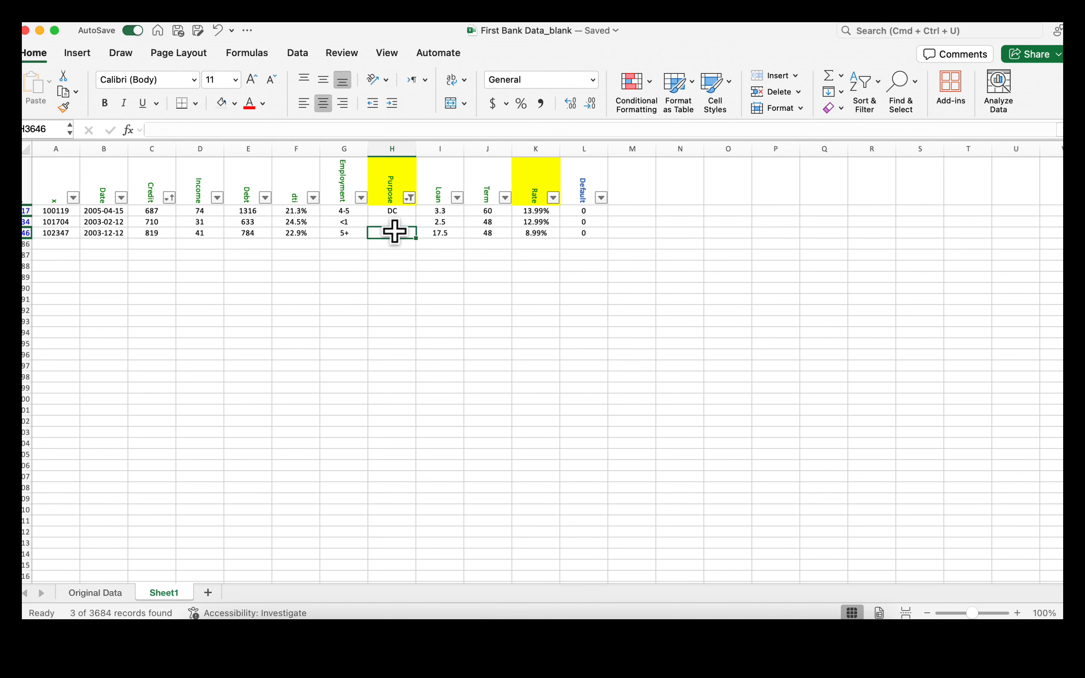
pyautogui.write('O')
pyautogui.press('Return')
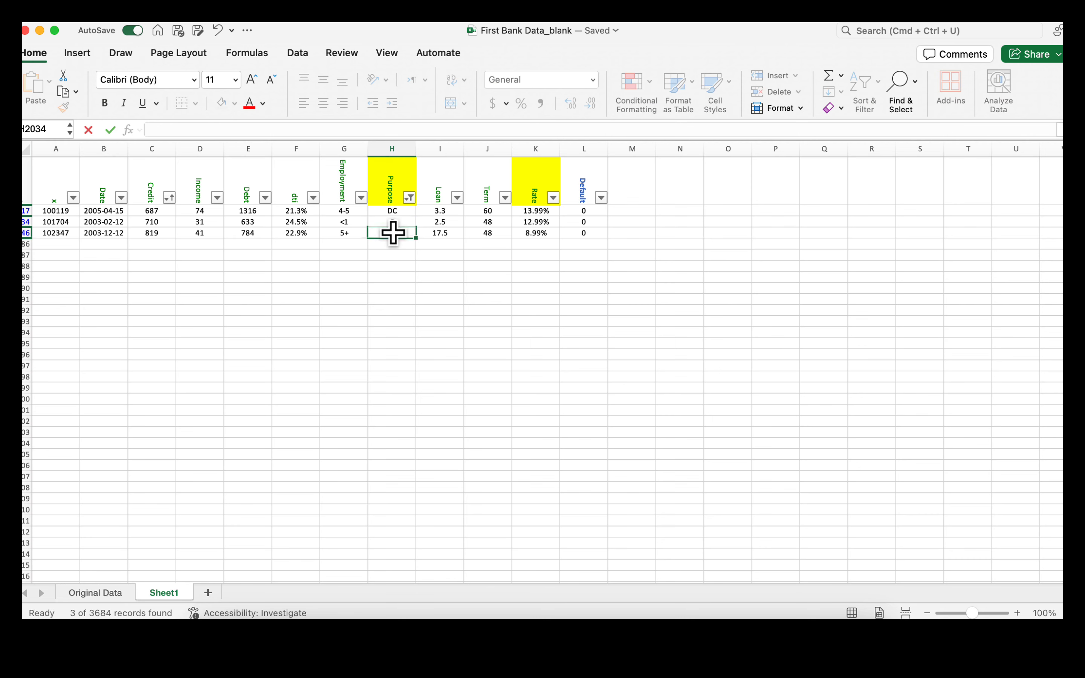
pyautogui.write('O')
pyautogui.press('Return')
# - Show all Purpose values again and remove the yellow fill from the Purpose header cell
pyautogui.click(409, 198)
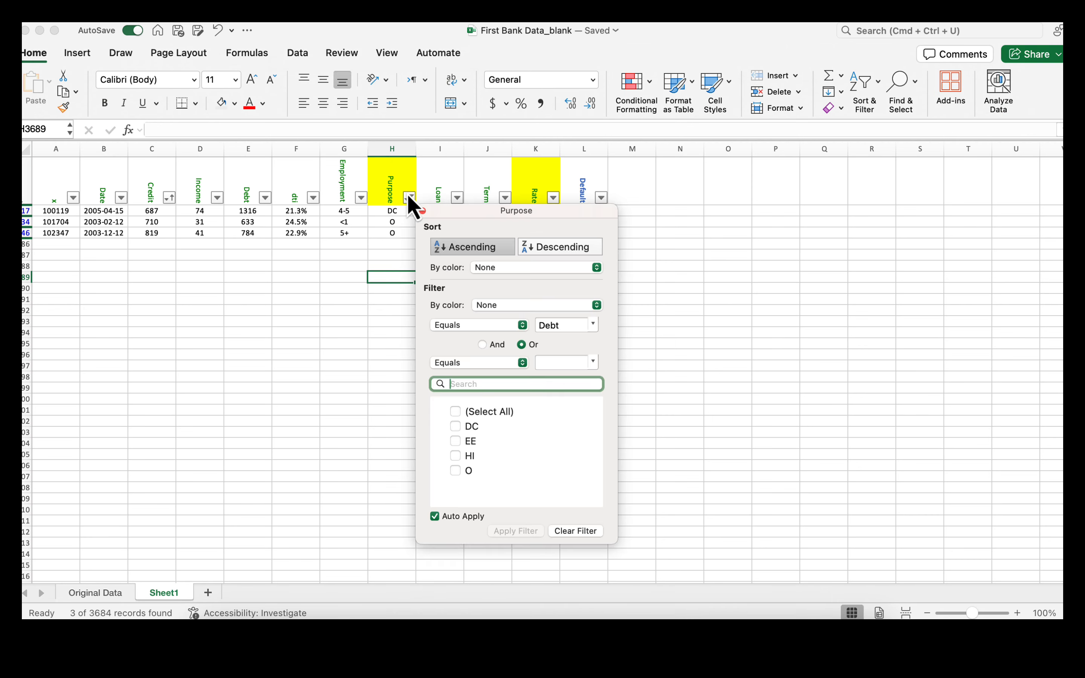
pyautogui.click(456, 413)
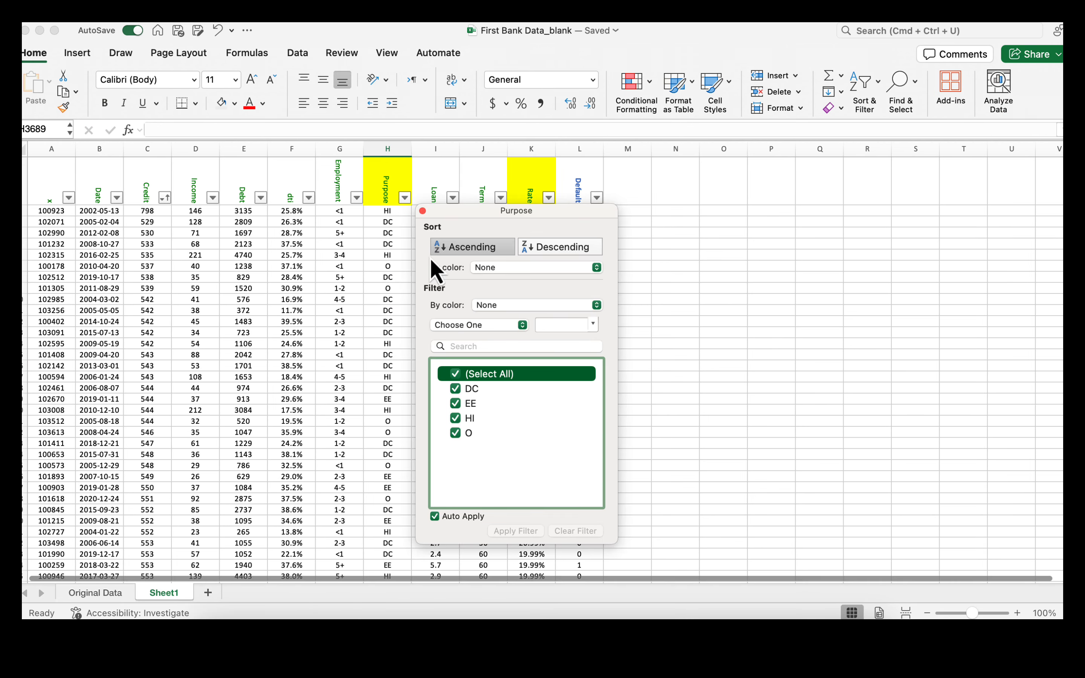
pyautogui.click(423, 210)
pyautogui.click(387, 177)
pyautogui.click(222, 103)
pyautogui.click(487, 288)
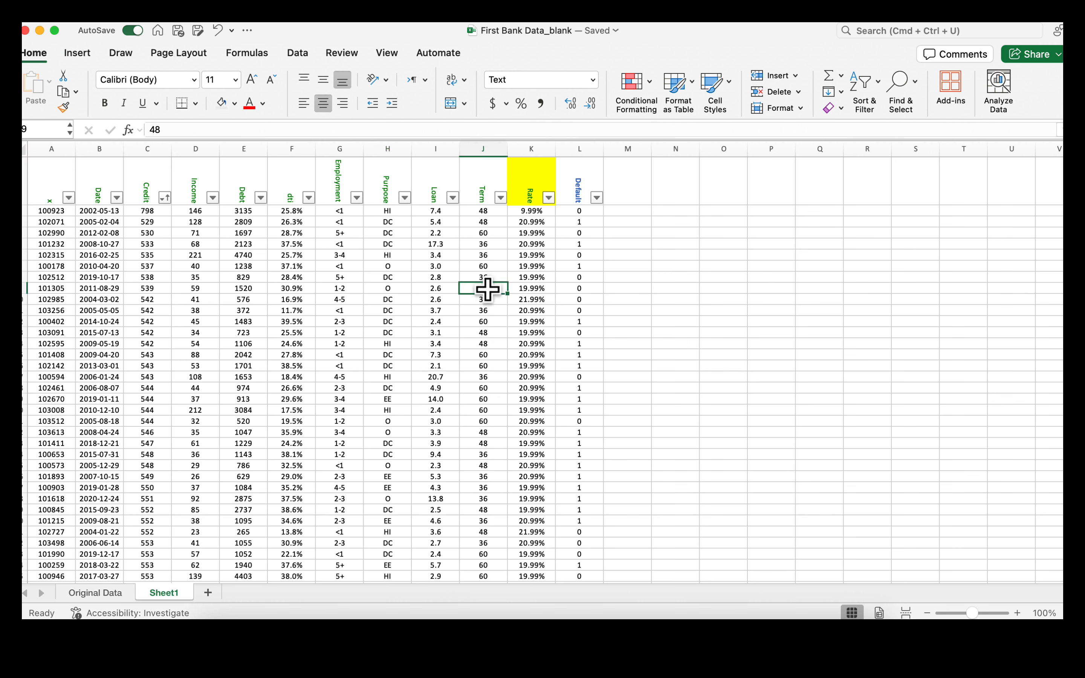
# - Filter the Rate column on Sheet1 to show only the value 0.08%
pyautogui.click(549, 198)
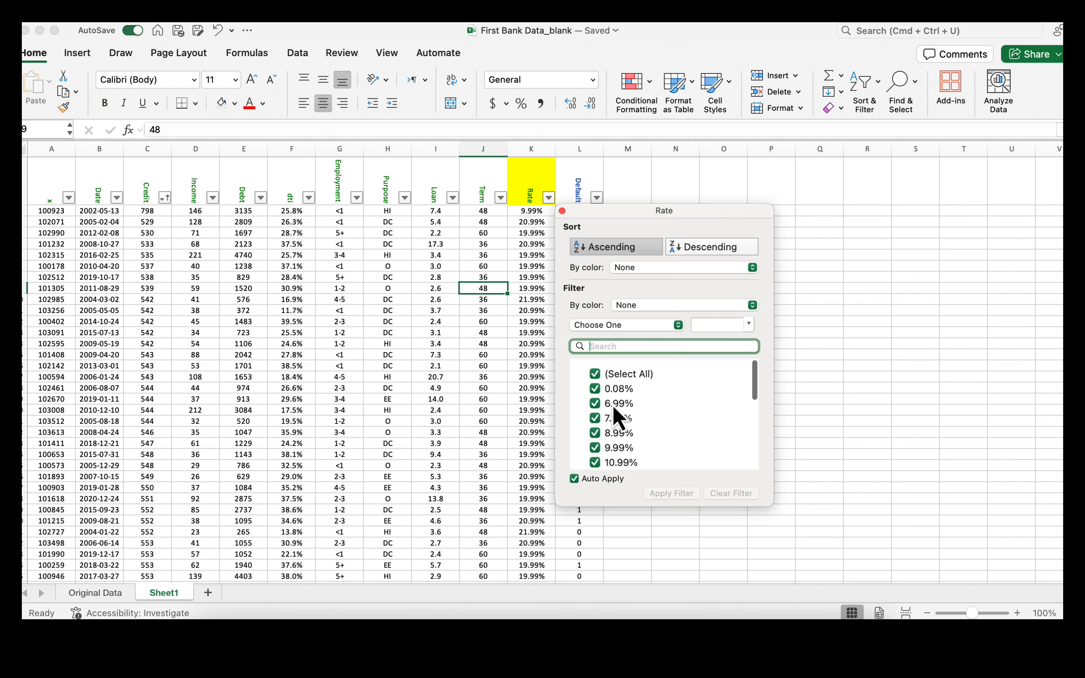
pyautogui.scroll(-1, 628, 426)
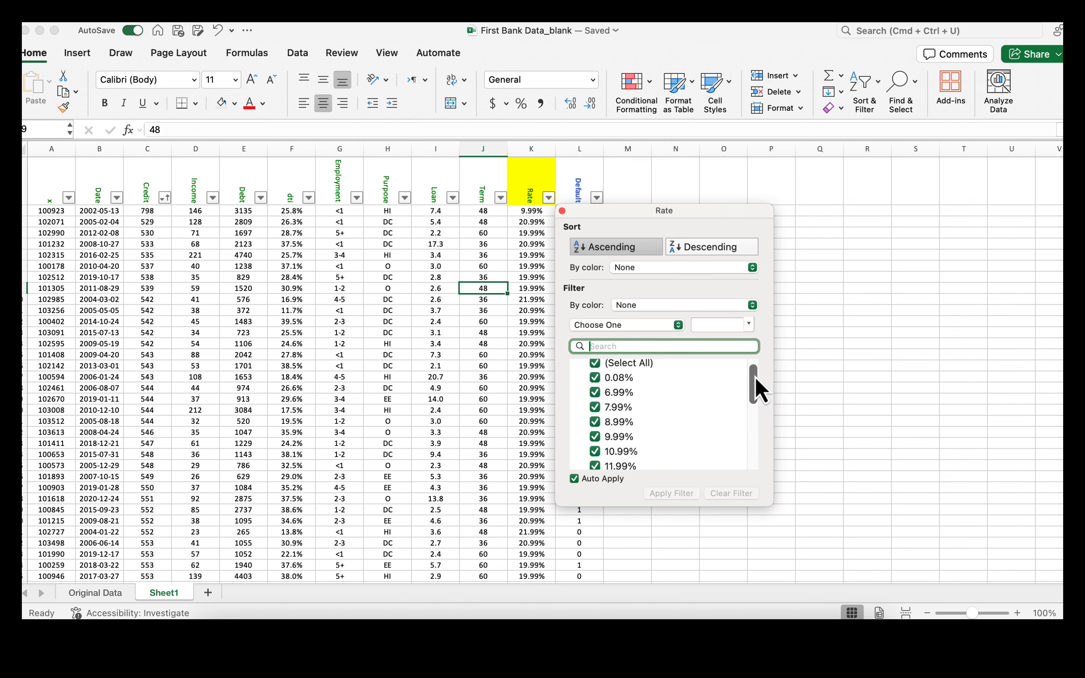
pyautogui.moveTo(755, 376); pyautogui.dragTo(732, 360)
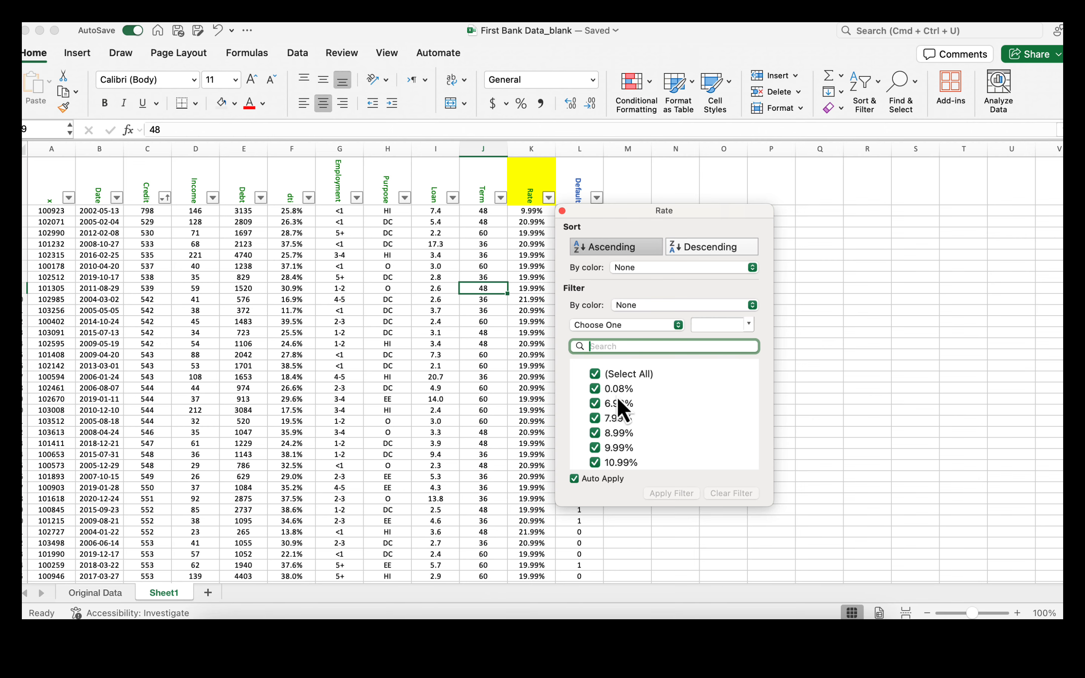
pyautogui.click(595, 390)
pyautogui.click(594, 375)
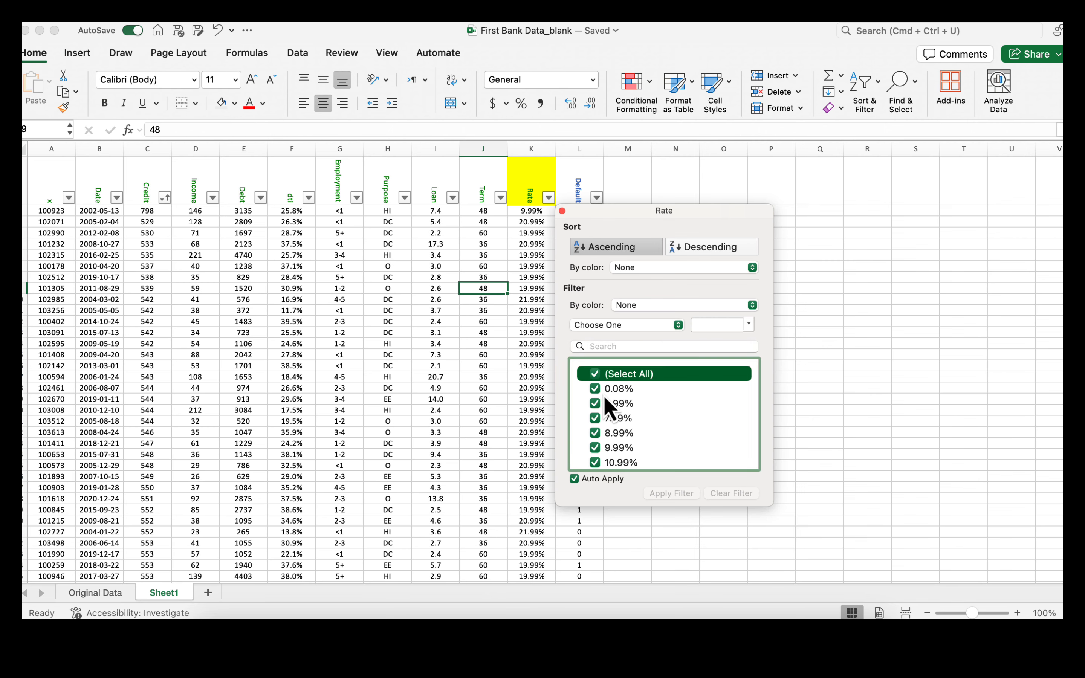
pyautogui.click(595, 388)
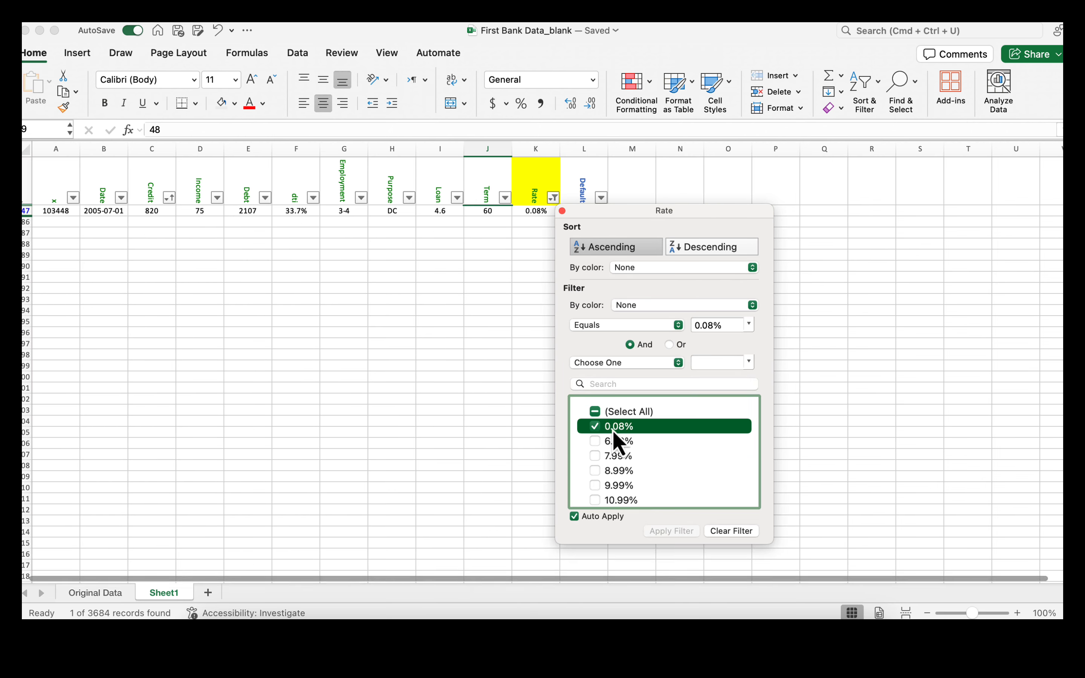
pyautogui.click(563, 211)
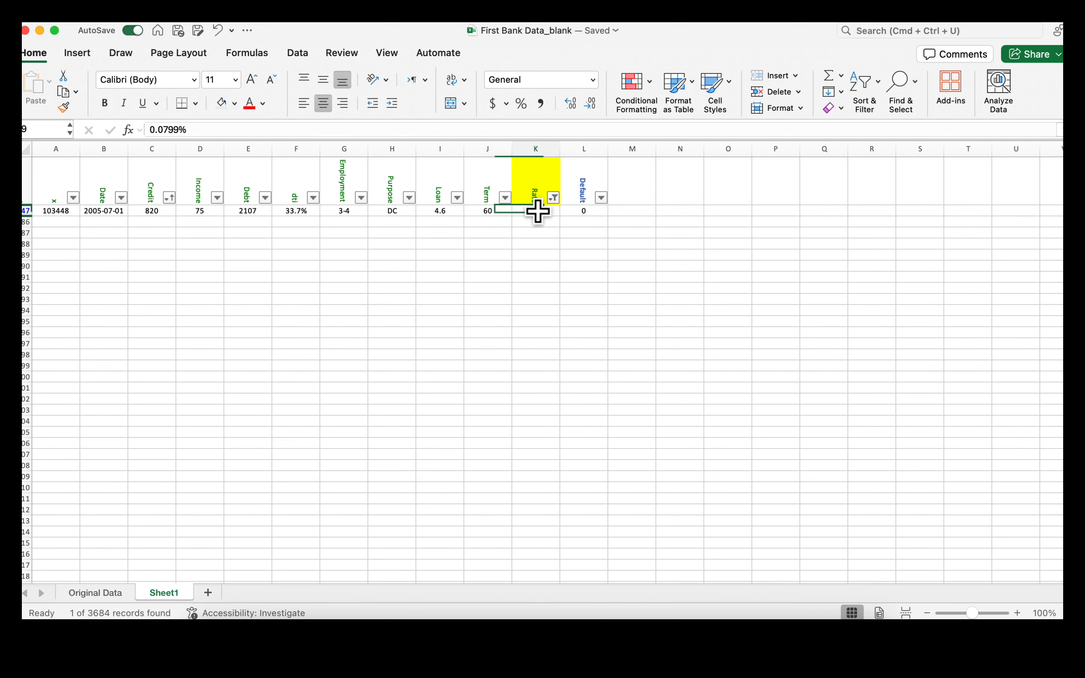
# - Set the filtered record's rate to 8.00% and show all Rate values again
pyautogui.doubleClick(538, 211)
pyautogui.moveTo(524, 212); pyautogui.dragTo(472, 213)
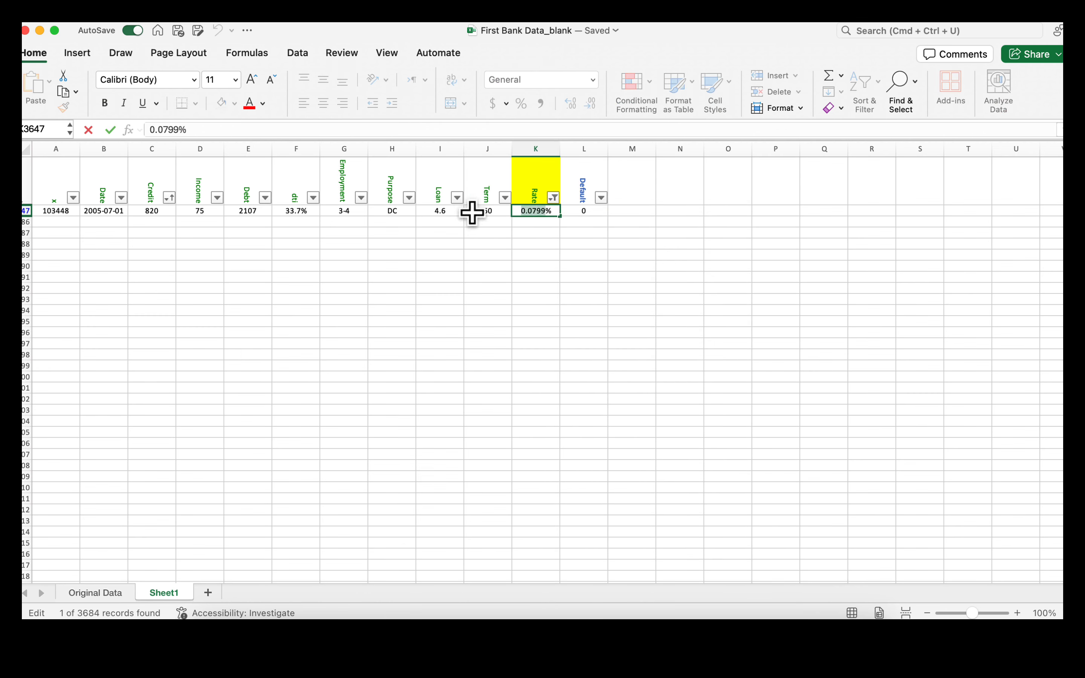
pyautogui.write('8')
pyautogui.press('Return')
pyautogui.click(554, 198)
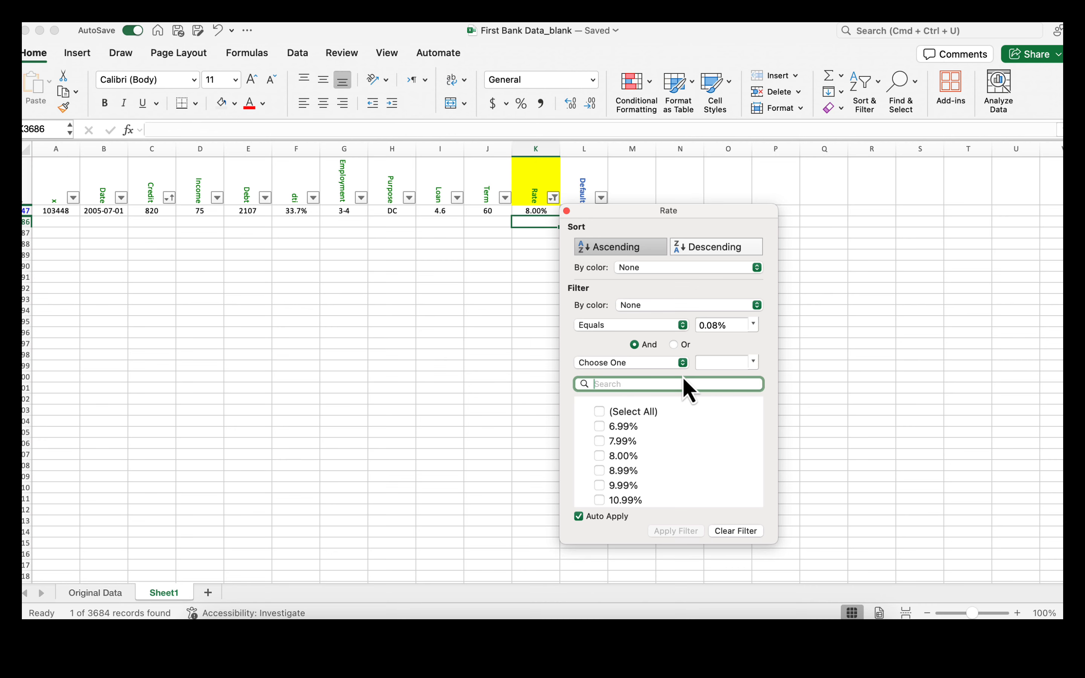
pyautogui.click(599, 412)
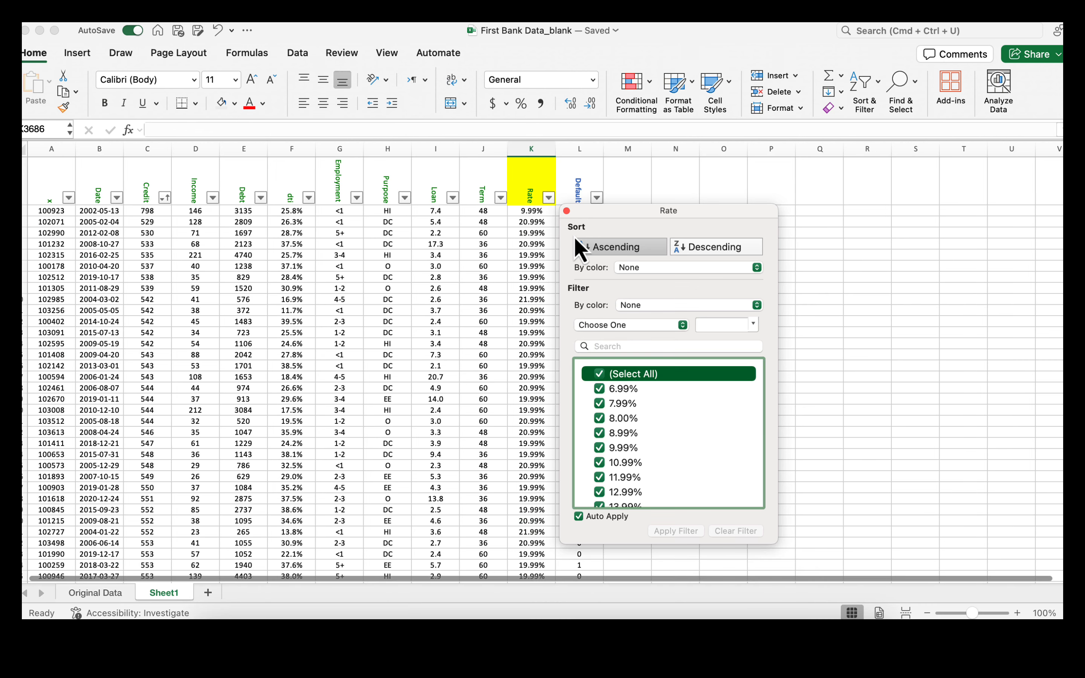
pyautogui.click(566, 210)
# - Remove the yellow fill from the Rate header cell and rename Sheet1 as Clean Data
pyautogui.click(540, 181)
pyautogui.click(221, 103)
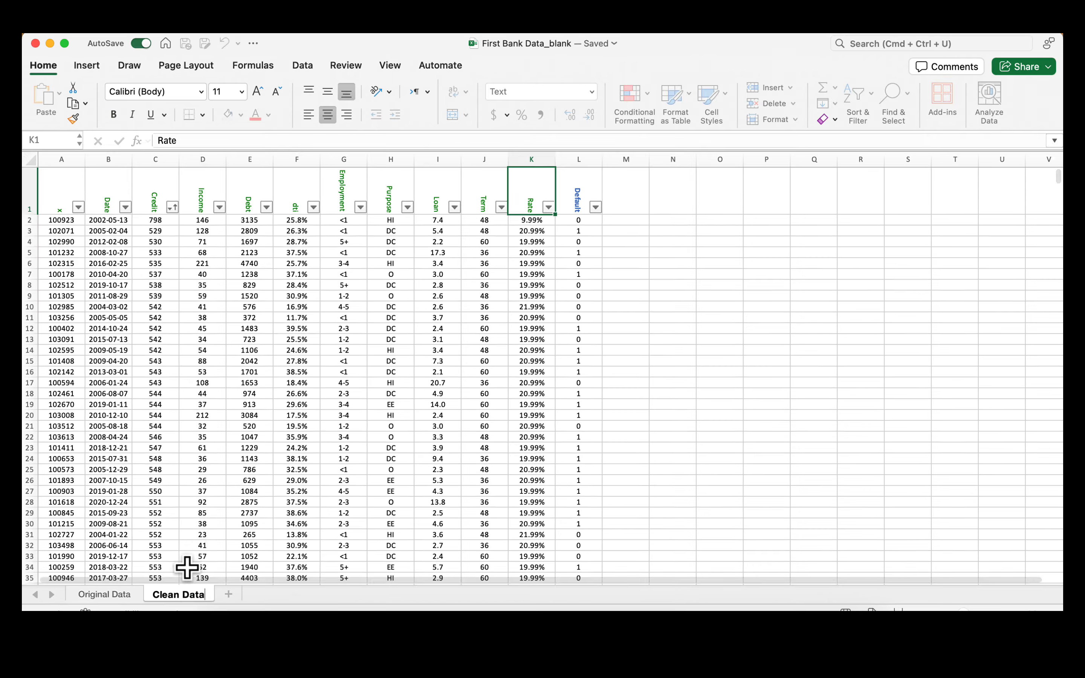
pyautogui.click(202, 556)
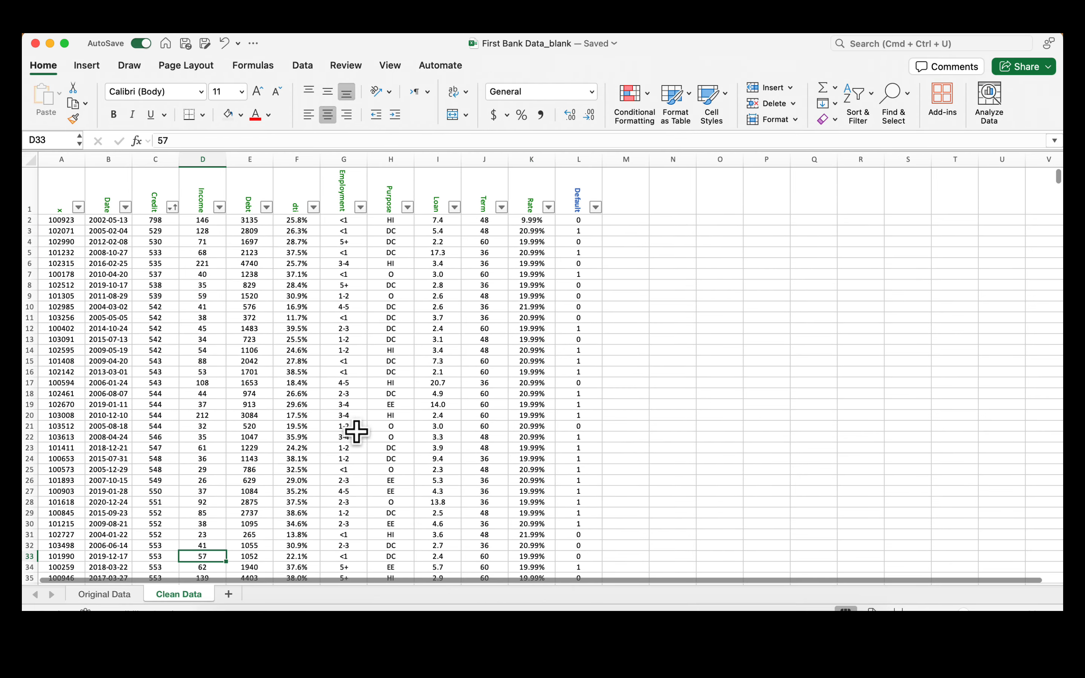
# - Add a sheet named Stats and copy the entire Clean Data table into it starting at cell A1
pyautogui.click(229, 594)
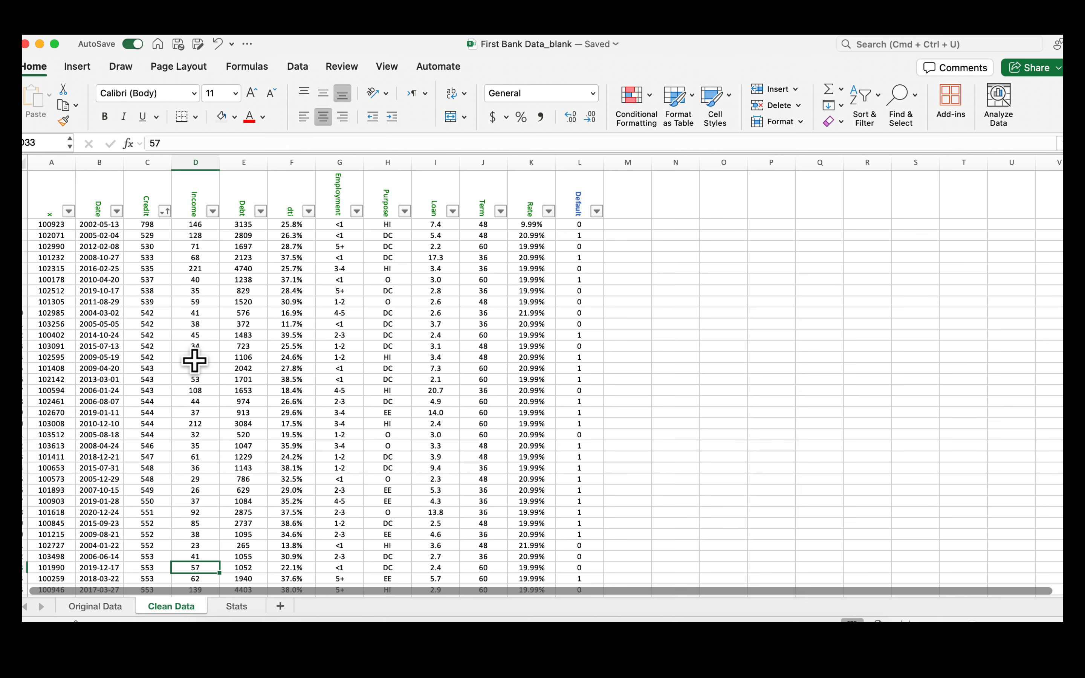
pyautogui.press('super+a')
pyautogui.press('super+c')
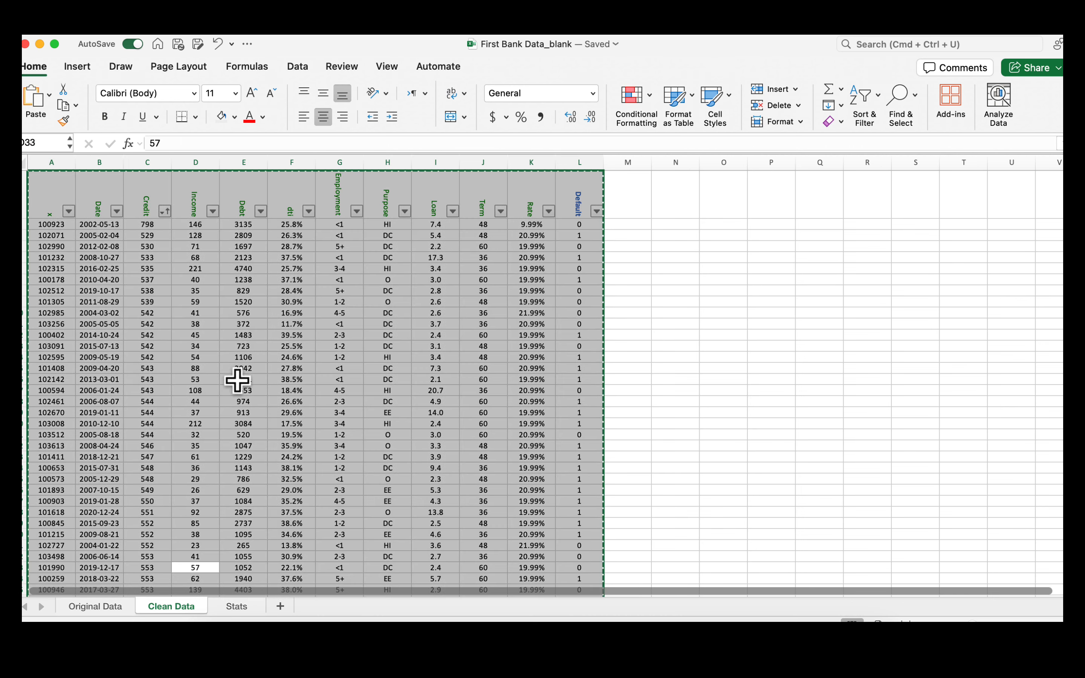
pyautogui.click(235, 614)
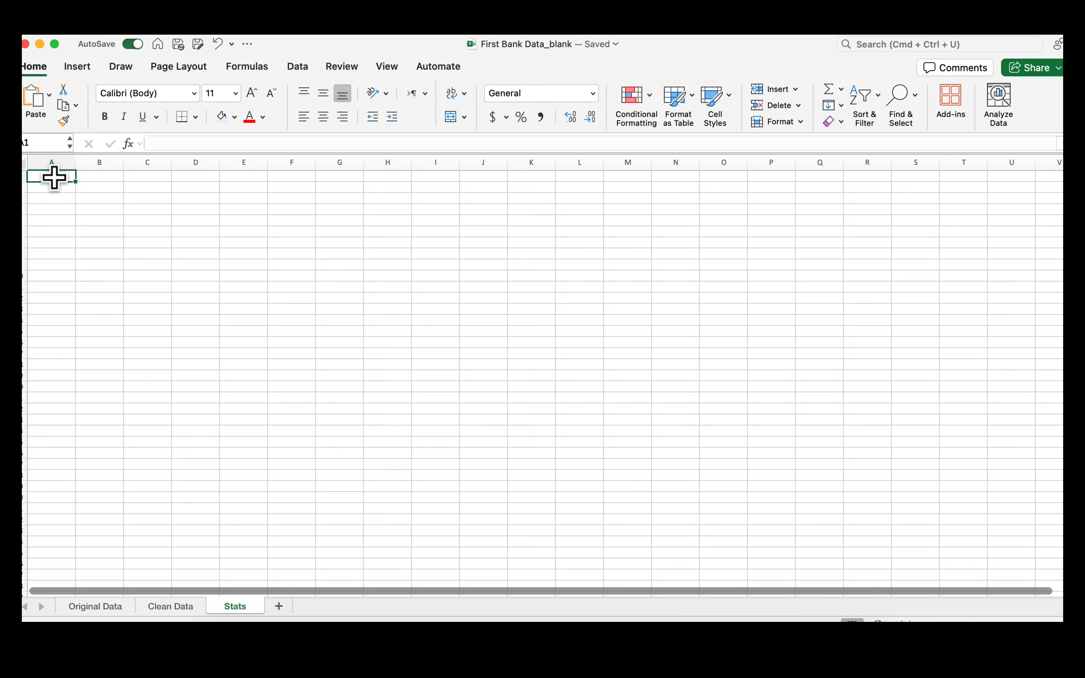
pyautogui.press('super+v')
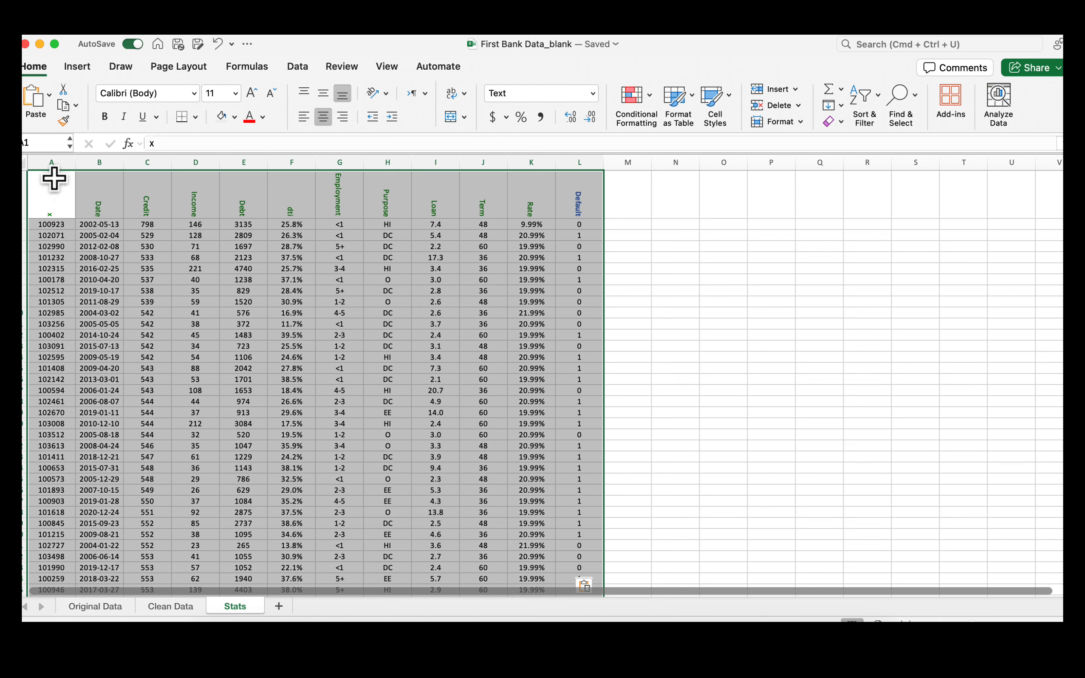
pyautogui.click(338, 372)
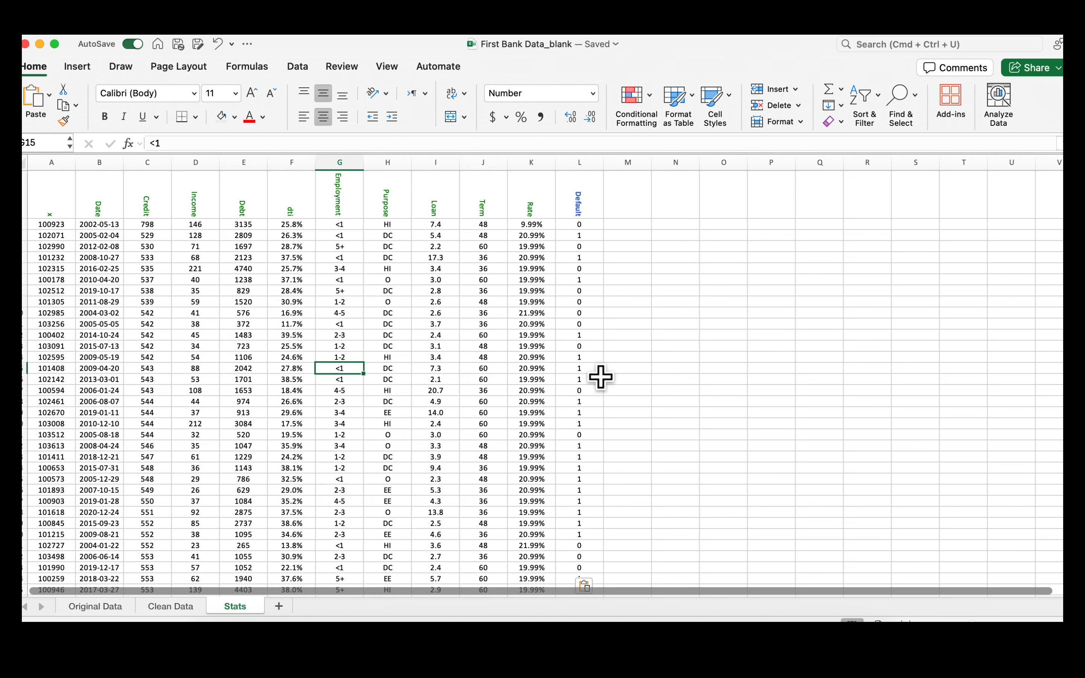
# - Add filter controls to the header row of the data table on the Stats sheet
pyautogui.scroll(-1, 601, 377)
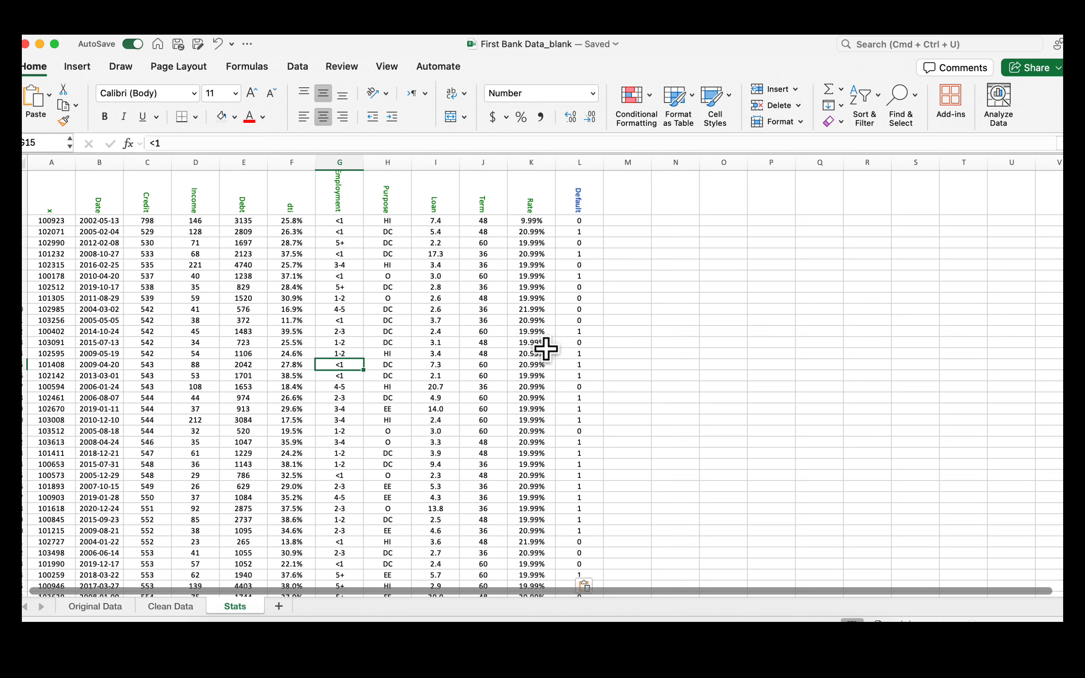
pyautogui.click(295, 68)
pyautogui.click(496, 101)
pyautogui.click(429, 204)
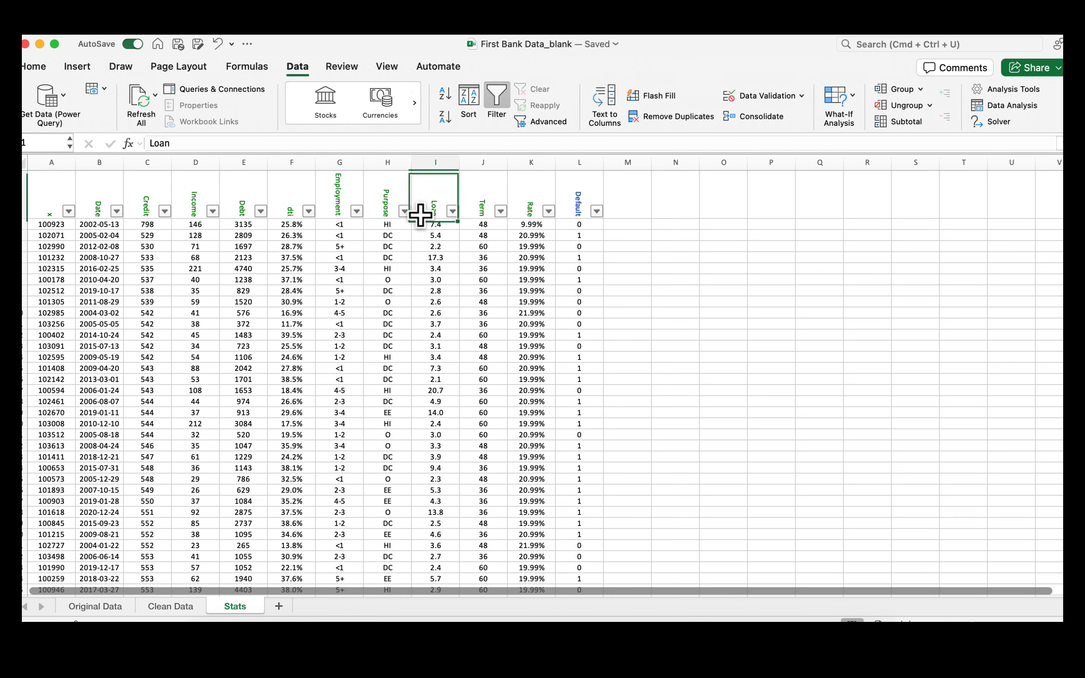
# - Calculate the mean of the Date column in cell B3691 with the formula =AVERAGE(B1:B3685)
pyautogui.scroll(-2, 436, 358)
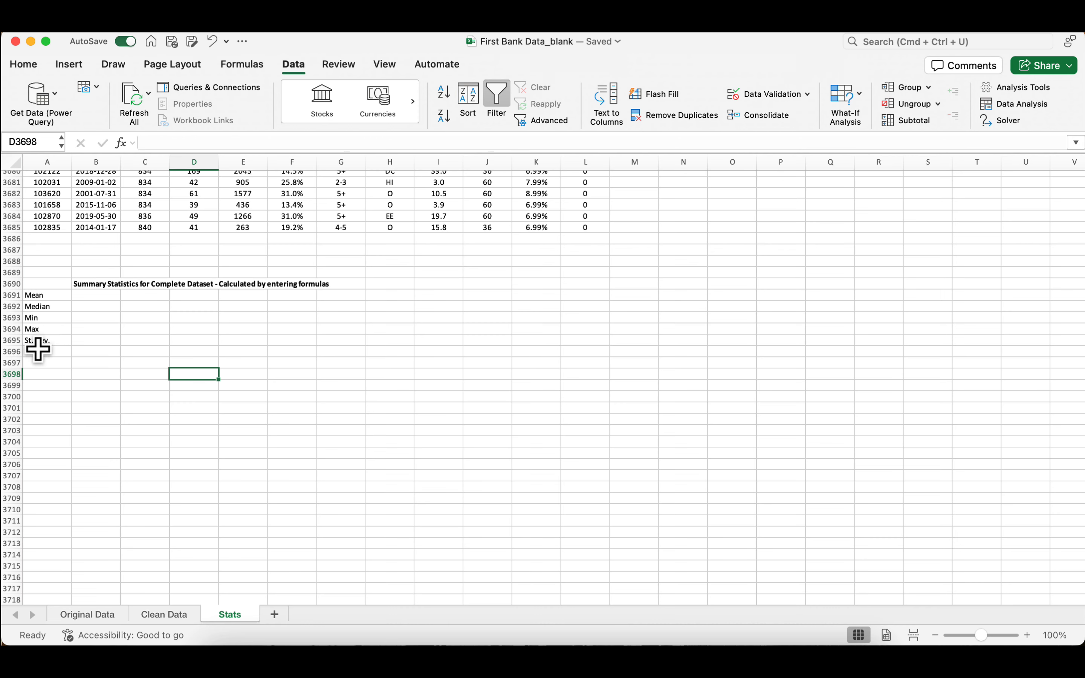
pyautogui.scroll(3, 53, 363)
pyautogui.click(104, 335)
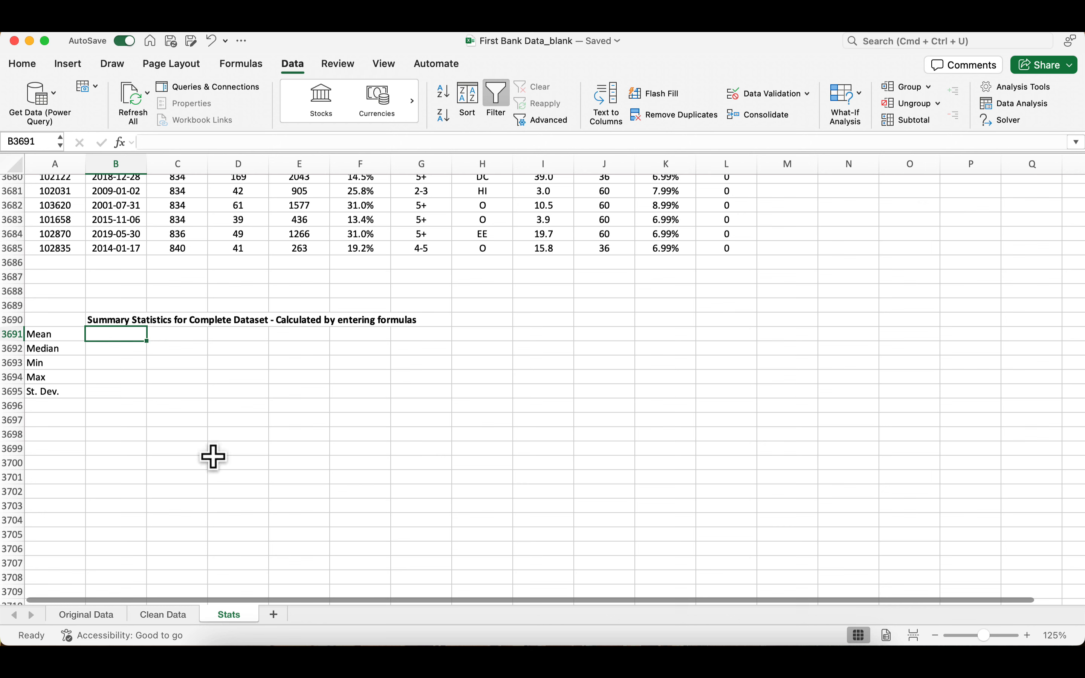
pyautogui.write('=')
pyautogui.moveTo(95, 342); pyautogui.dragTo(115, 350)
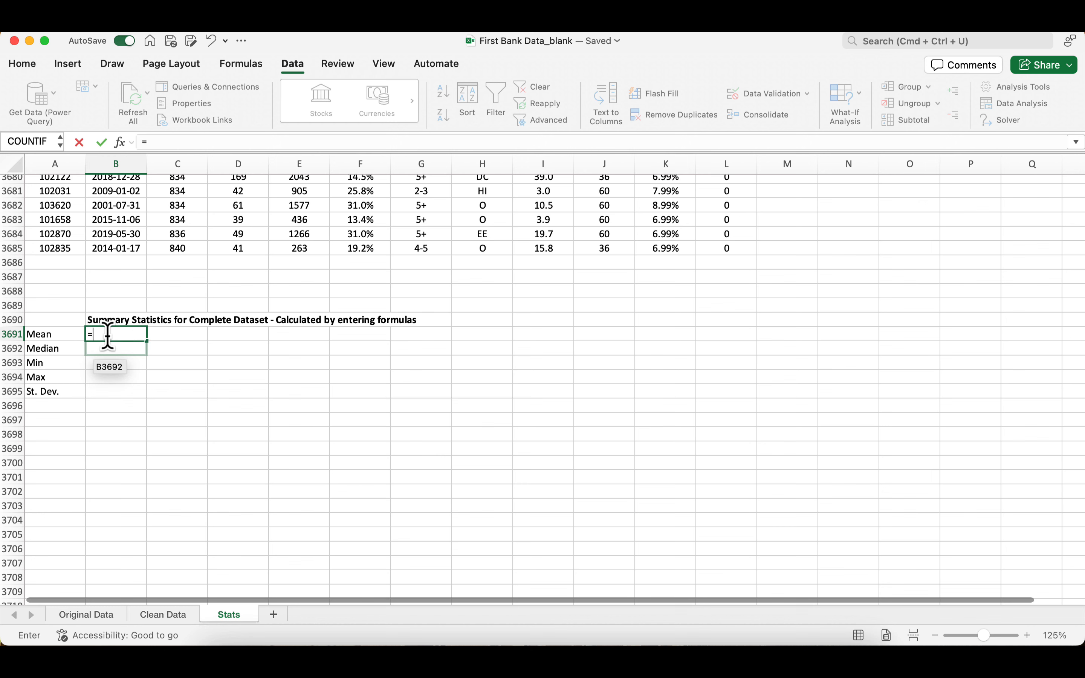
pyautogui.write('acer')
pyautogui.write('a')
pyautogui.press('BackSpace')
pyautogui.press('BackSpace')
pyautogui.press('BackSpace')
pyautogui.press('BackSpace')
pyautogui.write('vera')
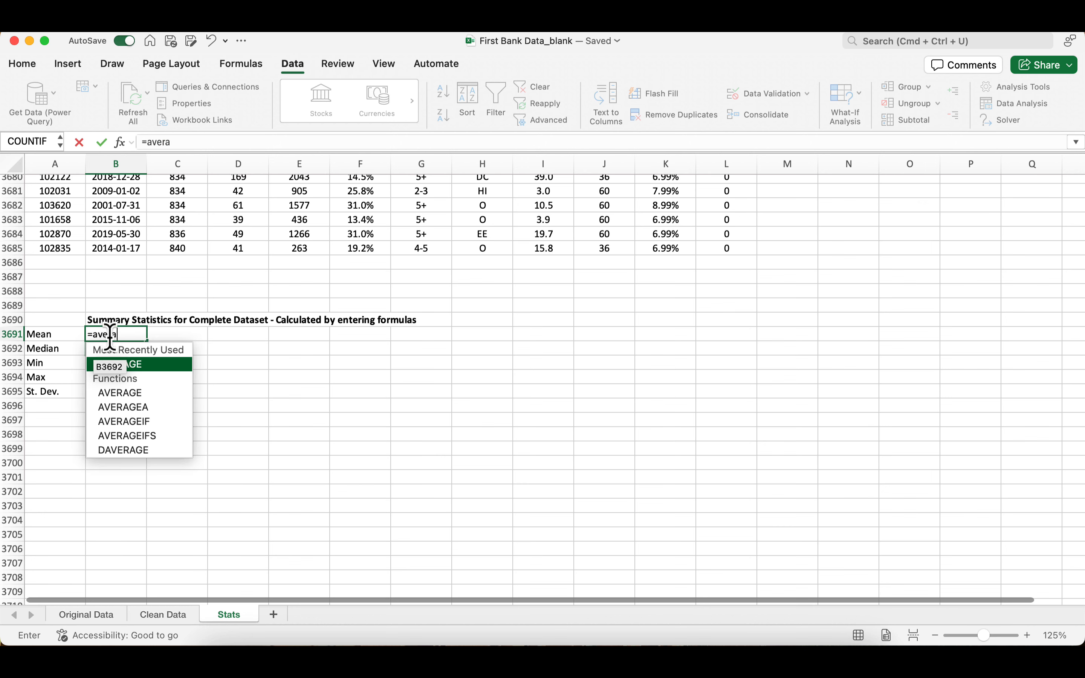
pyautogui.doubleClick(153, 364)
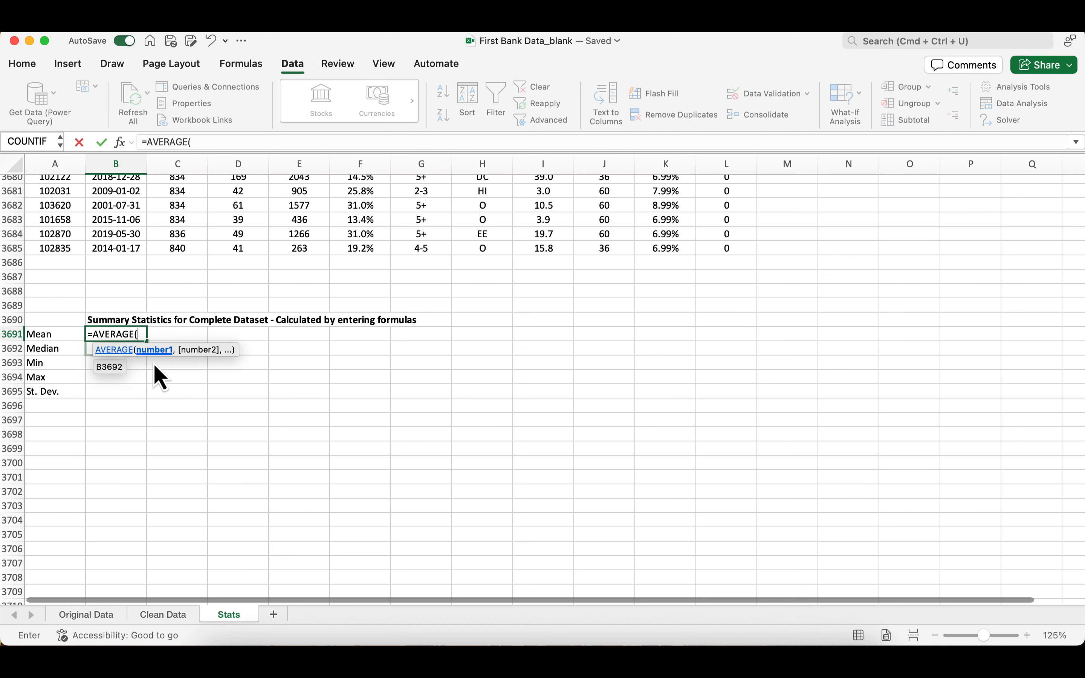
pyautogui.click(123, 250)
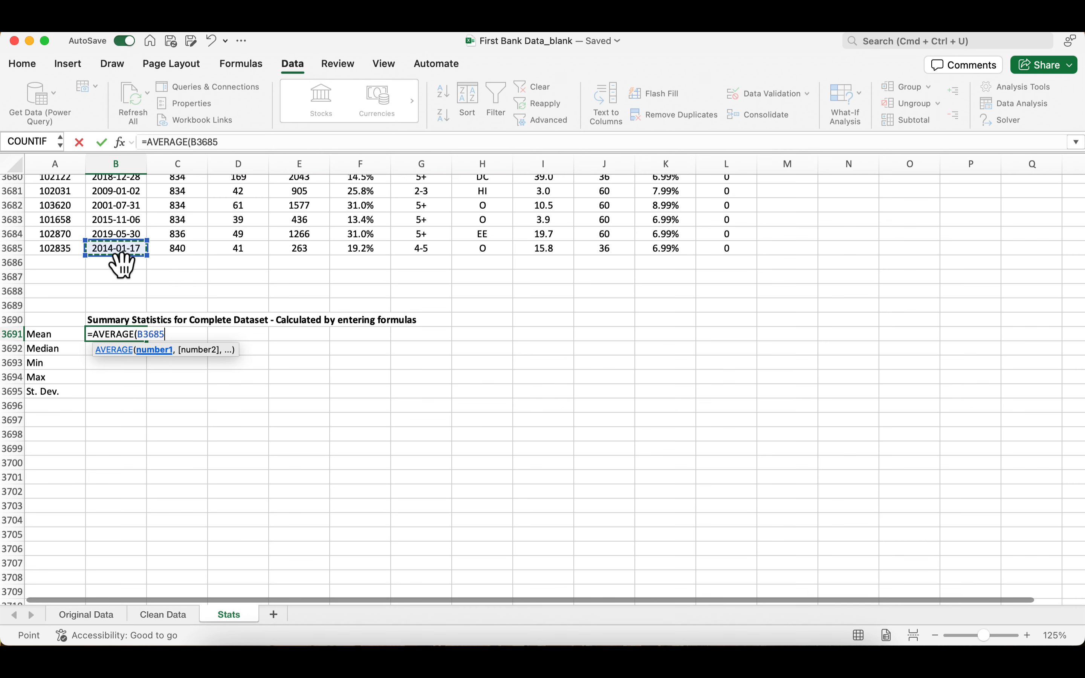
pyautogui.press('super+shift+Up')
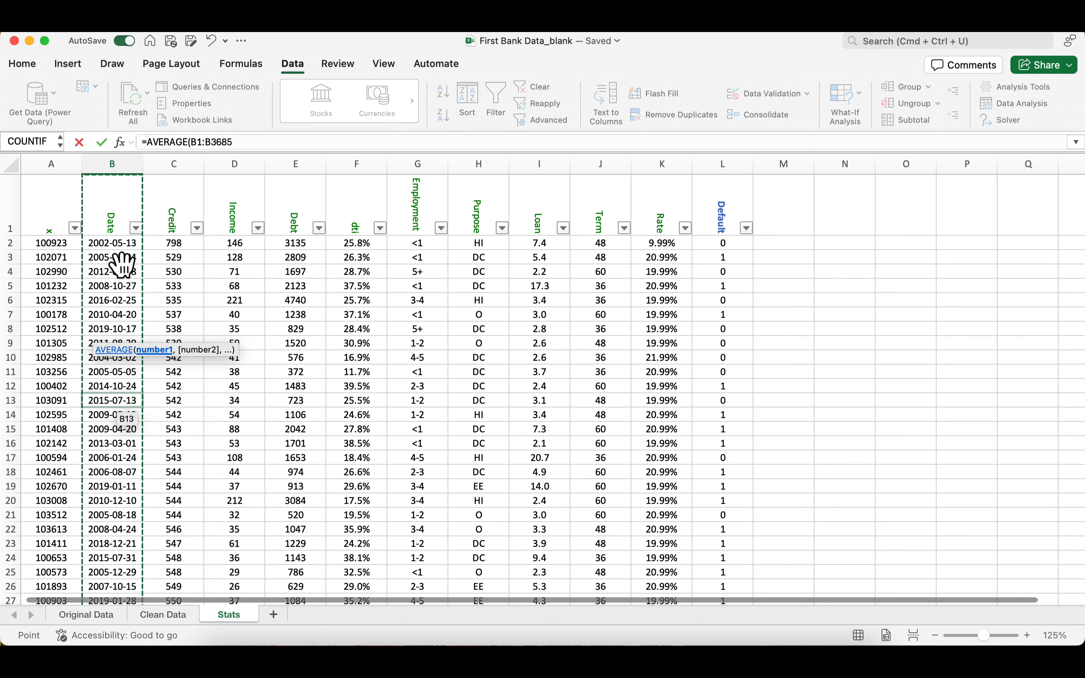
pyautogui.press('Return')
# - Check the number format of the Date column entries and format the mean in B3691 as a Date of type *2012-03-14
pyautogui.scroll(-4, 135, 403)
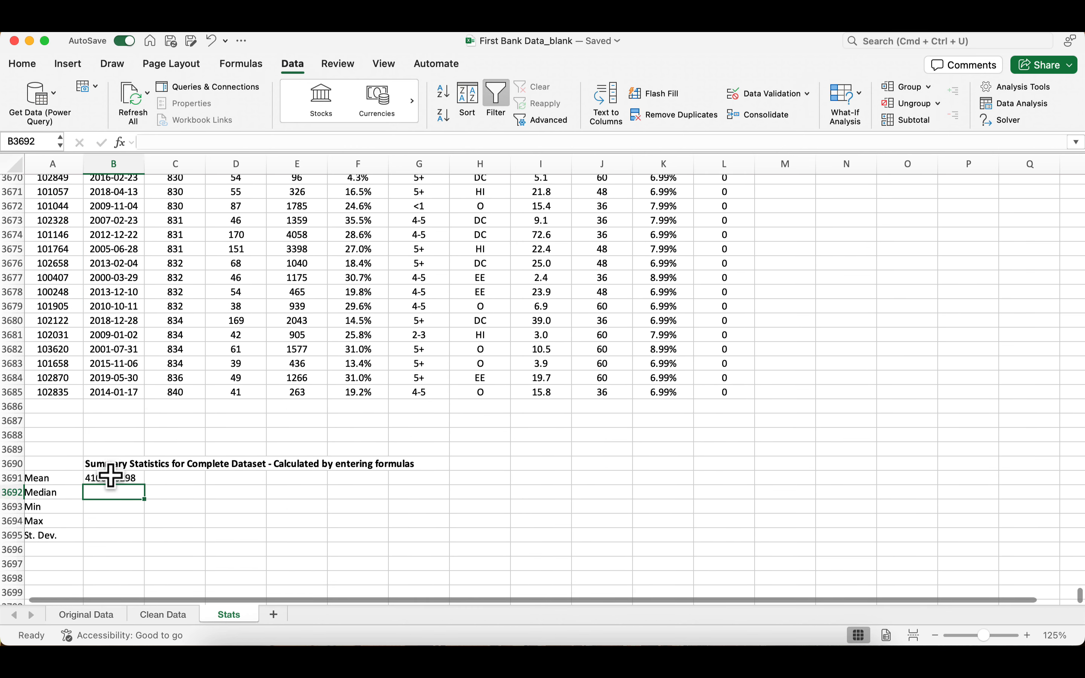
pyautogui.click(101, 479)
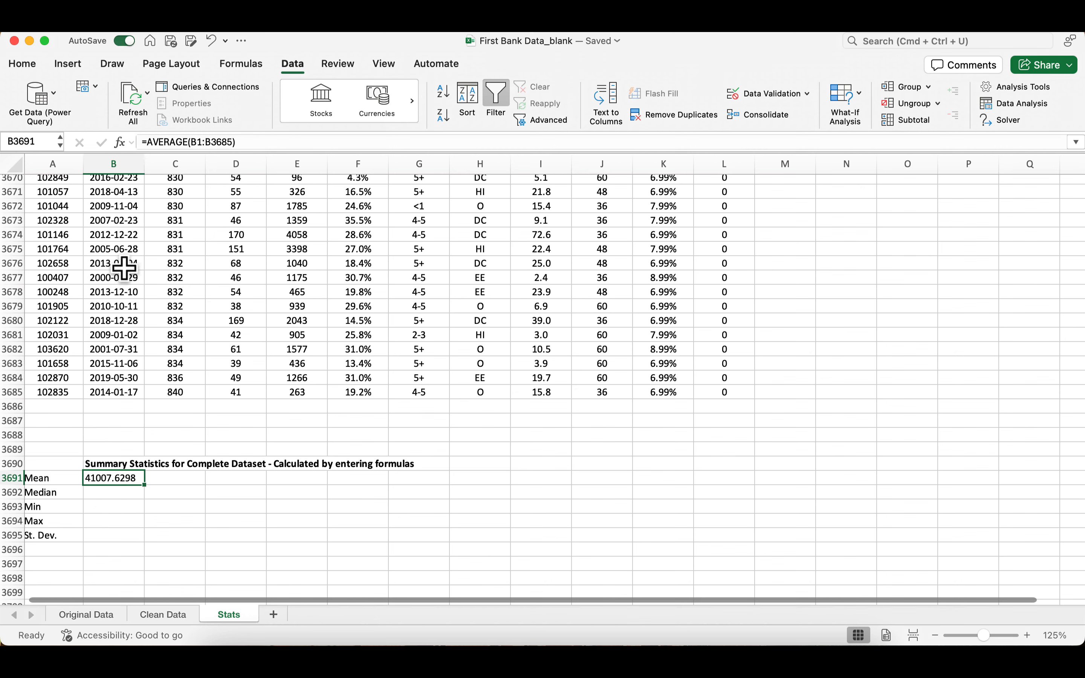
pyautogui.moveTo(121, 264); pyautogui.dragTo(129, 387)
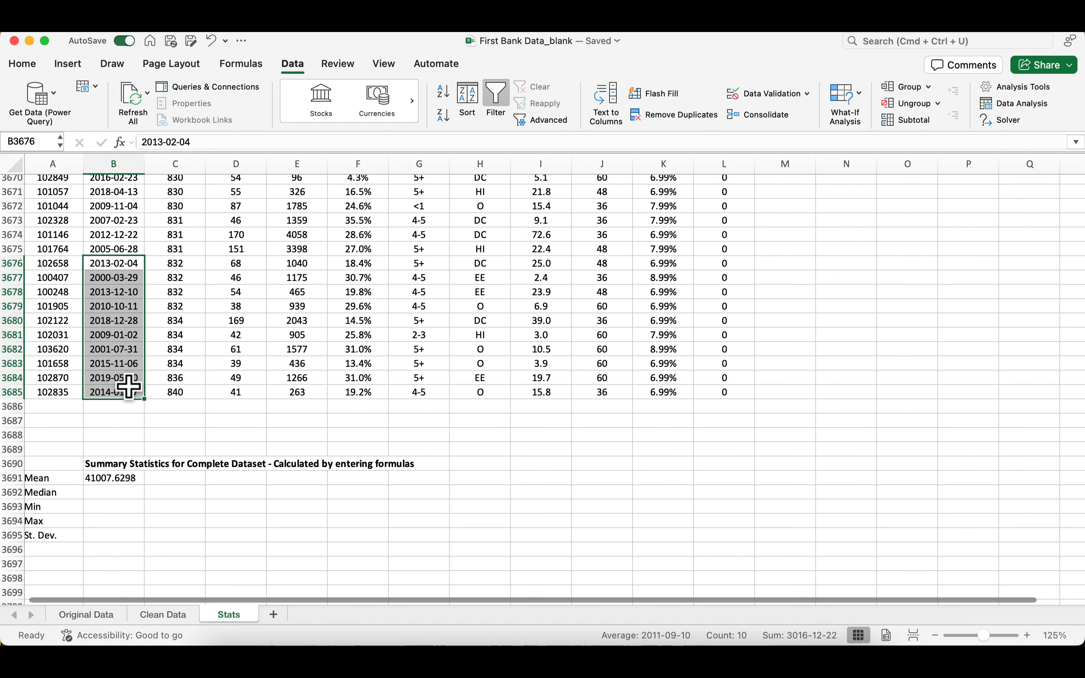
pyautogui.click(24, 64)
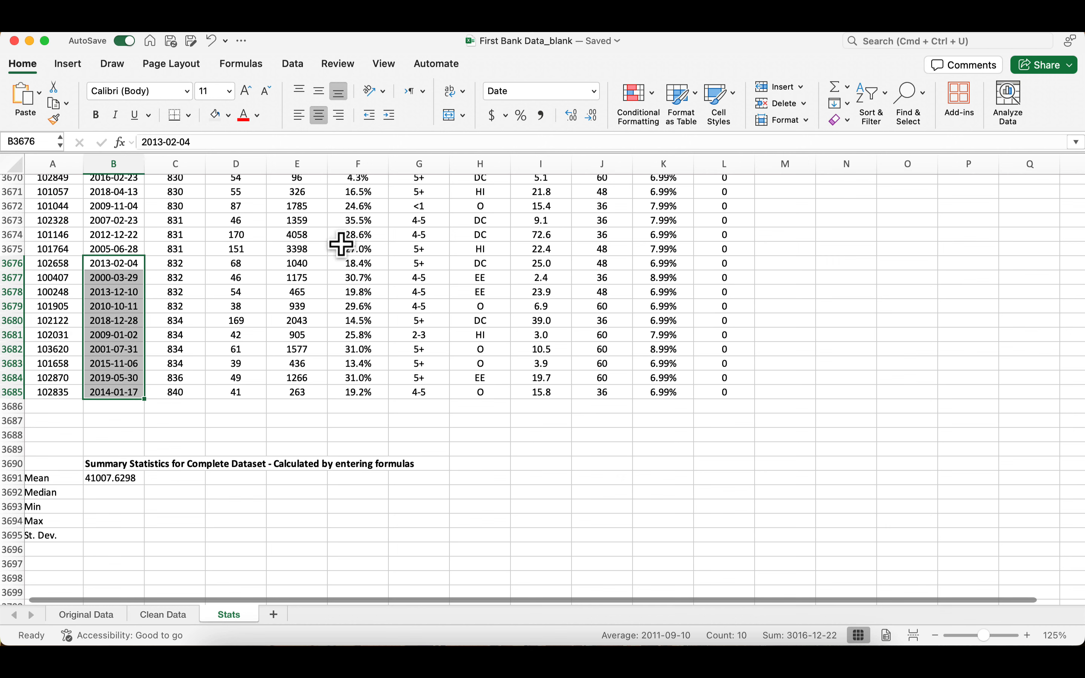
pyautogui.click(106, 321)
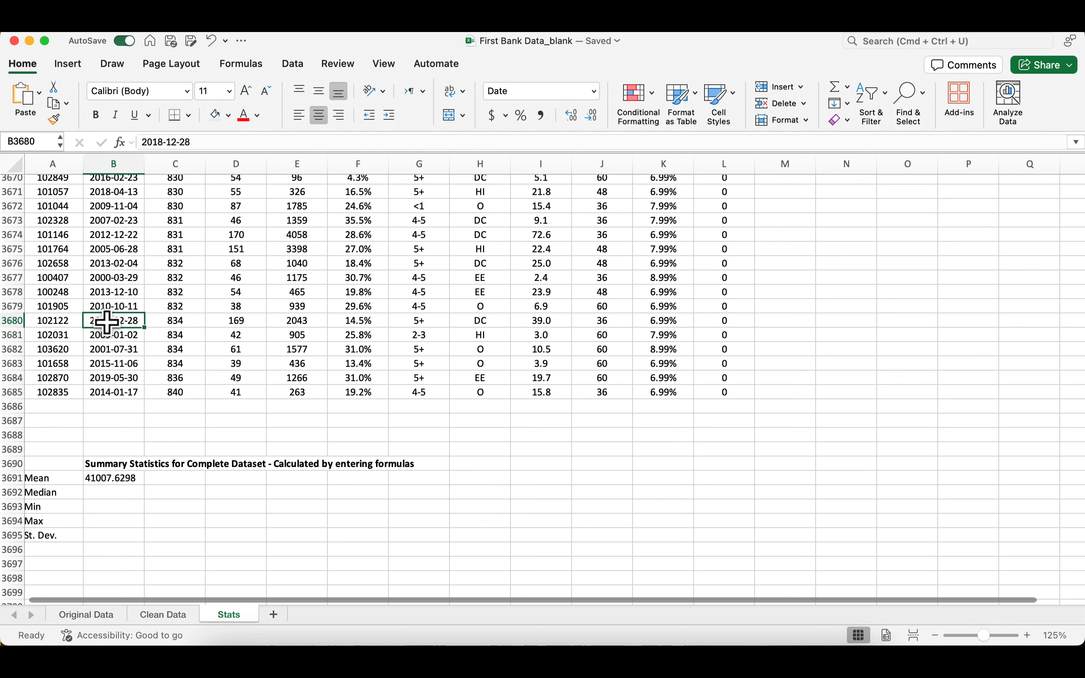
pyautogui.click(113, 476)
pyautogui.click(594, 91)
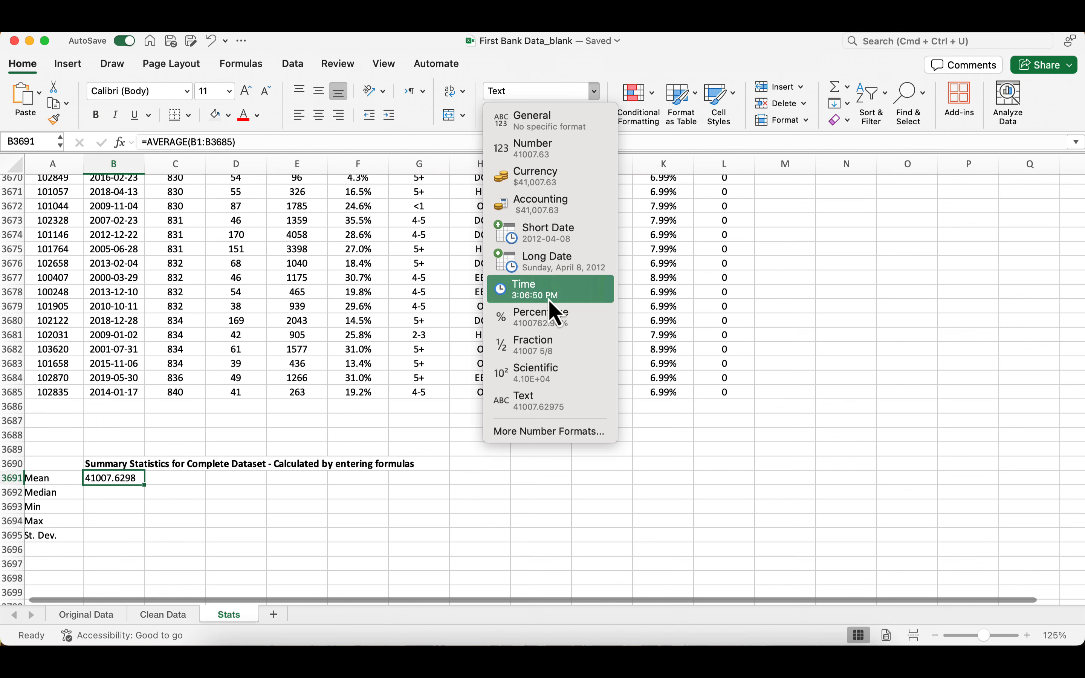
pyautogui.click(530, 433)
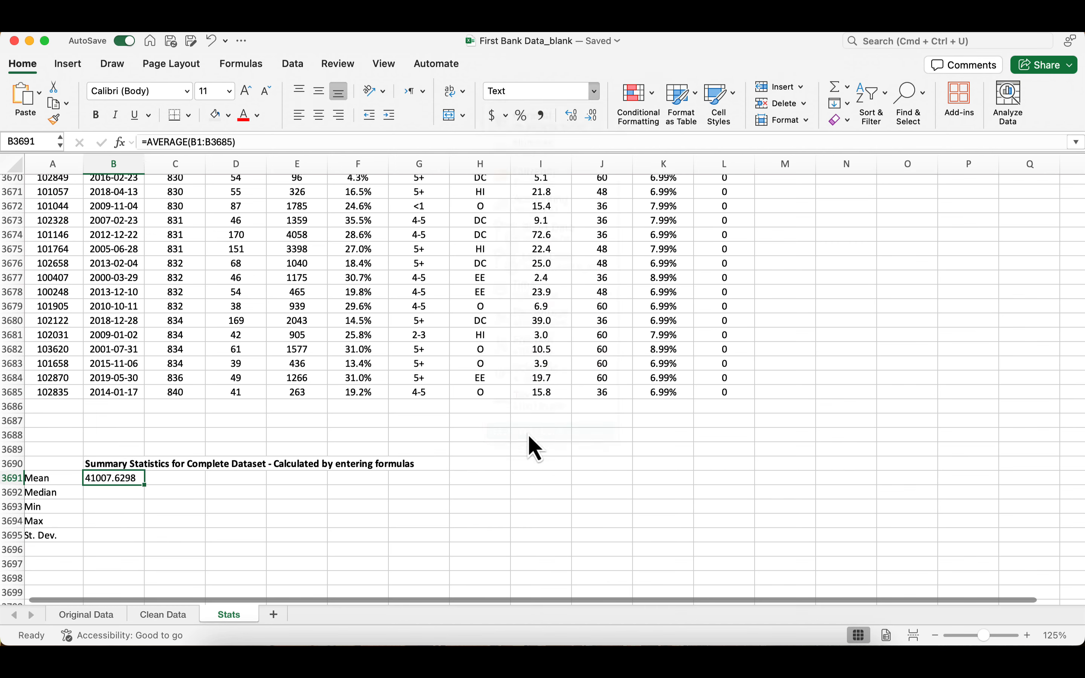
pyautogui.click(364, 207)
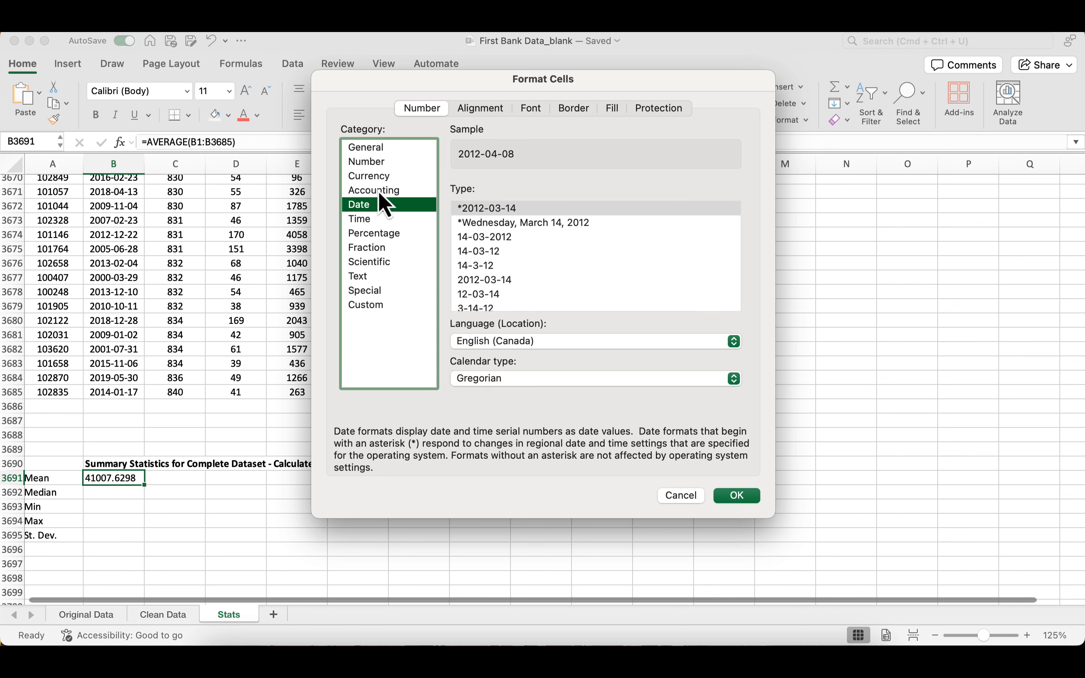
pyautogui.press('Return')
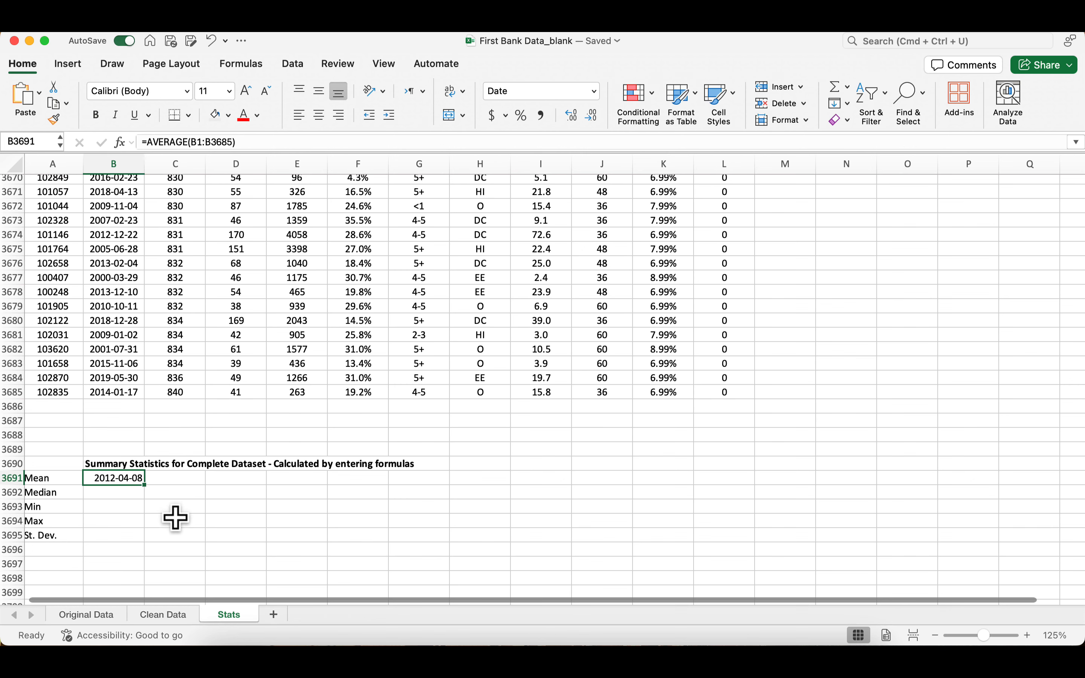
# - Calculate the median of the Date column in cell B3692 with the formula =MEDIAN(B1:B3685)
pyautogui.click(116, 493)
pyautogui.scroll(-1, 116, 496)
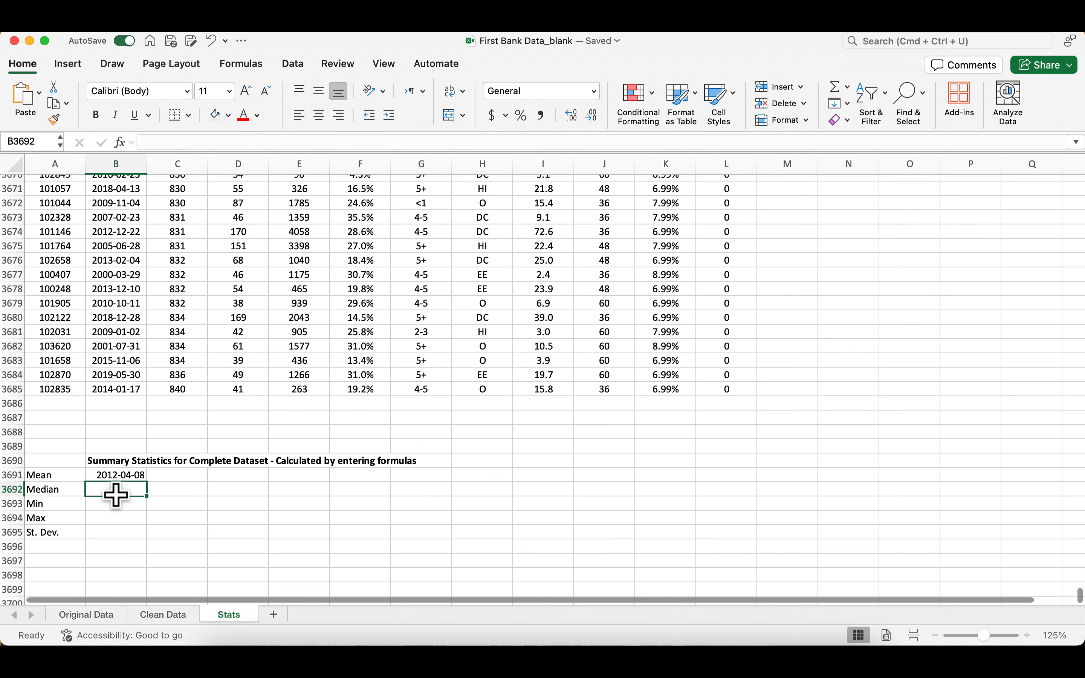
pyautogui.write('=median')
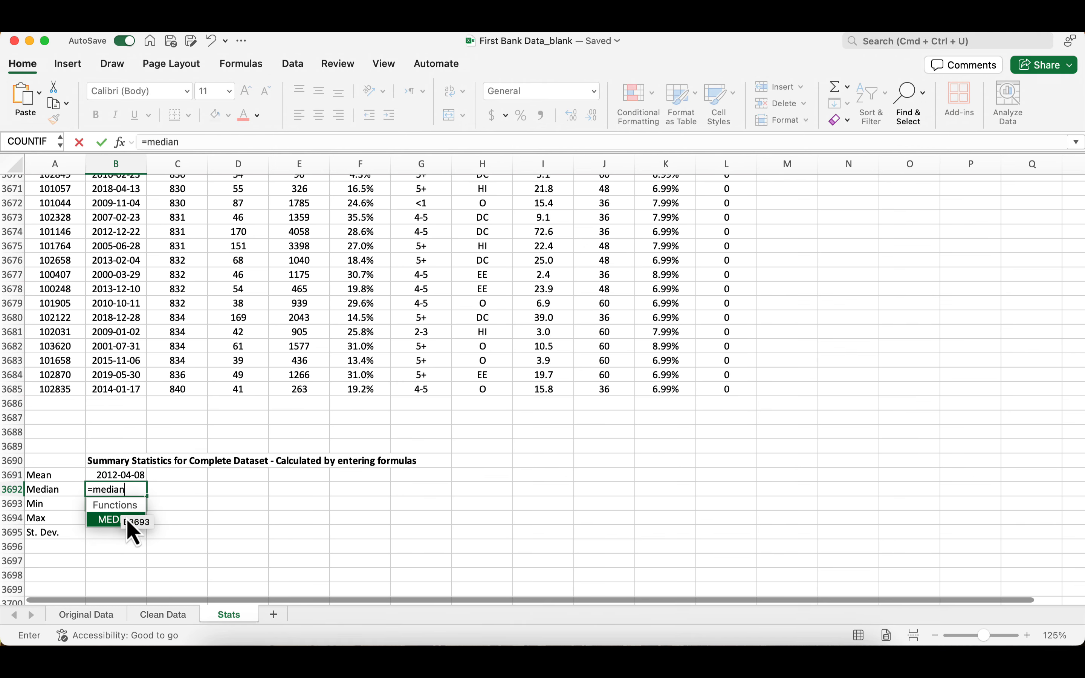
pyautogui.doubleClick(119, 522)
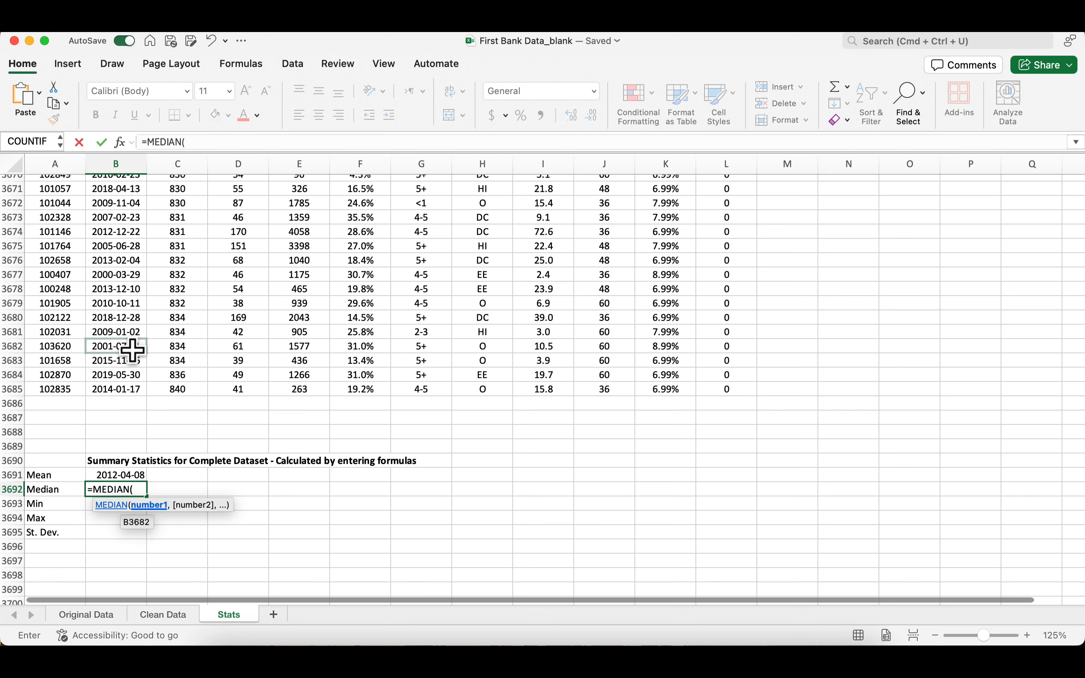
pyautogui.click(127, 390)
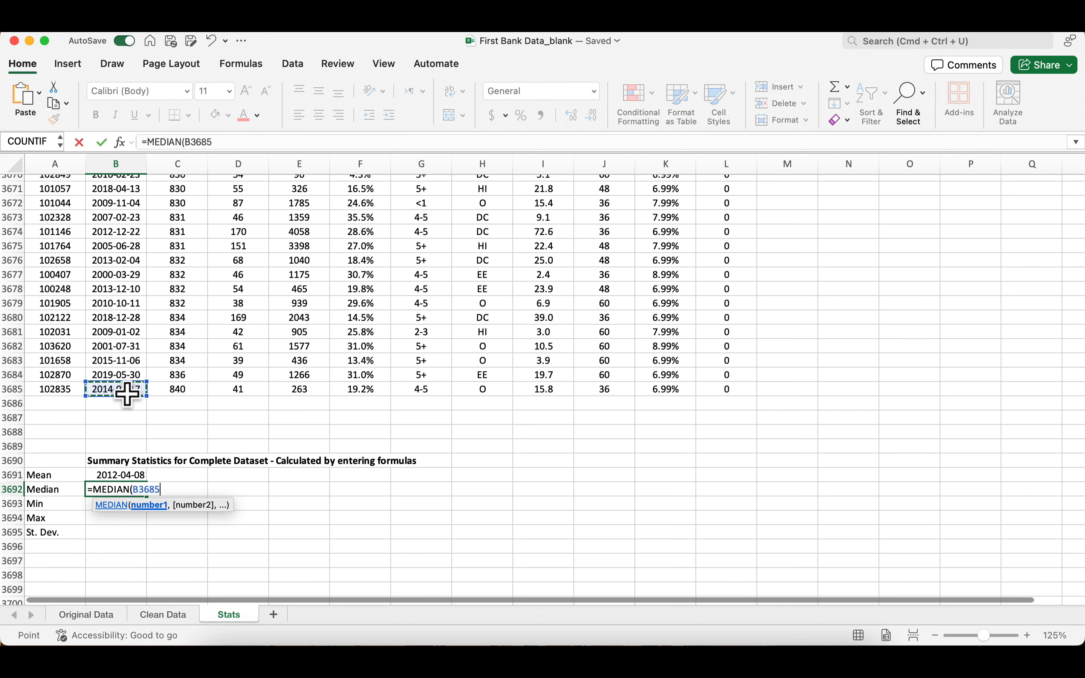
pyautogui.press('super+shift+Up')
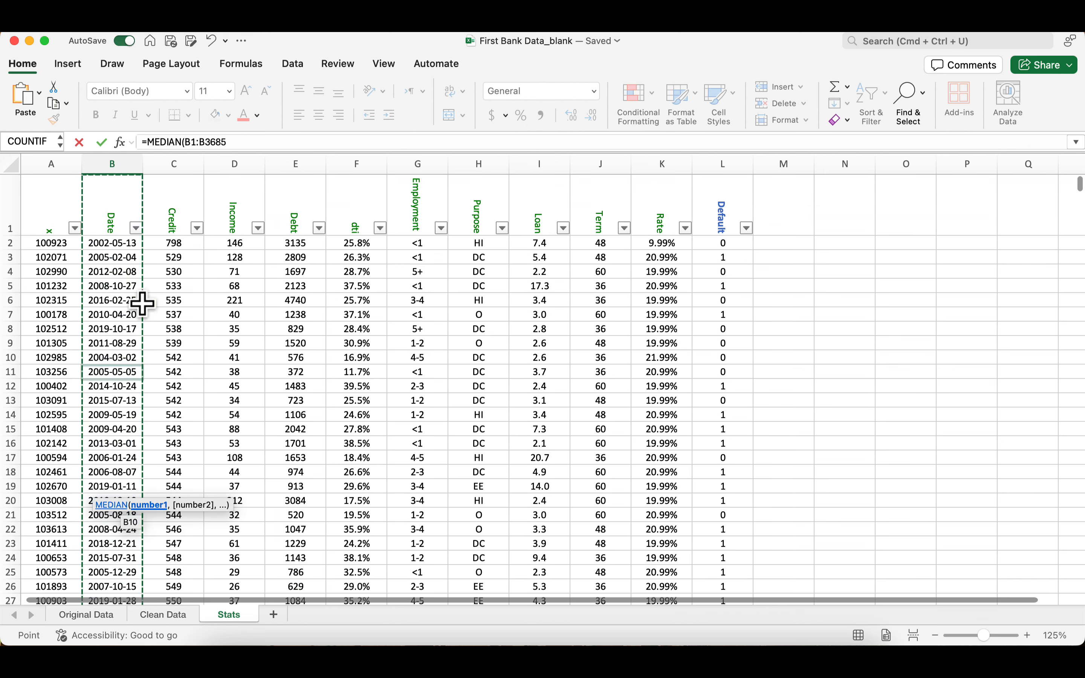
pyautogui.click(244, 140)
pyautogui.press('Return')
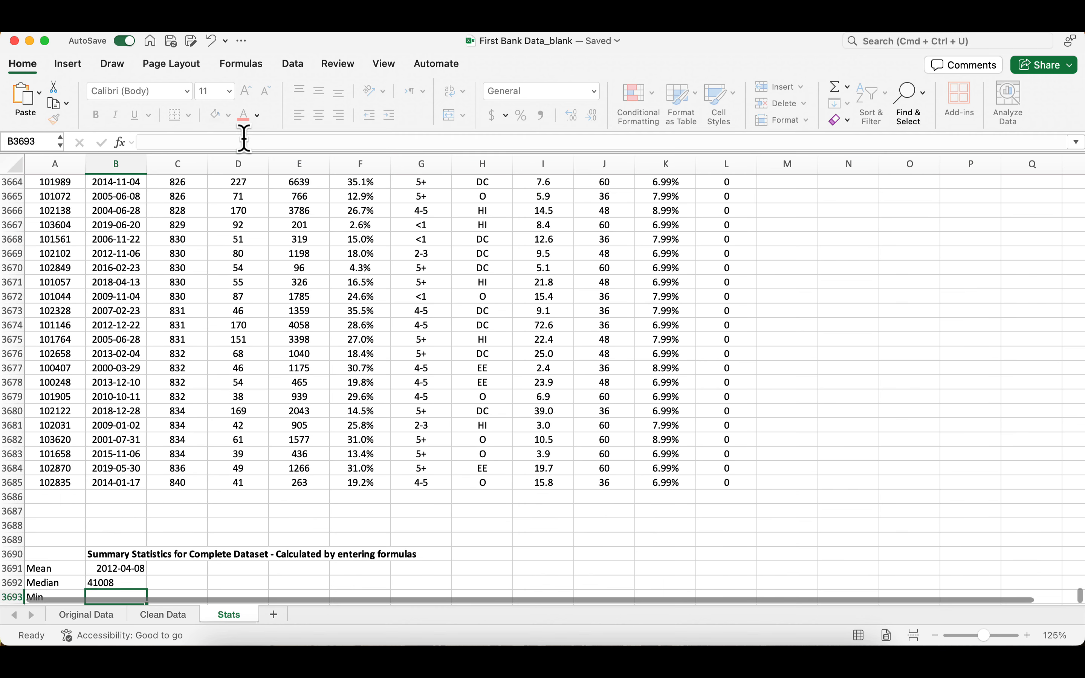
# - Copy the date format from the mean in B3691 to the median in B3692 with Format Painter
pyautogui.scroll(-3, 242, 295)
pyautogui.click(115, 455)
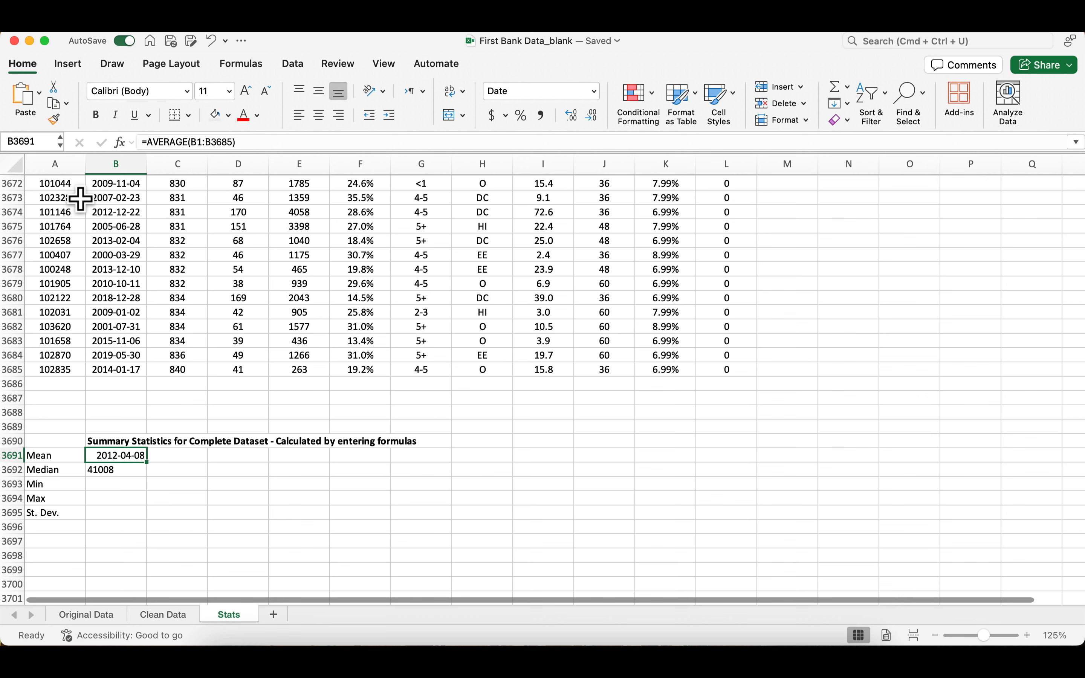
pyautogui.click(54, 123)
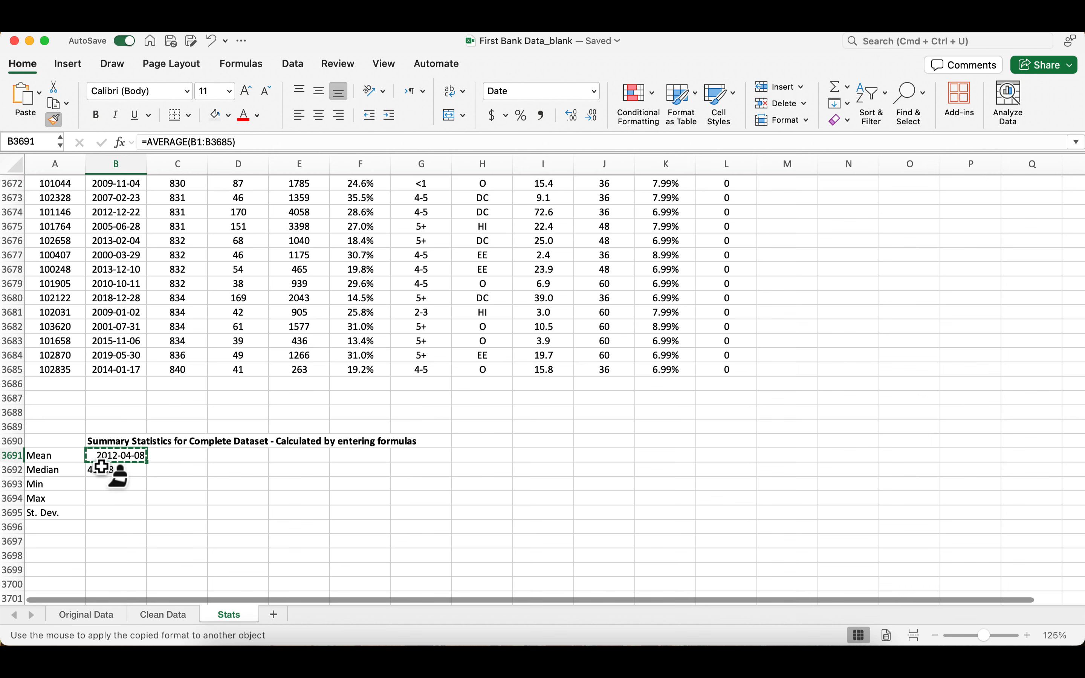
pyautogui.click(101, 468)
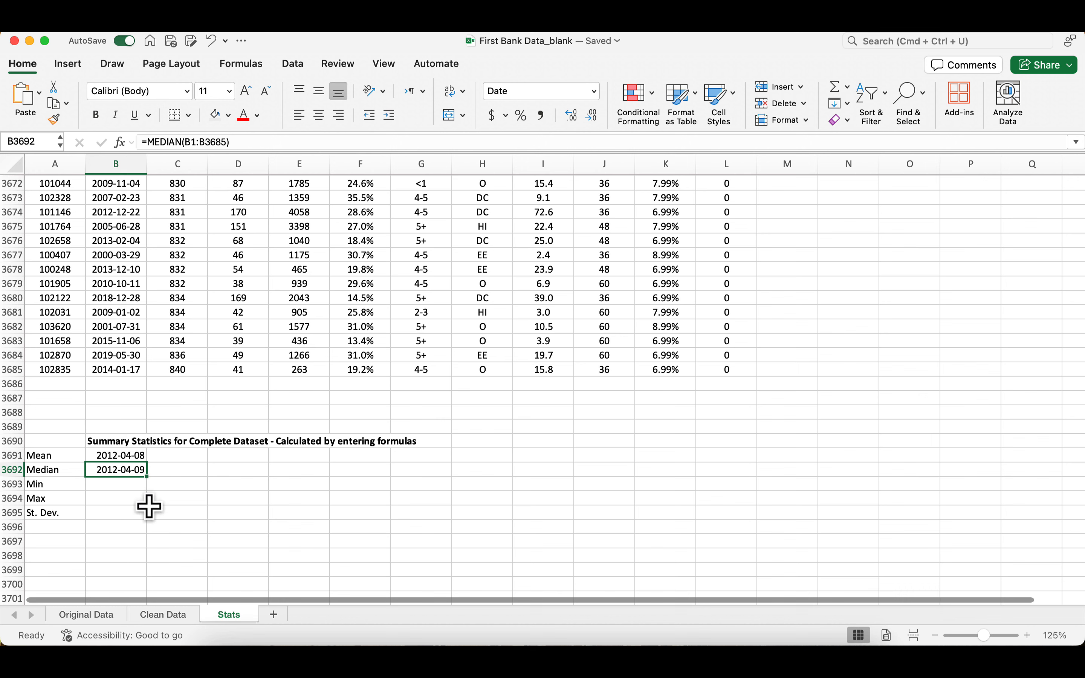
# - Calculate the earliest date of the Date column in cell B3693 with the formula =MIN(B1:B3685)
pyautogui.click(117, 492)
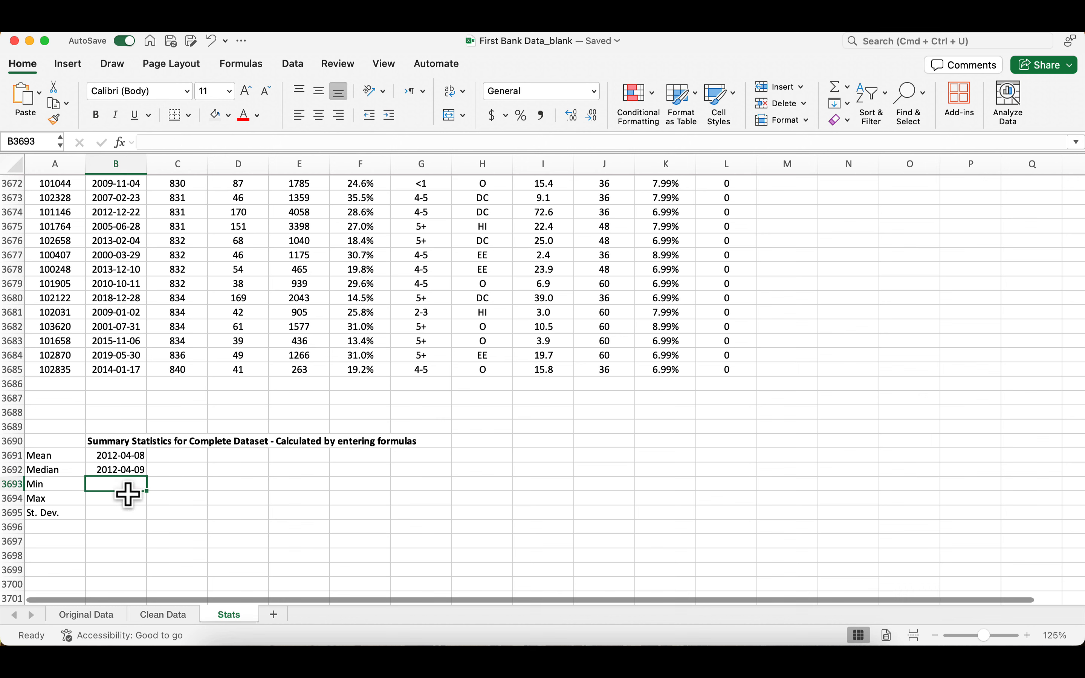
pyautogui.write('=min')
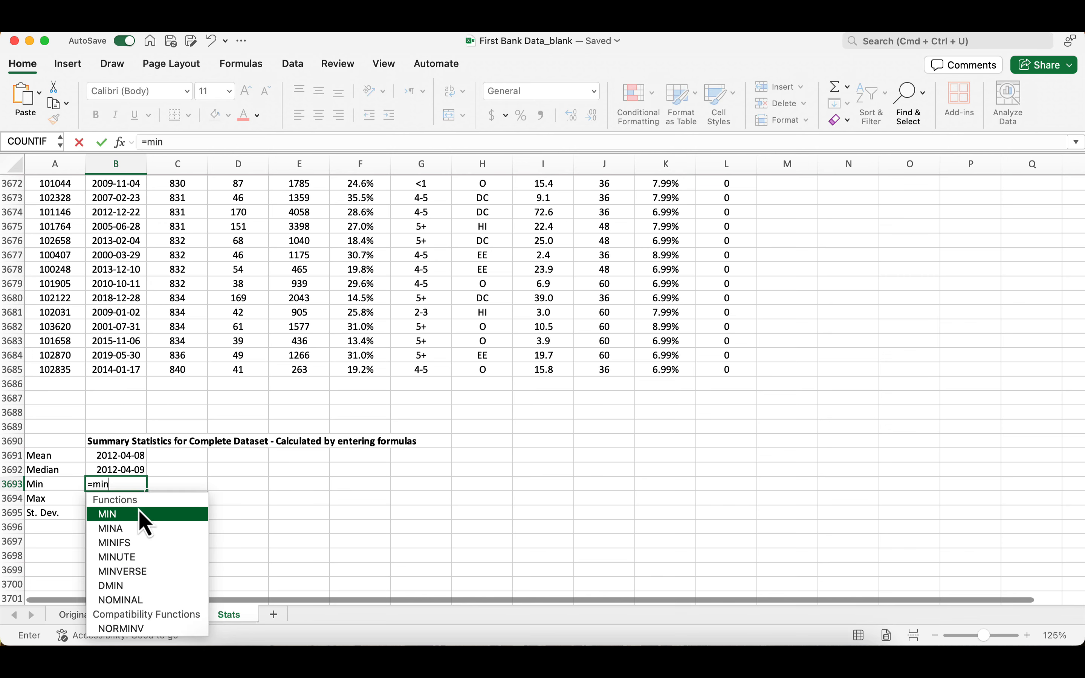
pyautogui.doubleClick(141, 513)
pyautogui.click(122, 369)
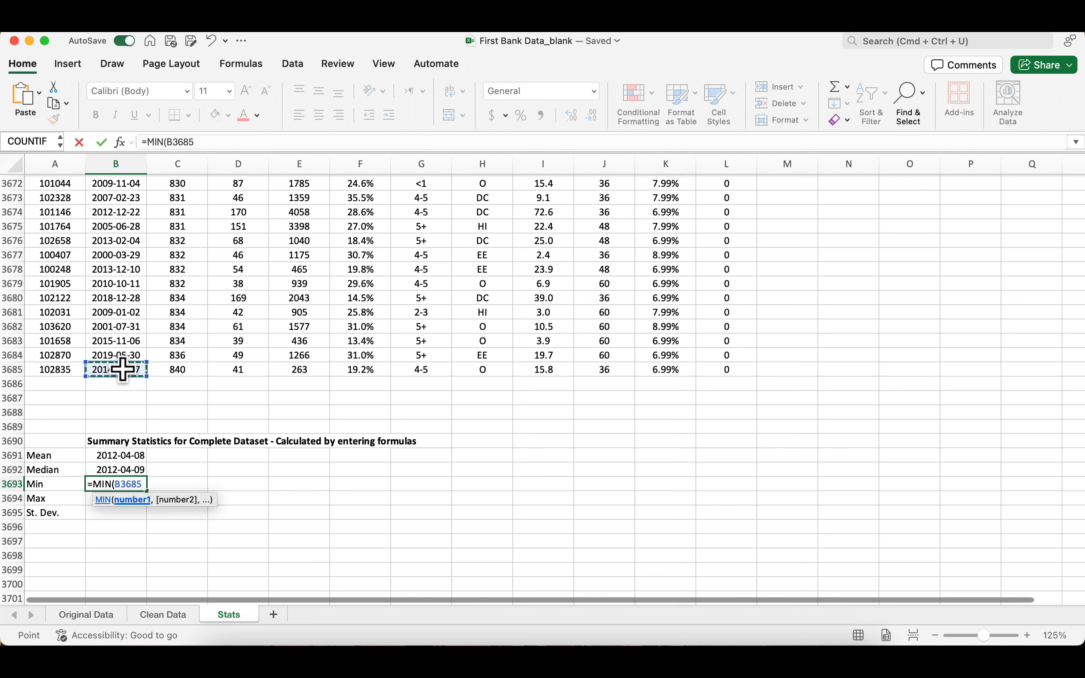
pyautogui.press('super+shift+Up')
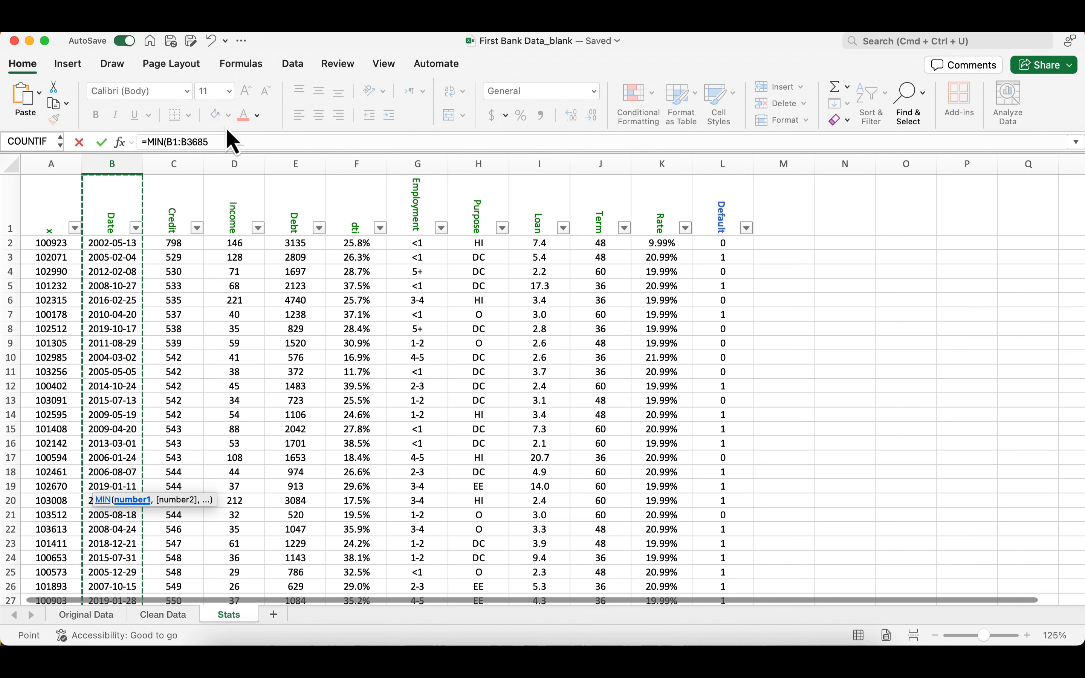
pyautogui.click(221, 141)
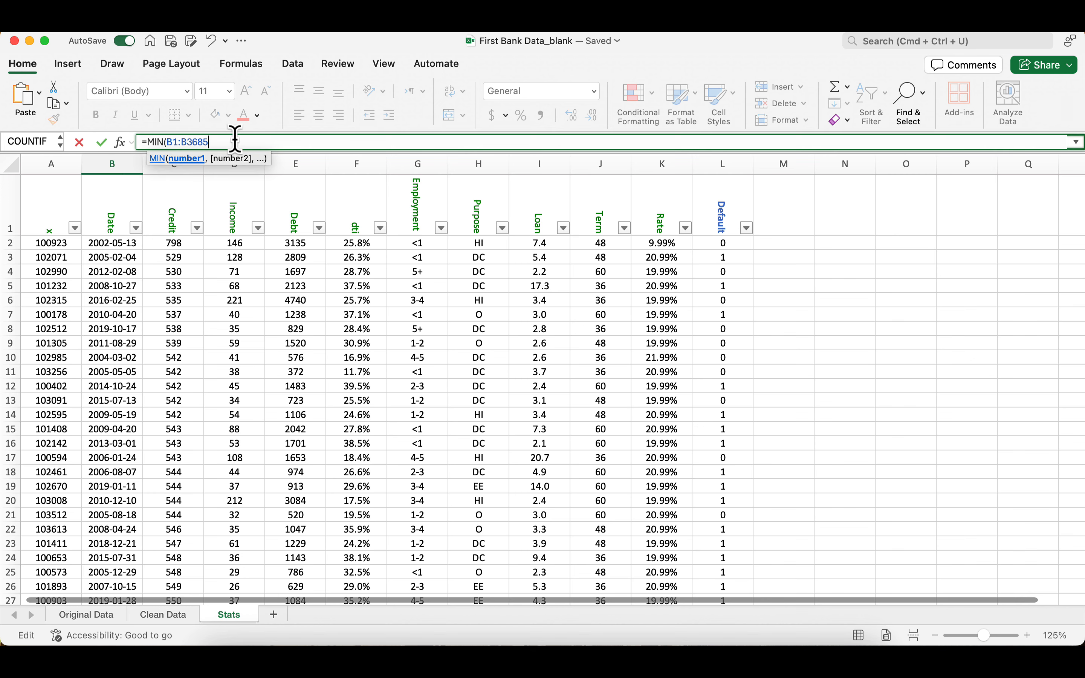
pyautogui.write(')')
pyautogui.press('Return')
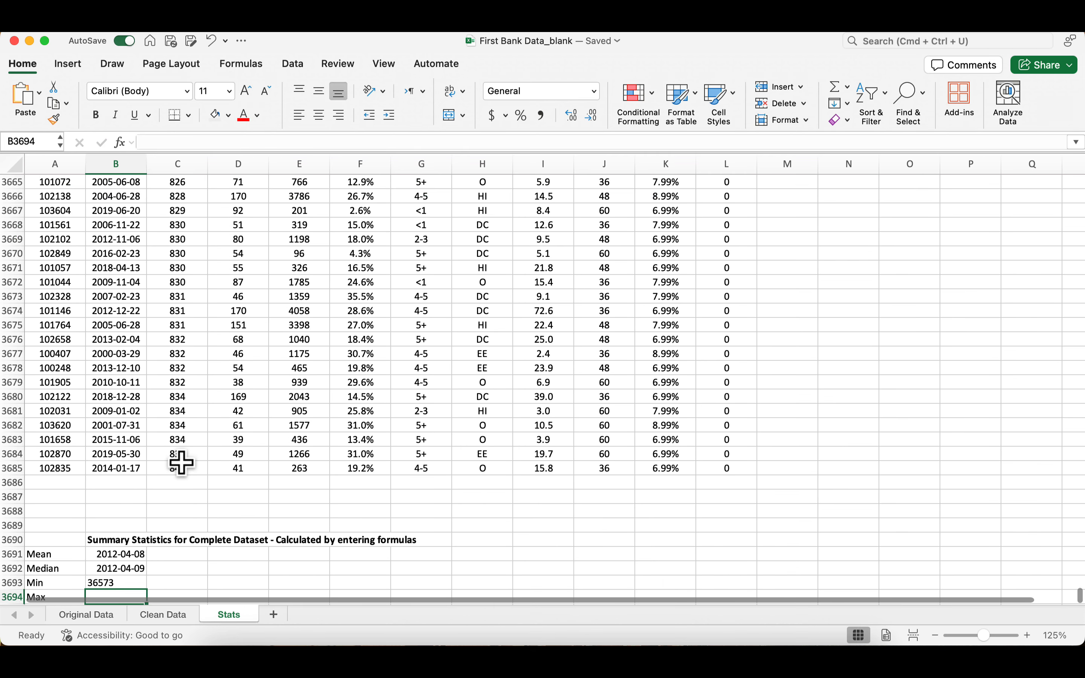
# - Copy the date format from the median in B3692 to the minimum in B3693 with Format Painter, and select the Max cell B3694
pyautogui.scroll(-3, 179, 460)
pyautogui.click(122, 480)
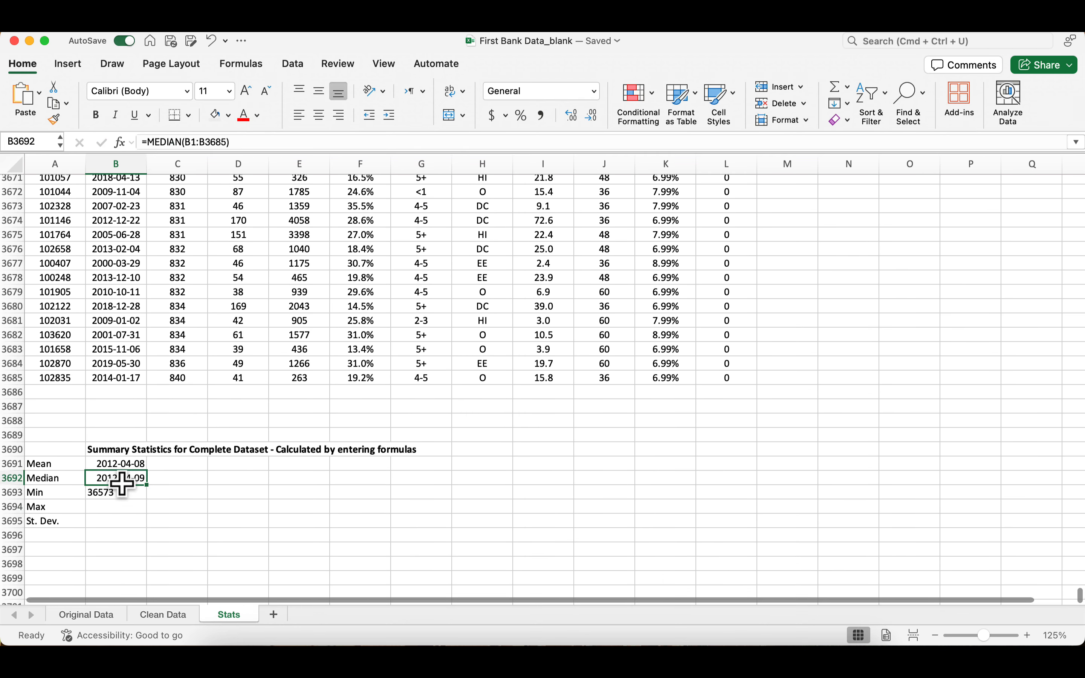
pyautogui.click(53, 119)
pyautogui.click(104, 492)
pyautogui.click(107, 511)
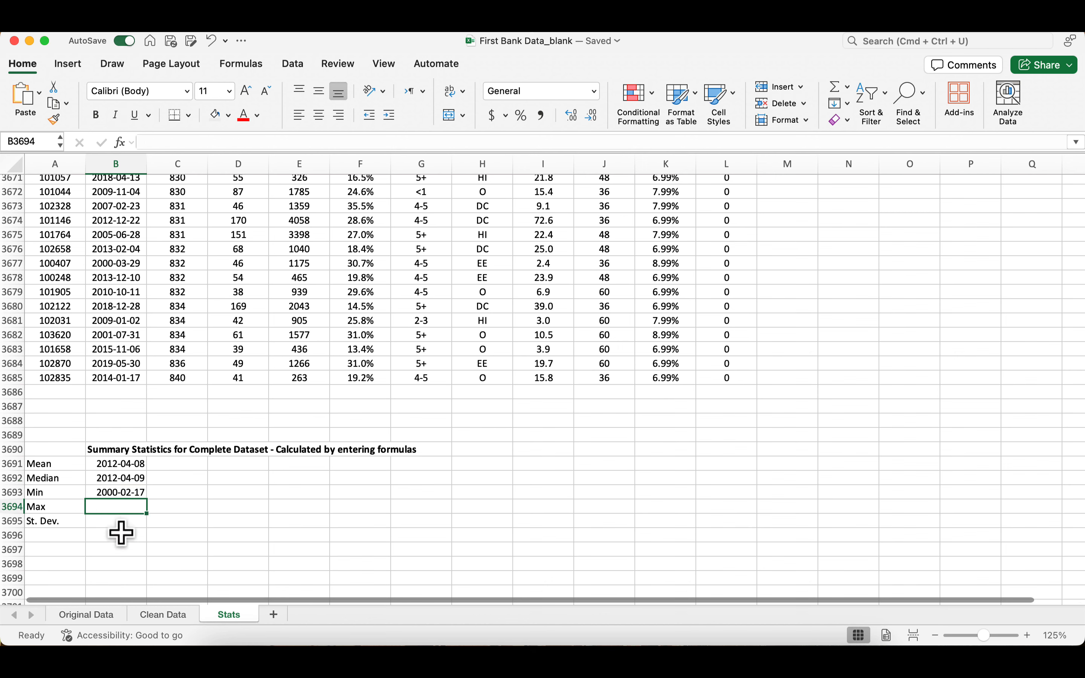
# - Calculate the latest date of the Date column in cell B3694 with the formula =MAX(B1:B3685)
pyautogui.write('=max')
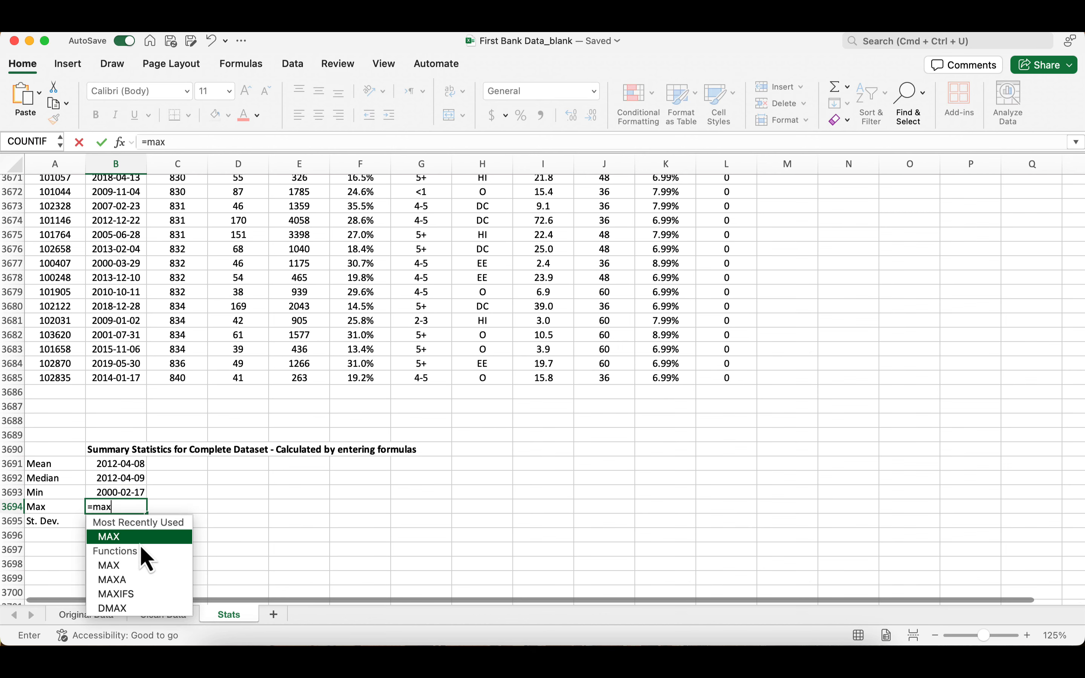
pyautogui.doubleClick(142, 556)
pyautogui.click(135, 376)
pyautogui.press('super+shift+Up')
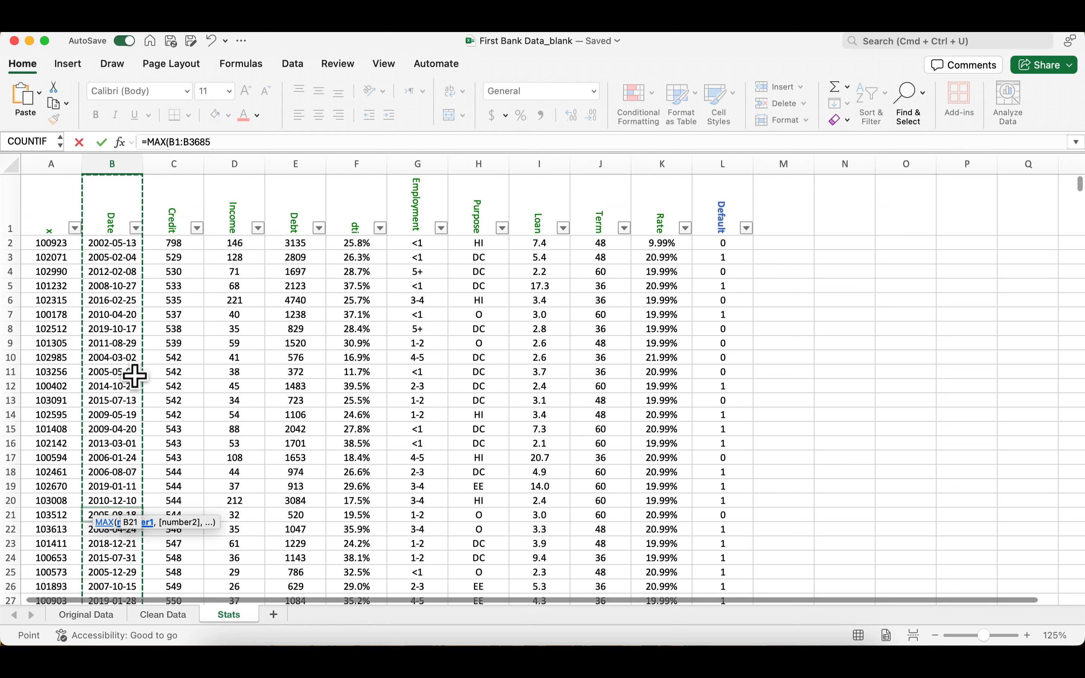
pyautogui.click(229, 142)
pyautogui.press('Return')
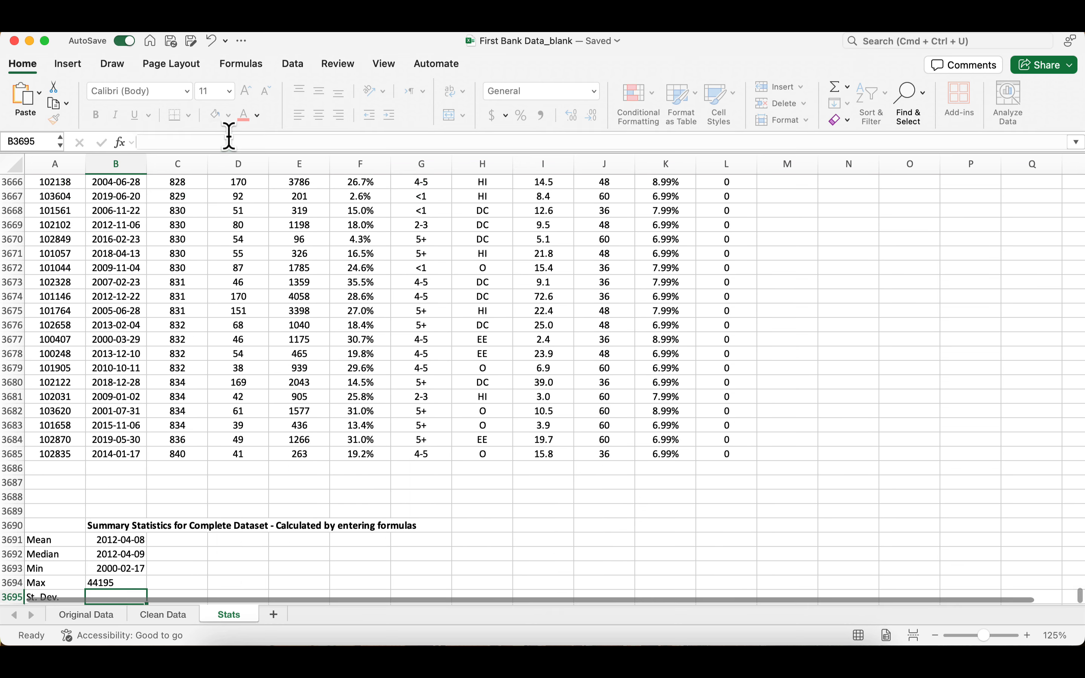
# - Copy the date format from cell B3681 to the maximum in B3694 with Format Painter, and select the St. Dev. cell B3695
pyautogui.scroll(-3, 174, 344)
pyautogui.click(113, 300)
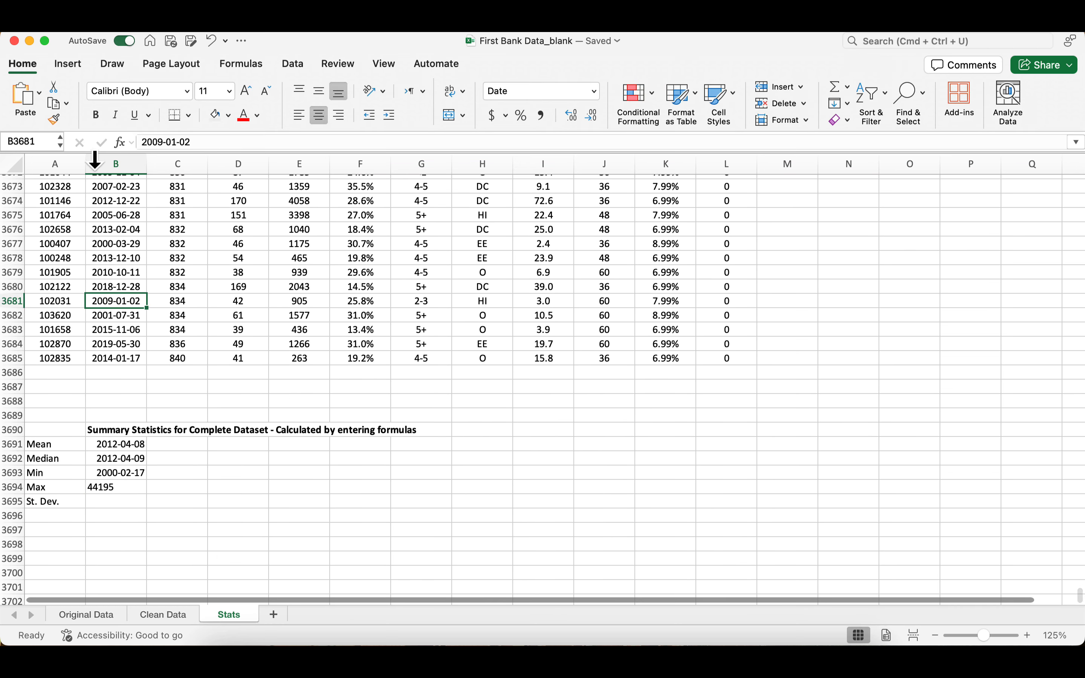
pyautogui.click(54, 118)
pyautogui.click(123, 500)
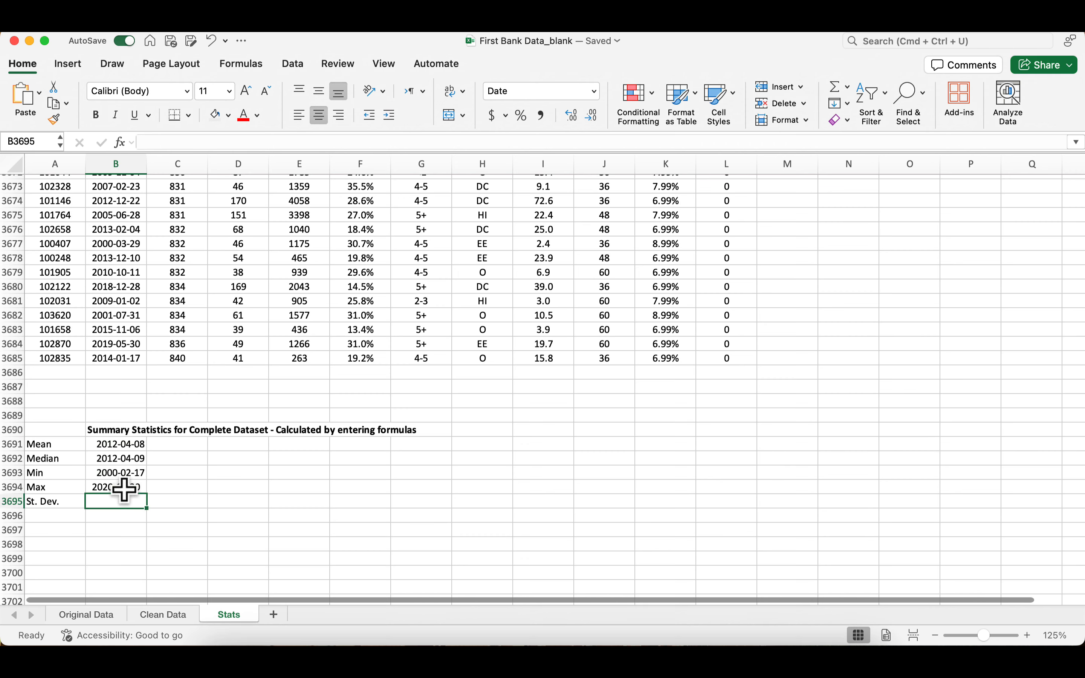
# - Calculate the sample standard deviation of the Date column in cell B3695 with the formula =STDEV.S(B1:B3685)
pyautogui.write('=st')
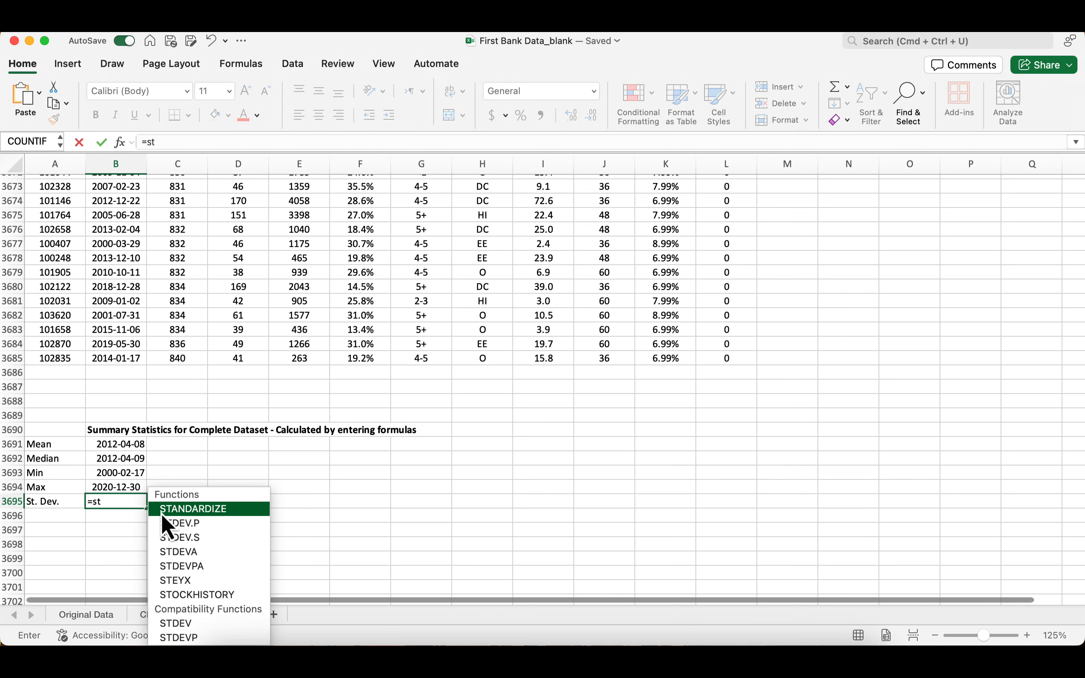
pyautogui.doubleClick(189, 538)
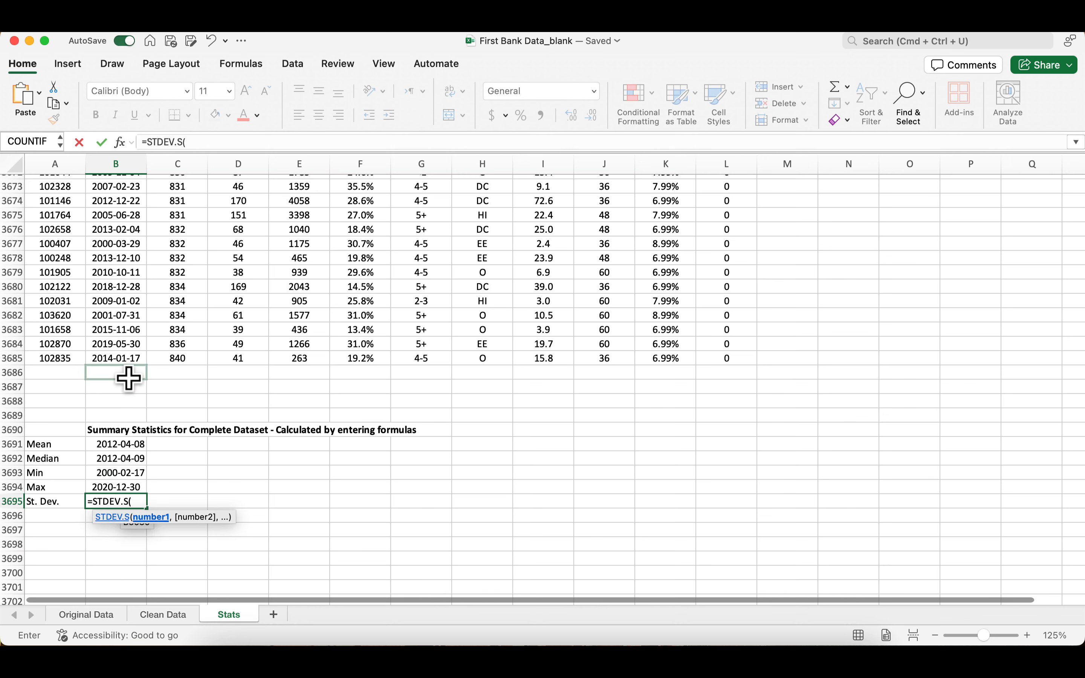
pyautogui.click(126, 358)
pyautogui.press('super+shift+Up')
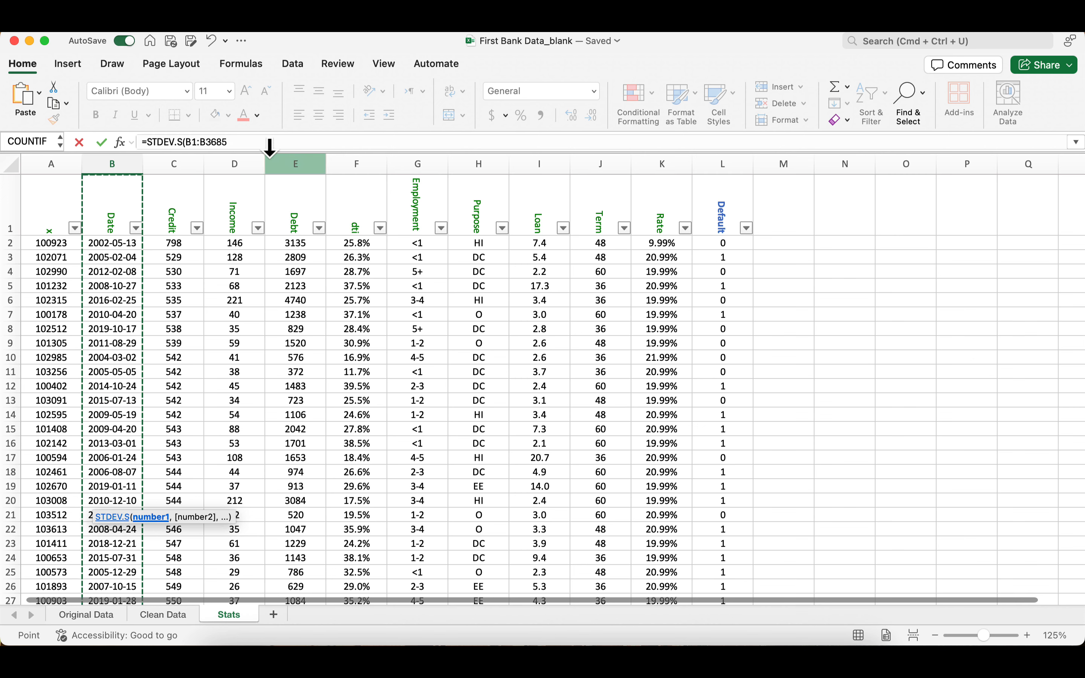
pyautogui.click(260, 142)
pyautogui.press('Return')
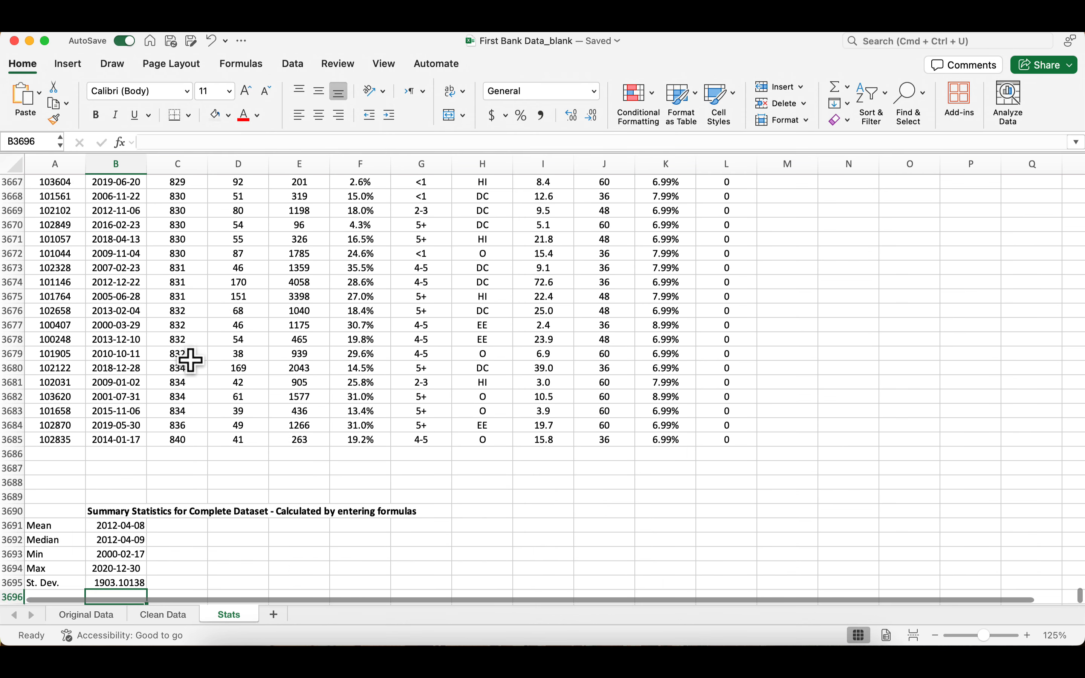
# - Paste the copied variable headings, Date through Purpose, into row 3690 of the summary table starting at B3690
pyautogui.scroll(-5, 176, 460)
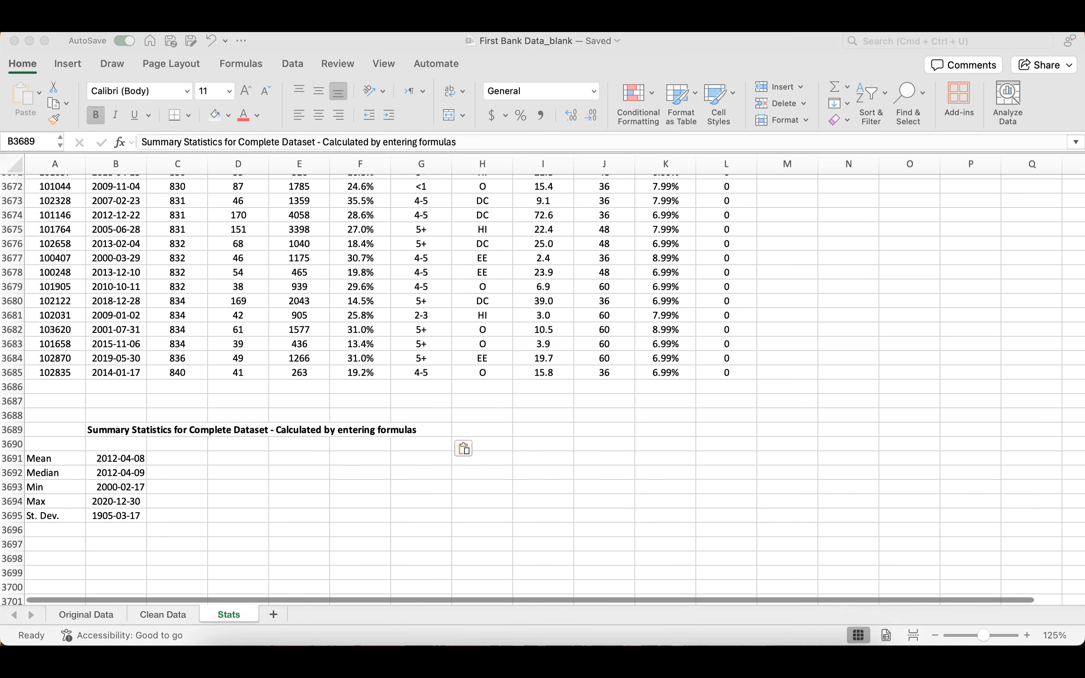
pyautogui.click(120, 447)
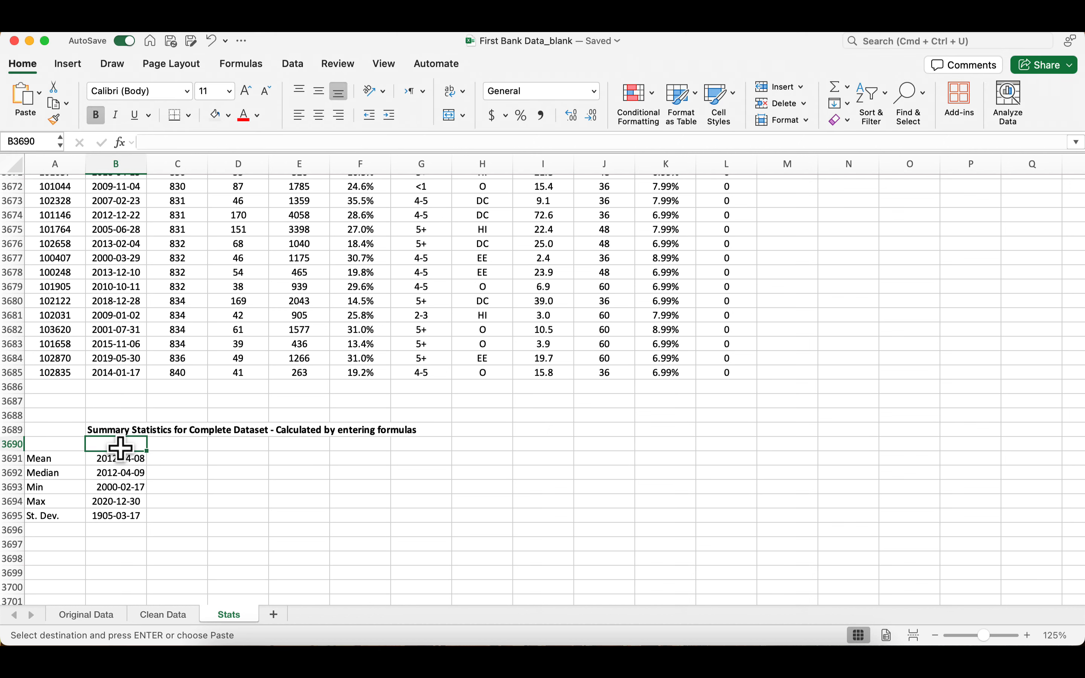
pyautogui.press('super+v')
pyautogui.moveTo(394, 506); pyautogui.dragTo(393, 511)
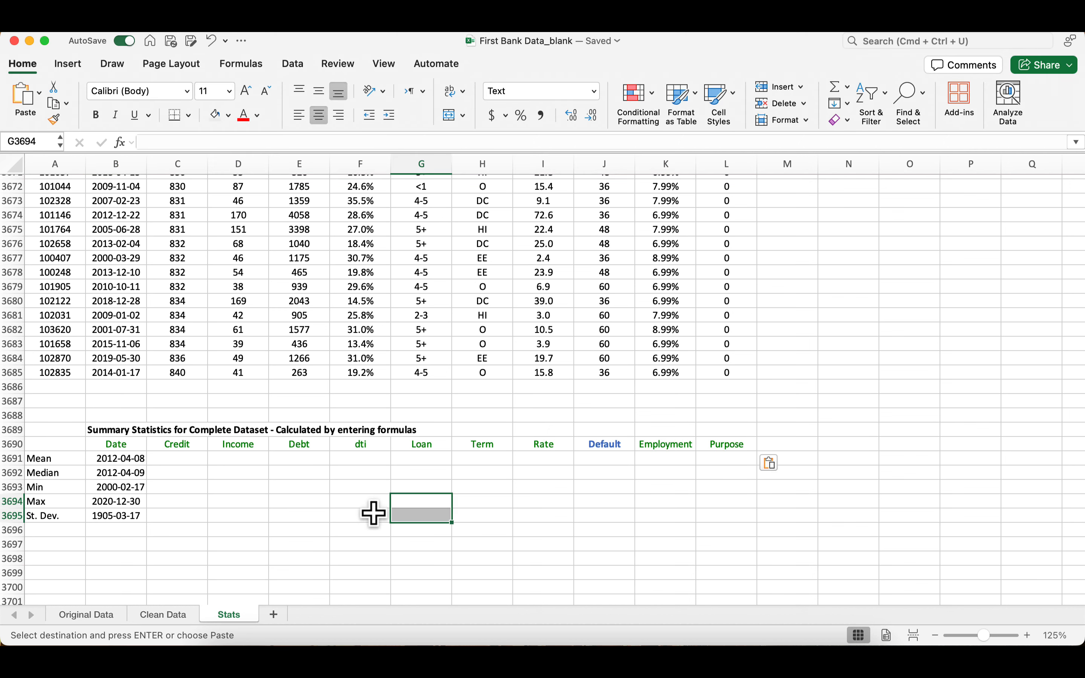
pyautogui.click(304, 506)
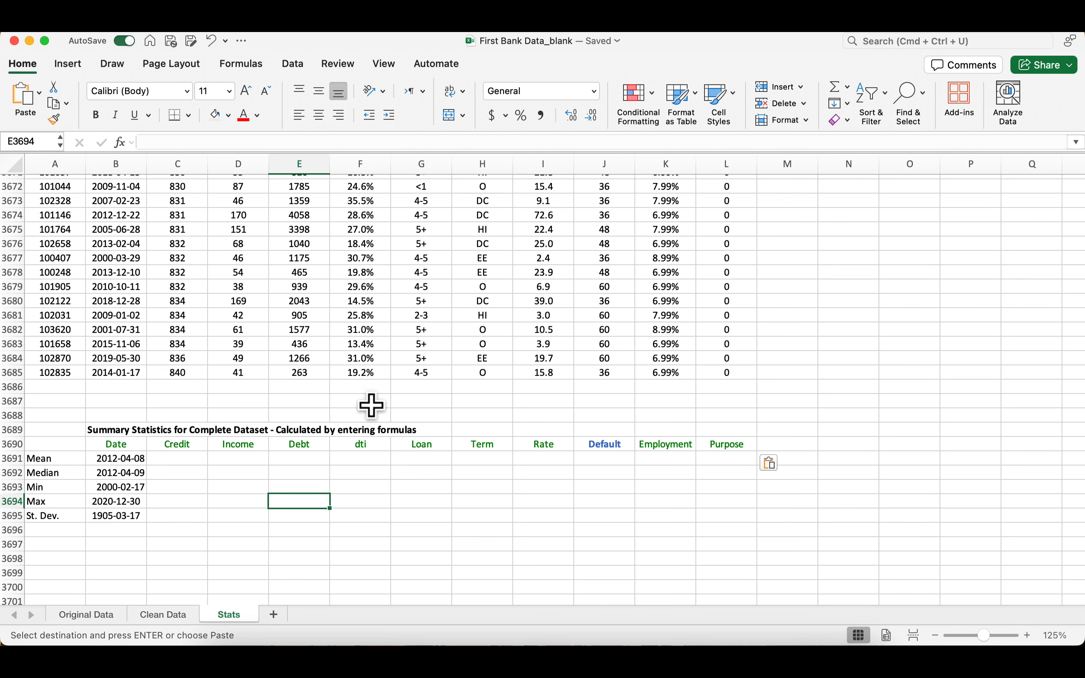
# - Compare the order of the summary headings, especially Employment and Purpose, with the order of the data columns in row 1
pyautogui.scroll(5, 371, 406)
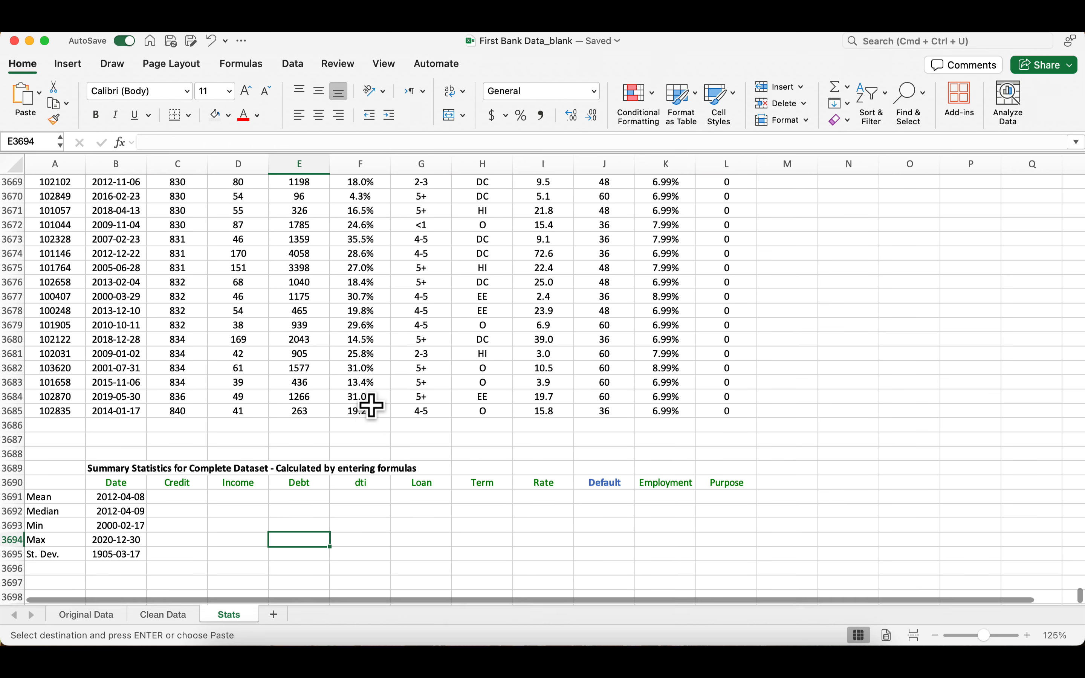
pyautogui.scroll(-2, 921, 507)
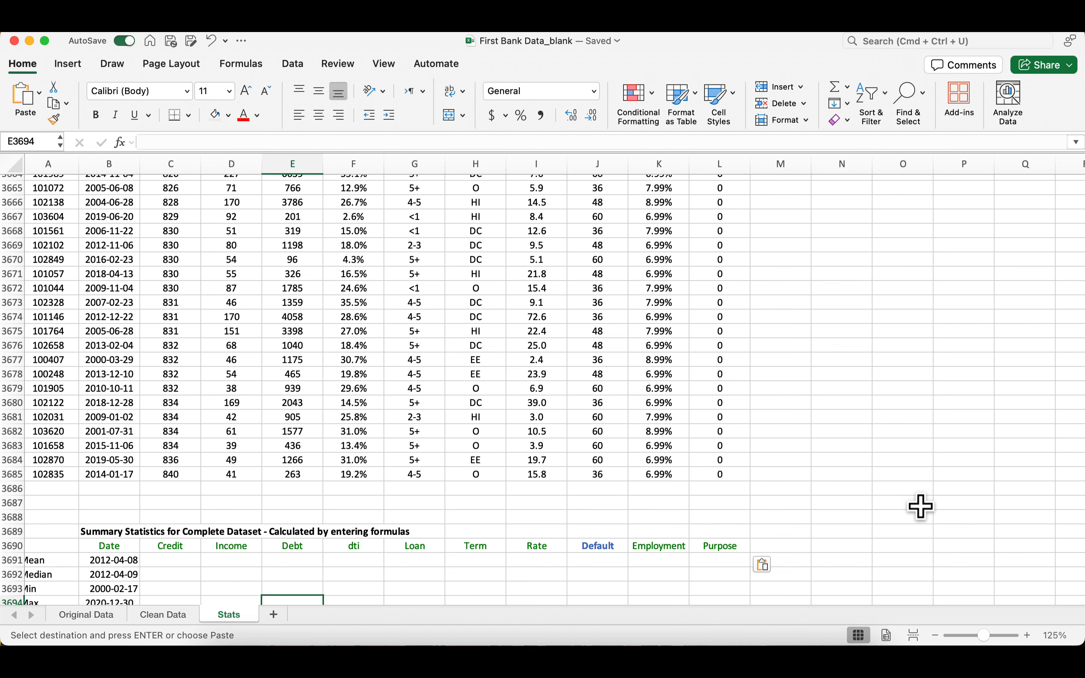
pyautogui.hscroll(-1, 921, 506)
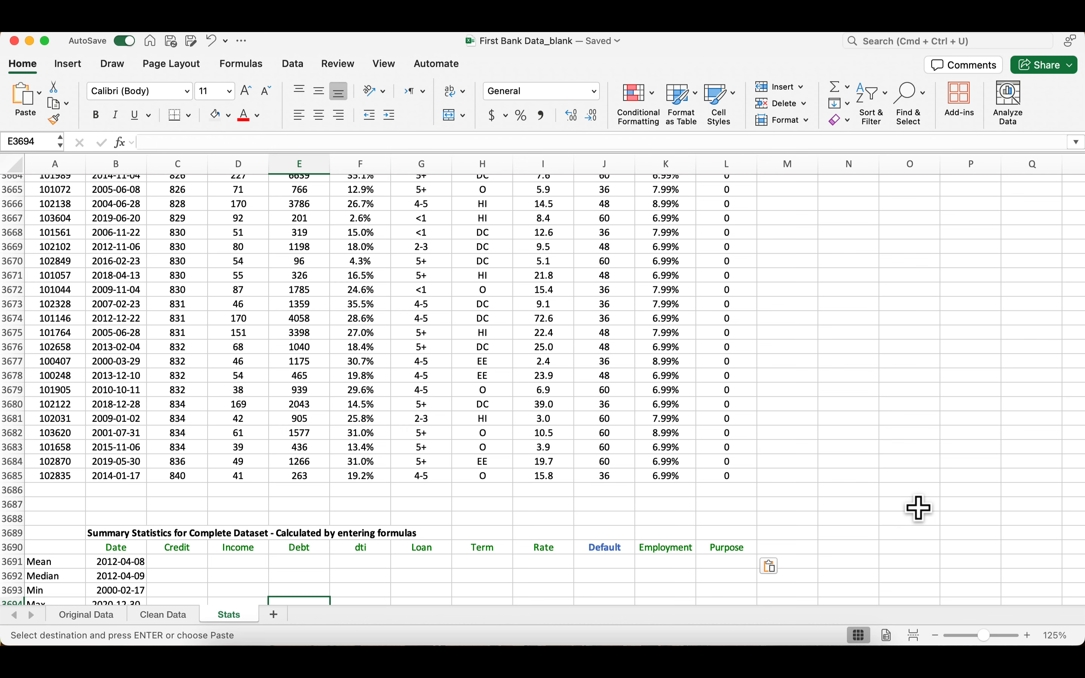
pyautogui.click(668, 548)
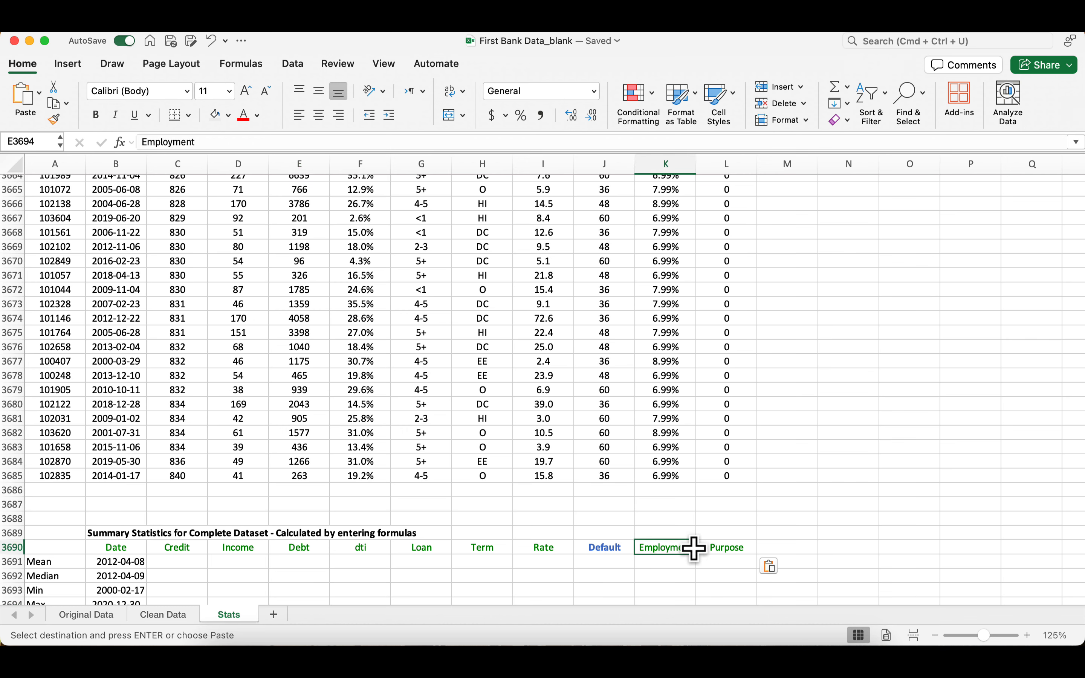
pyautogui.moveTo(694, 548); pyautogui.dragTo(700, 548)
pyautogui.scroll(2, 950, 530)
pyautogui.moveTo(1080, 594); pyautogui.dragTo(1046, 64)
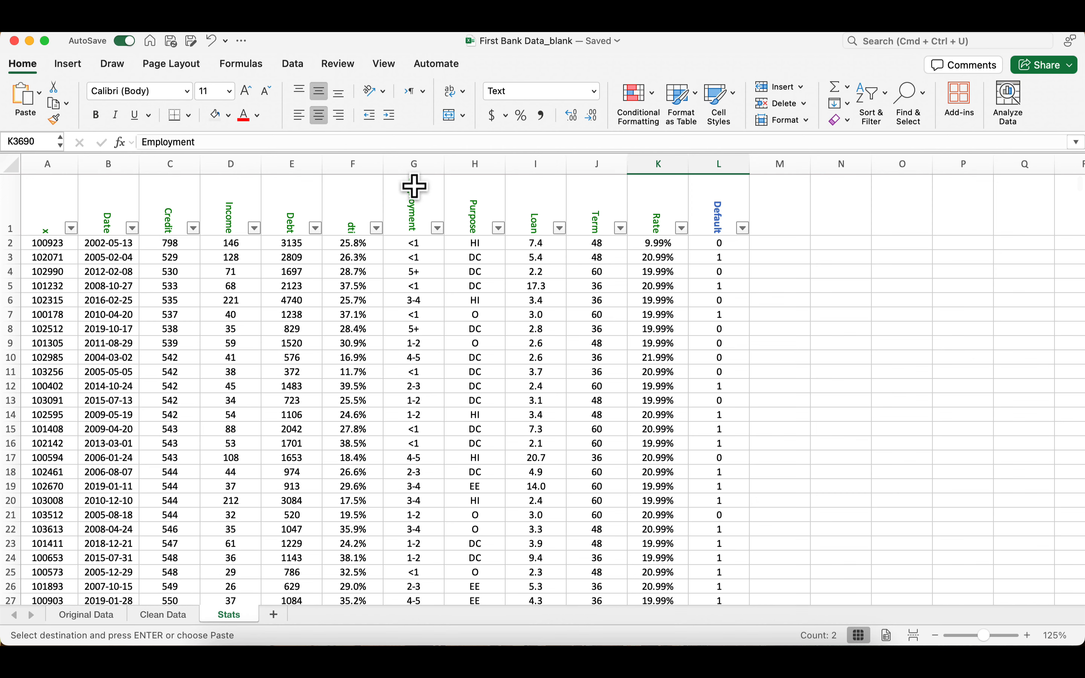
pyautogui.moveTo(415, 187); pyautogui.dragTo(465, 351)
pyautogui.moveTo(38, 213); pyautogui.dragTo(37, 421)
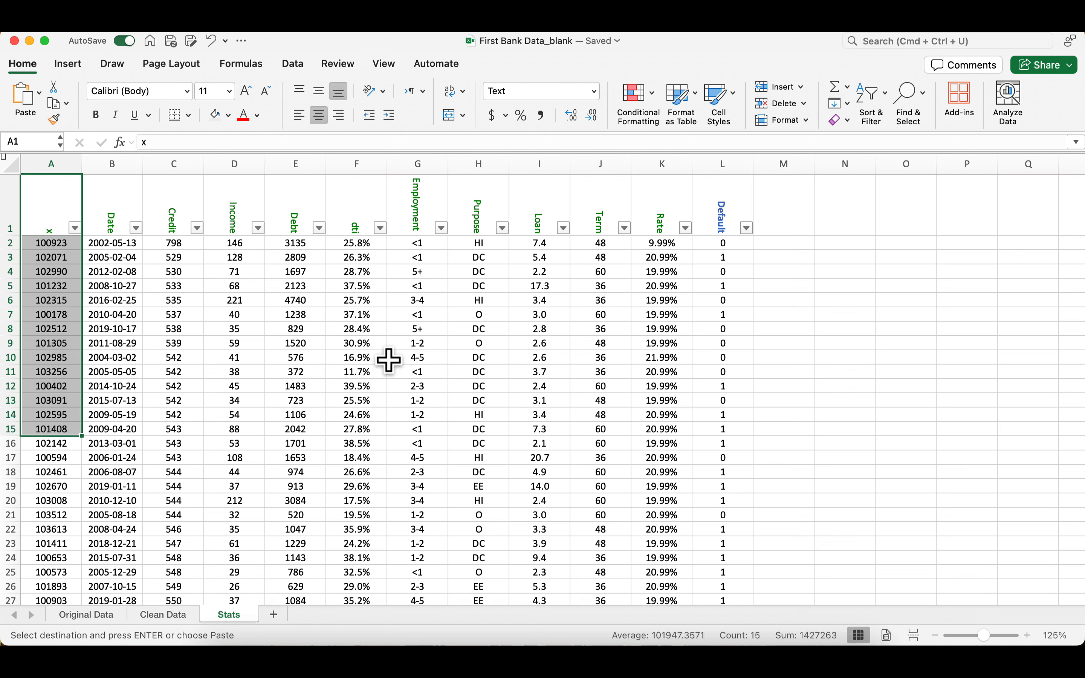
pyautogui.click(110, 212)
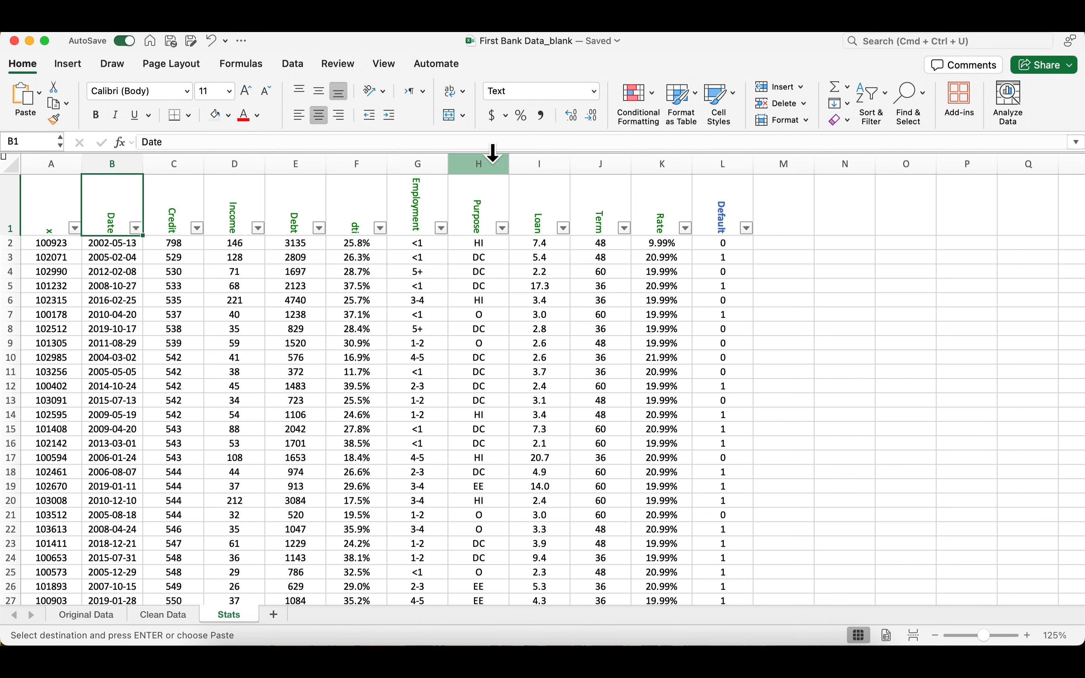
# - Move the Employment and Purpose columns from G:H to the empty columns M:N after Default
pyautogui.moveTo(417, 162); pyautogui.dragTo(469, 161)
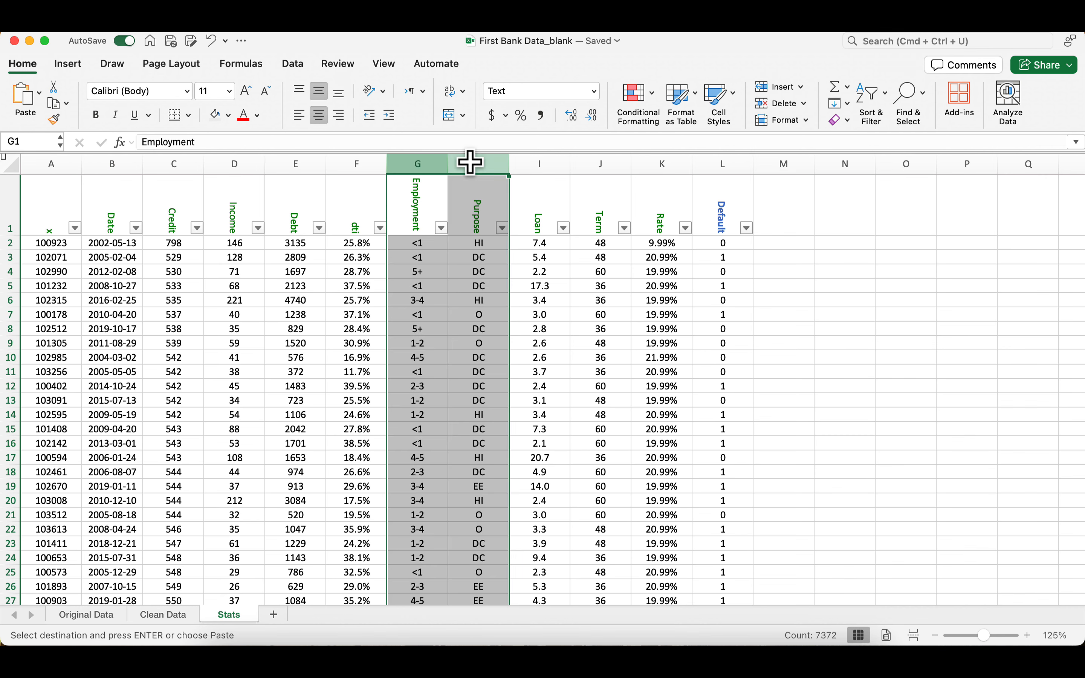
pyautogui.press('super+c')
pyautogui.click(777, 180)
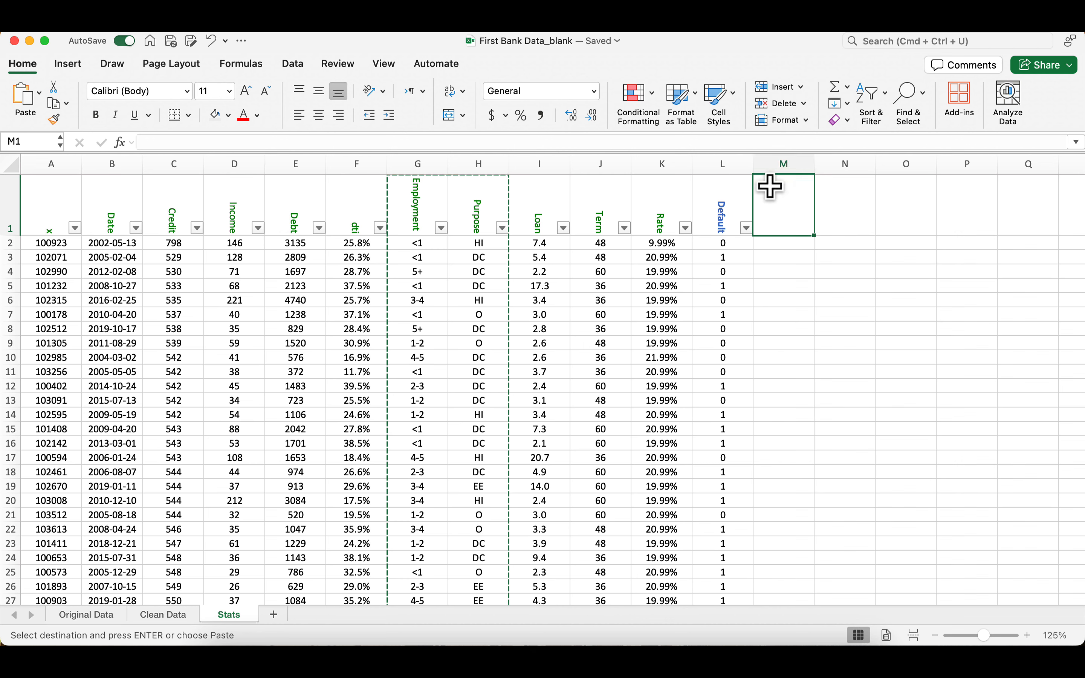
pyautogui.press('super+v')
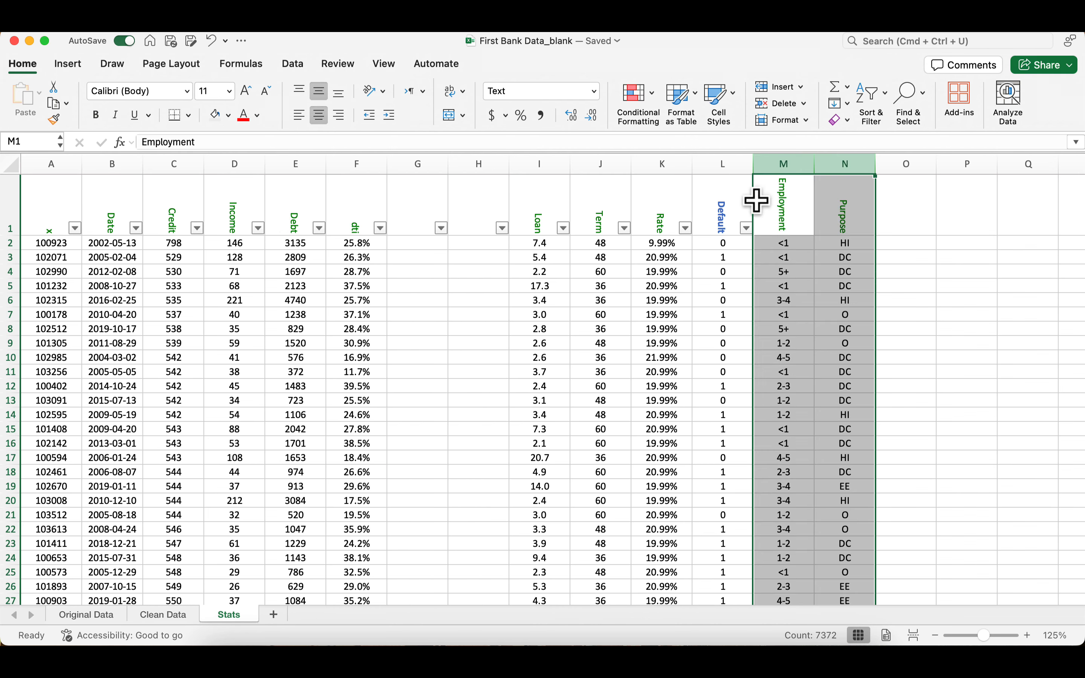
# - Copy columns I:N, Loan through Purpose, into G:L so that they directly follow the dti column
pyautogui.moveTo(538, 164); pyautogui.dragTo(821, 172)
pyautogui.press('super+x')
pyautogui.click(432, 164)
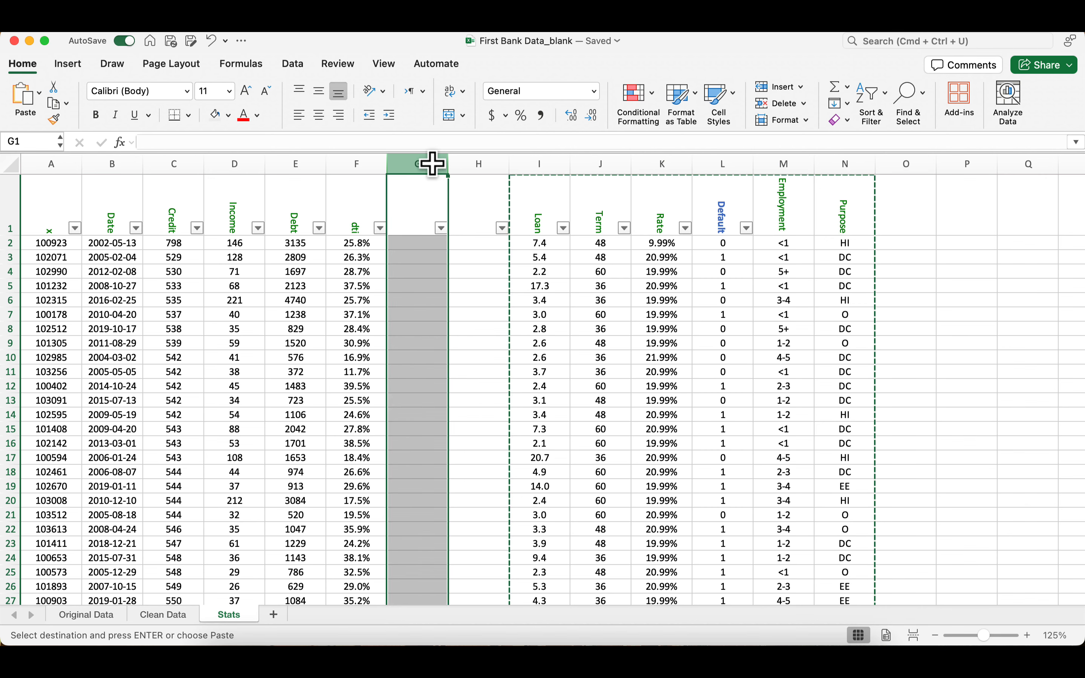
pyautogui.press('super+v')
pyautogui.click(512, 324)
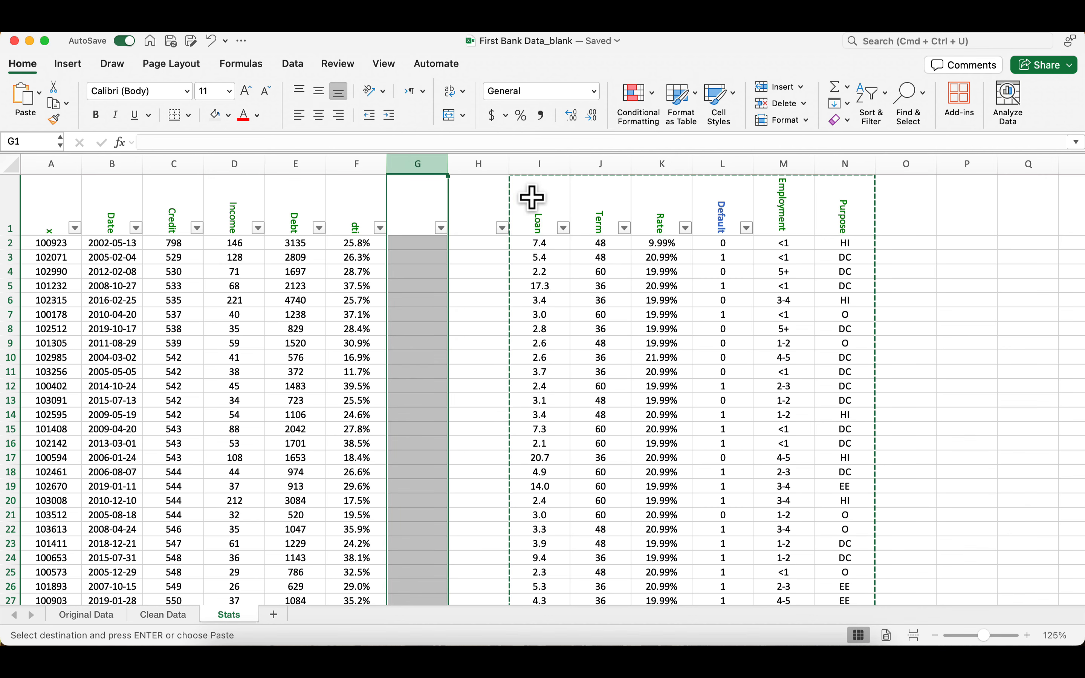
pyautogui.moveTo(535, 166); pyautogui.dragTo(845, 170)
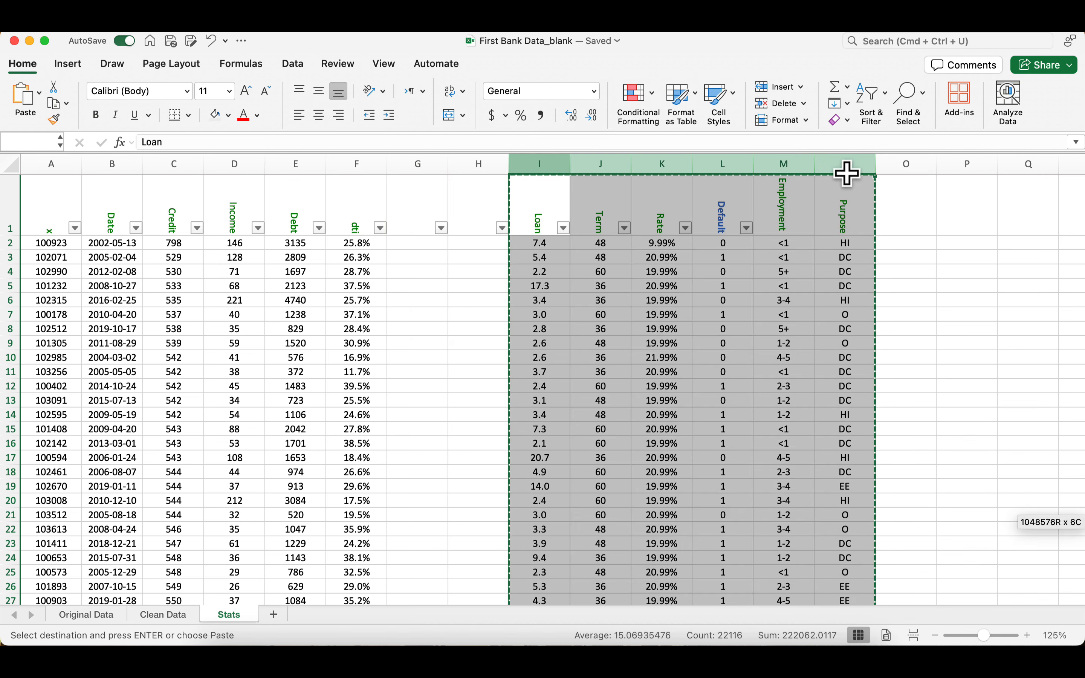
pyautogui.click(395, 198)
pyautogui.press('Return')
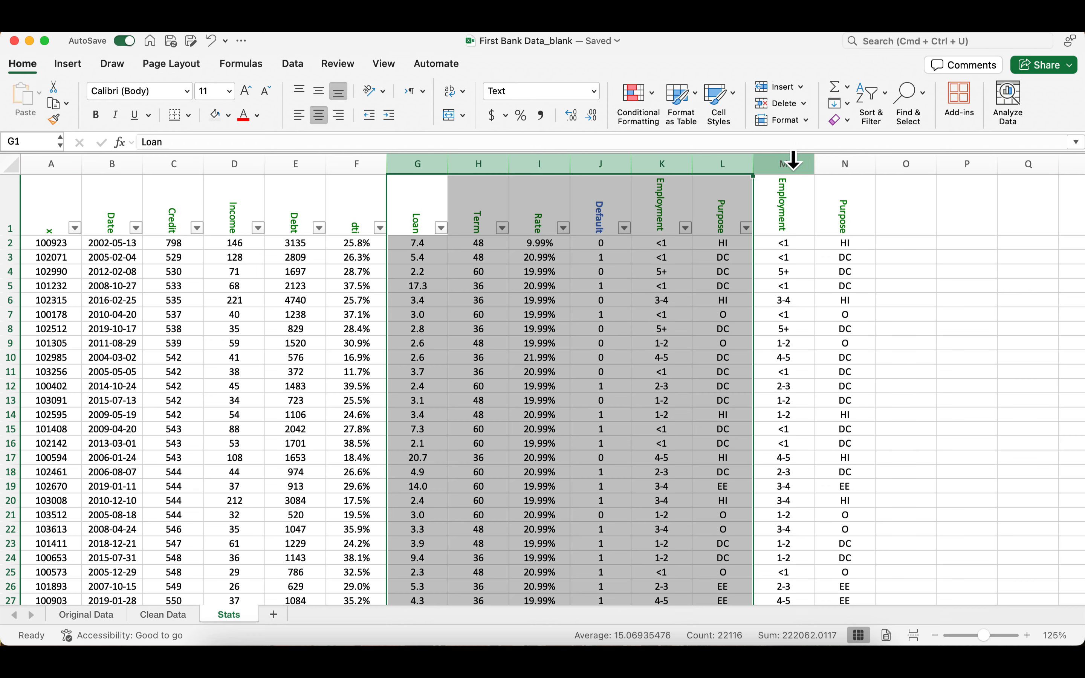
# - Delete the duplicate Employment and Purpose columns M:N
pyautogui.moveTo(794, 160); pyautogui.dragTo(843, 165)
pyautogui.rightClick(844, 165)
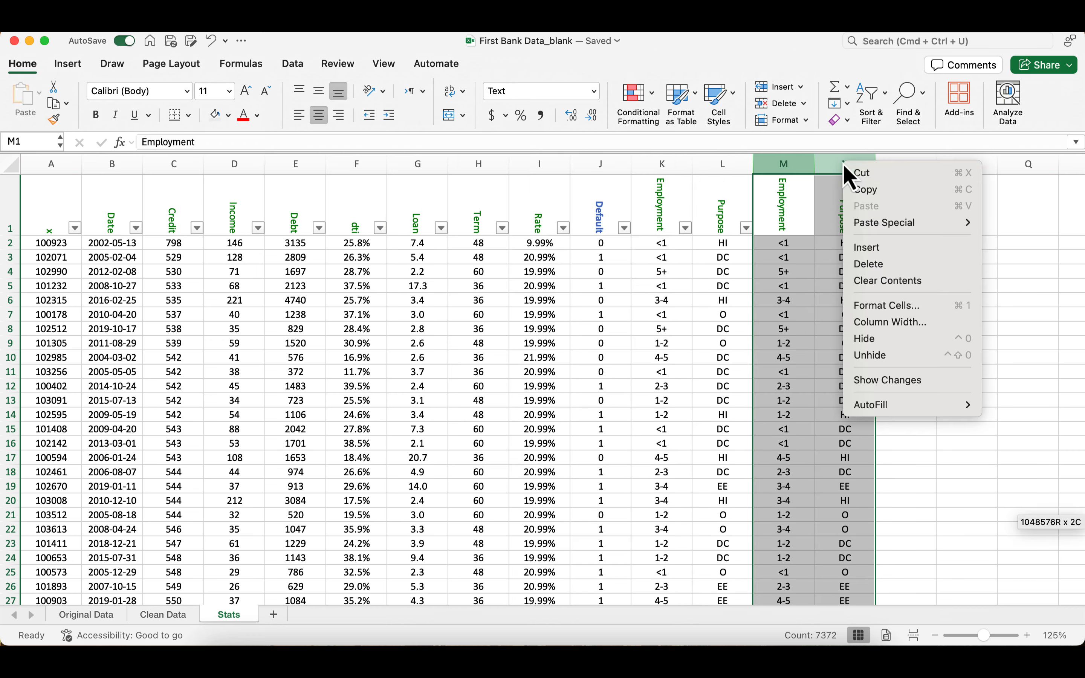
pyautogui.click(882, 268)
pyautogui.click(889, 320)
# - Check the summary table below the data against the reordered columns, and select header row 1 of the Stats sheet
pyautogui.scroll(-20, 888, 322)
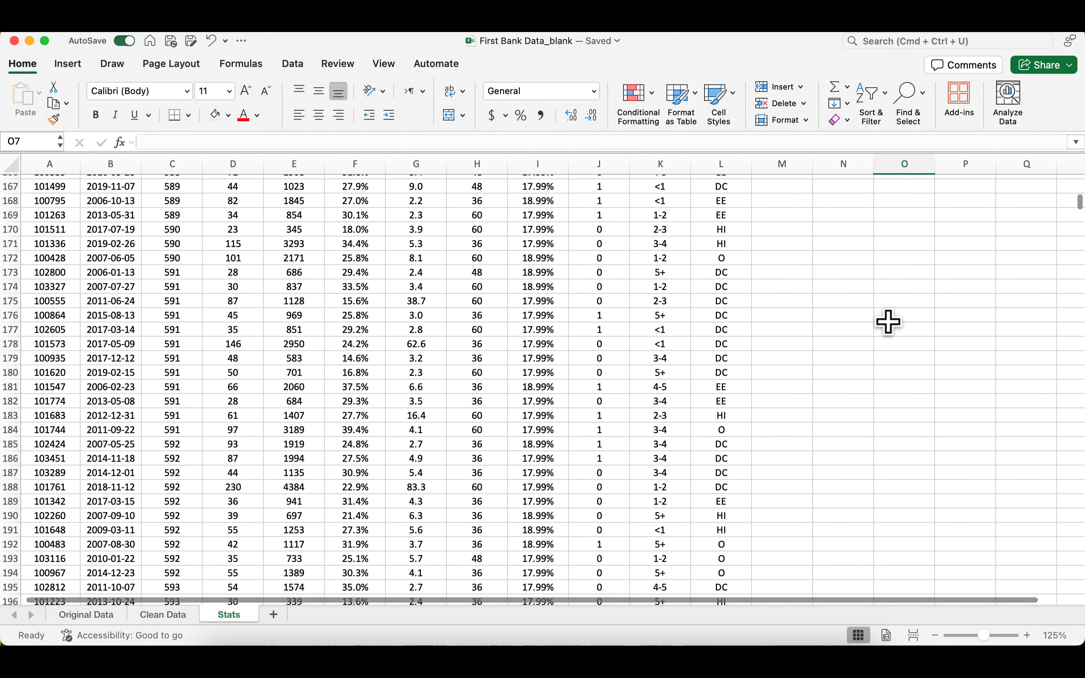
pyautogui.scroll(-20, 897, 314)
pyautogui.moveTo(1080, 213); pyautogui.dragTo(1078, 622)
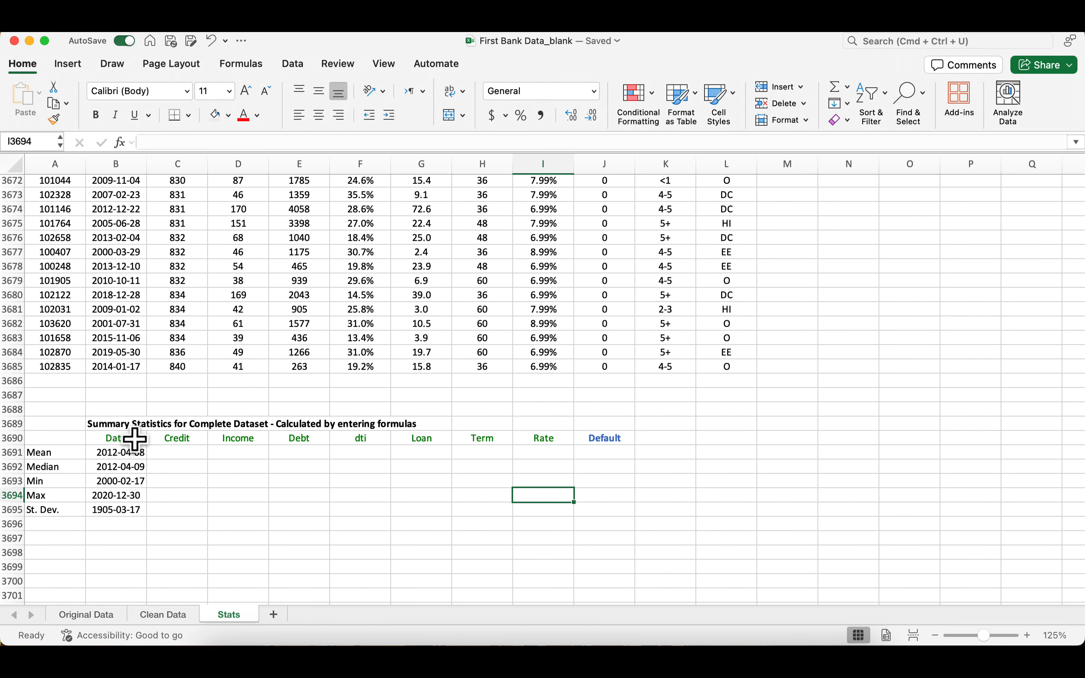
pyautogui.scroll(2, 143, 417)
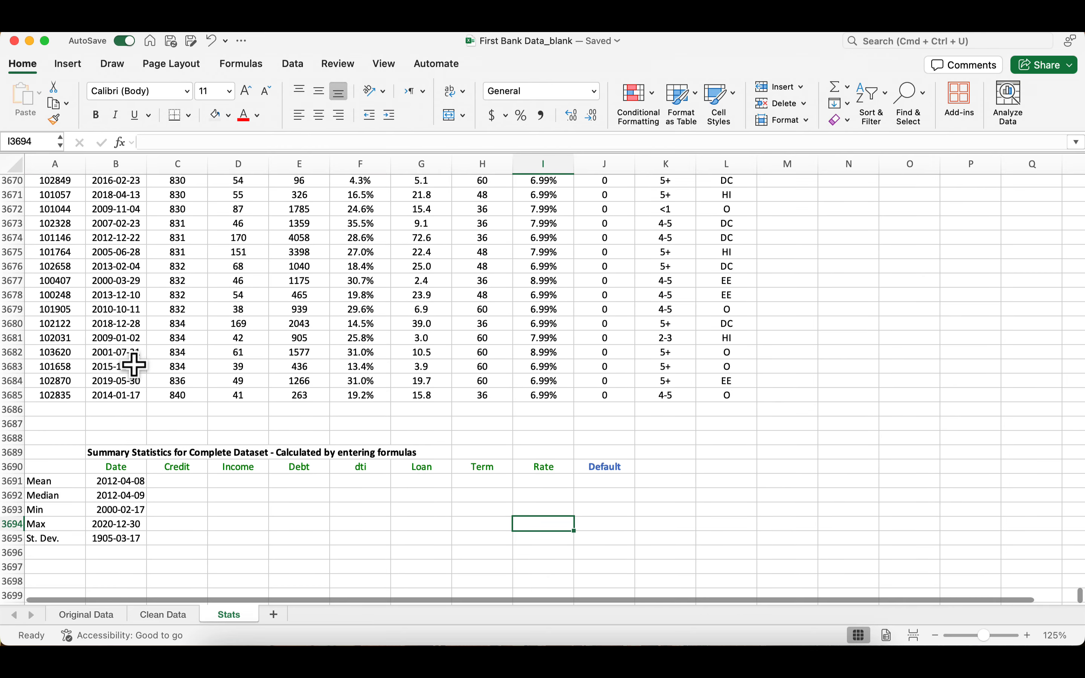
pyautogui.scroll(2, 1027, 569)
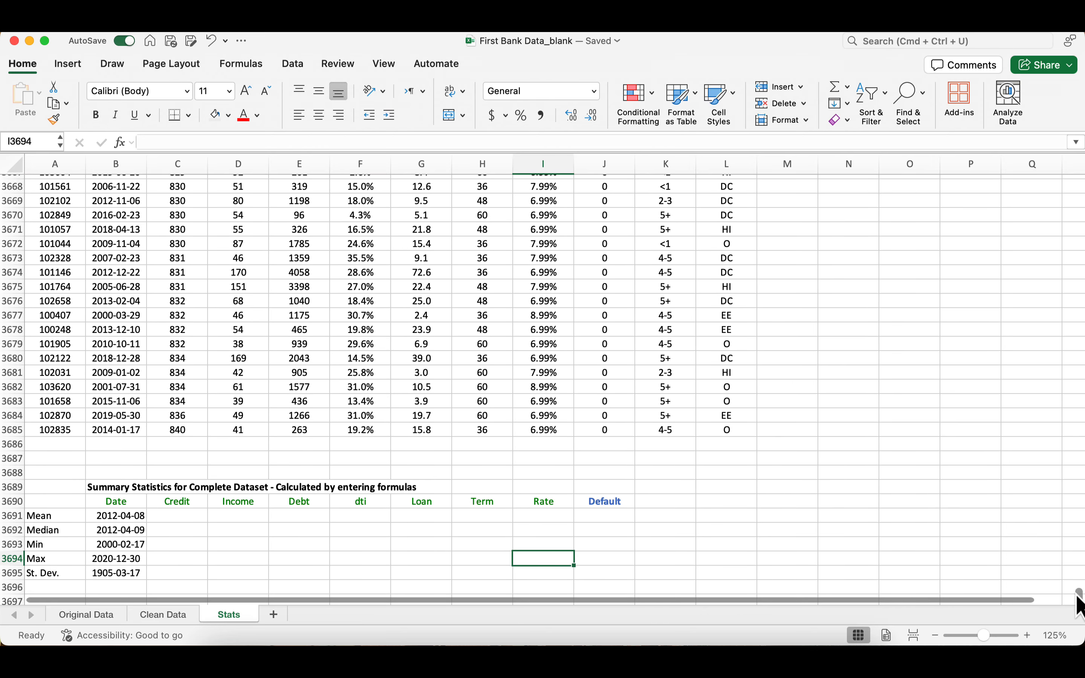
pyautogui.moveTo(1078, 596); pyautogui.dragTo(1078, 183)
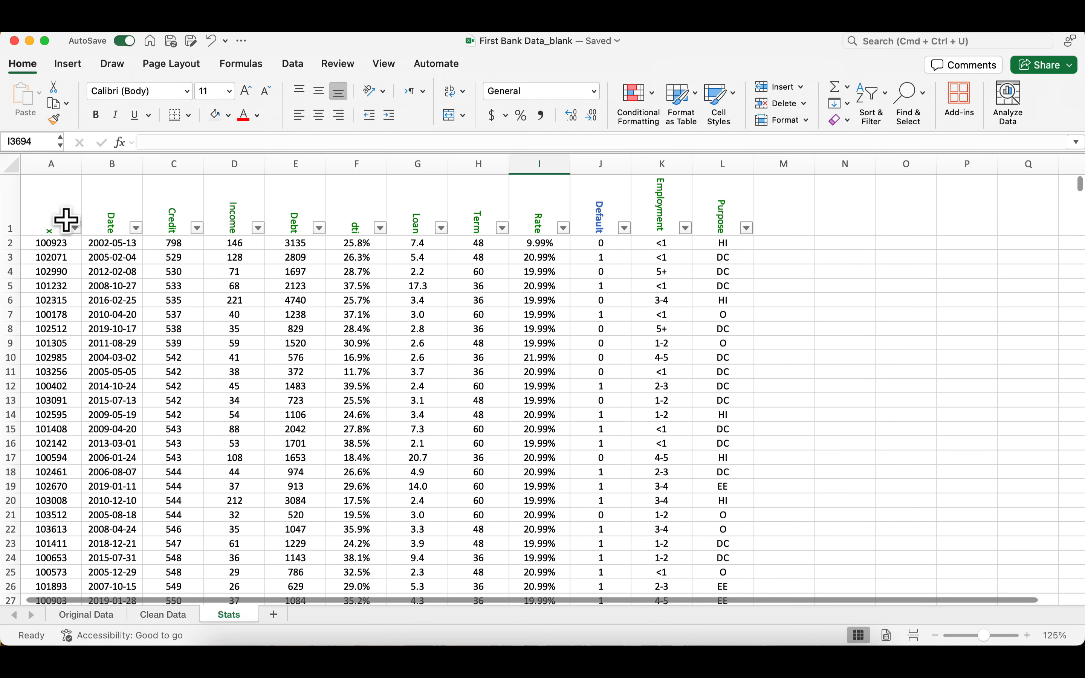
pyautogui.click(9, 201)
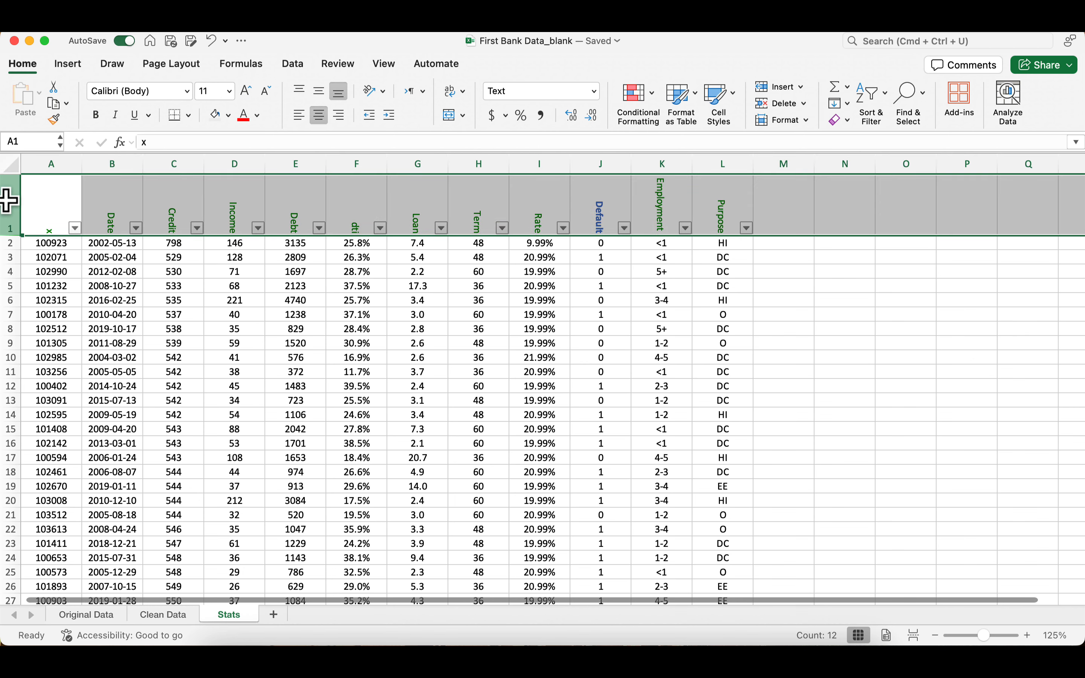
pyautogui.scroll(-3, 954, 314)
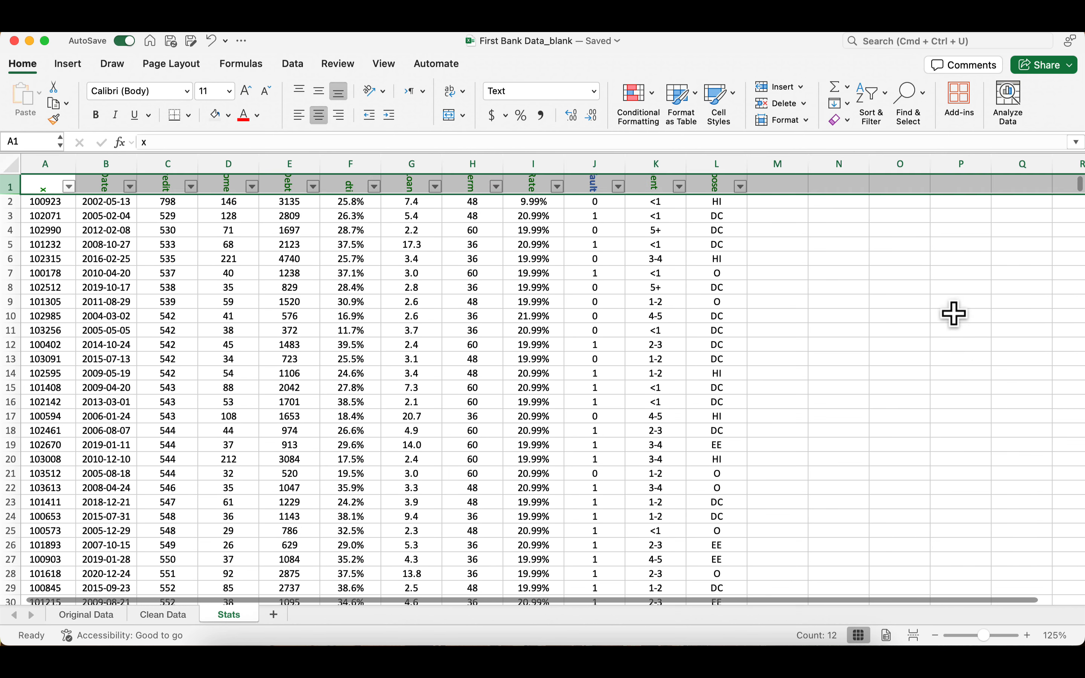
# - Increase the height of header row 1 so the full rotated column names fit
pyautogui.moveTo(1081, 198); pyautogui.dragTo(1078, 169)
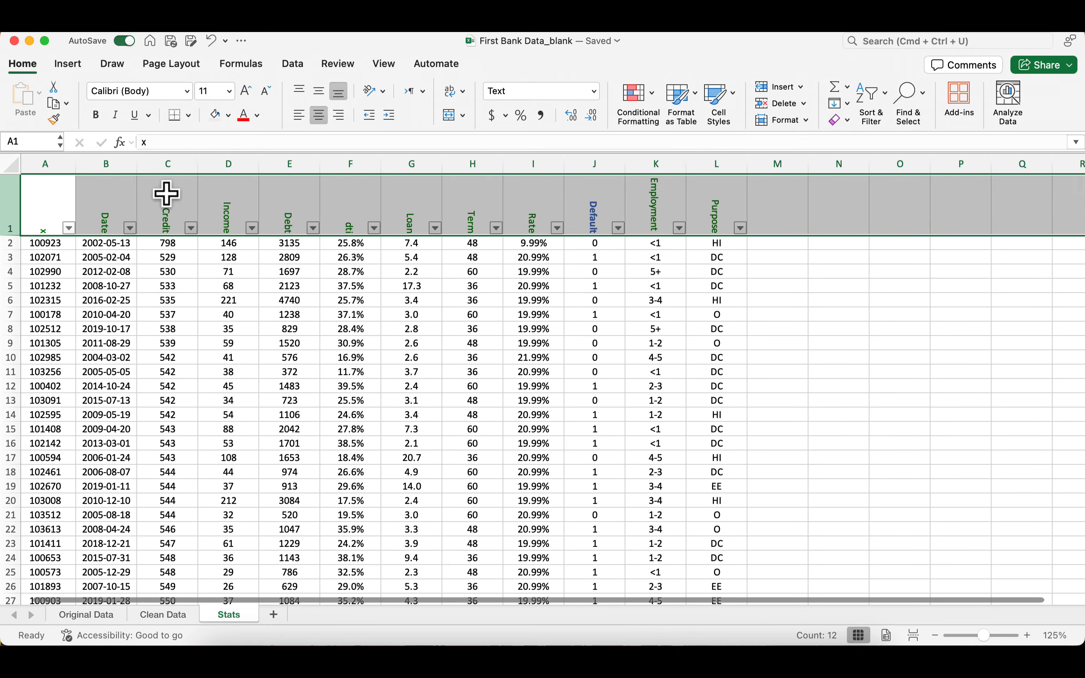
pyautogui.scroll(-5, 226, 320)
pyautogui.scroll(-5, 227, 320)
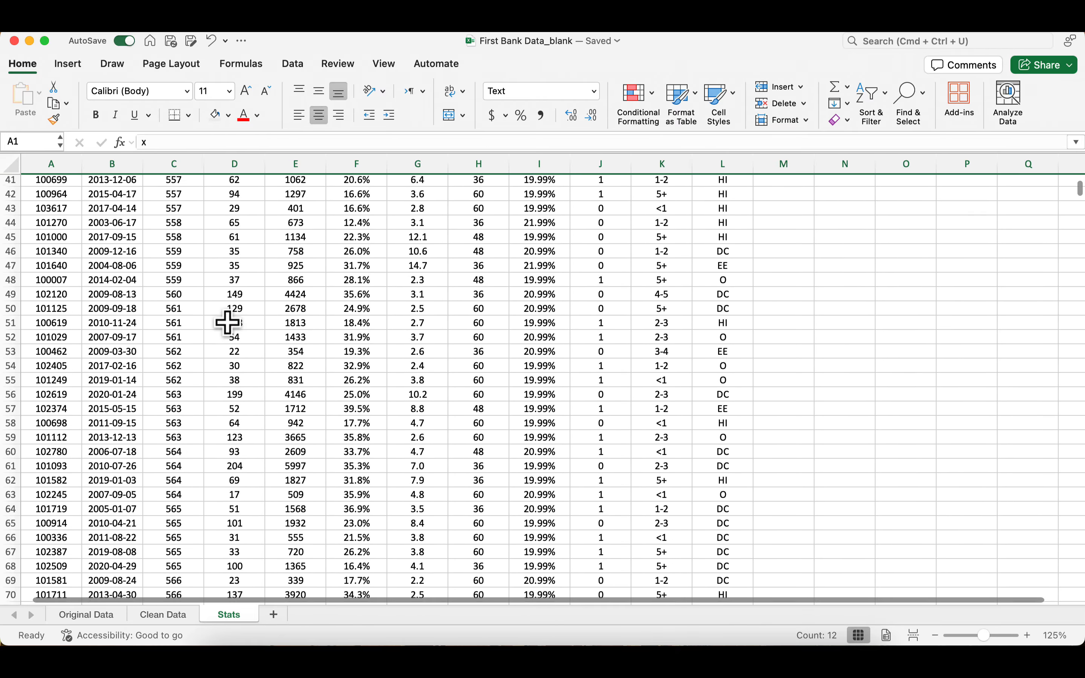
pyautogui.scroll(10, 215, 310)
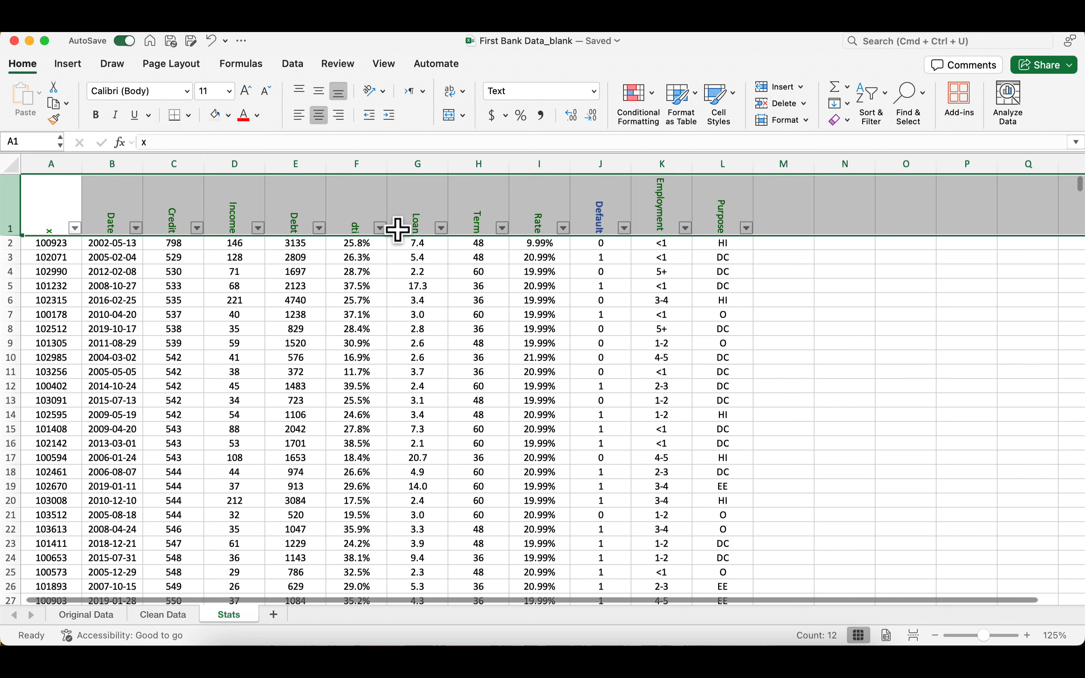
# - Freeze the top row of the Stats sheet so the column headers stay in view
pyautogui.click(382, 67)
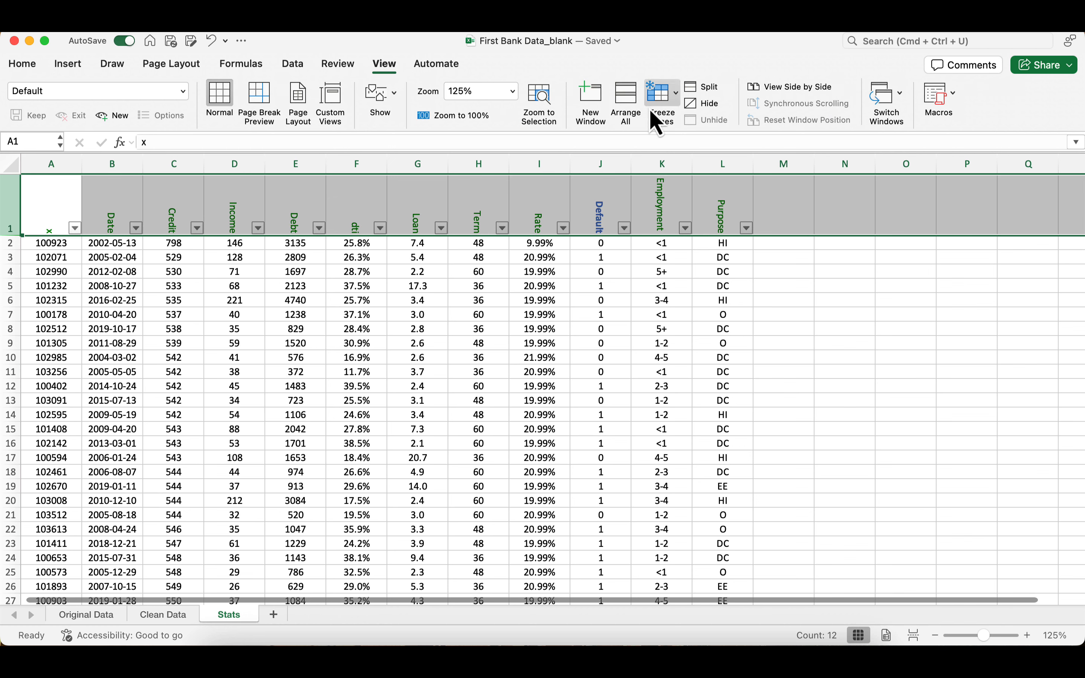
pyautogui.click(658, 94)
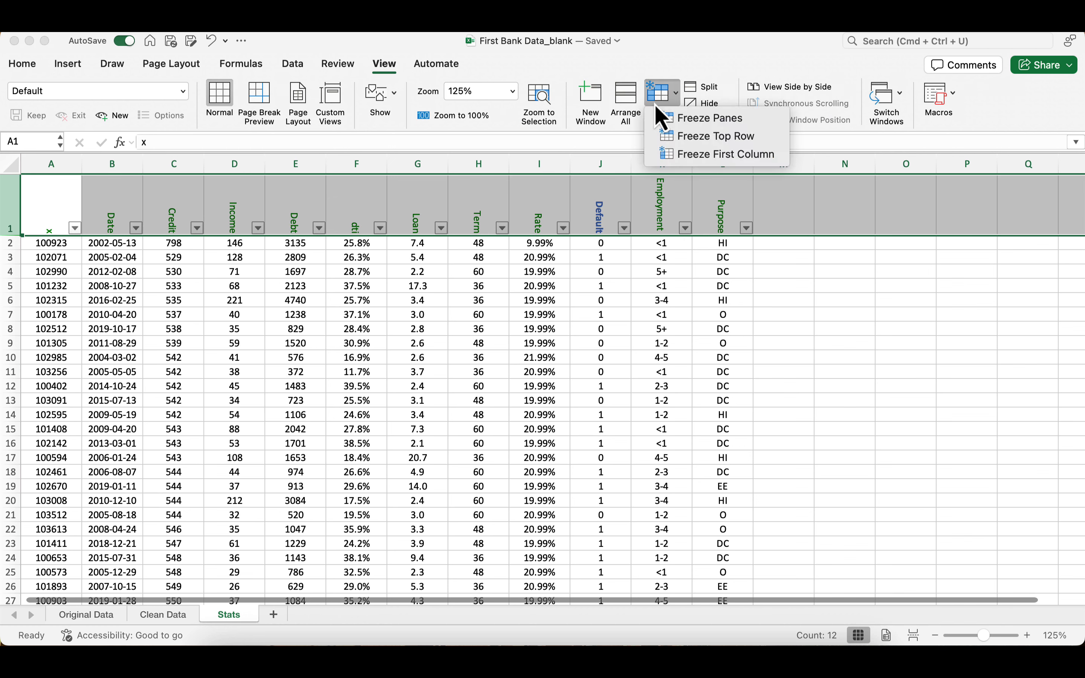
pyautogui.click(715, 141)
pyautogui.click(584, 332)
# - Fill the Date mean formula in B3691 across C3691:J3691, Credit through Default, in the summary table
pyautogui.scroll(-15, 584, 332)
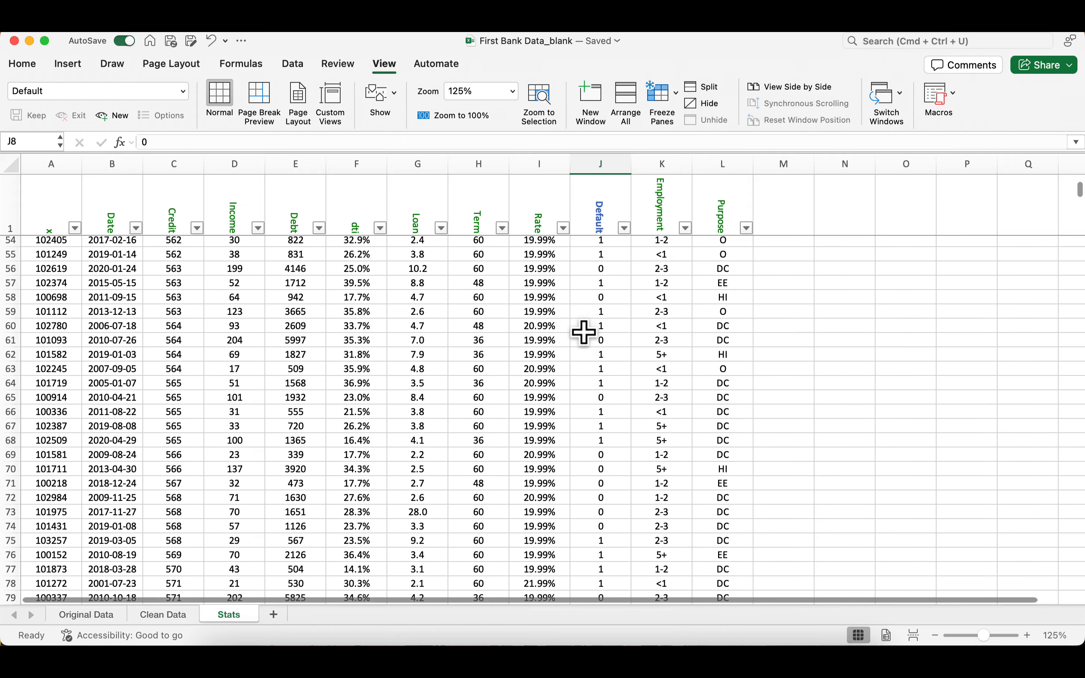
pyautogui.scroll(-20, 584, 332)
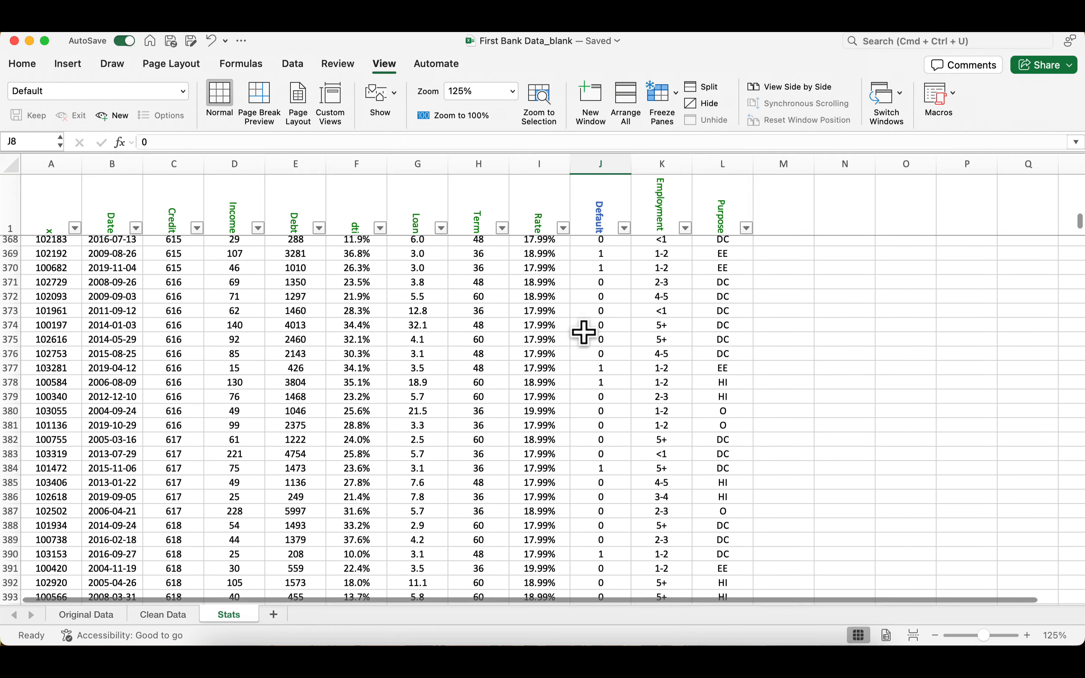
pyautogui.scroll(-20, 583, 332)
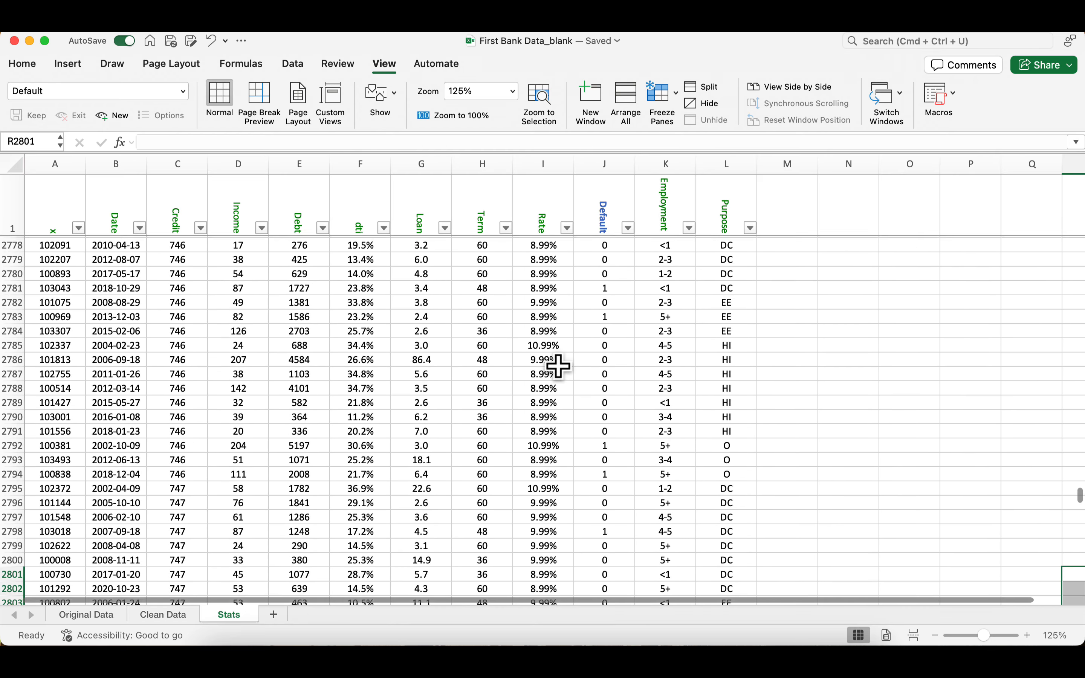
pyautogui.scroll(-4, 558, 366)
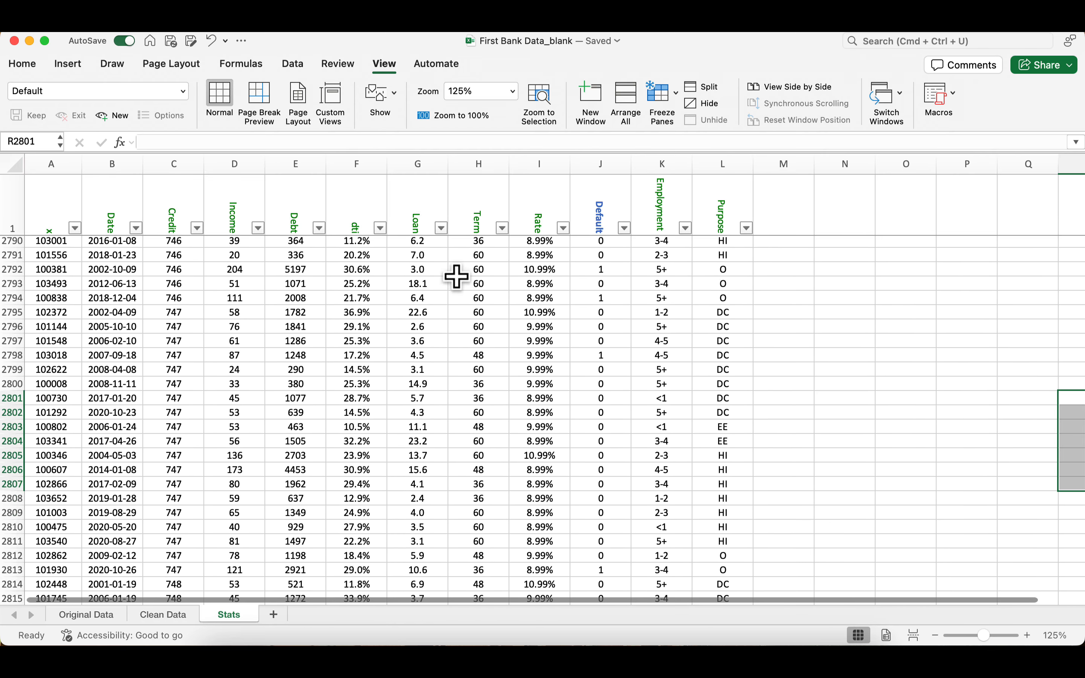
pyautogui.scroll(-3, 664, 362)
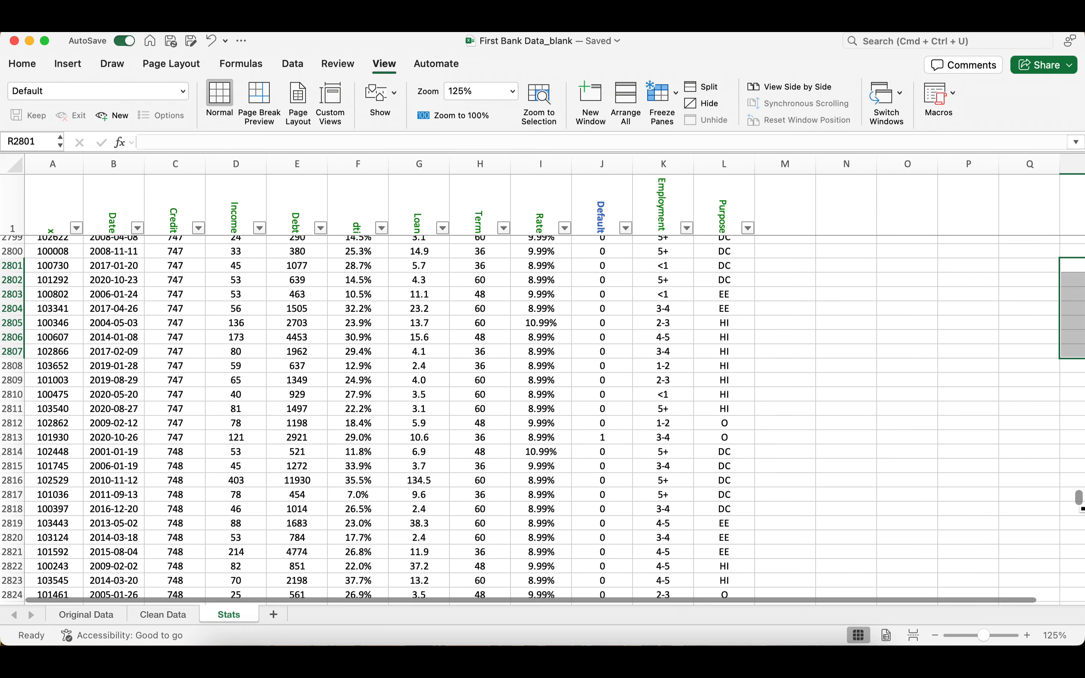
pyautogui.moveTo(1079, 507); pyautogui.dragTo(1069, 628)
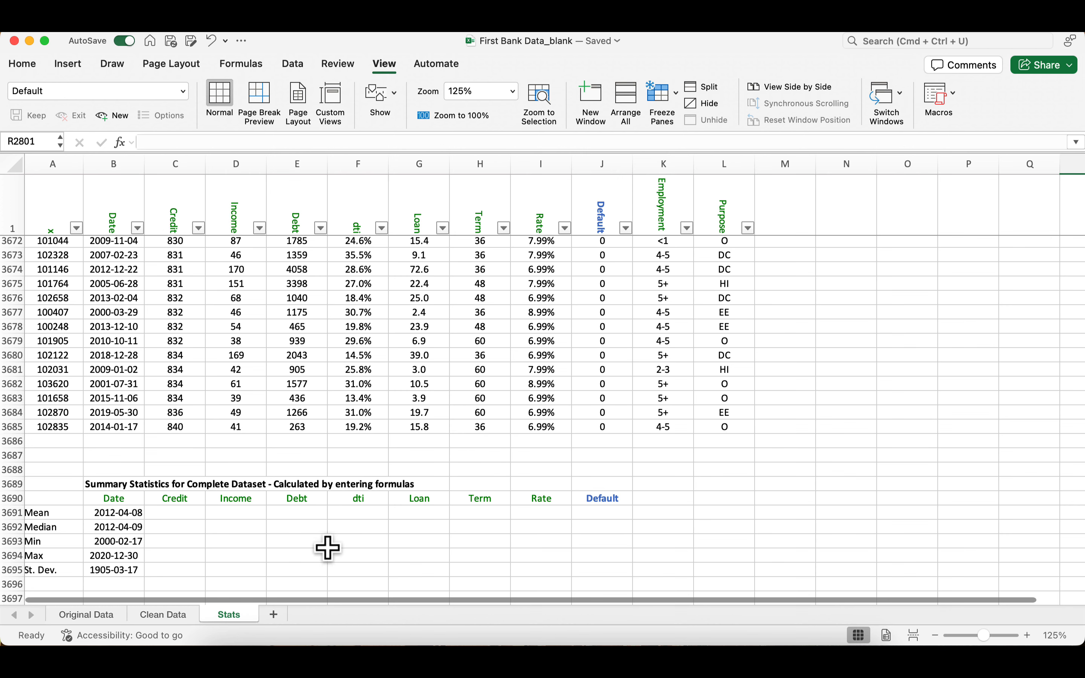
pyautogui.scroll(-1, 351, 537)
pyautogui.click(178, 469)
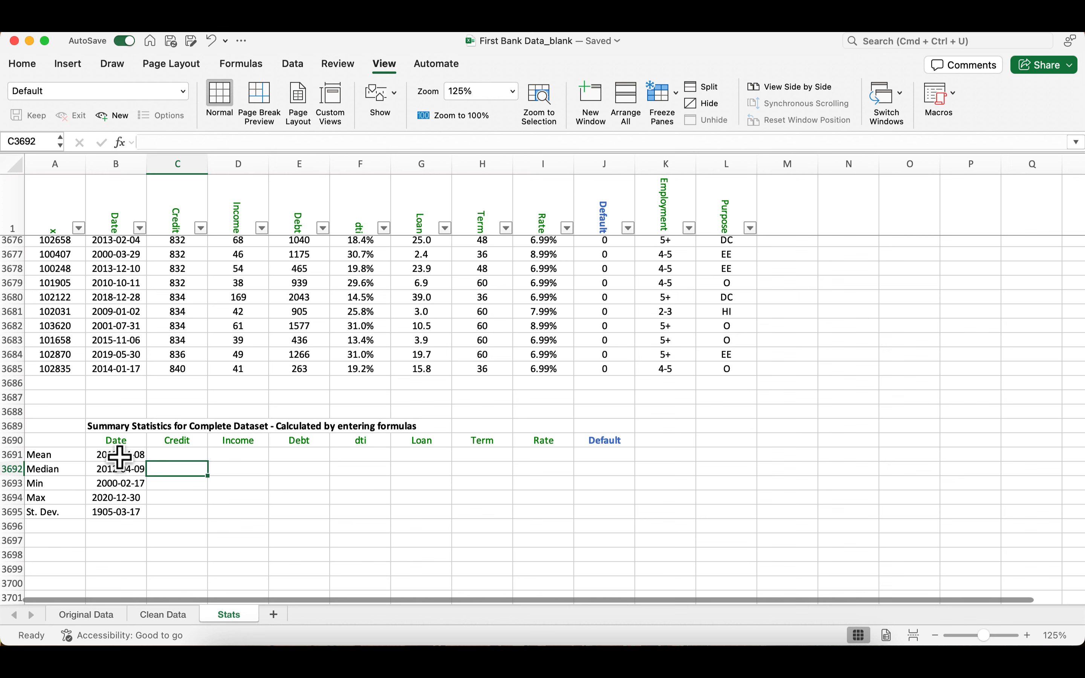
pyautogui.click(136, 459)
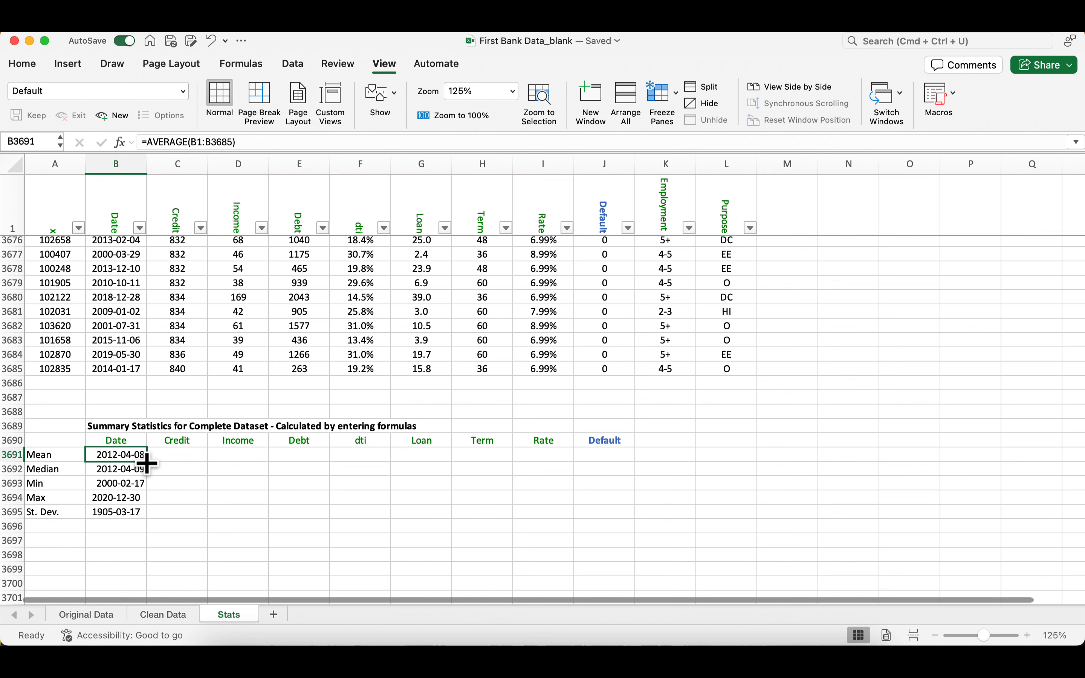
pyautogui.moveTo(146, 463); pyautogui.dragTo(605, 462)
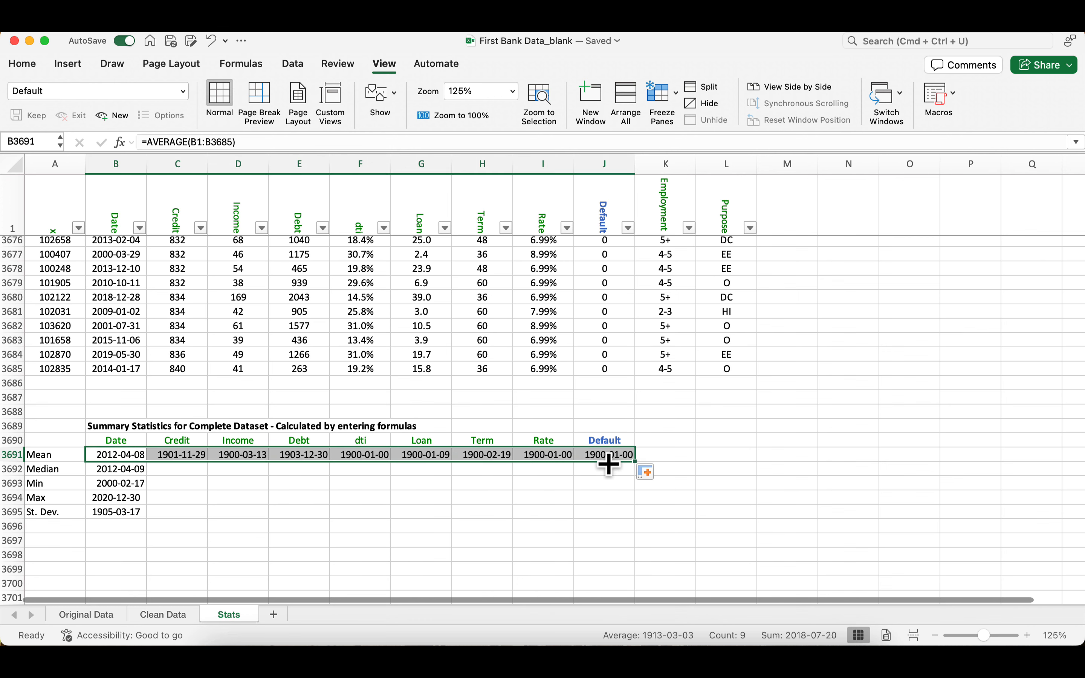
pyautogui.click(458, 515)
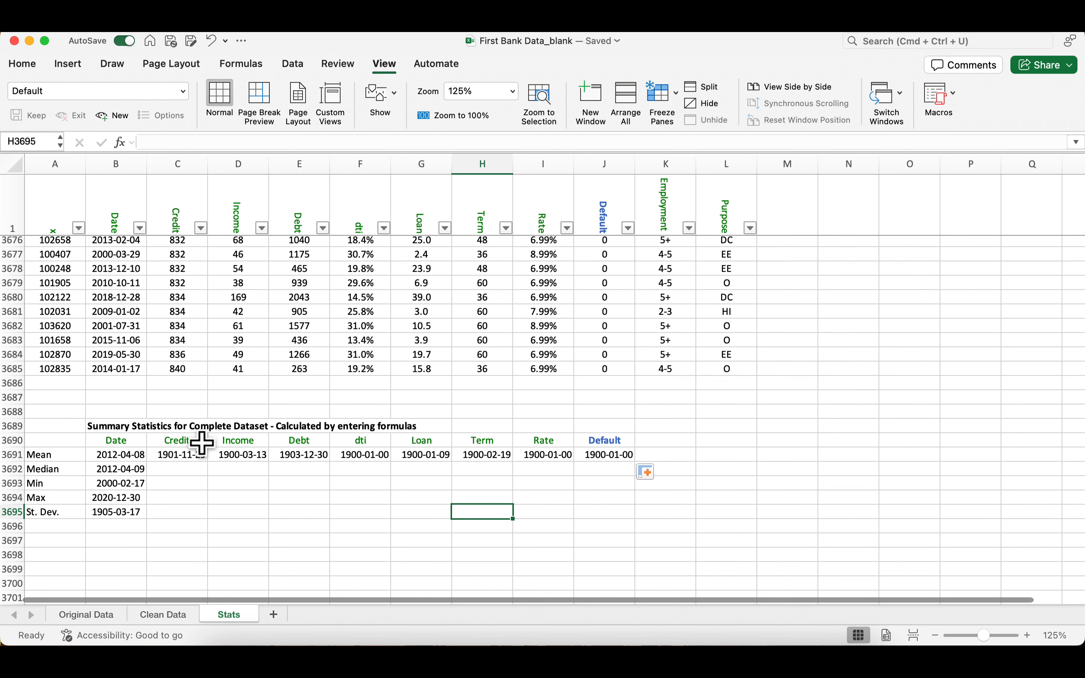
# - Copy the cell formats of C3685 and D3685 onto the Credit and Income means in C3691 and D3691 with Format Painter
pyautogui.click(190, 368)
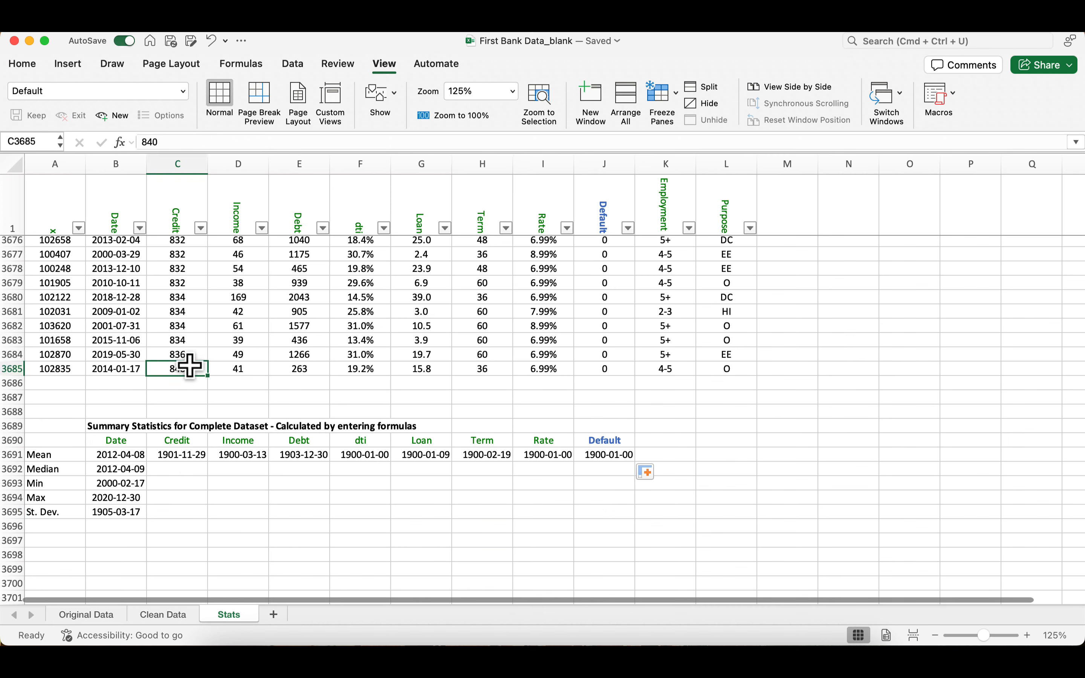
pyautogui.click(24, 66)
pyautogui.click(54, 119)
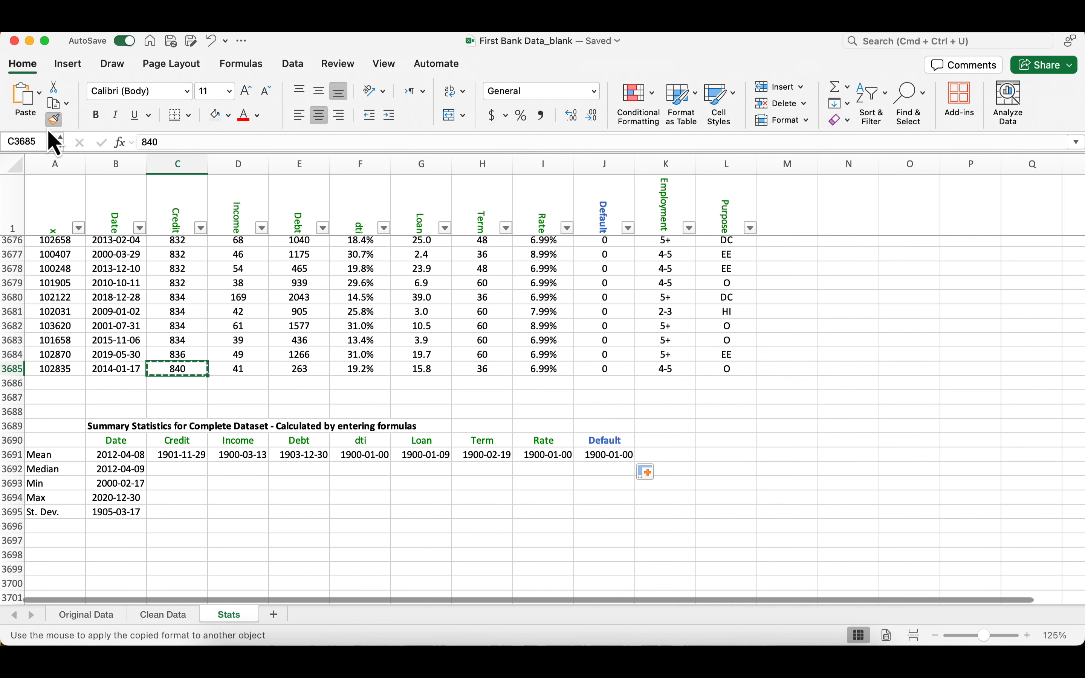
pyautogui.click(175, 454)
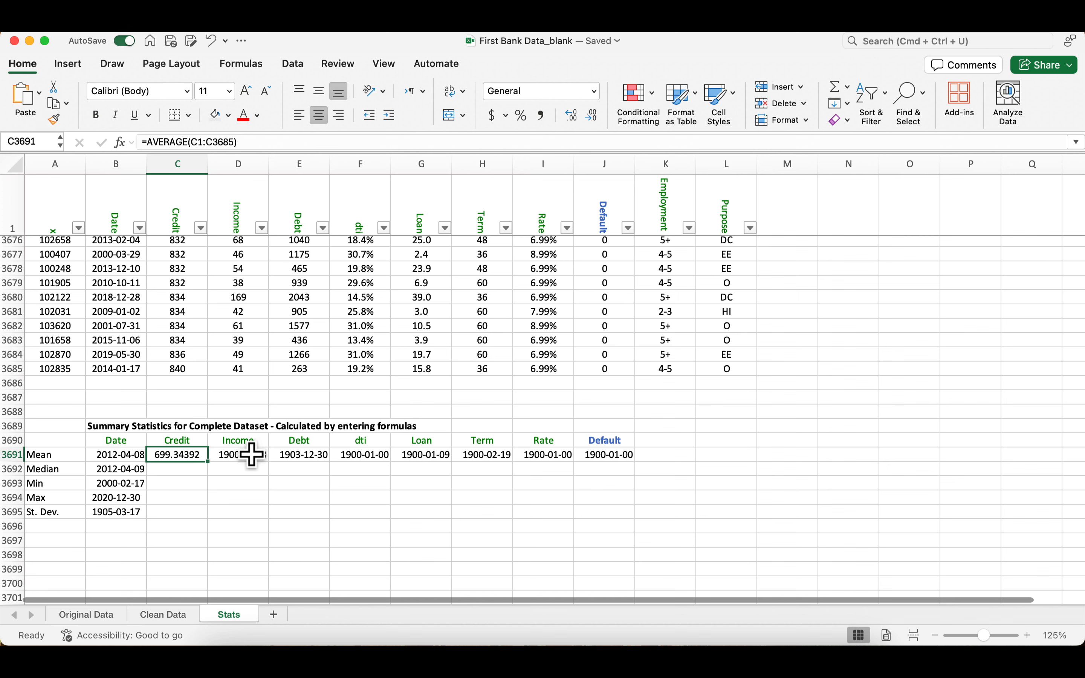
pyautogui.click(245, 375)
pyautogui.click(51, 120)
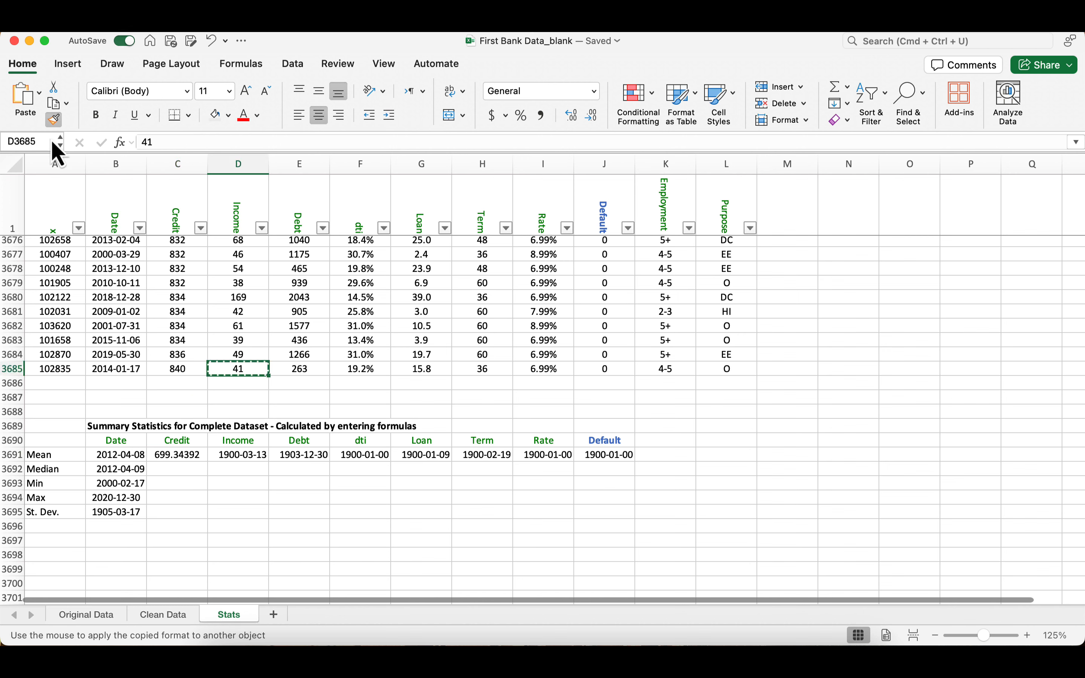
pyautogui.click(243, 454)
# - Format the Debt mean in E3691 as Number and the dti mean in F3691 as Percentage
pyautogui.click(310, 454)
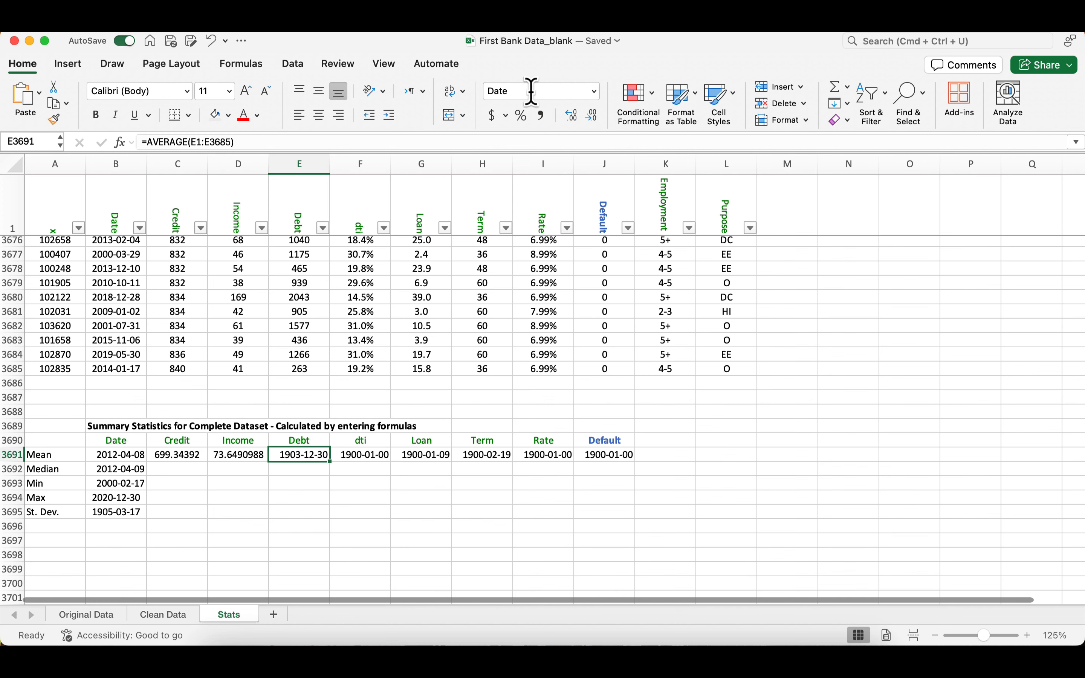
pyautogui.click(556, 92)
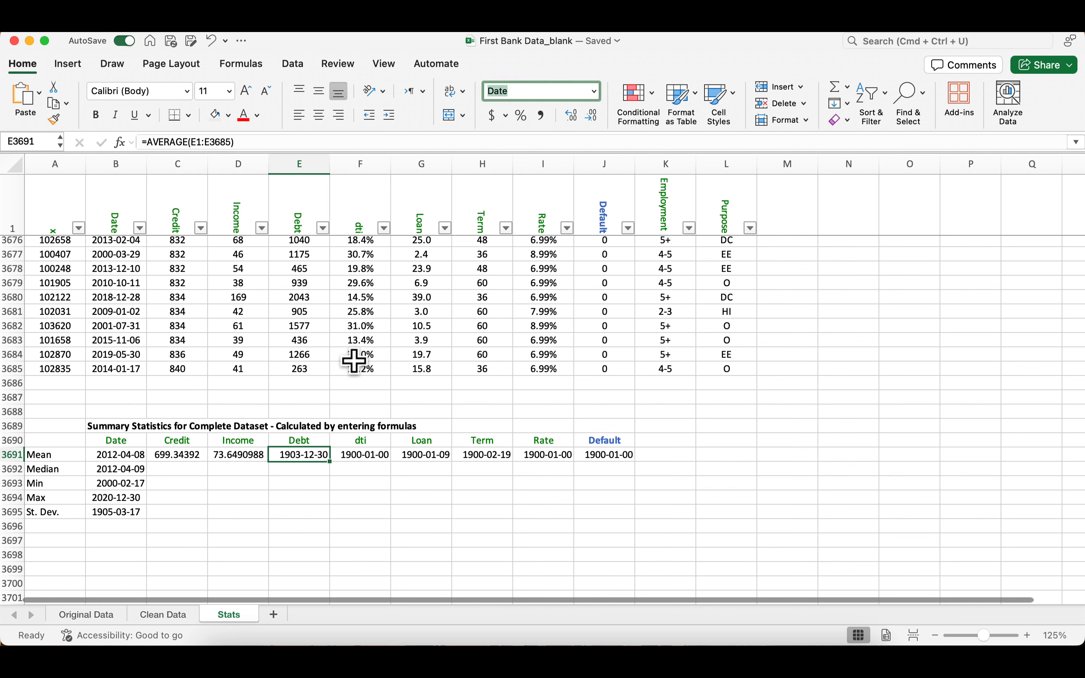
pyautogui.click(595, 92)
pyautogui.click(576, 149)
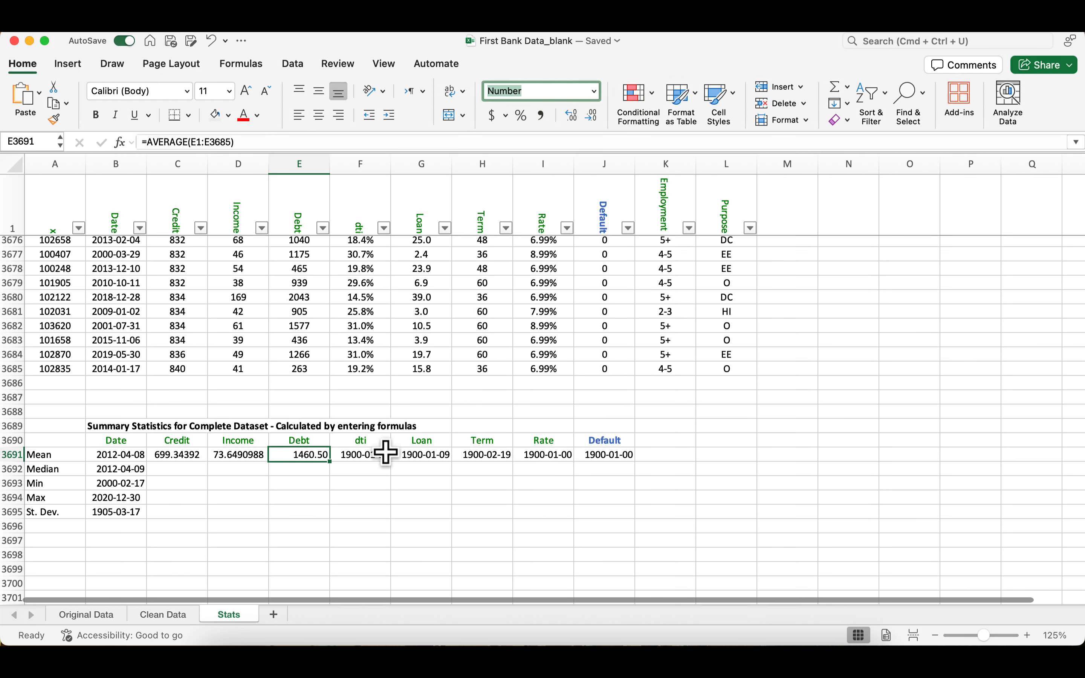
pyautogui.click(379, 454)
pyautogui.click(594, 92)
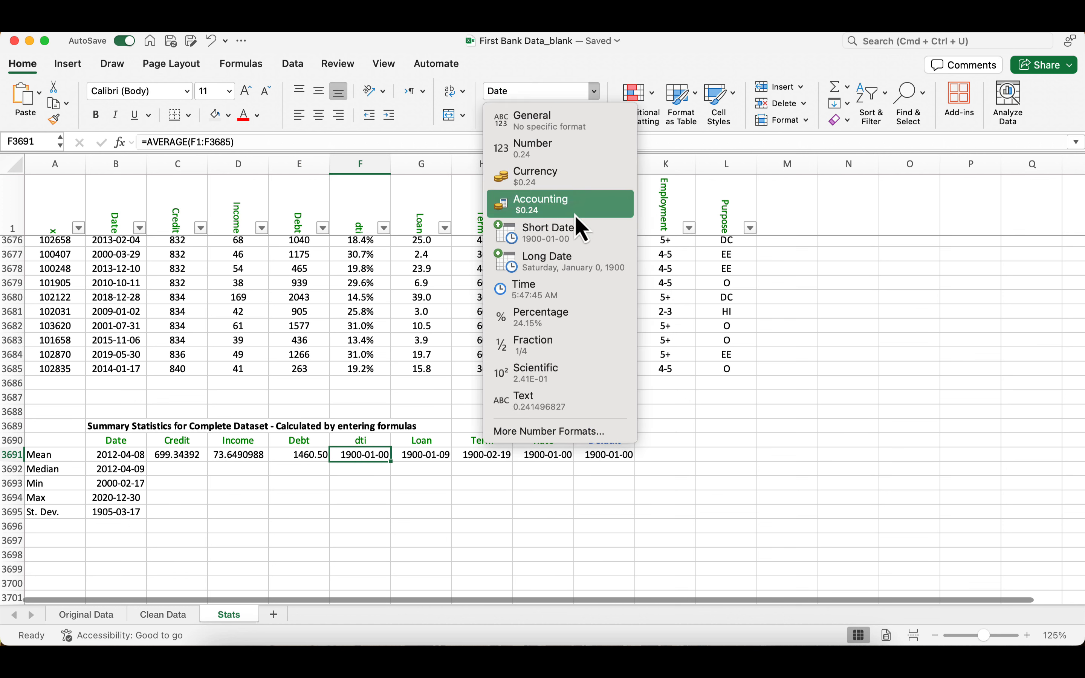
pyautogui.click(556, 317)
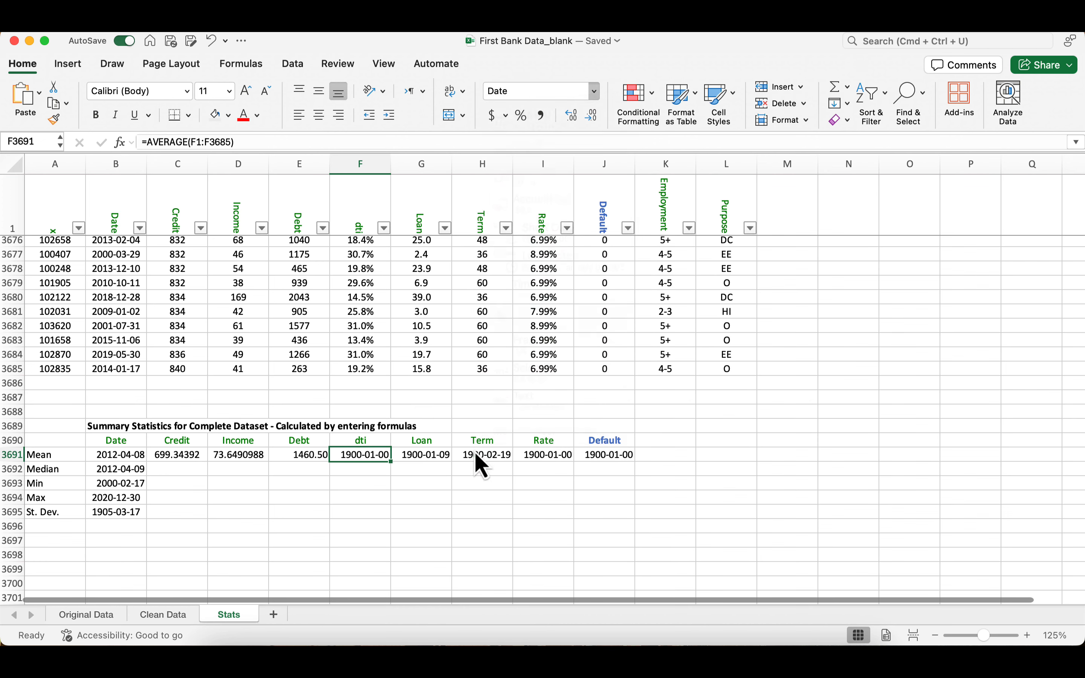
# - Format the Loan mean in G3691 and the Term mean in H3691 as Number
pyautogui.click(424, 461)
pyautogui.click(594, 91)
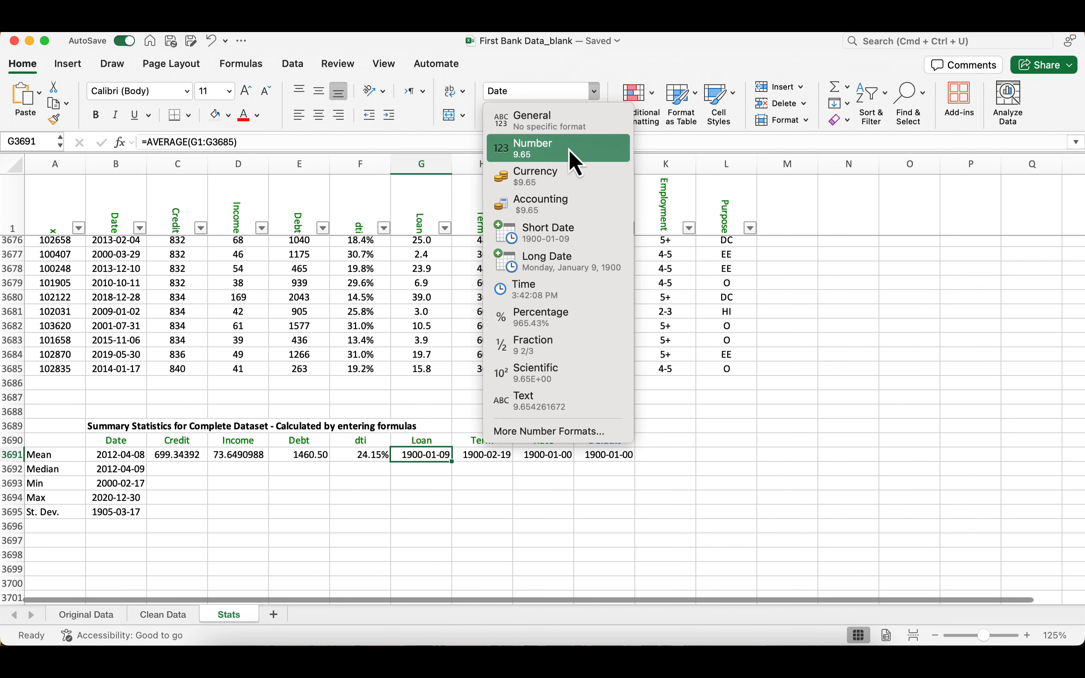
pyautogui.click(571, 152)
pyautogui.click(479, 455)
pyautogui.click(595, 92)
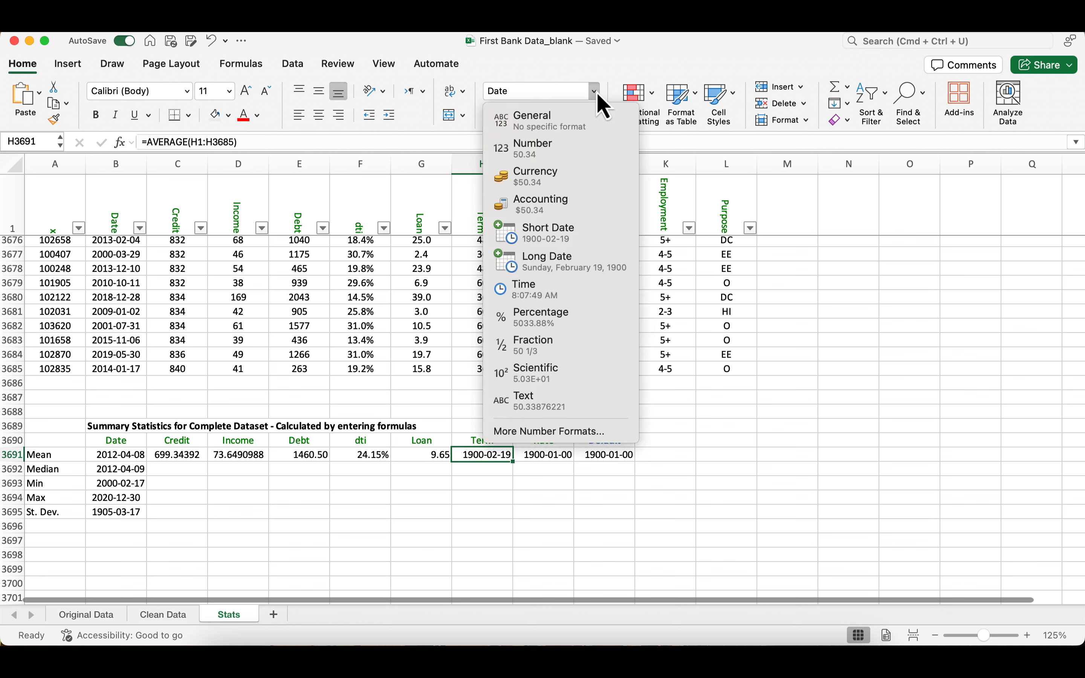
pyautogui.click(583, 152)
# - Format the Rate mean in I3691 as Percentage and the Default mean in J3691 as Number
pyautogui.click(541, 454)
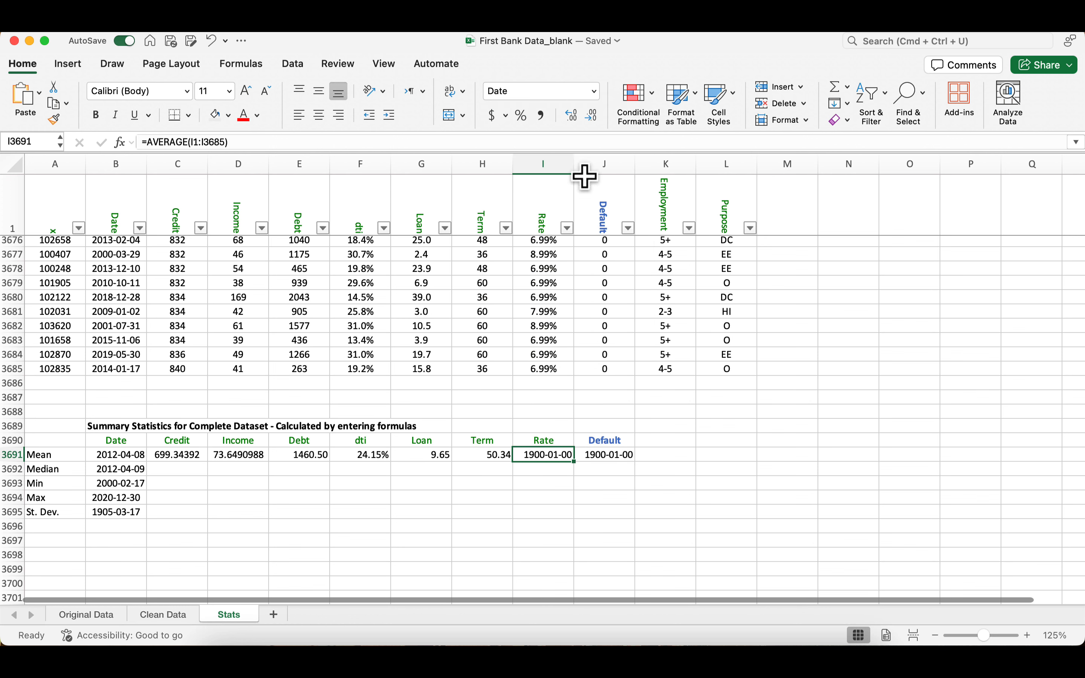
pyautogui.click(598, 95)
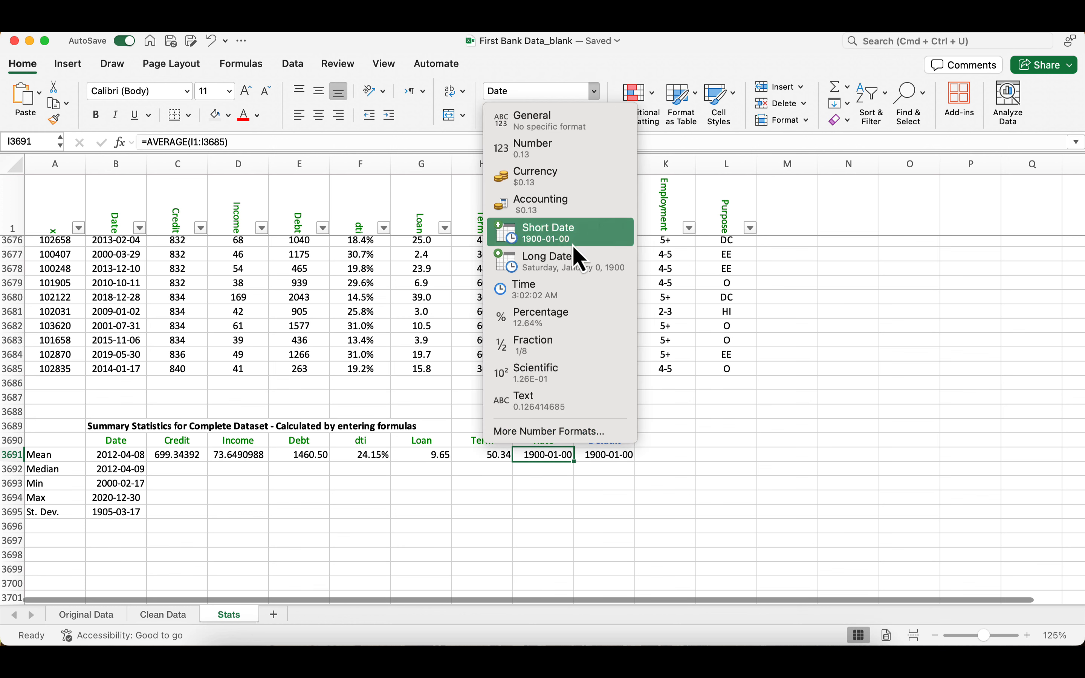
pyautogui.click(555, 329)
pyautogui.click(606, 455)
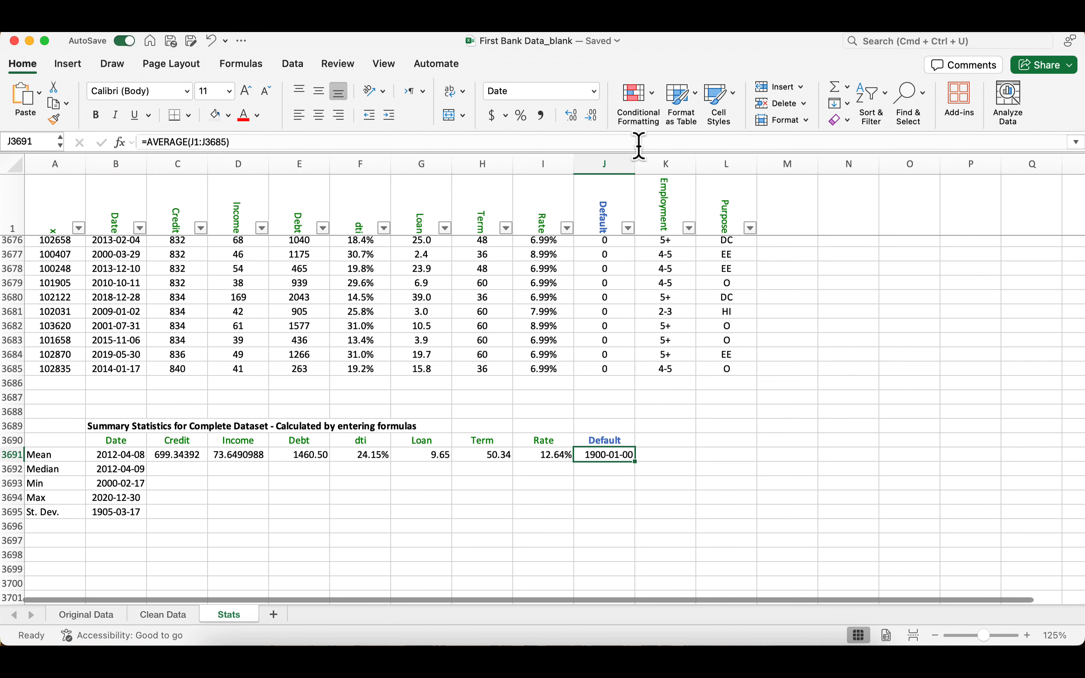
pyautogui.click(594, 91)
pyautogui.click(584, 152)
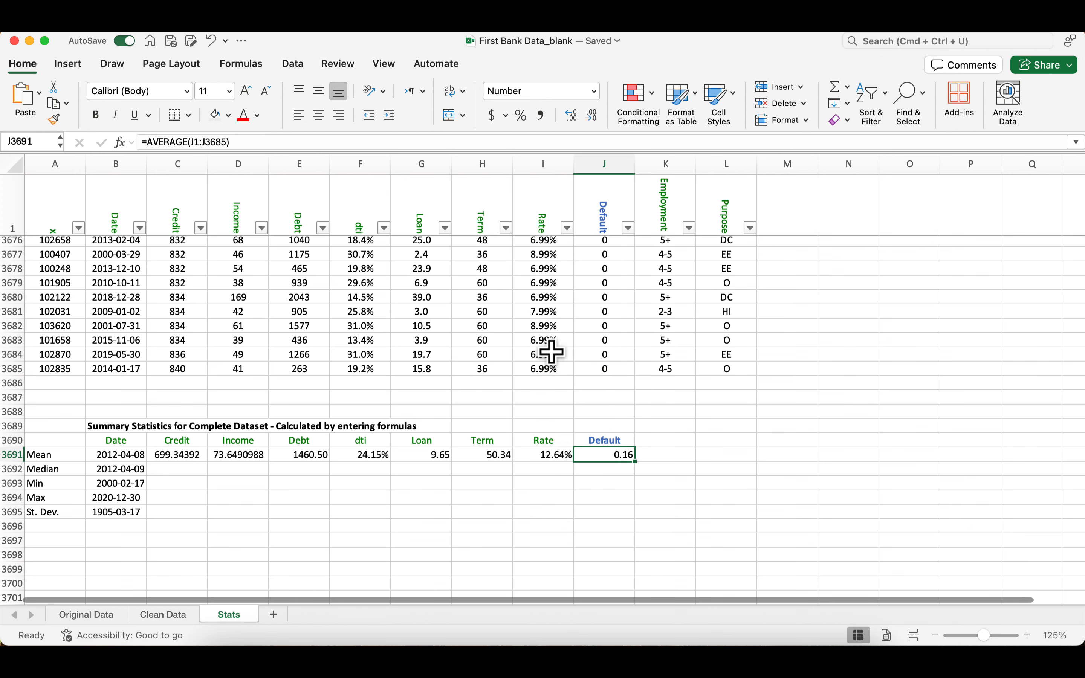
pyautogui.click(529, 493)
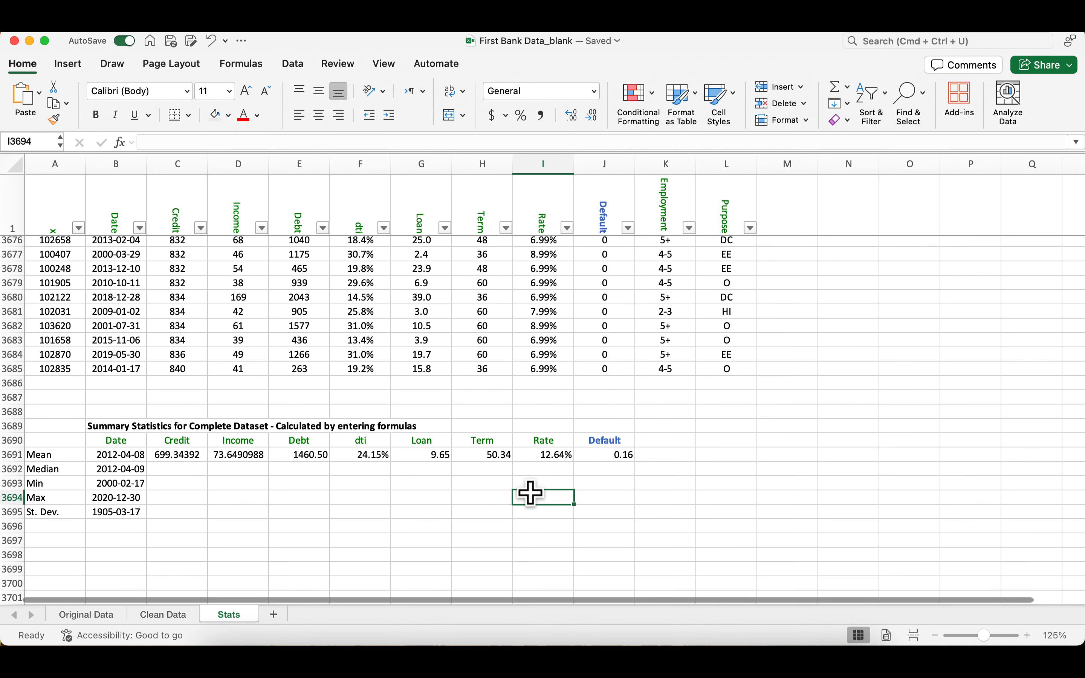
# - Fill the Date column's median, min, max and standard deviation formulas in B3692:B3695 across columns C through J
pyautogui.scroll(-1, 530, 492)
pyautogui.moveTo(117, 456); pyautogui.dragTo(623, 497)
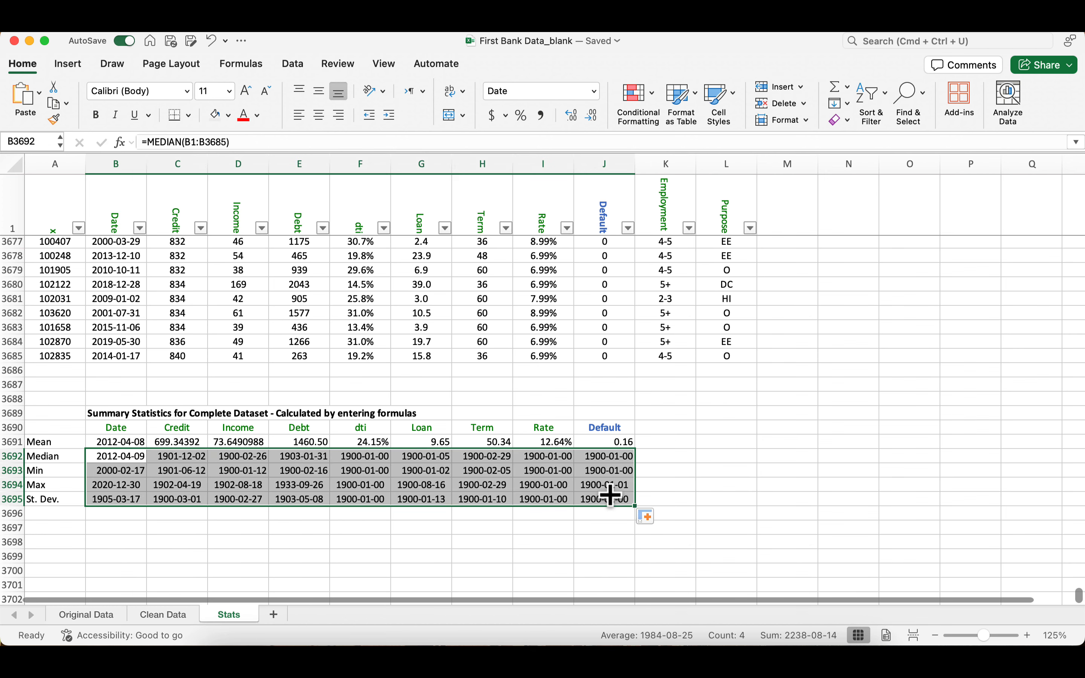
pyautogui.click(511, 527)
# - Format the Credit statistics in C3691:C3695 and the Income statistics in D3691:D3695 as Number
pyautogui.moveTo(177, 442); pyautogui.dragTo(181, 499)
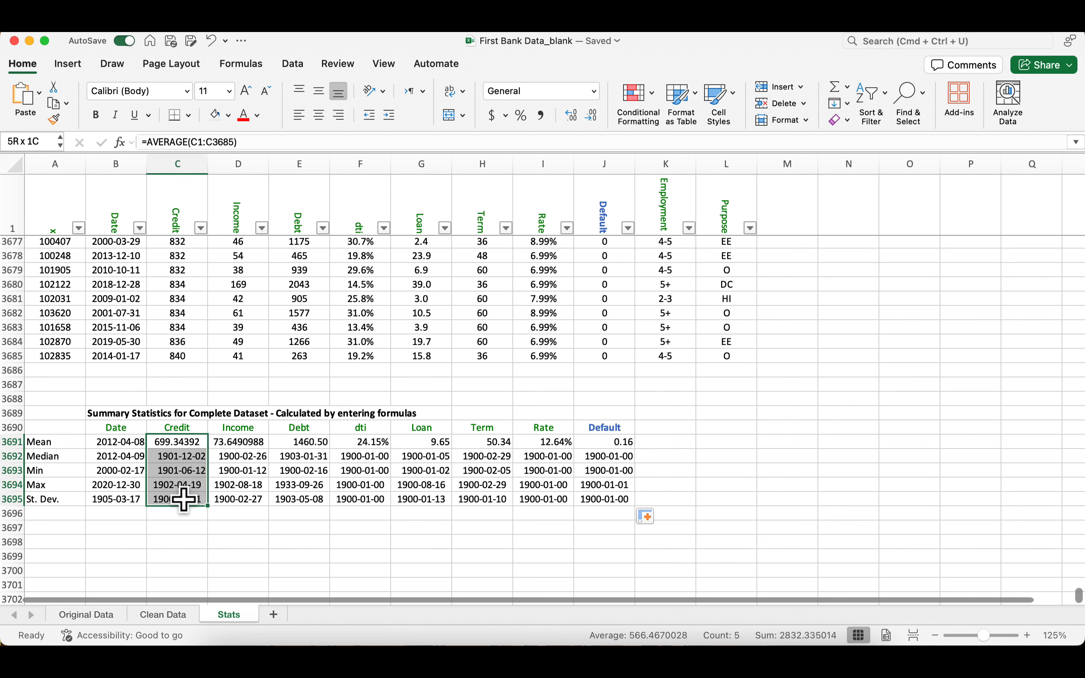
pyautogui.click(595, 92)
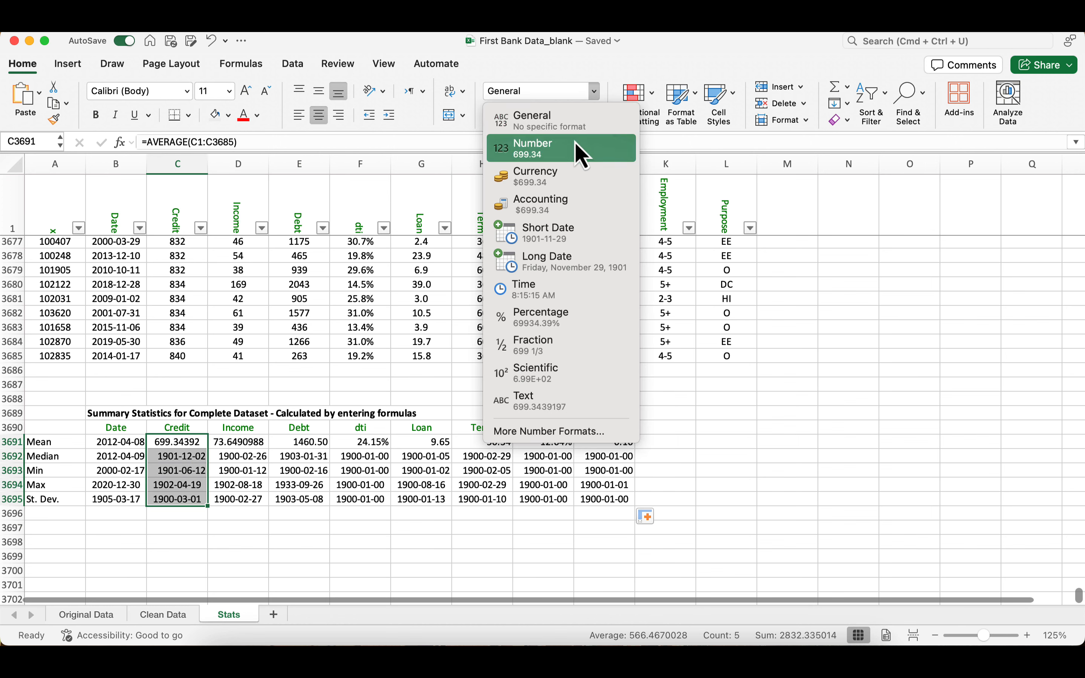
pyautogui.click(578, 150)
pyautogui.moveTo(252, 444); pyautogui.dragTo(251, 498)
pyautogui.click(594, 92)
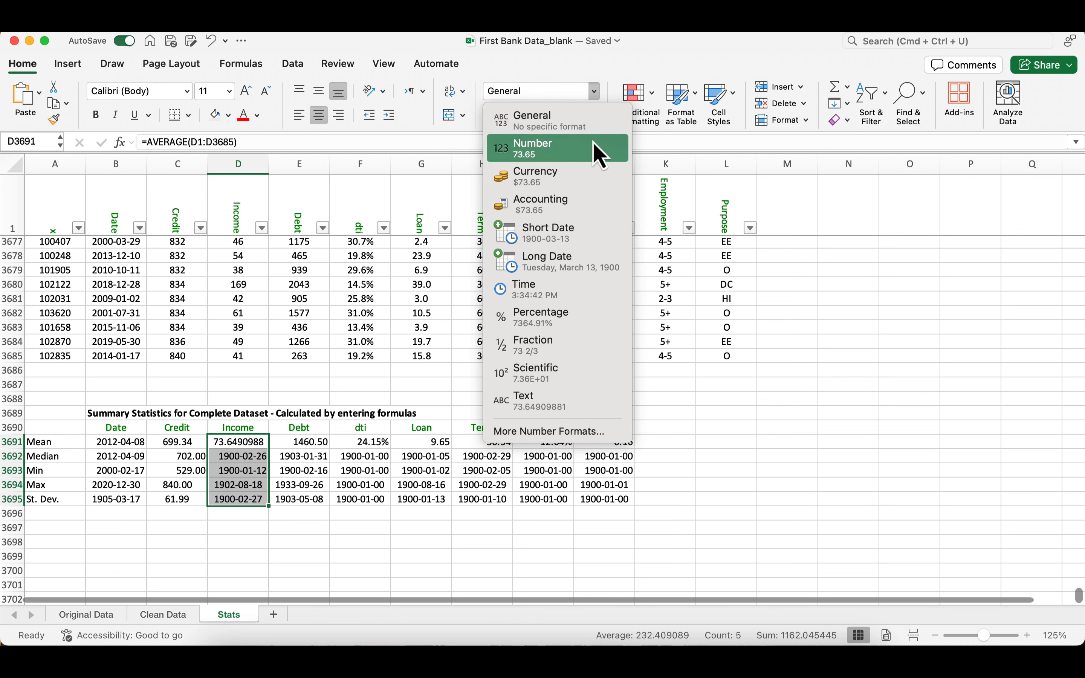
pyautogui.press('Escape')
# - Format the Debt statistics in E3691:E3695 as Number and the dti statistics in F3691:F3695 as Percentage
pyautogui.moveTo(301, 442); pyautogui.dragTo(303, 500)
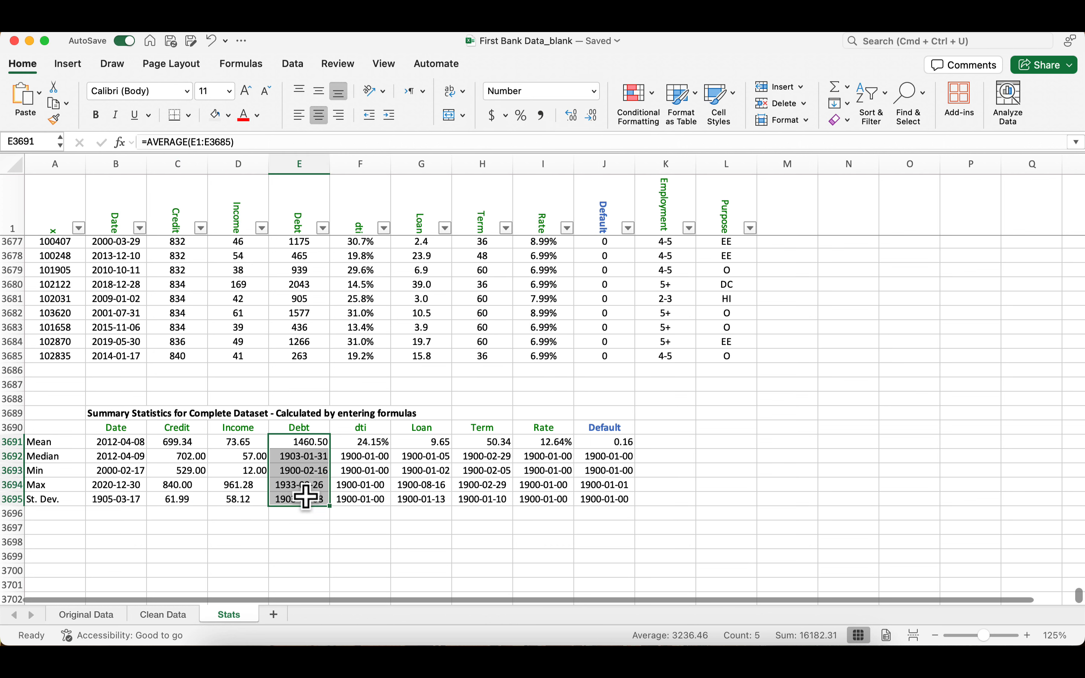
pyautogui.click(594, 94)
pyautogui.click(583, 153)
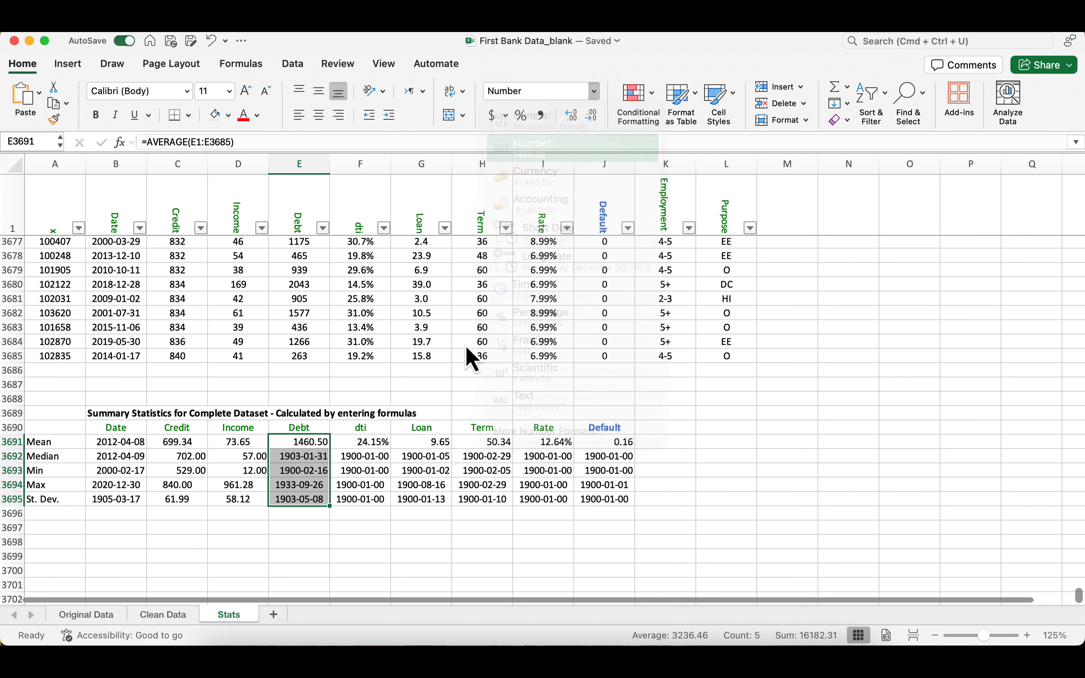
pyautogui.moveTo(383, 440); pyautogui.dragTo(382, 498)
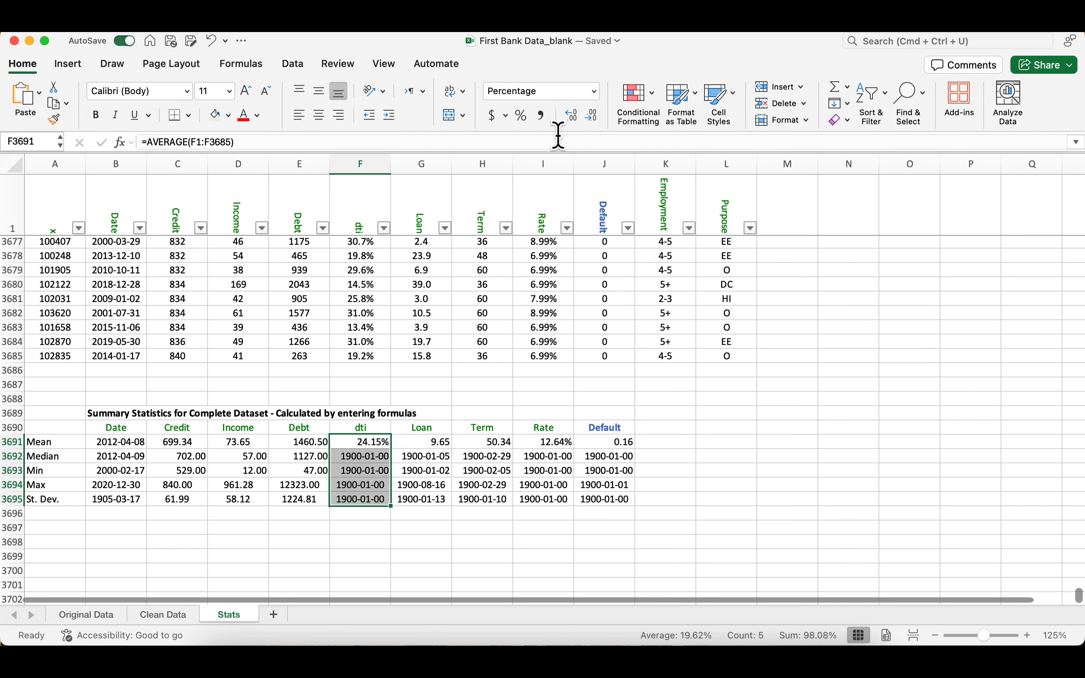
pyautogui.click(595, 92)
pyautogui.click(550, 318)
# - Format the Loan statistics in G3691:G3695 and the Term statistics in H3691:H3695 as Number
pyautogui.moveTo(424, 442); pyautogui.dragTo(424, 501)
pyautogui.click(594, 92)
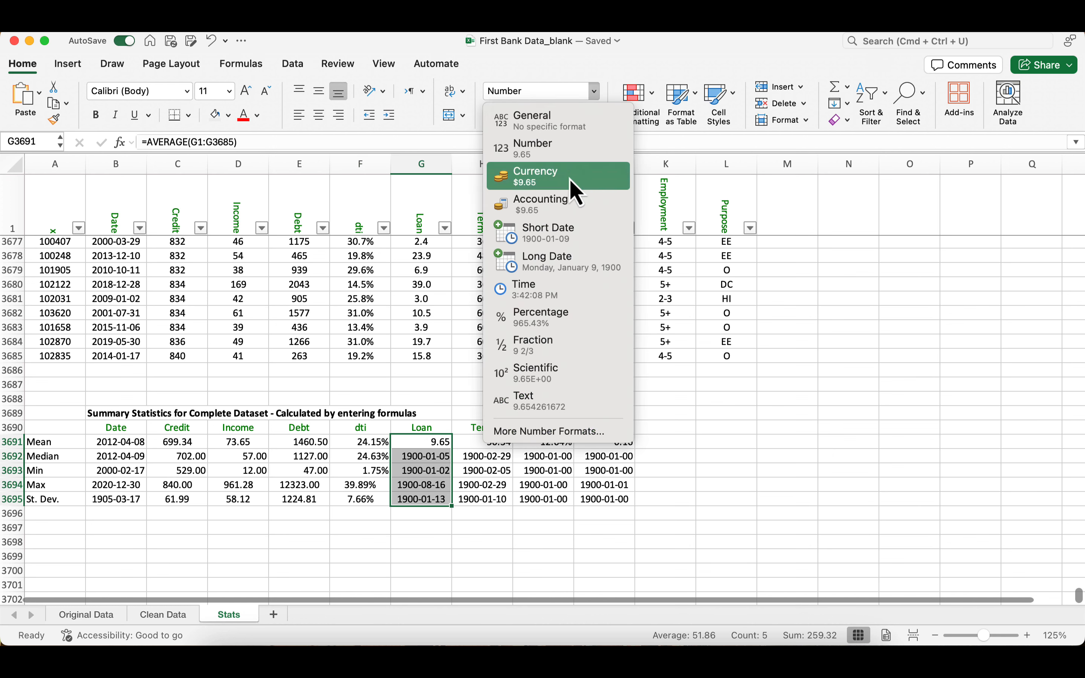
pyautogui.click(561, 151)
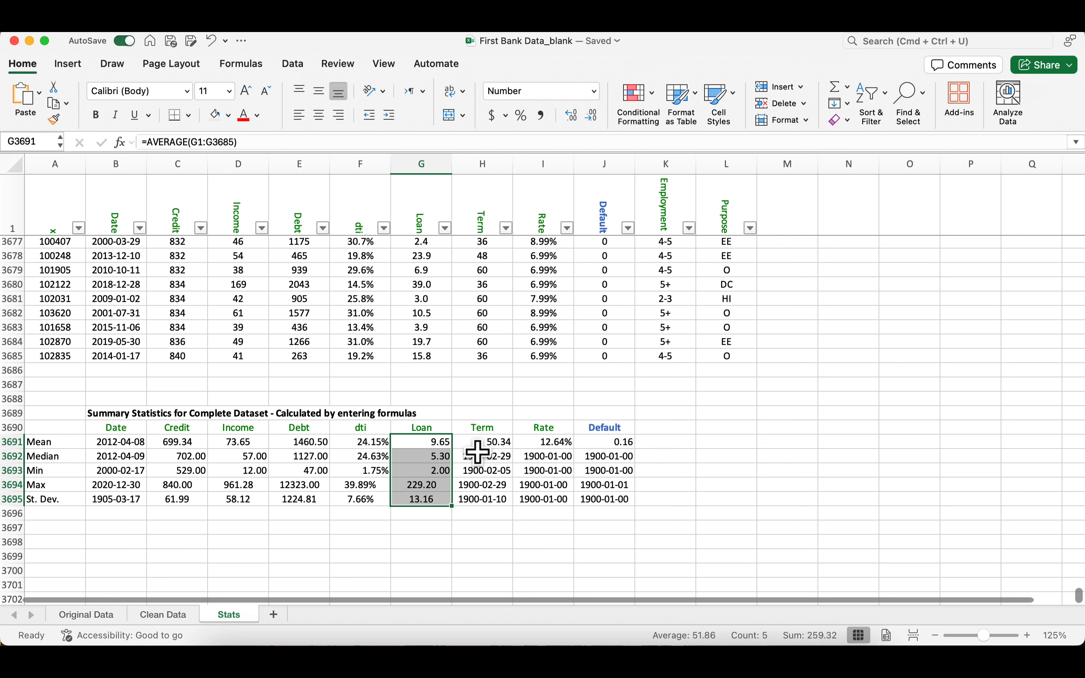
pyautogui.moveTo(482, 441); pyautogui.dragTo(481, 500)
pyautogui.click(595, 92)
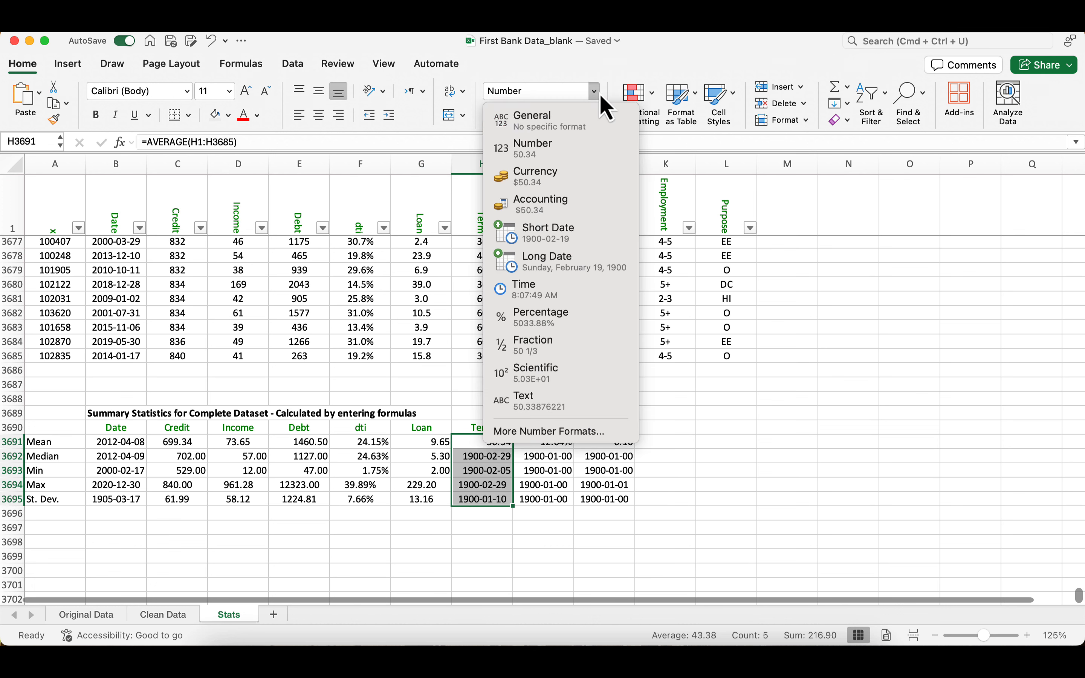
pyautogui.click(561, 148)
# - Format the Rate statistics in I3691:I3695 as Percentage and the Default statistics in J3691:J3695 as Number
pyautogui.moveTo(545, 442); pyautogui.dragTo(544, 499)
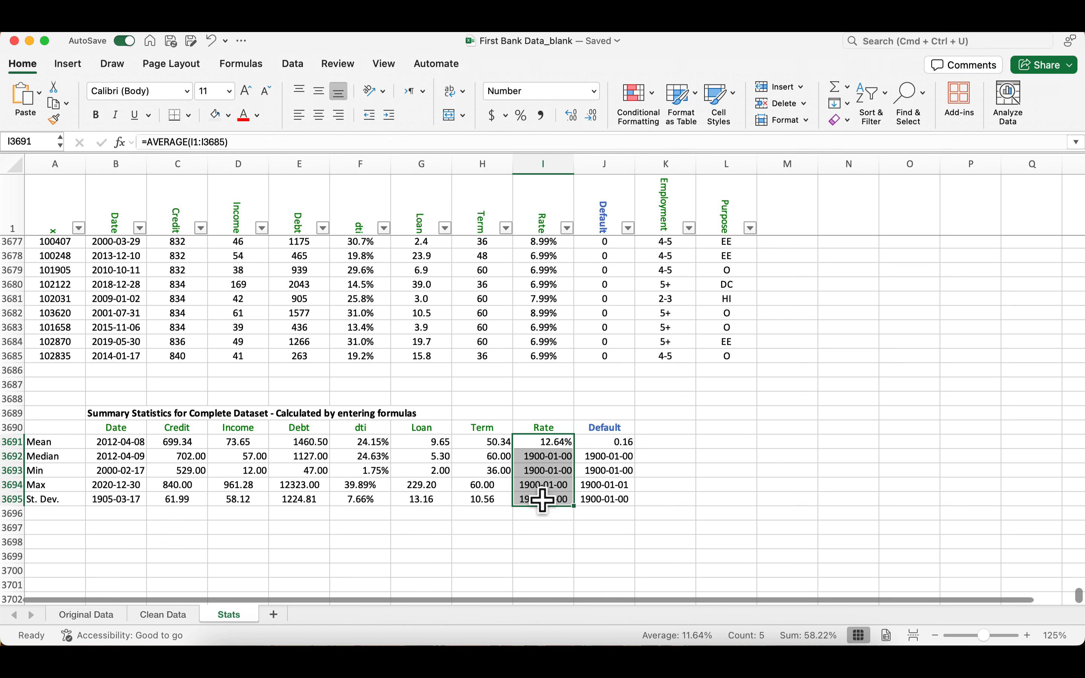
pyautogui.click(586, 90)
pyautogui.click(595, 92)
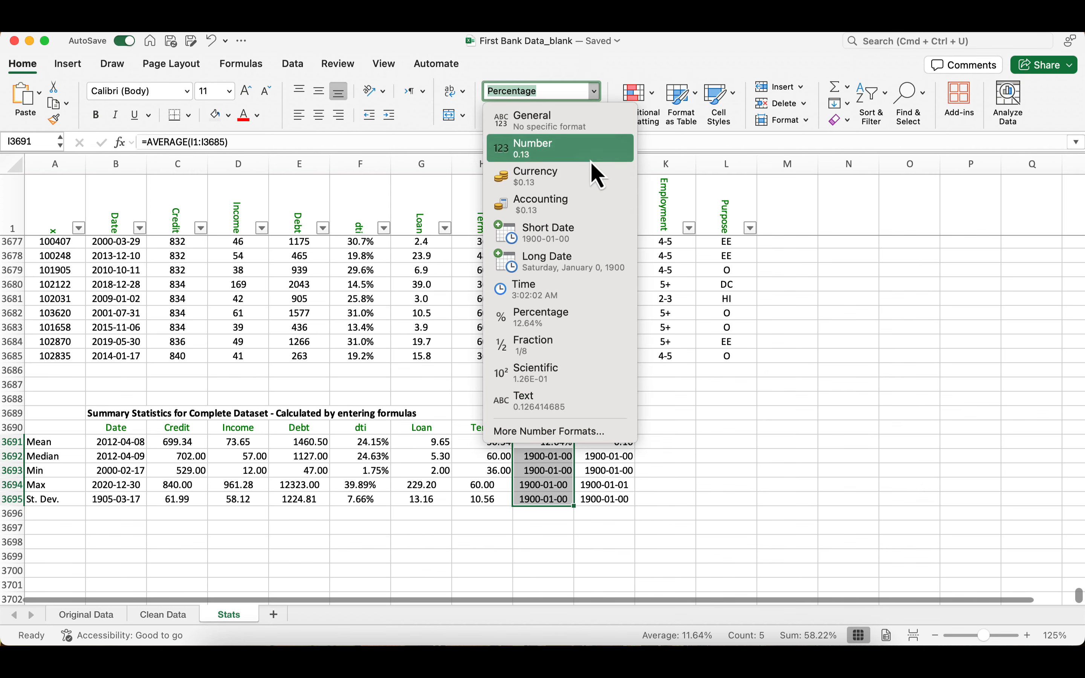
pyautogui.click(561, 325)
# - Center all summary statistics in B3691:J3695 within their cells
pyautogui.click(508, 557)
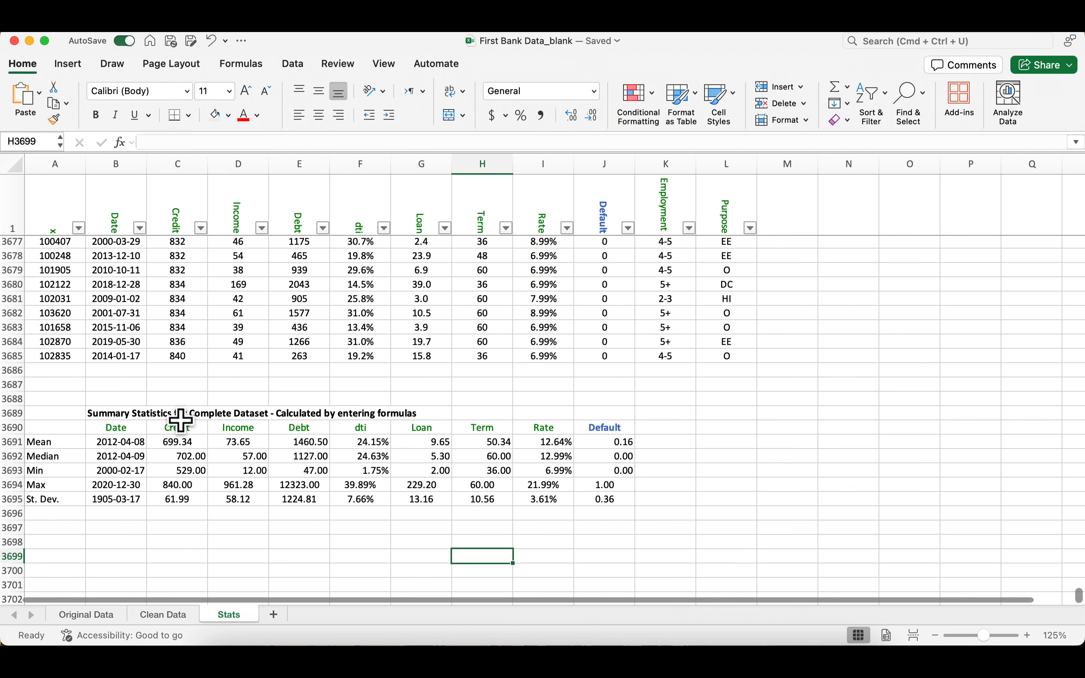
pyautogui.moveTo(117, 442); pyautogui.dragTo(599, 504)
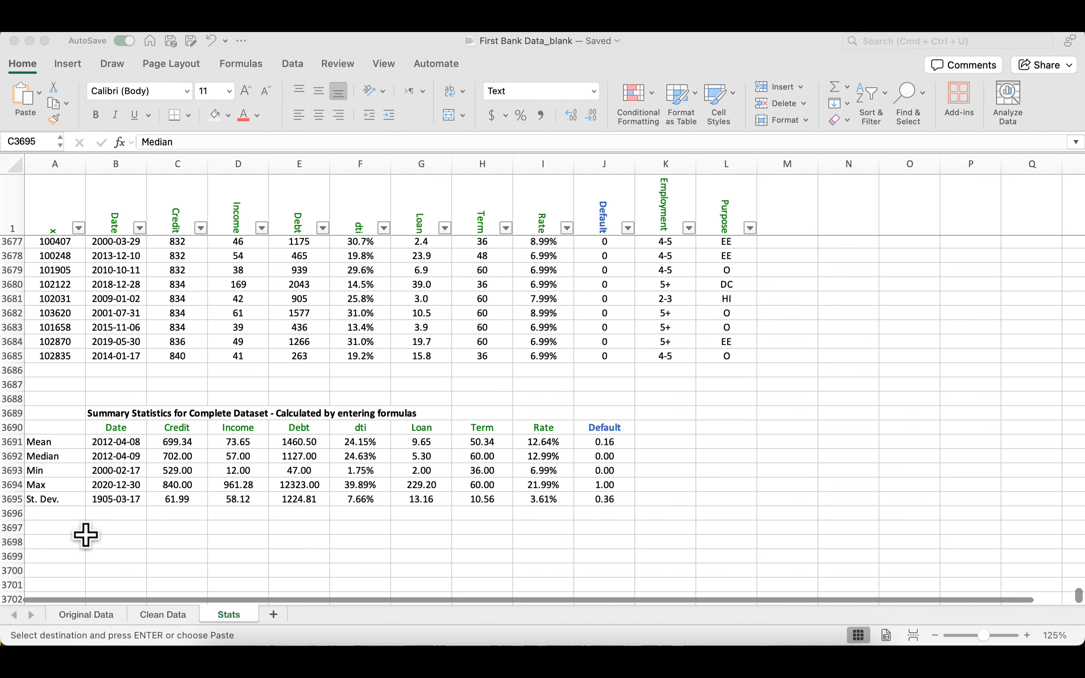
# - Enter the bold title "Correlation Table calculated by entering formulas" in B3697
pyautogui.click(83, 533)
pyautogui.click(95, 529)
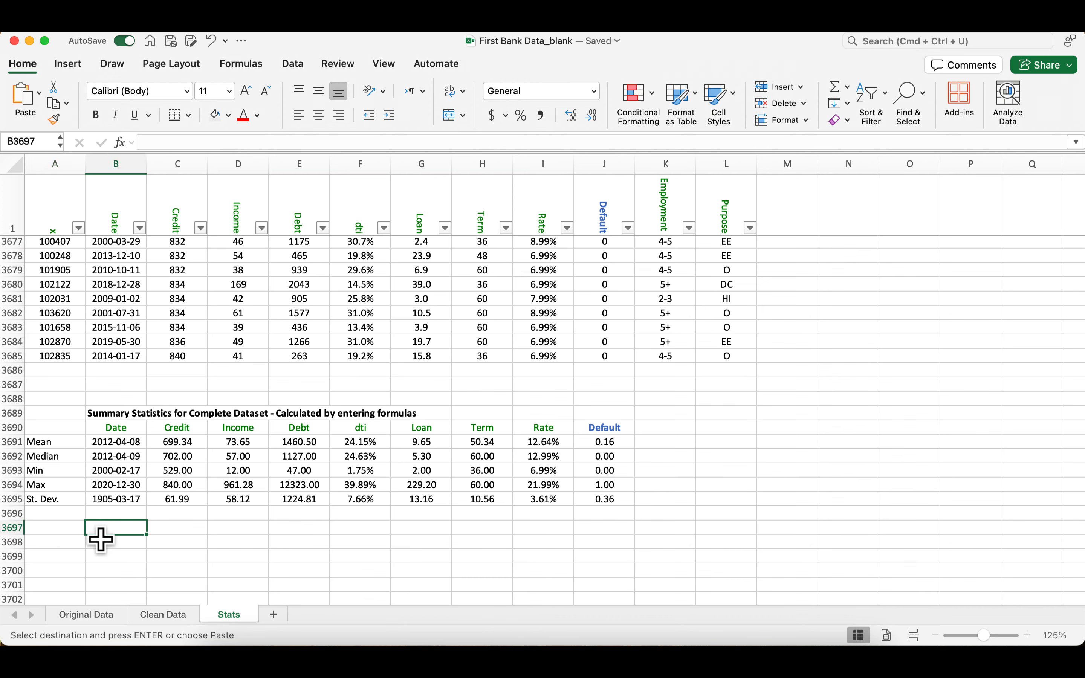
pyautogui.write('Correlation Table calculated by entering formulas')
# - Copy the Date to Default headers from B3690:J3690 into row 3699, starting at B3699
pyautogui.click(162, 544)
pyautogui.scroll(-3, 161, 547)
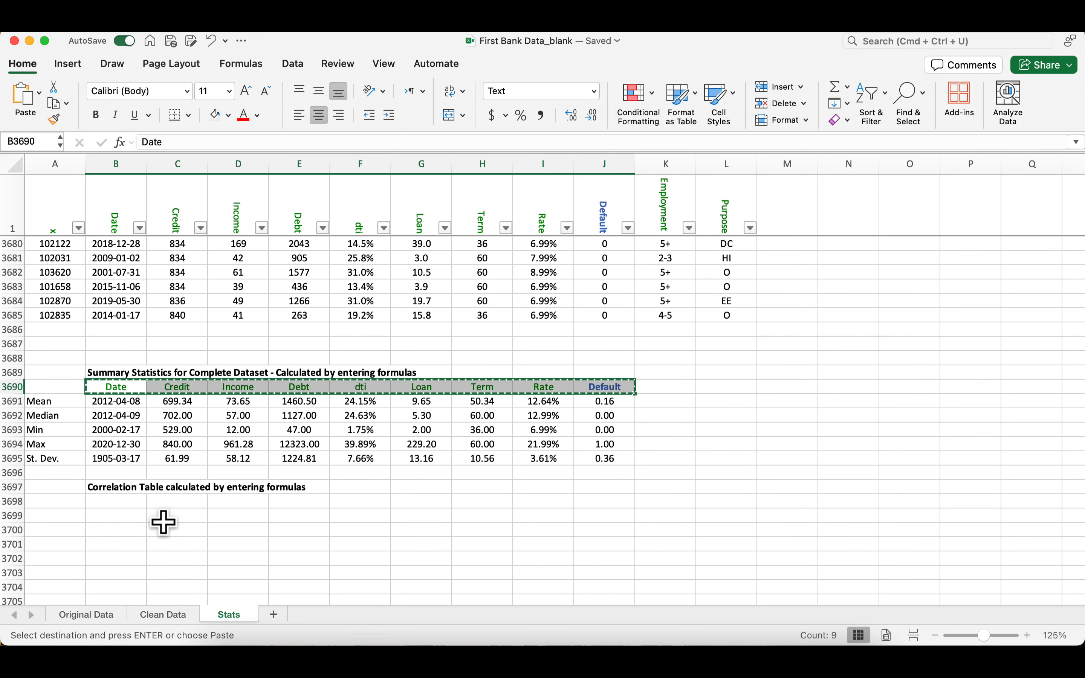
pyautogui.click(140, 518)
pyautogui.write('Date\tCredit\tIncome\tDebt\tdti\tLoan\tTerm\tRate\tDefault')
# - Paste the copied headers transposed into A3700:A3708 as the correlation table's row labels
pyautogui.scroll(-4, 106, 533)
pyautogui.click(59, 474)
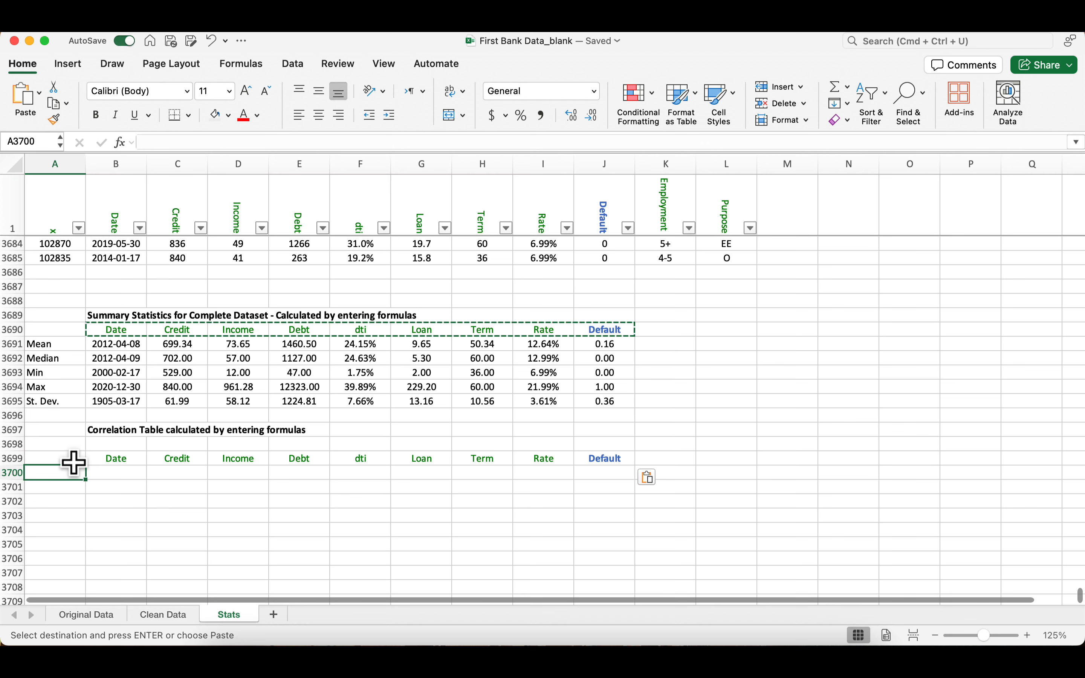
pyautogui.rightClick(51, 479)
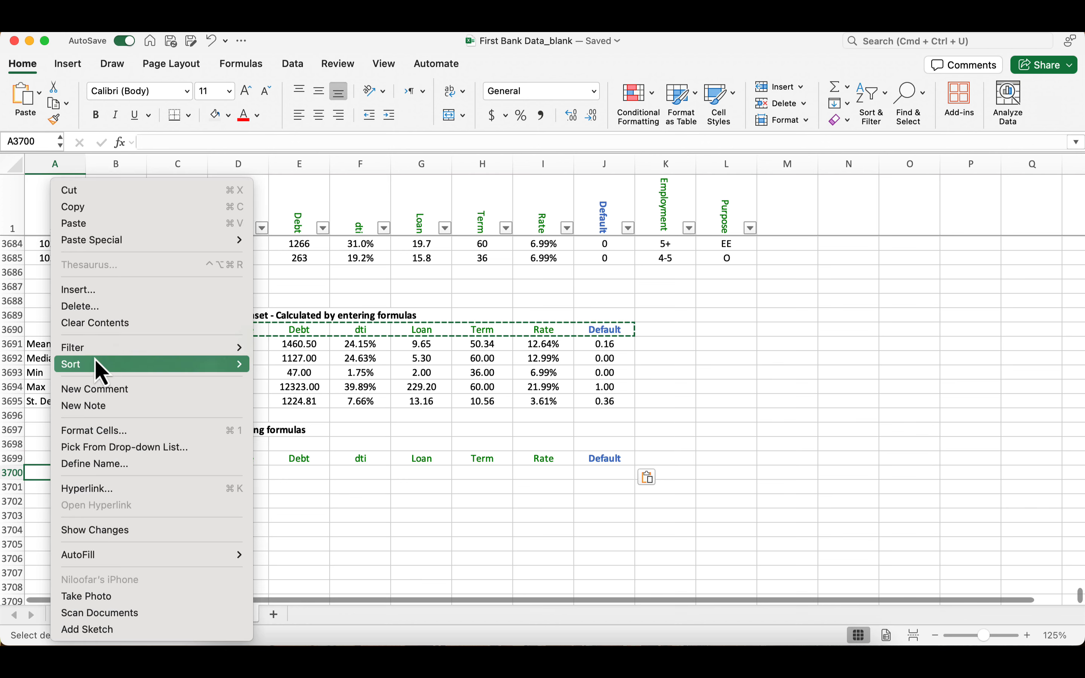
pyautogui.moveTo(114, 241)
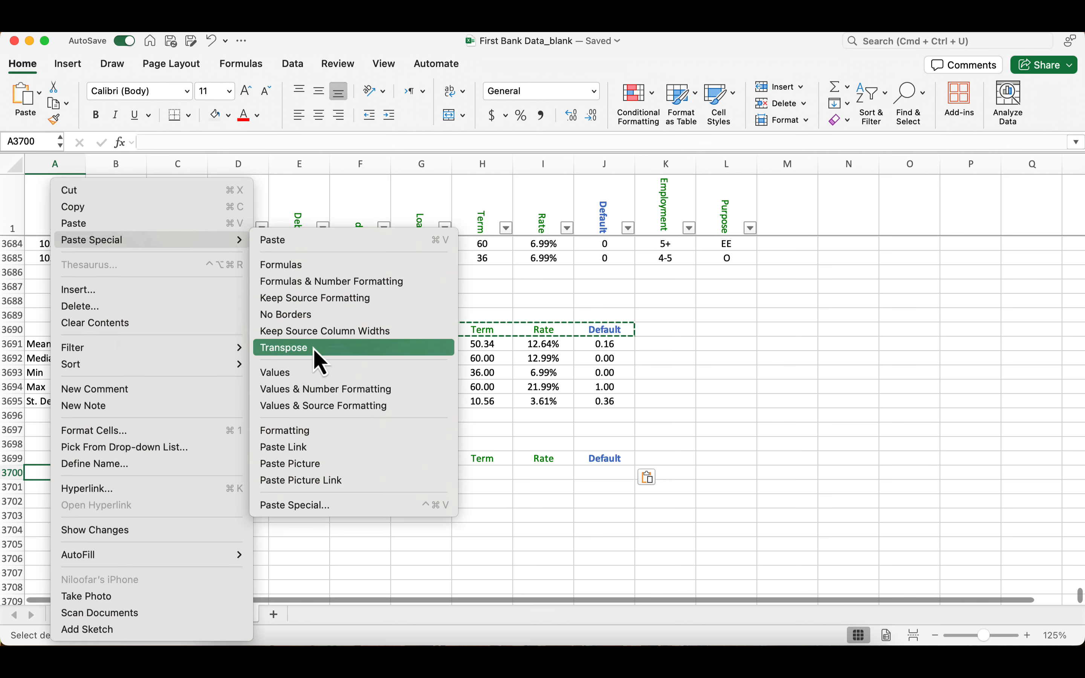
pyautogui.click(296, 348)
pyautogui.scroll(-2, 82, 479)
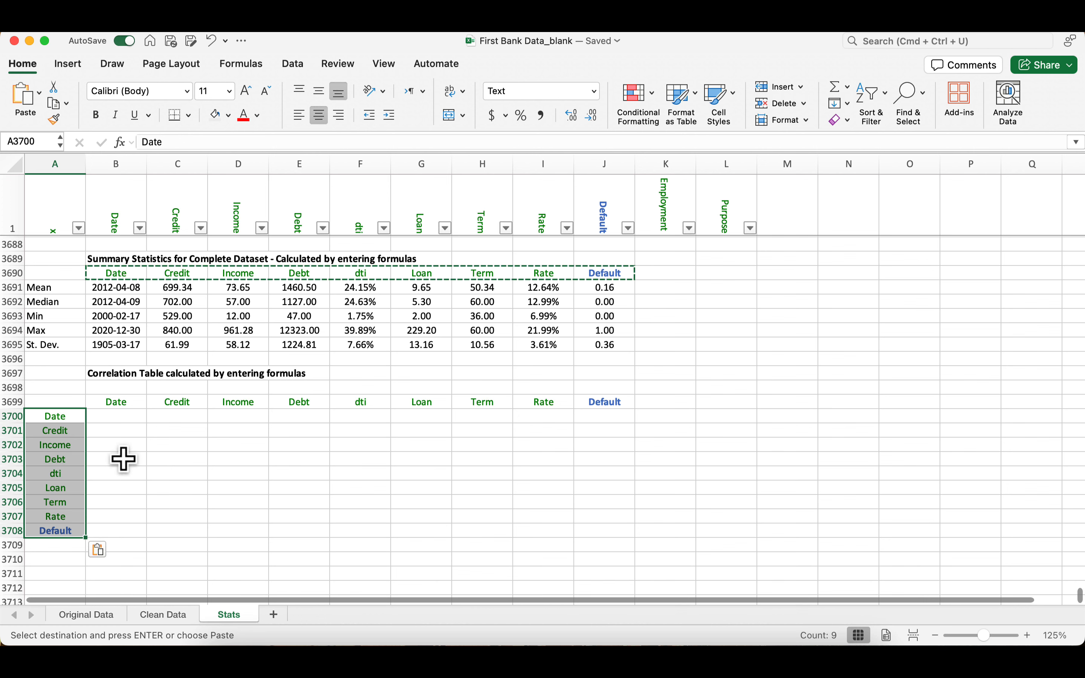
# - Start a CORREL formula in B3700 with the Date column range B1:B3685 as its first array
pyautogui.click(119, 445)
pyautogui.click(129, 419)
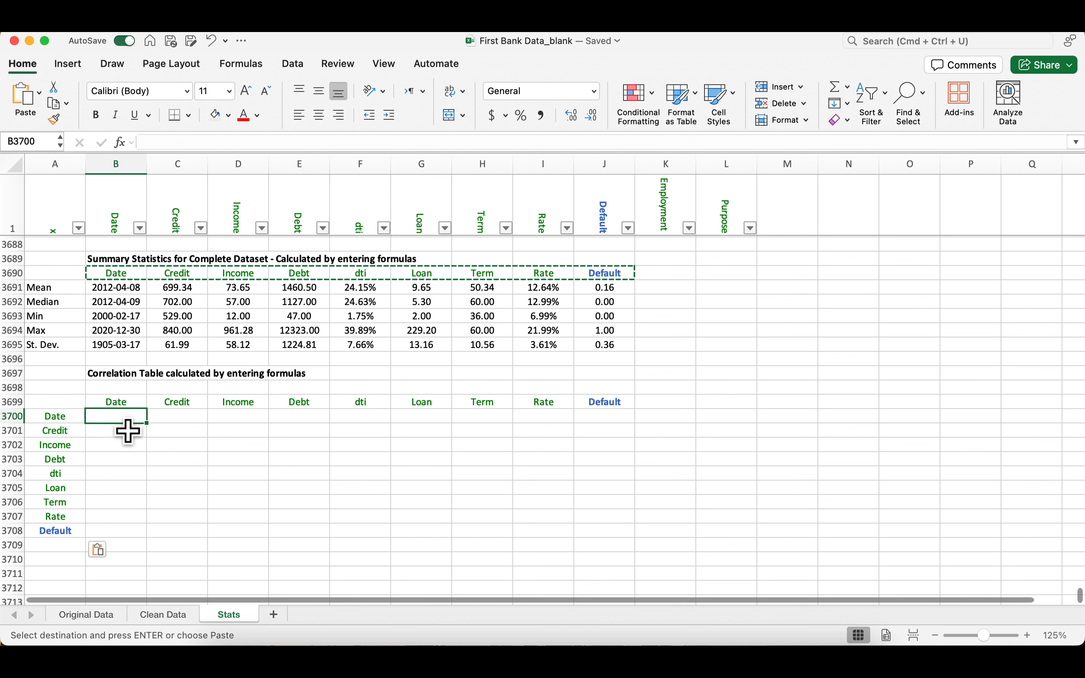
pyautogui.write('=')
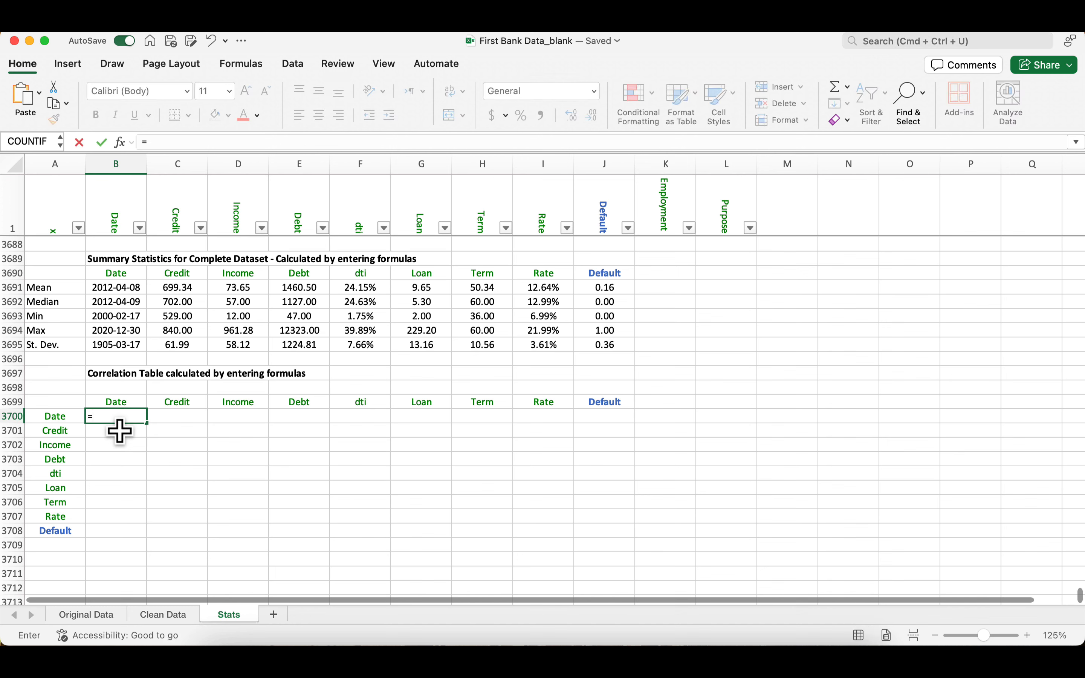
pyautogui.write('cor')
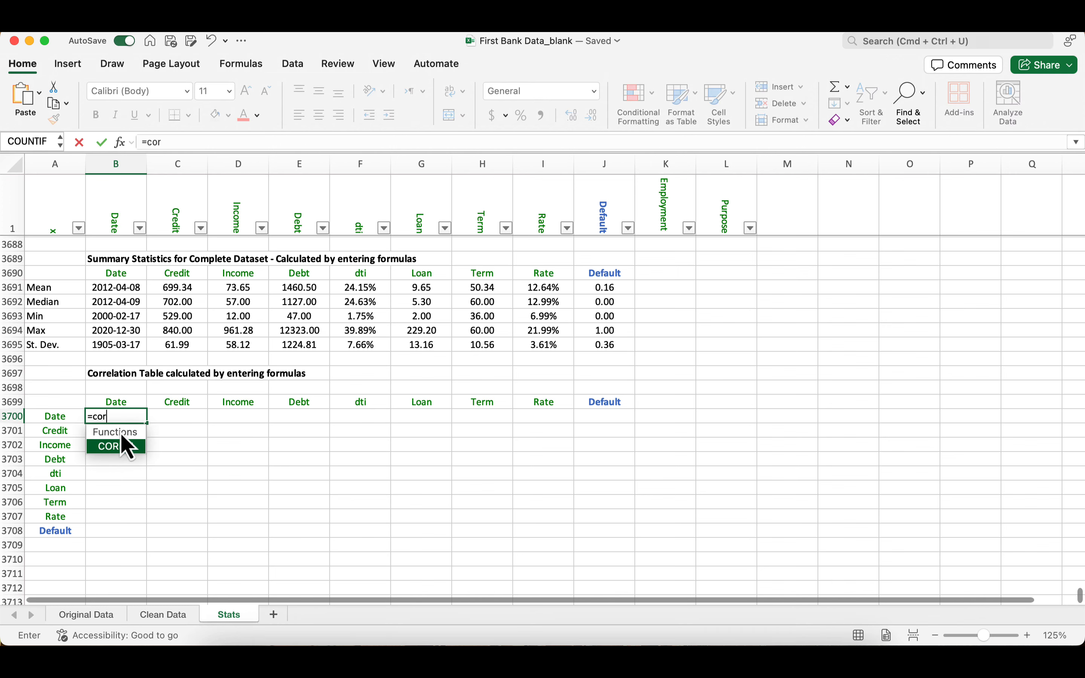
pyautogui.write('re')
pyautogui.doubleClick(131, 446)
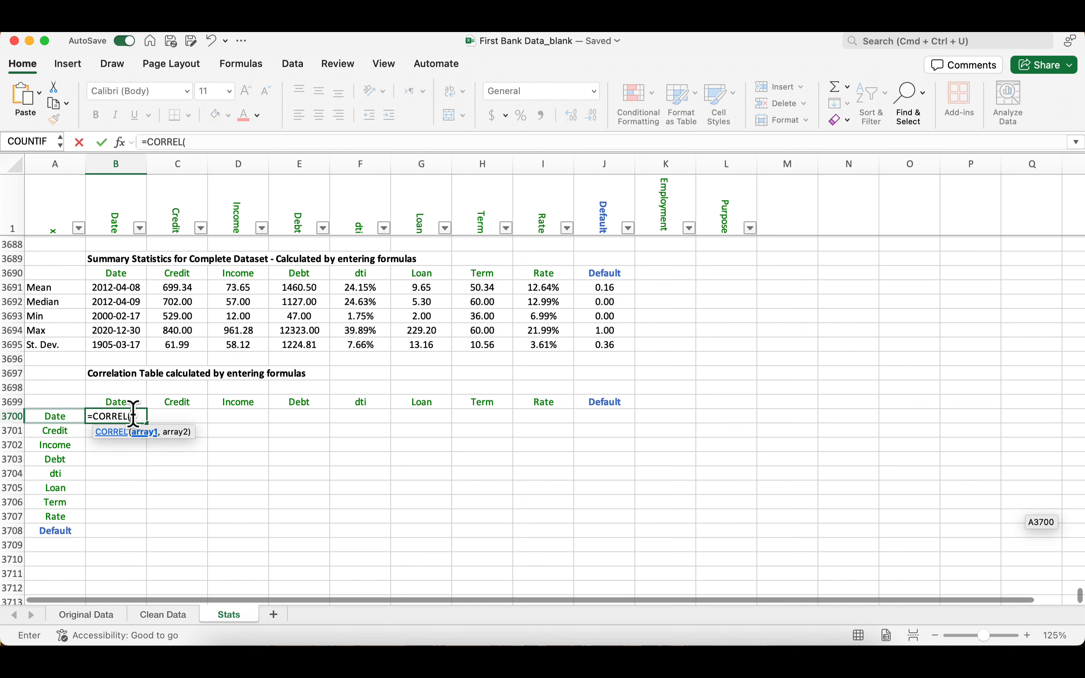
pyautogui.scroll(4, 133, 290)
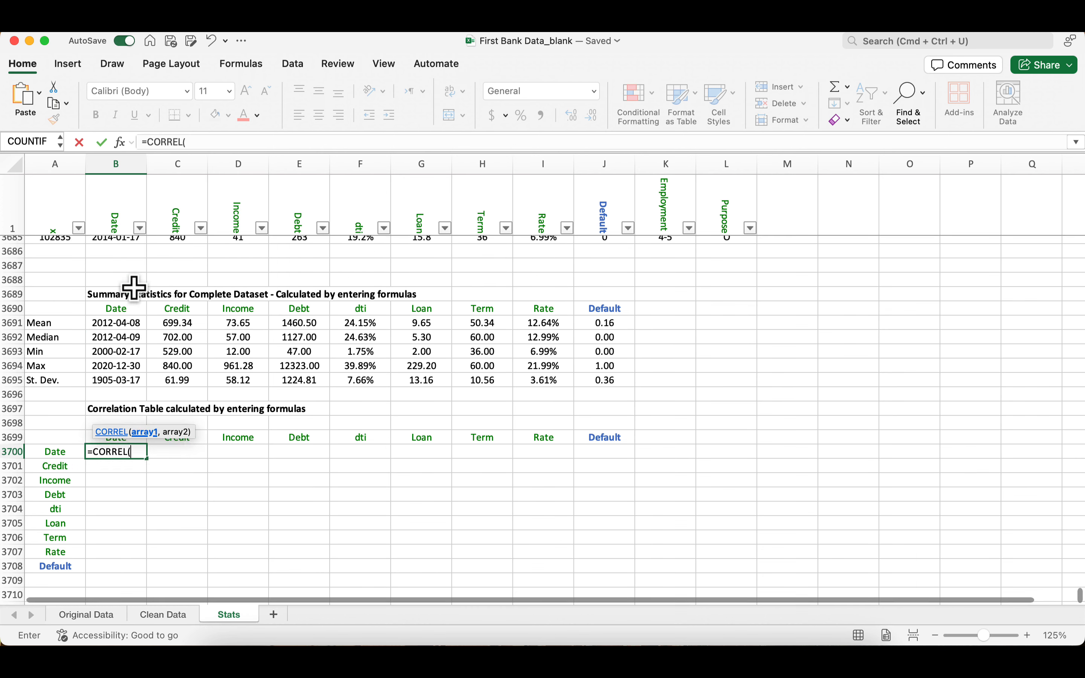
pyautogui.click(125, 297)
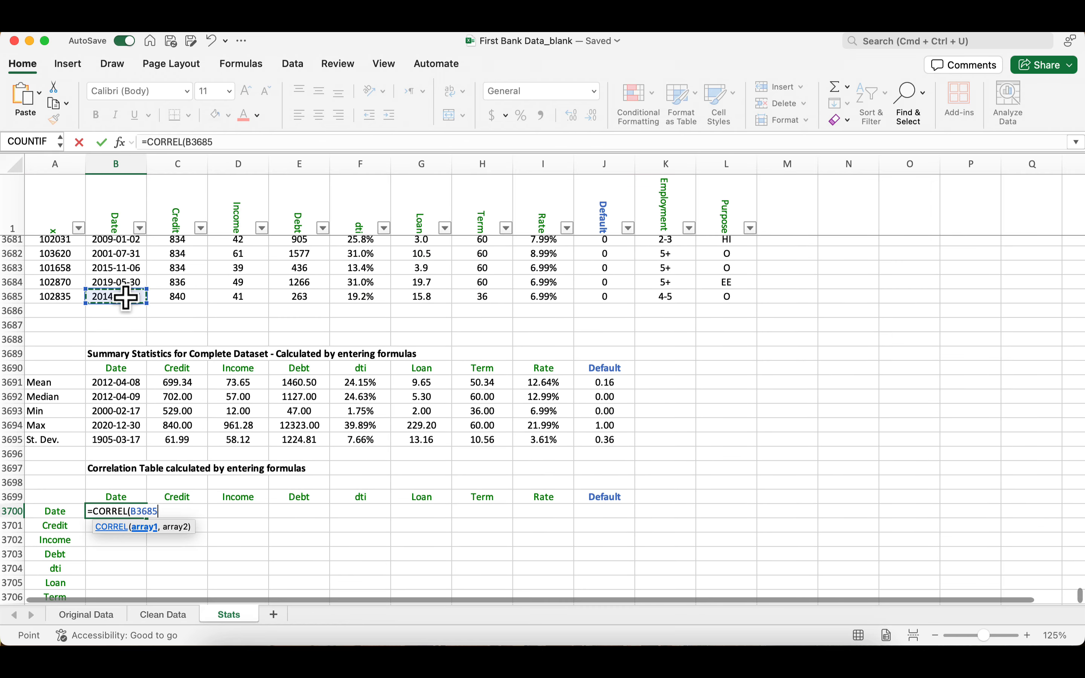
pyautogui.press('super+shift+Up')
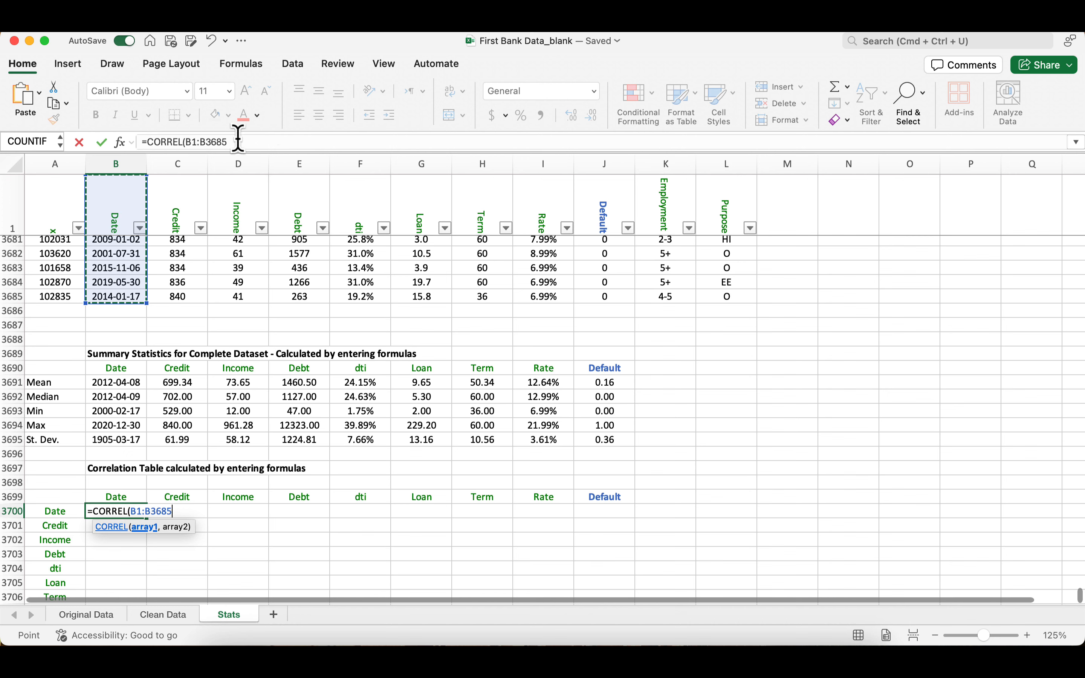
# - Complete the Date–Date correlation formula in B3700 with B1:B3685 as the second array
pyautogui.click(183, 142)
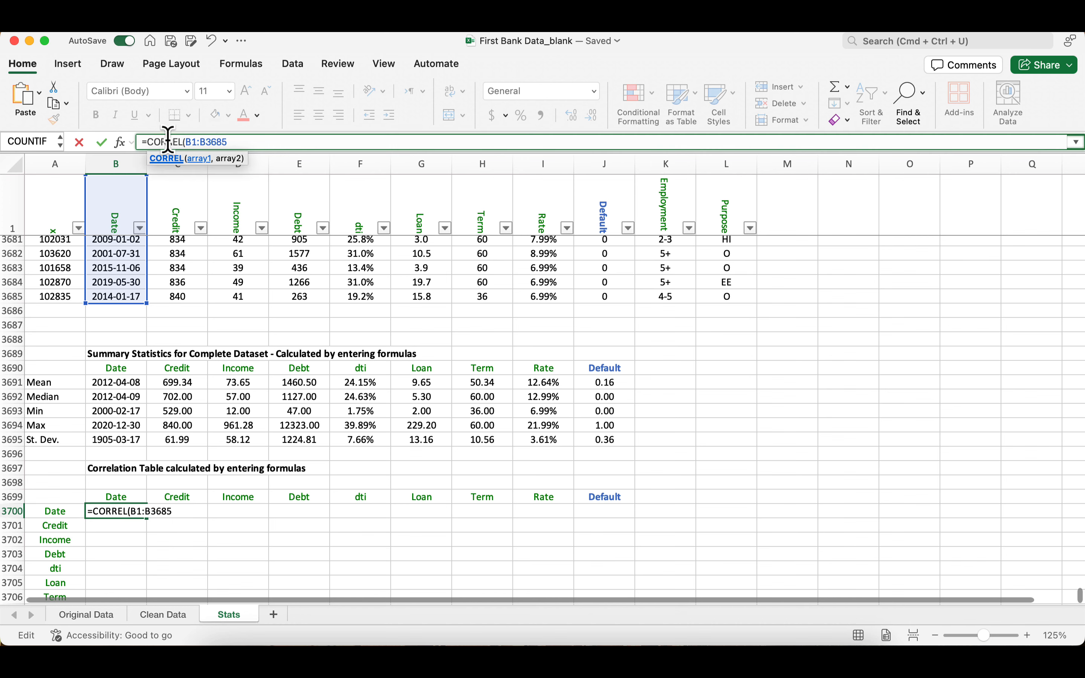
pyautogui.click(239, 142)
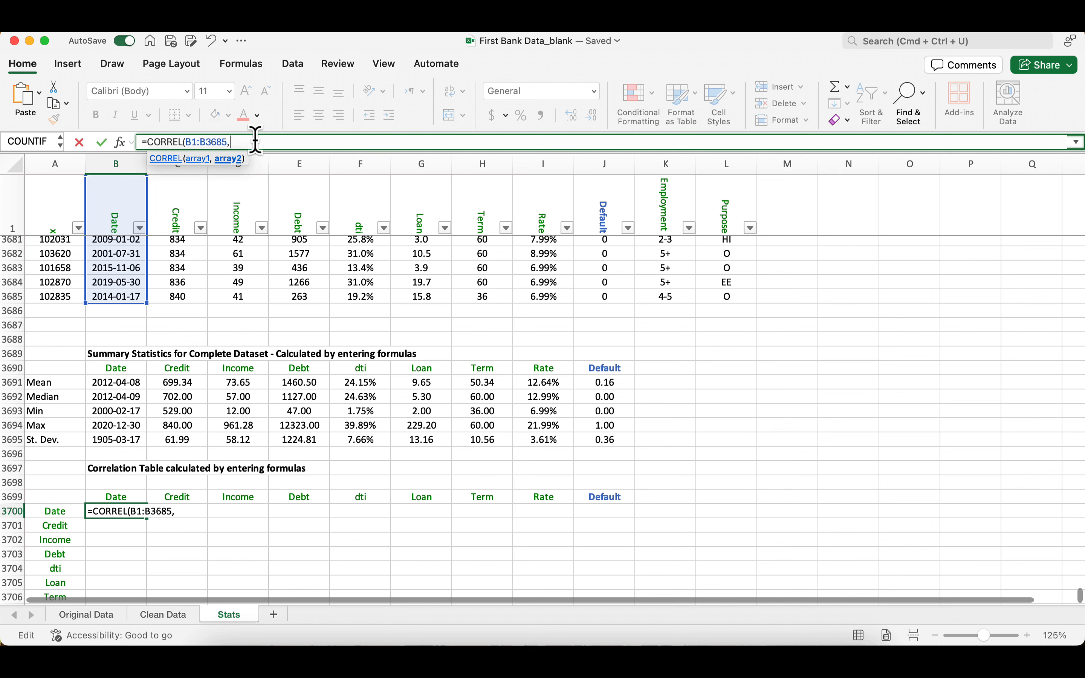
pyautogui.write(',')
pyautogui.click(123, 300)
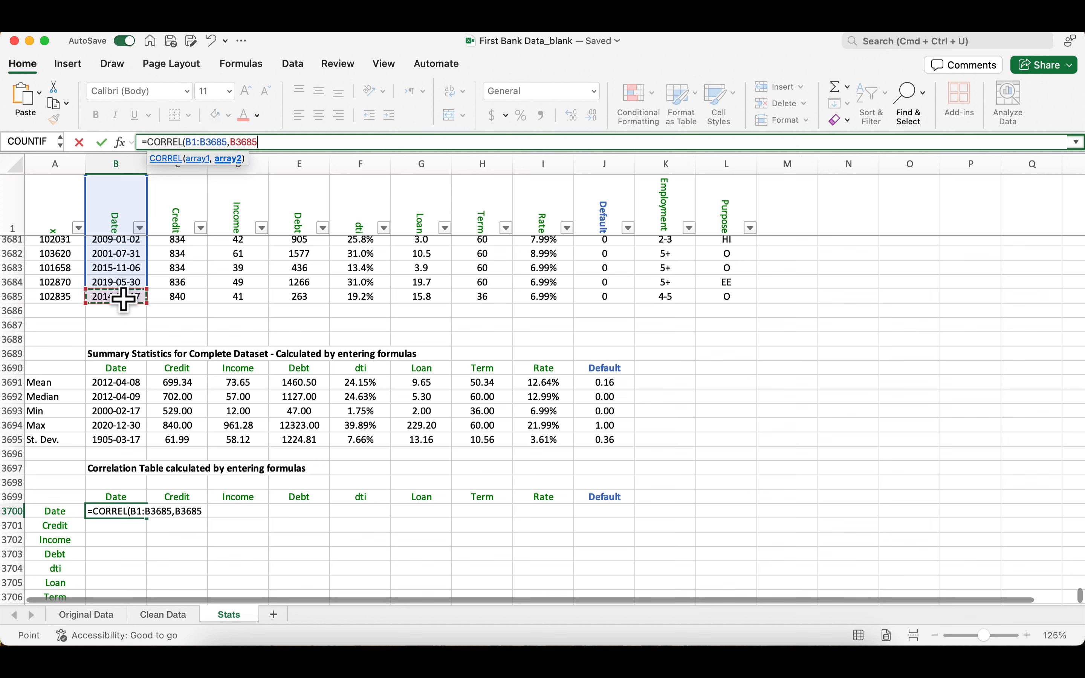
pyautogui.hotkey('ctrl', 'shift', 'Up')
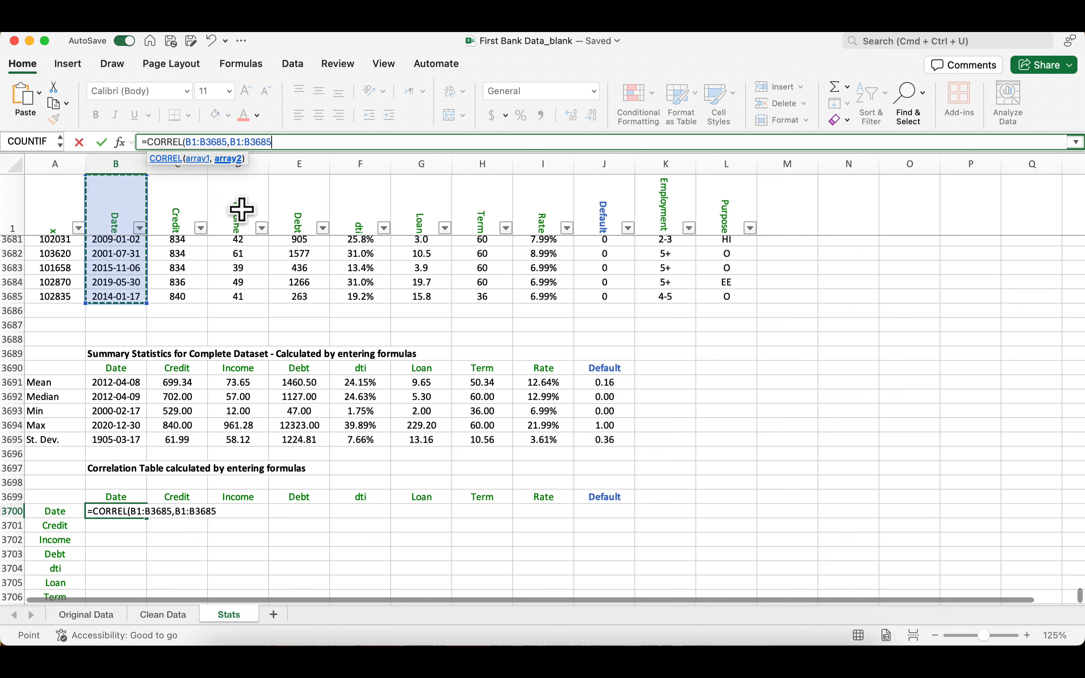
pyautogui.click(286, 141)
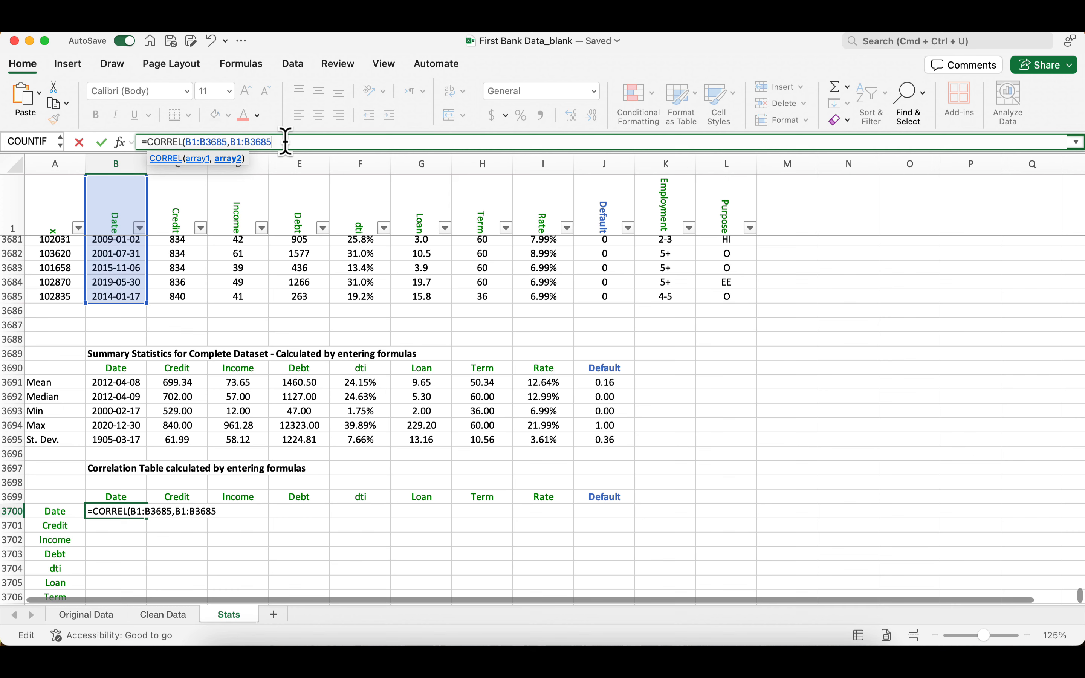
pyautogui.write(')')
pyautogui.press('Return')
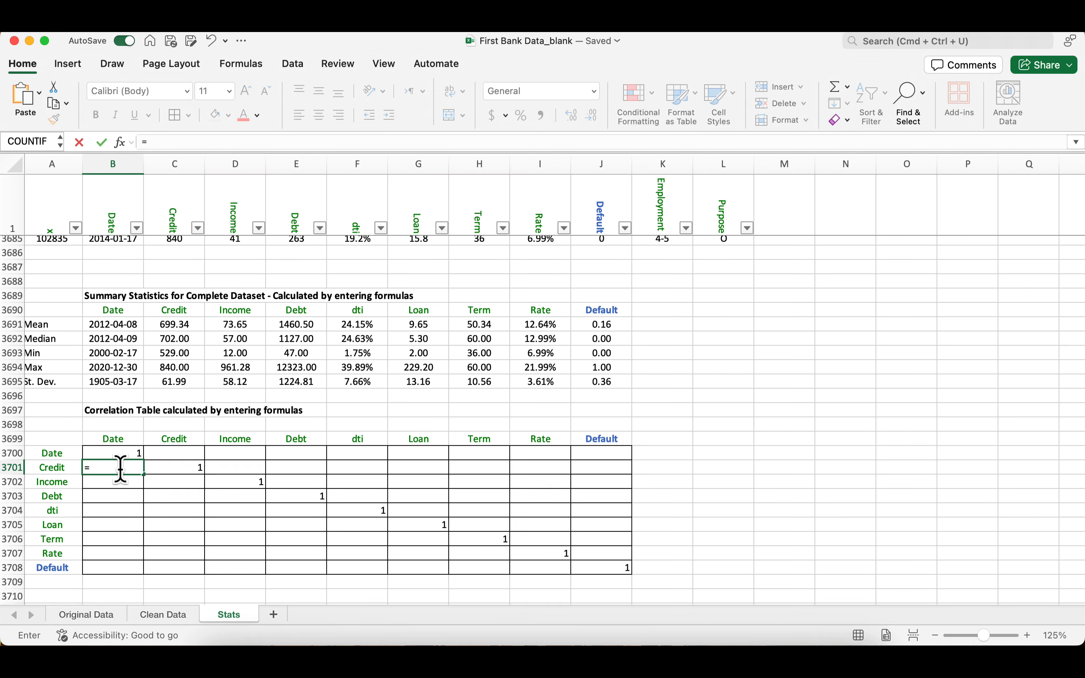
# - Enter a CORREL formula in B3701 correlating the Date range B1:B3685 with the Credit range C1:C3685
pyautogui.write('c')
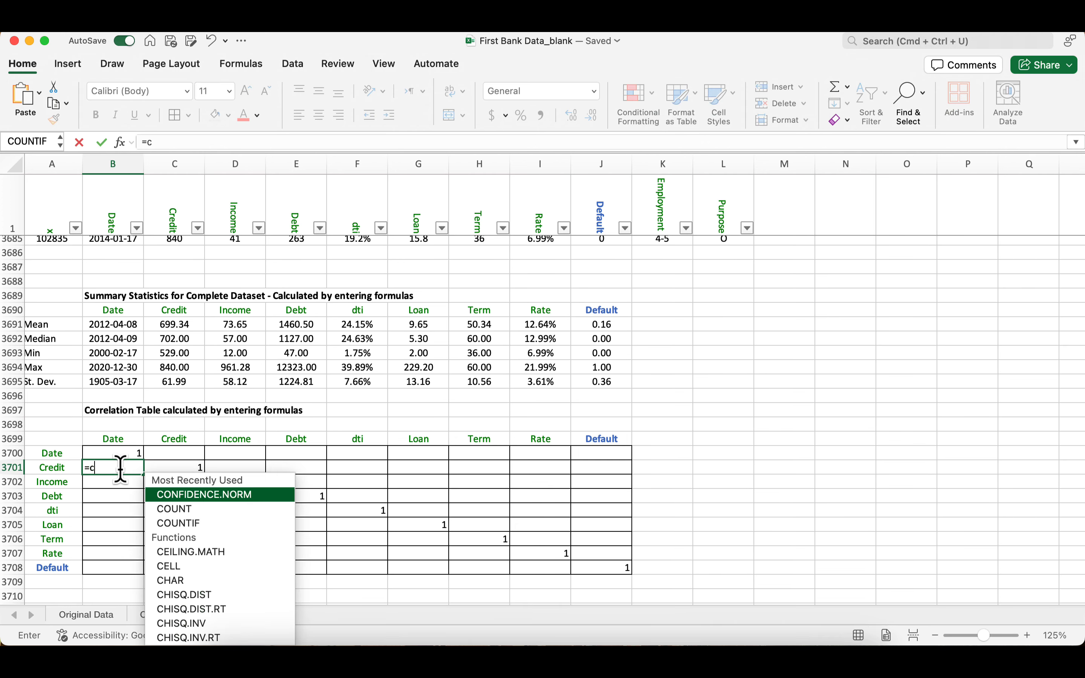
pyautogui.write('orre')
pyautogui.doubleClick(99, 499)
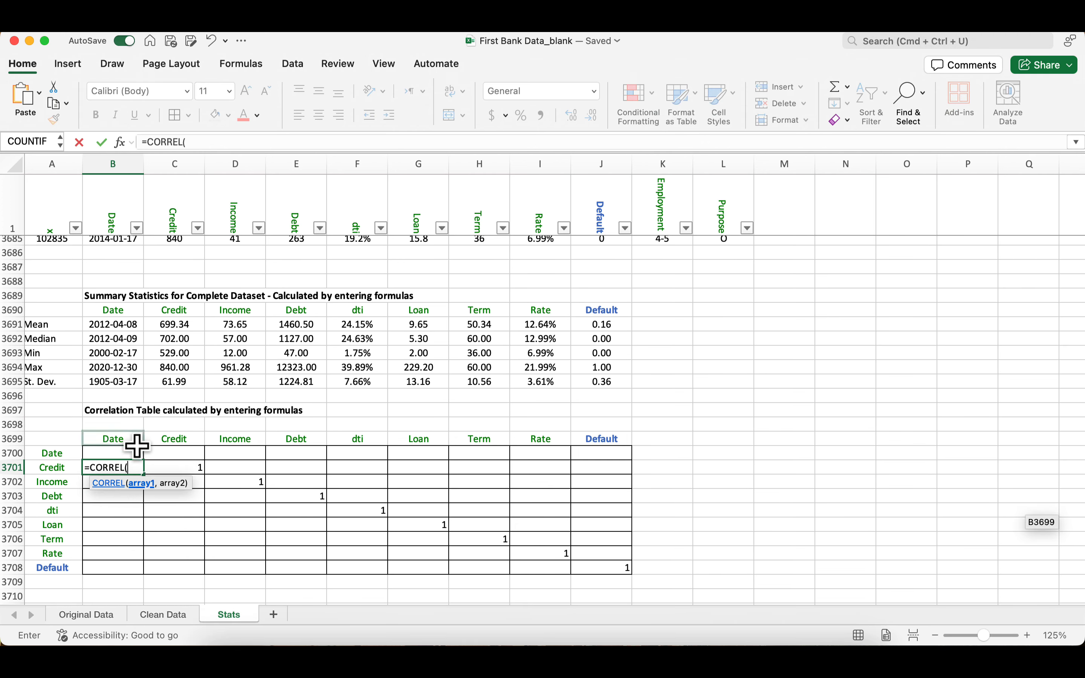
pyautogui.click(125, 242)
pyautogui.press('super+shift+Up')
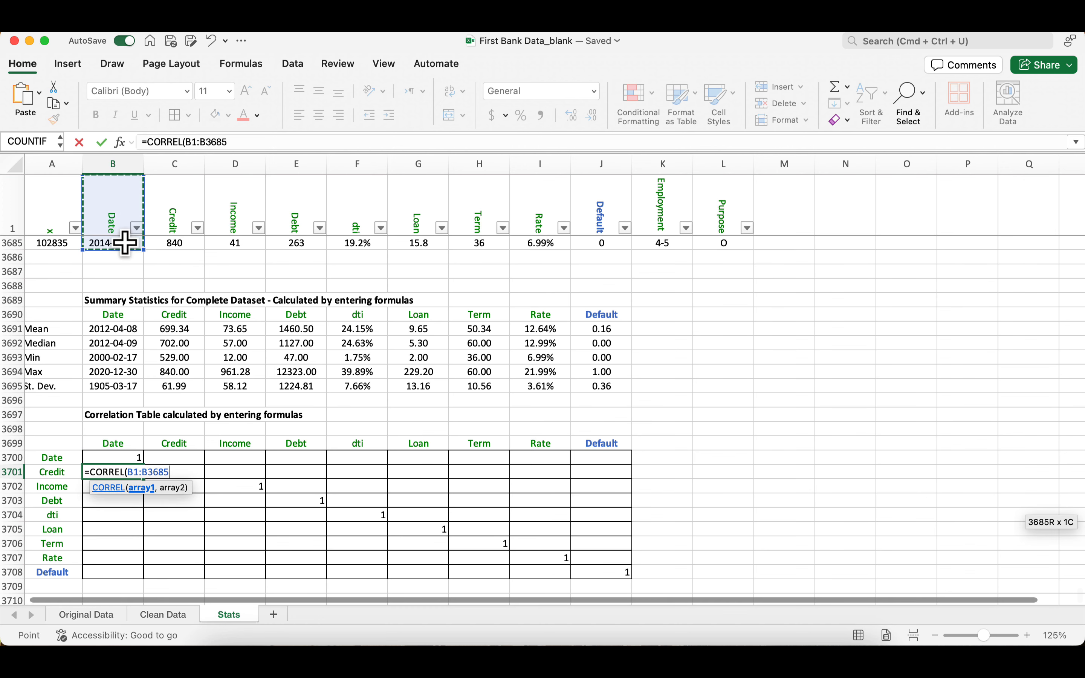
pyautogui.click(231, 142)
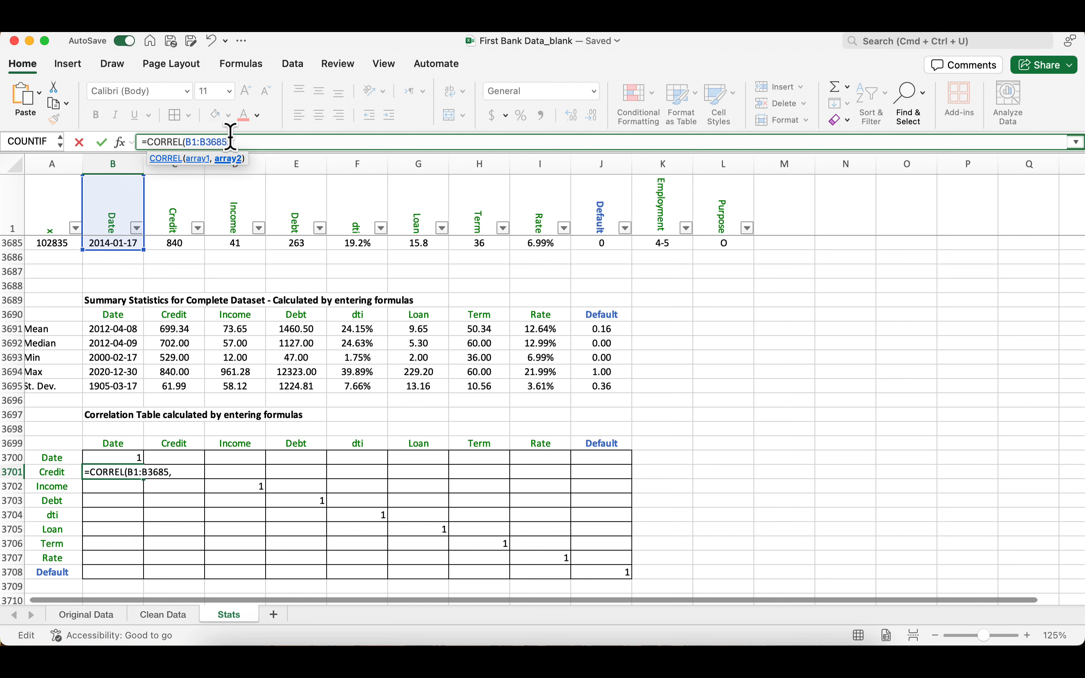
pyautogui.click(174, 244)
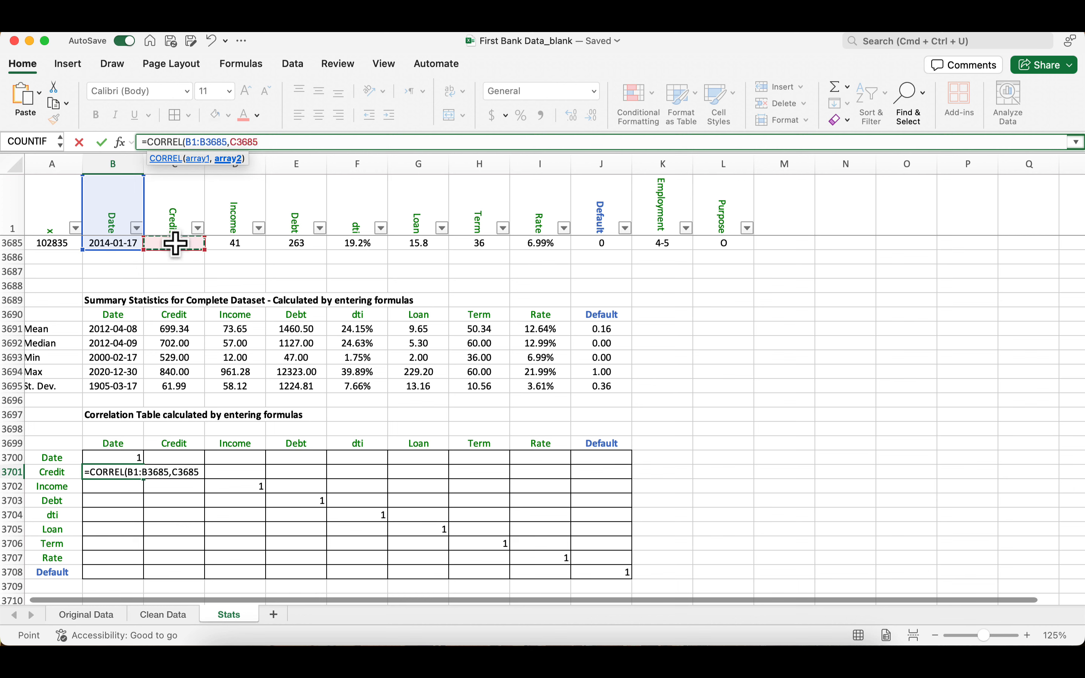
pyautogui.press('super+shift+Up')
pyautogui.press('Return')
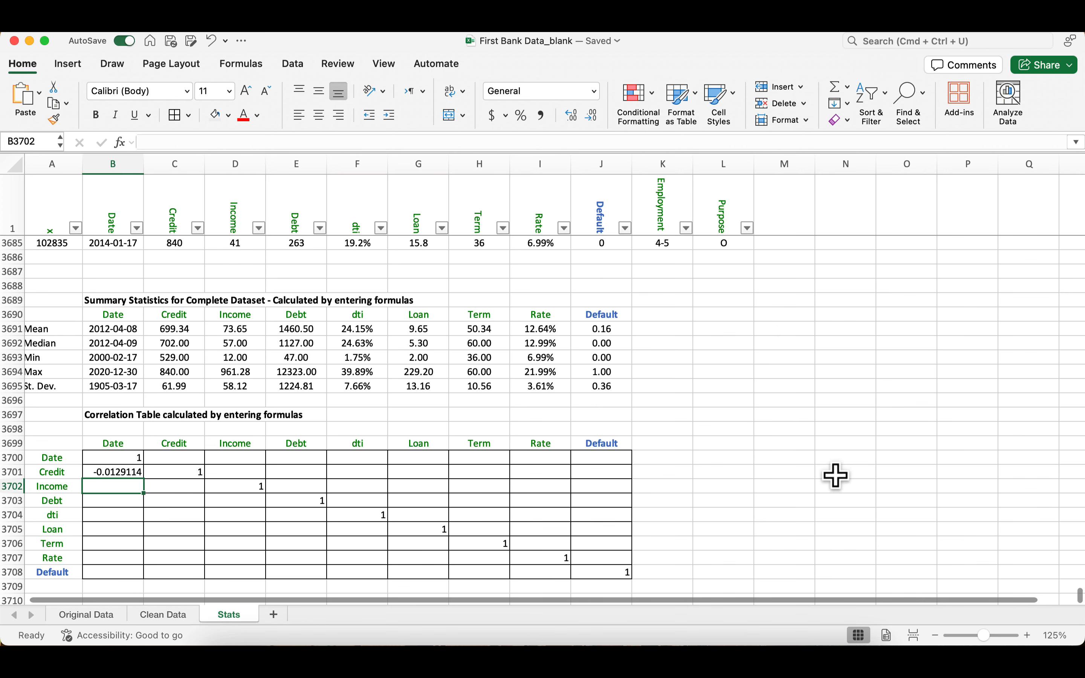
pyautogui.scroll(-2, 836, 476)
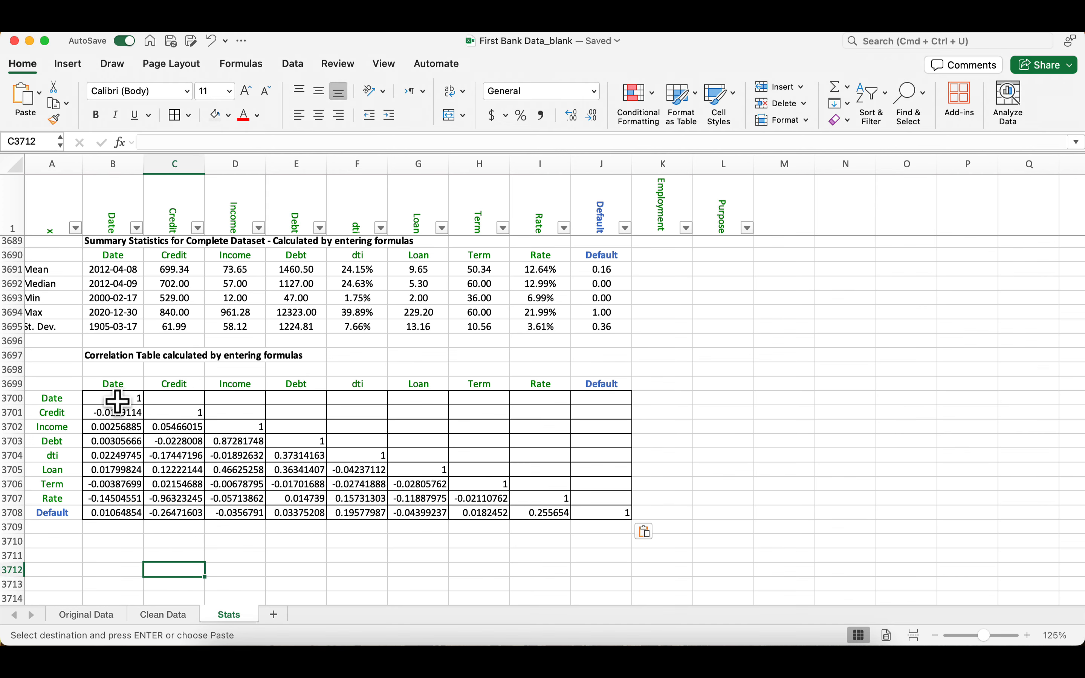
pyautogui.click(643, 99)
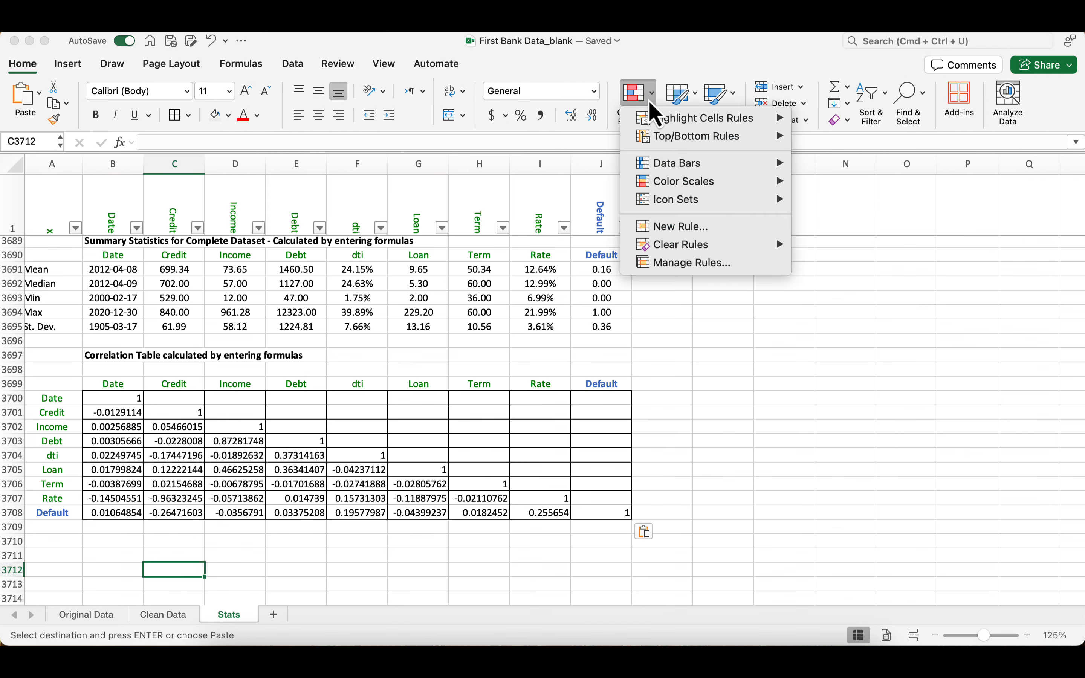
pyautogui.moveTo(657, 188)
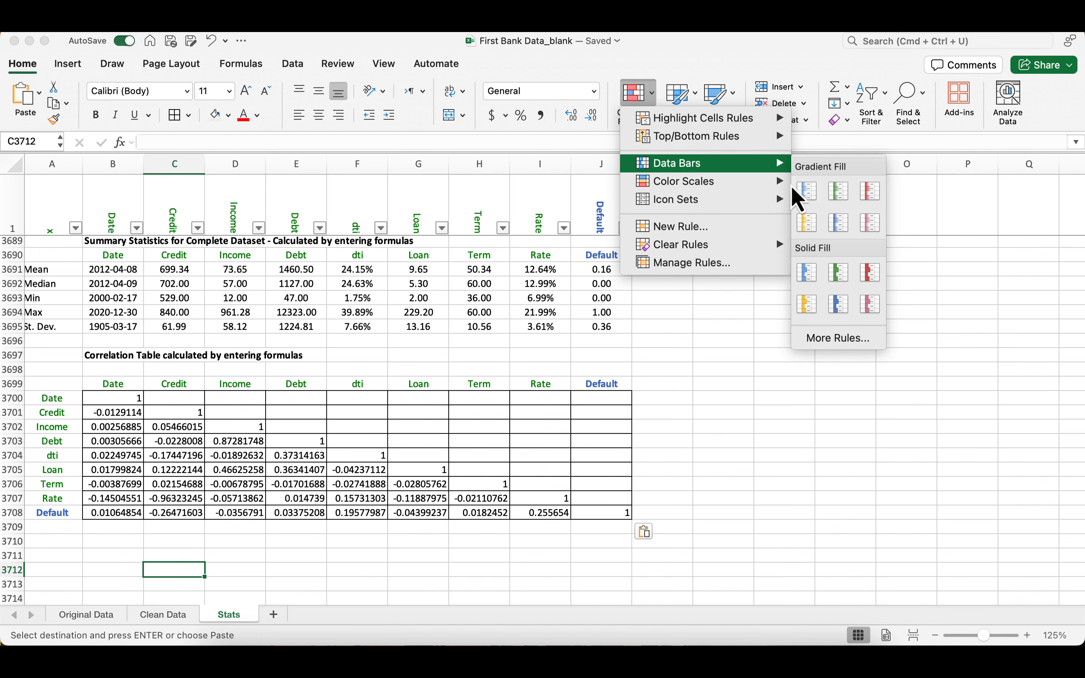
pyautogui.click(804, 190)
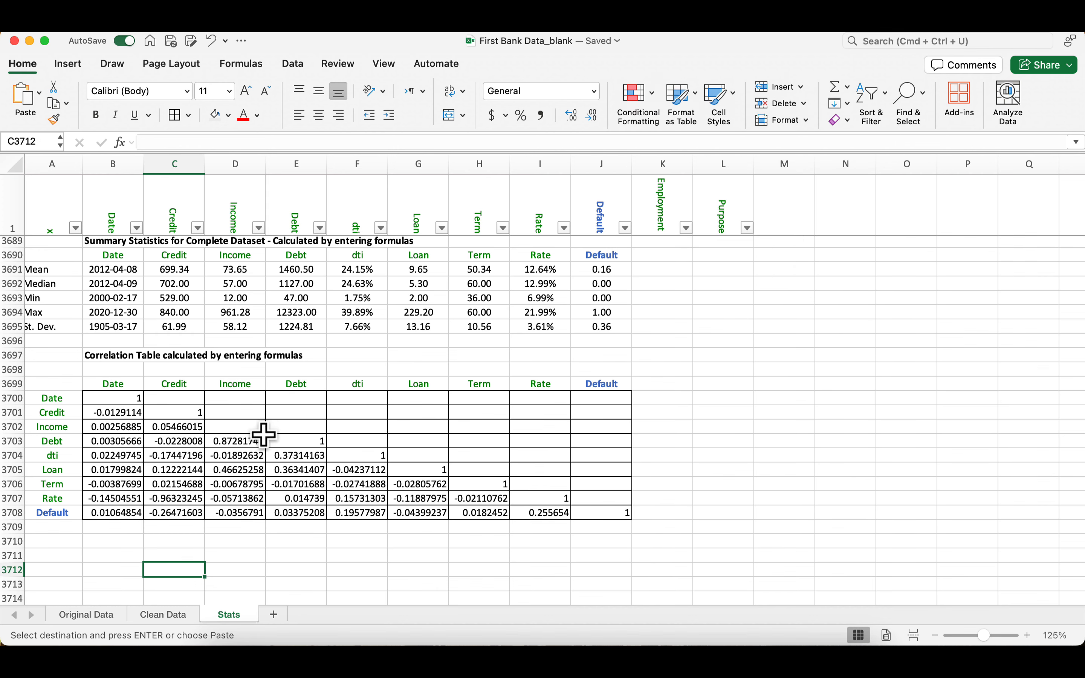
# - Apply the Green - Yellow - Red color scale to the correlation values in B3700:J3708
pyautogui.moveTo(118, 401); pyautogui.dragTo(603, 511)
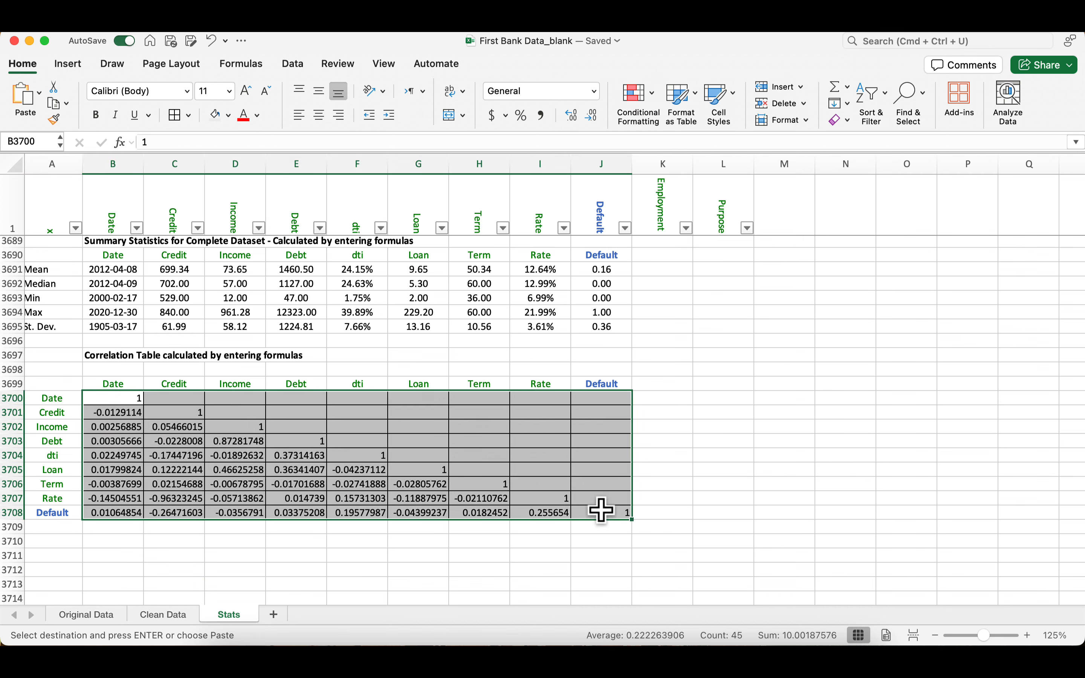
pyautogui.click(28, 67)
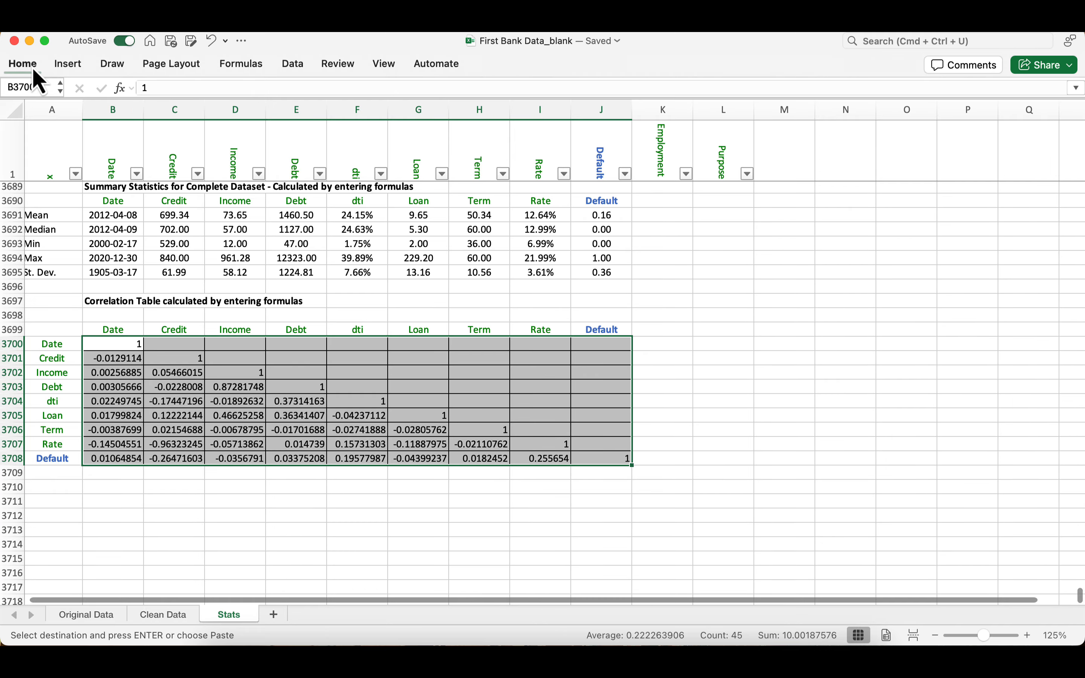
pyautogui.click(31, 68)
pyautogui.click(637, 95)
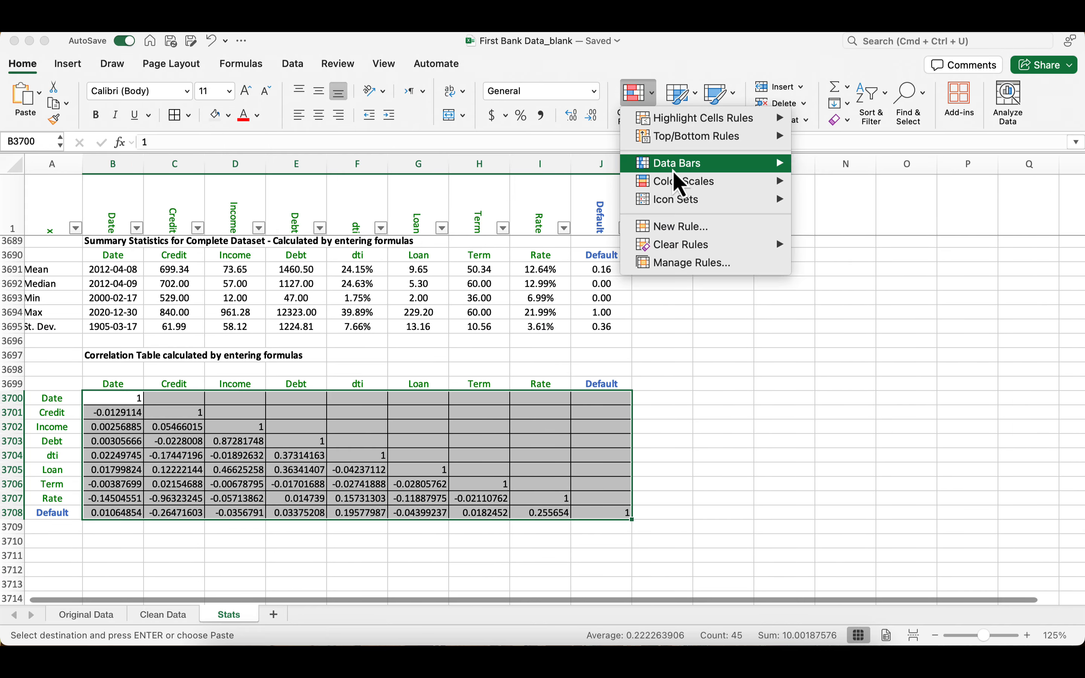
pyautogui.moveTo(682, 182)
pyautogui.click(807, 192)
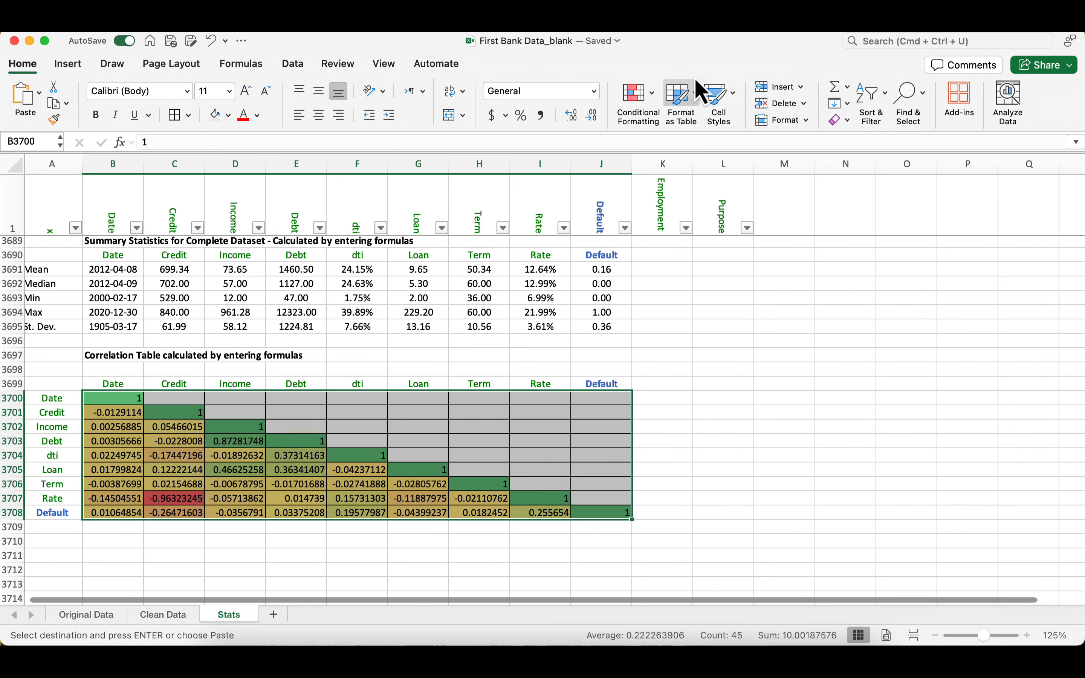
# - Apply the Red - White - Blue color scale to the correlation table values in B3700:J3708 and deselect the range
pyautogui.click(636, 93)
pyautogui.moveTo(713, 182)
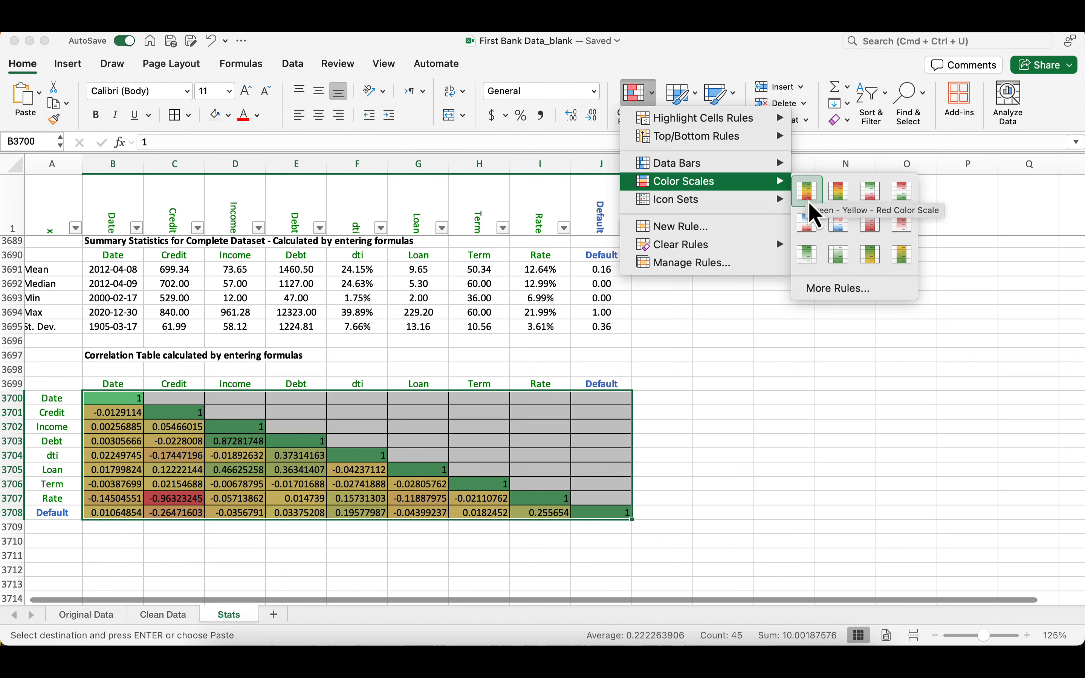
pyautogui.click(843, 233)
pyautogui.click(334, 527)
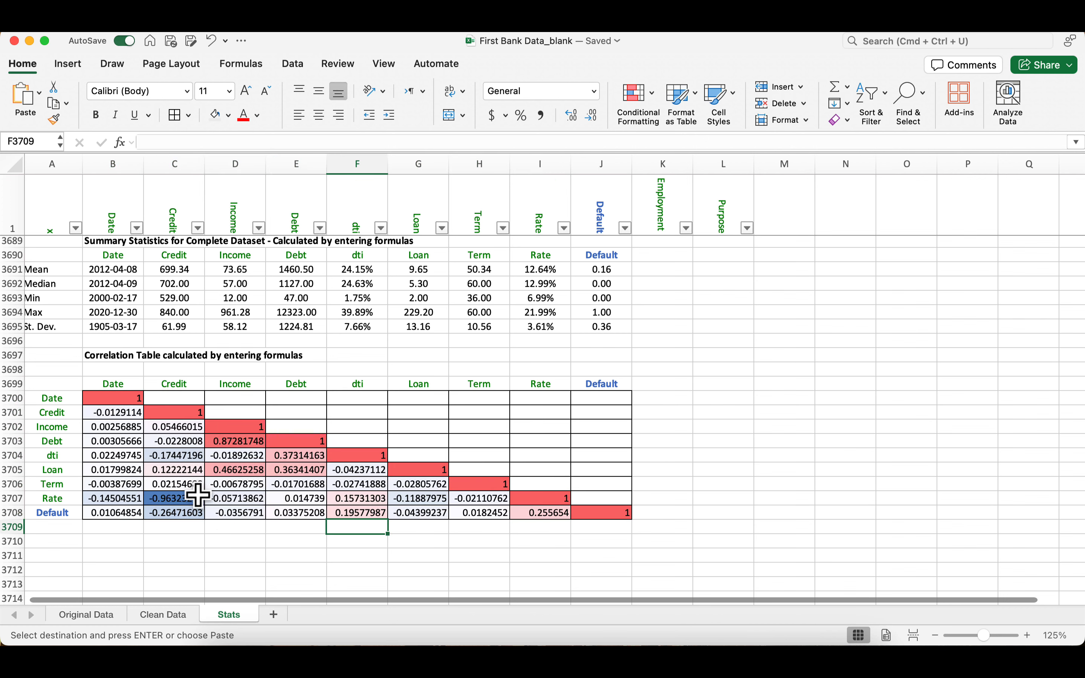
# - Examine the color-coded correlation table, focusing on the Rate–Credit correlation in C3707
pyautogui.scroll(-2, 184, 514)
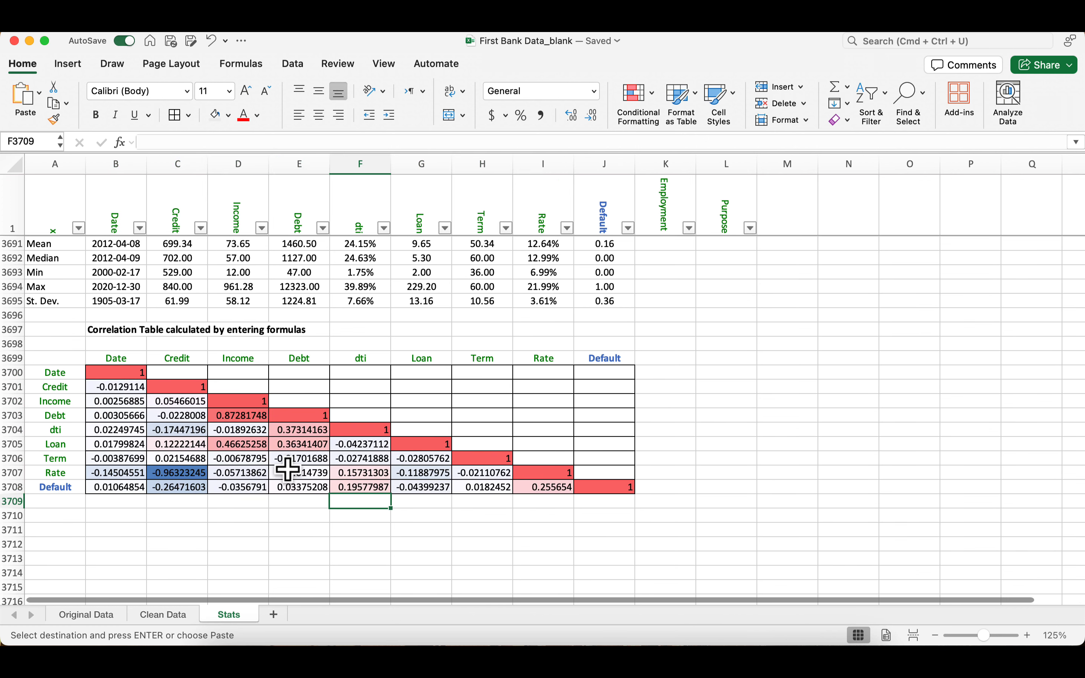
pyautogui.click(177, 473)
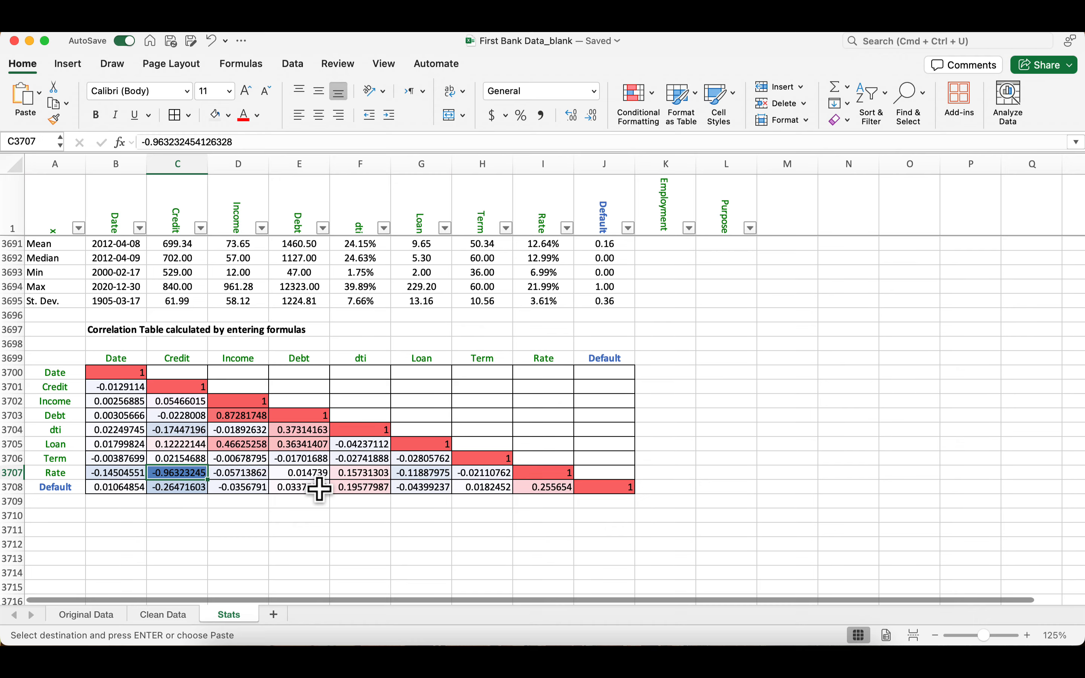
pyautogui.scroll(-3, 318, 489)
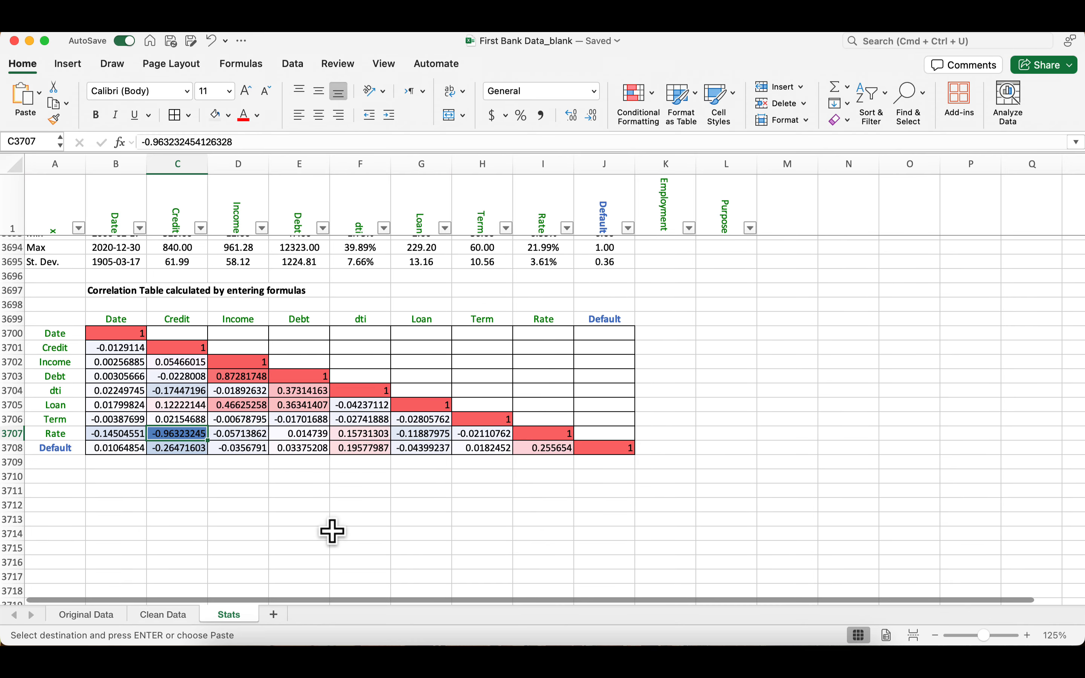
pyautogui.scroll(-2, 334, 534)
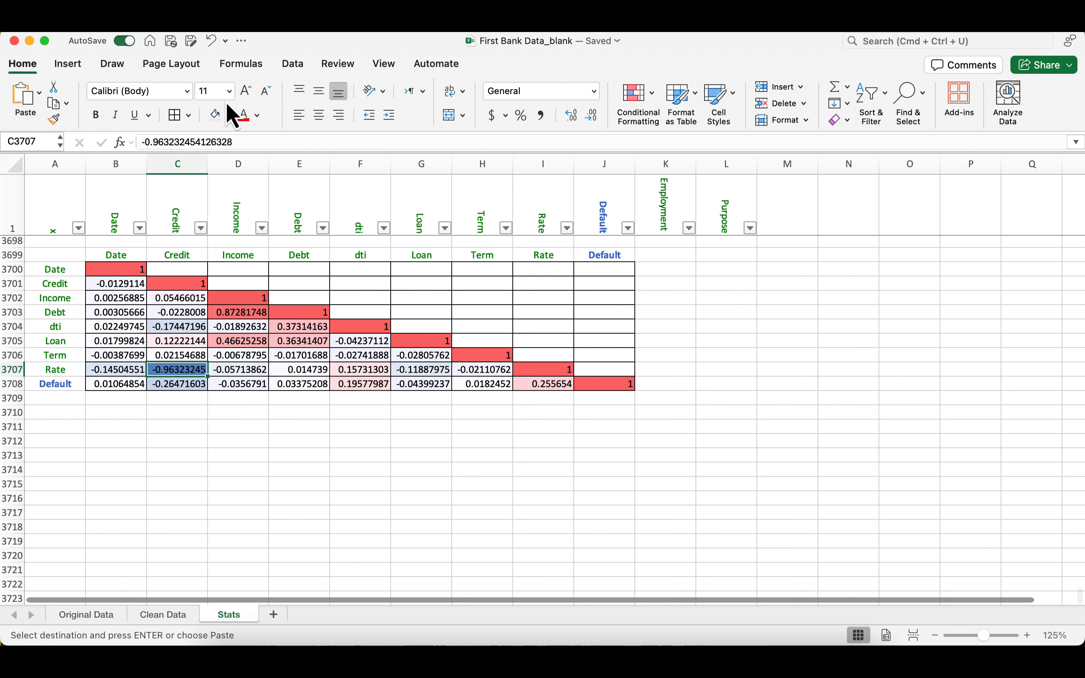
# - Start a Descriptive Statistics analysis with the Data Analysis tools
pyautogui.click(114, 72)
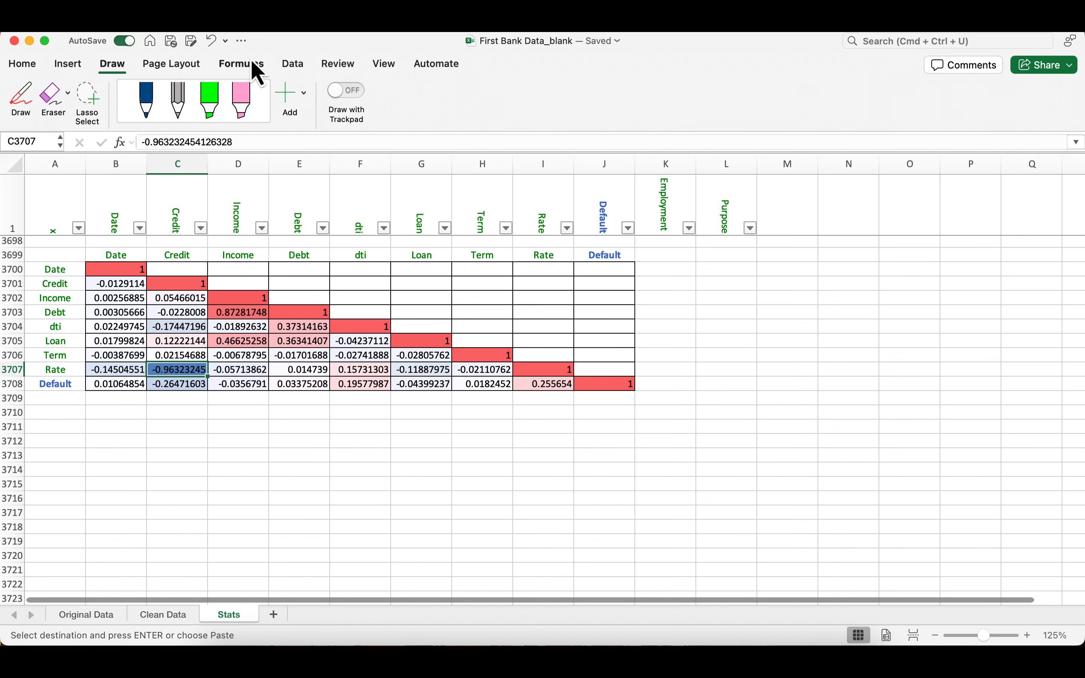
pyautogui.click(293, 73)
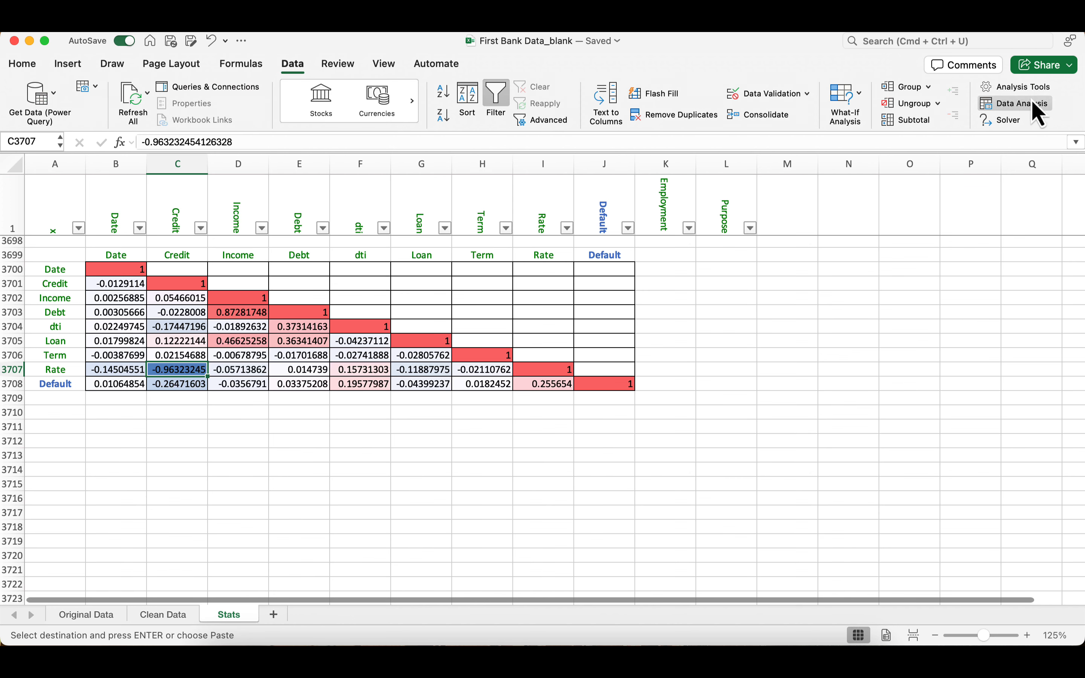
pyautogui.click(1009, 107)
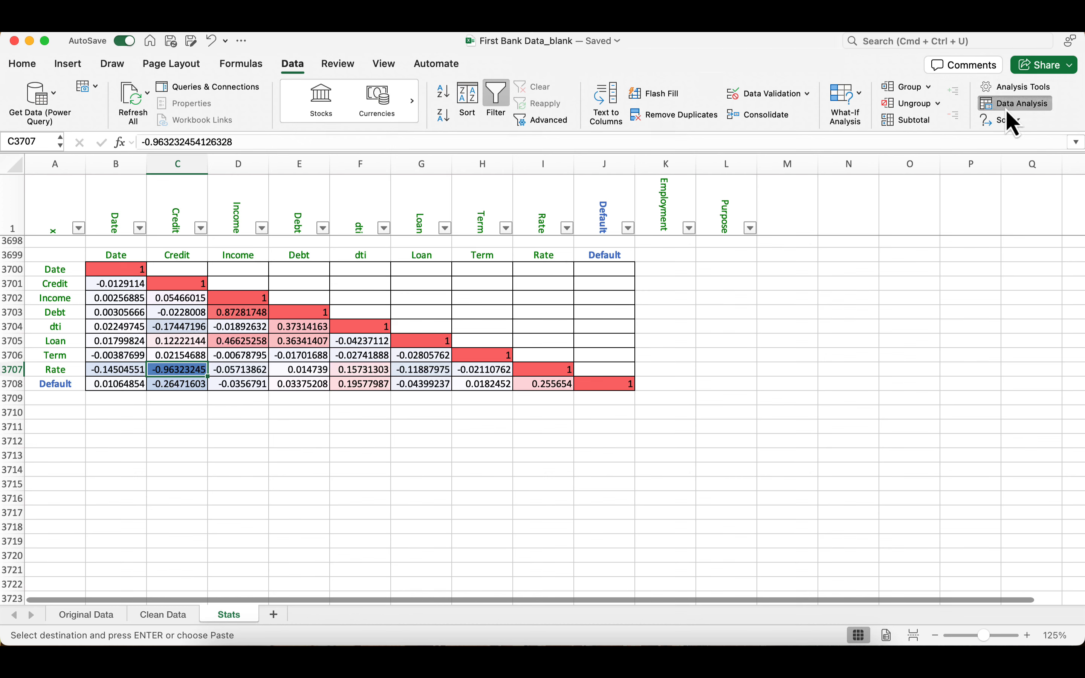
pyautogui.scroll(5, 386, 260)
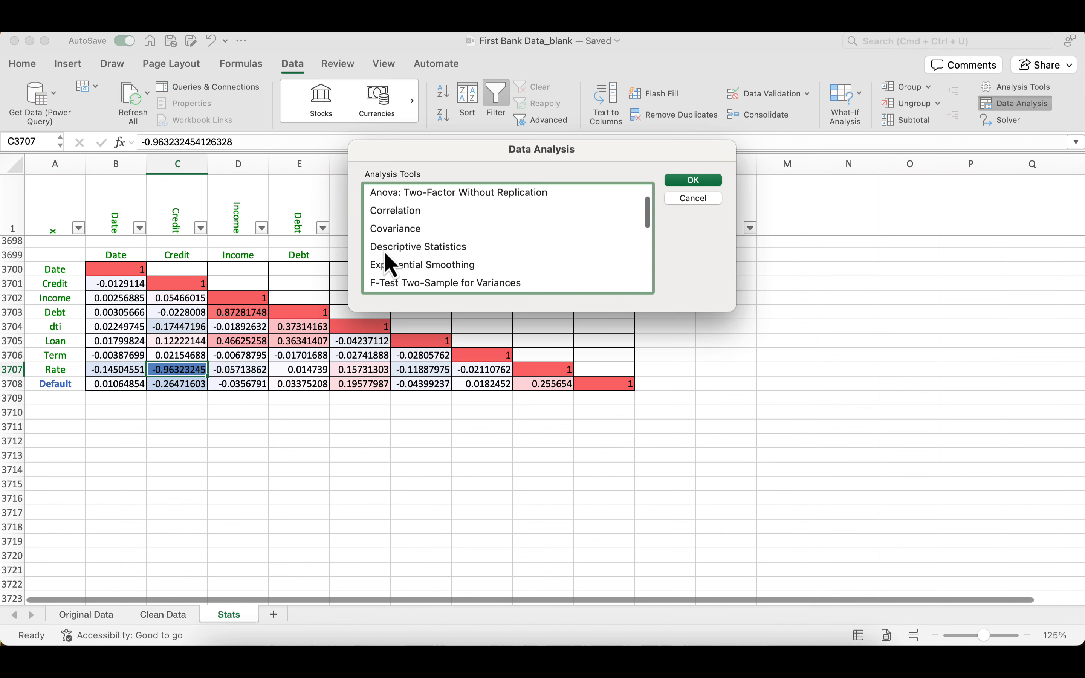
pyautogui.click(439, 249)
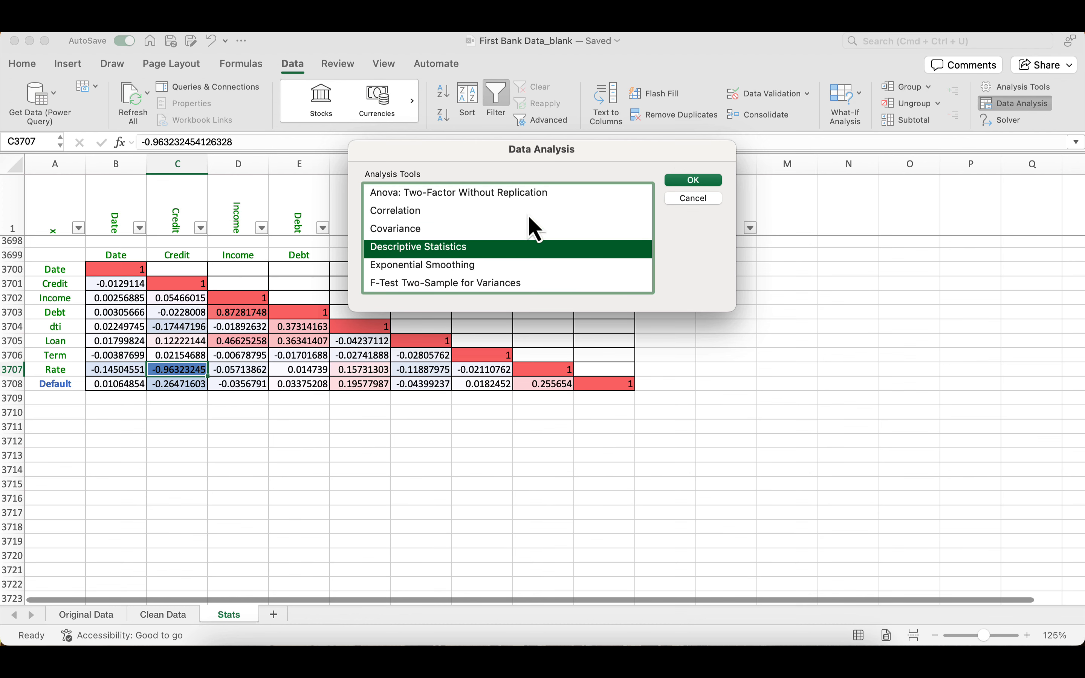
pyautogui.click(694, 179)
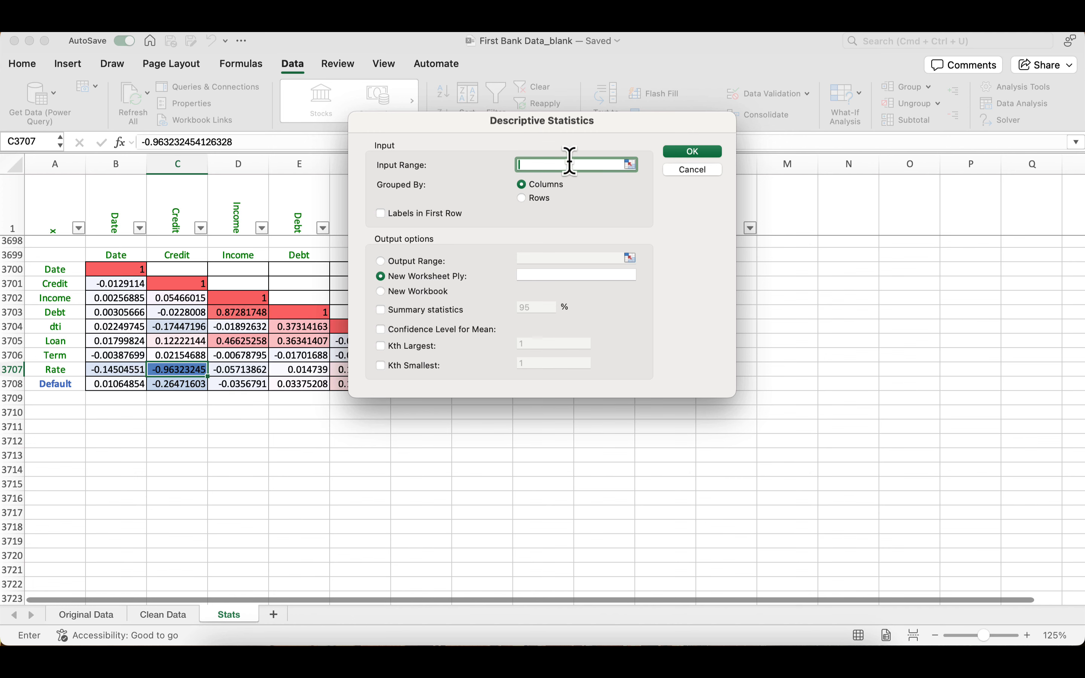
# - Set the Descriptive Statistics input range to $B$2:$J$3685, covering the Date through Default columns
pyautogui.click(630, 165)
pyautogui.scroll(10, 630, 288)
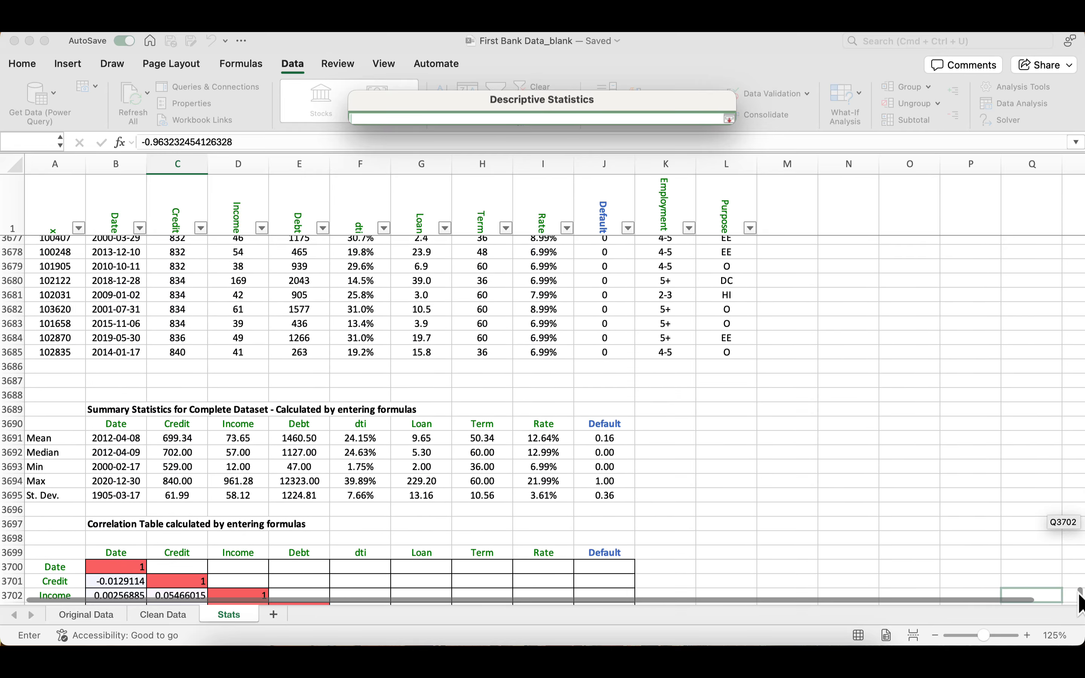
pyautogui.moveTo(1081, 601); pyautogui.dragTo(1080, 180)
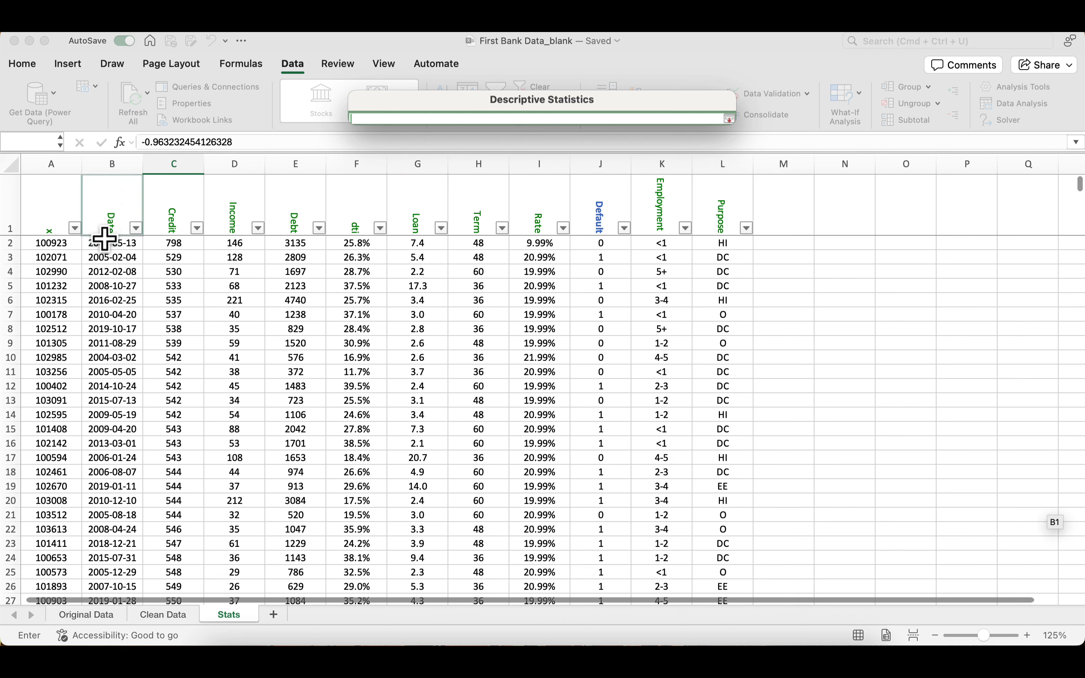
pyautogui.moveTo(103, 243); pyautogui.dragTo(622, 250)
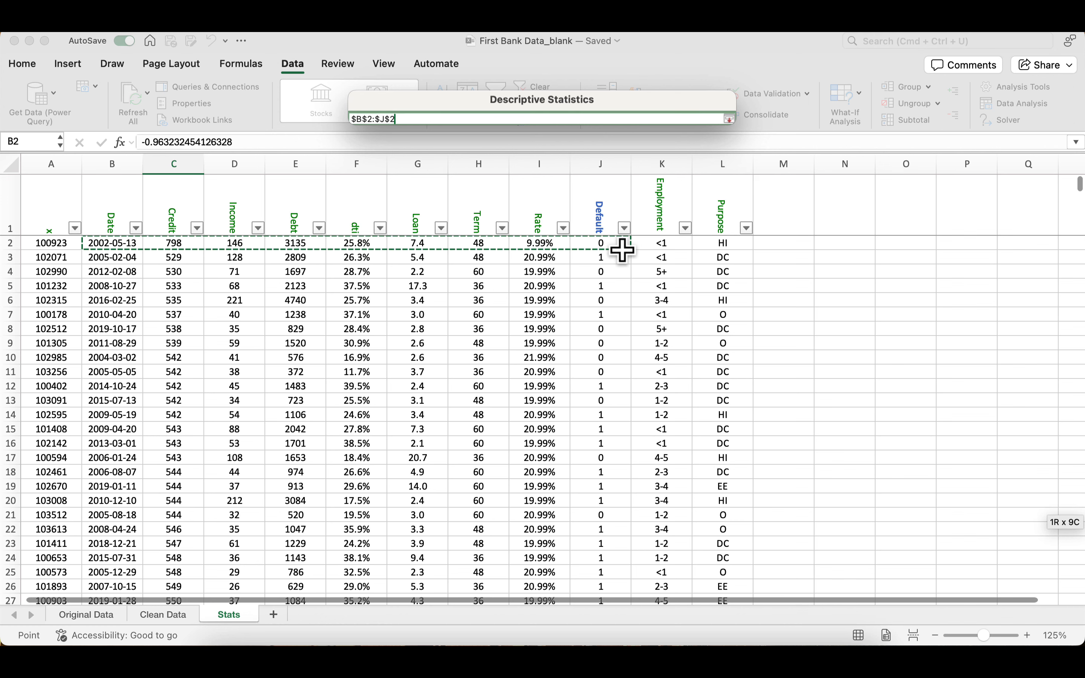
pyautogui.press('super+shift+Down')
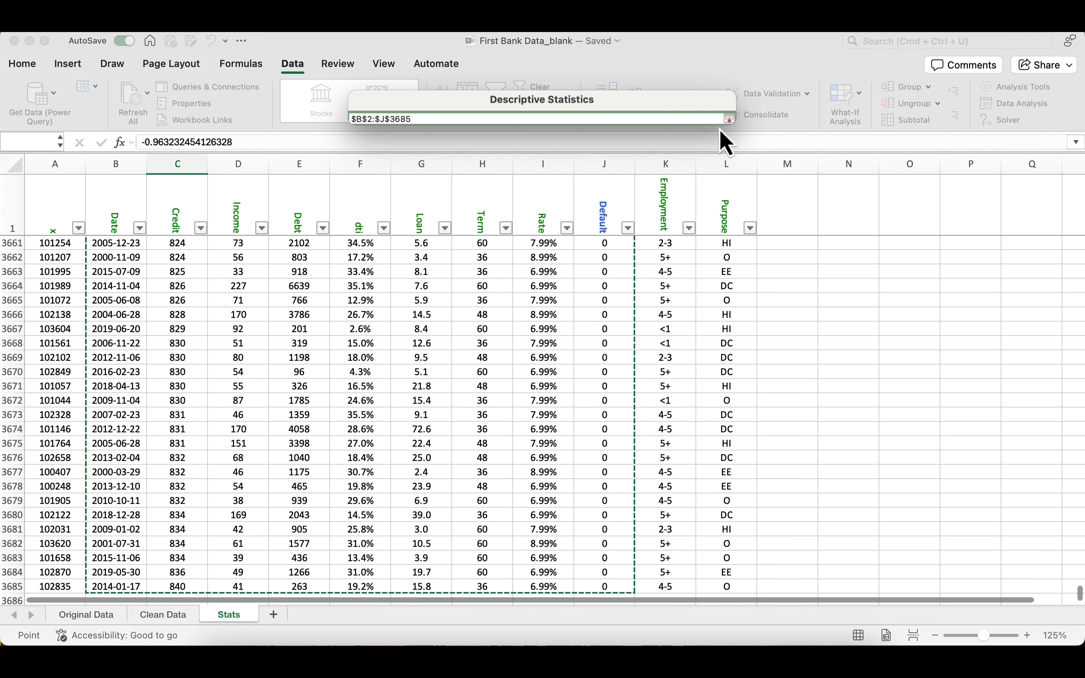
pyautogui.click(729, 120)
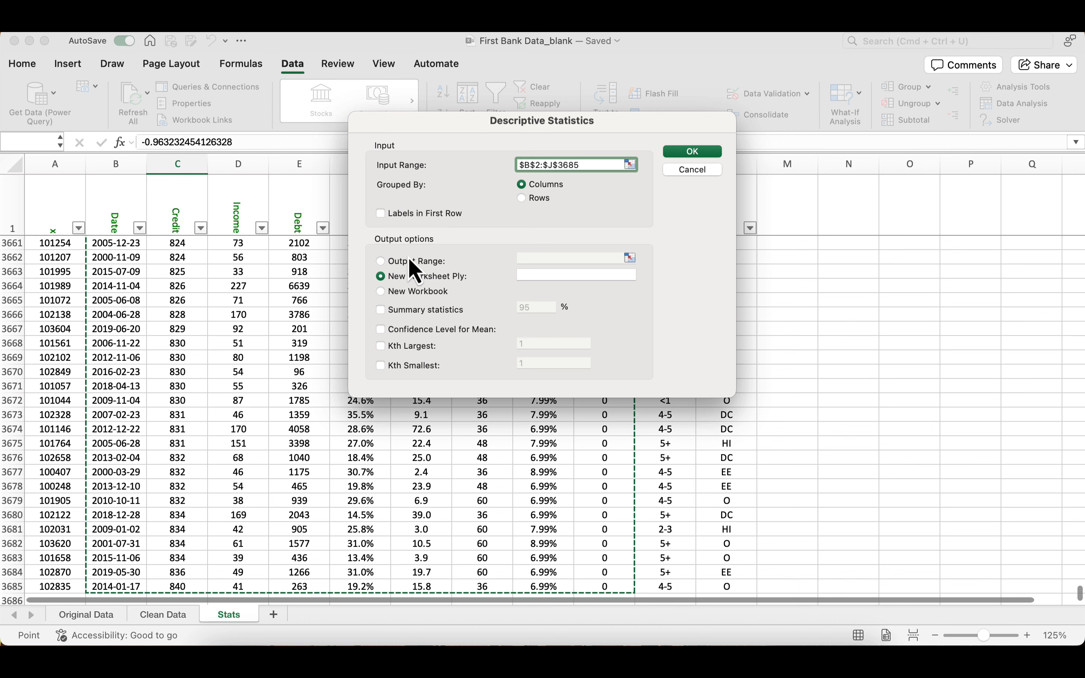
# - Output the descriptive statistics to $B$3712 with Summary statistics enabled, and run the analysis
pyautogui.click(384, 264)
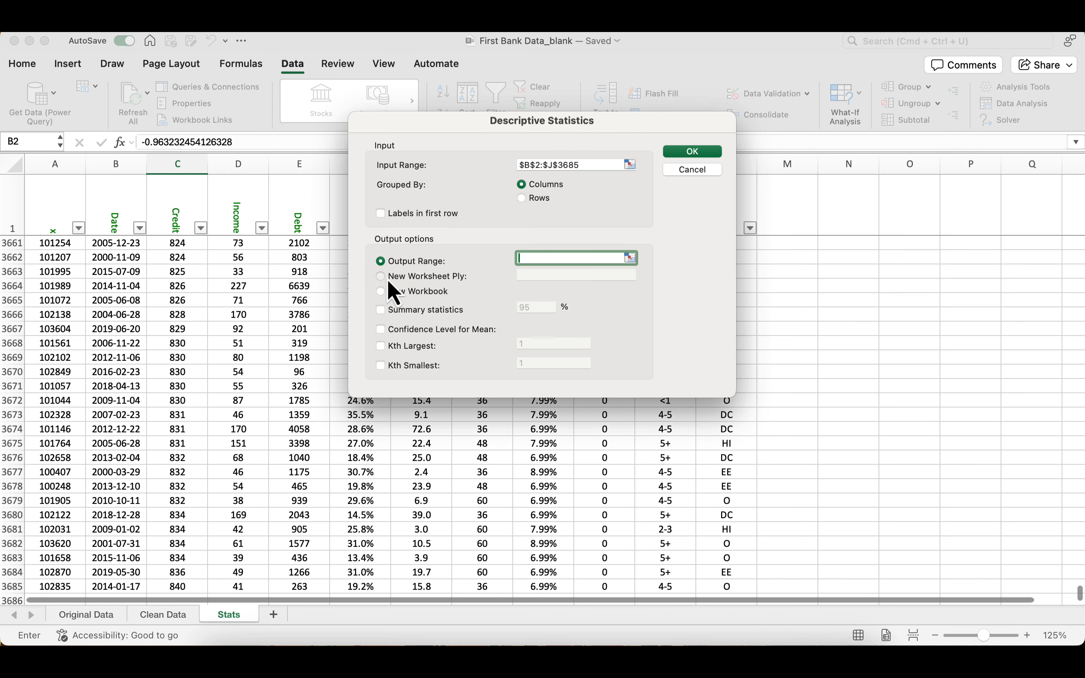
pyautogui.click(390, 277)
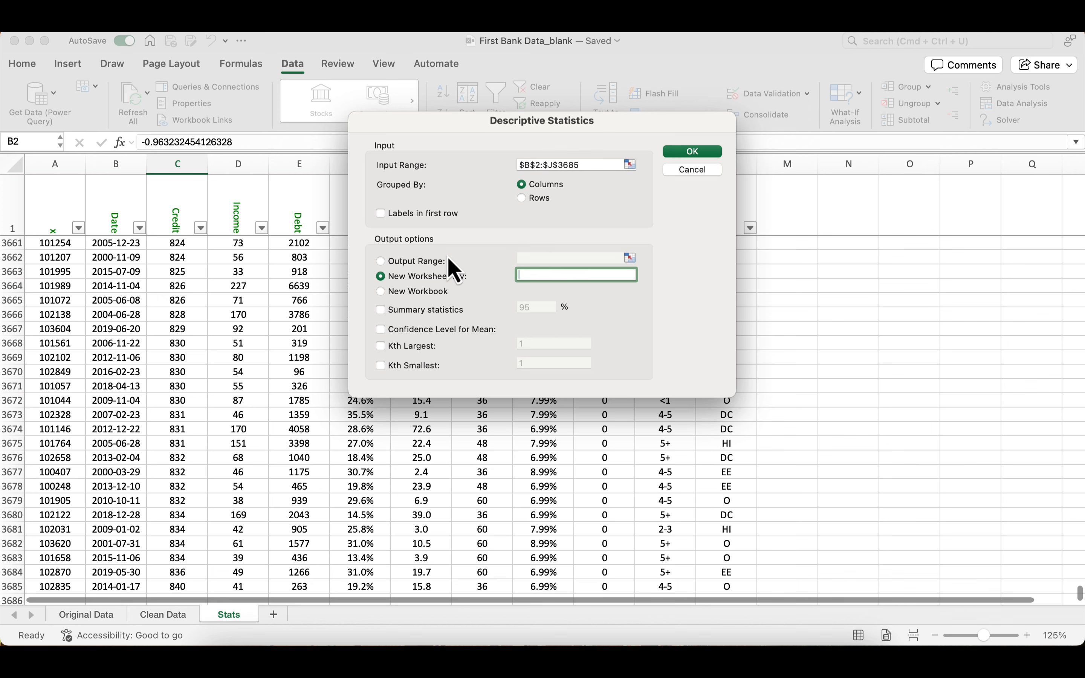
pyautogui.click(411, 263)
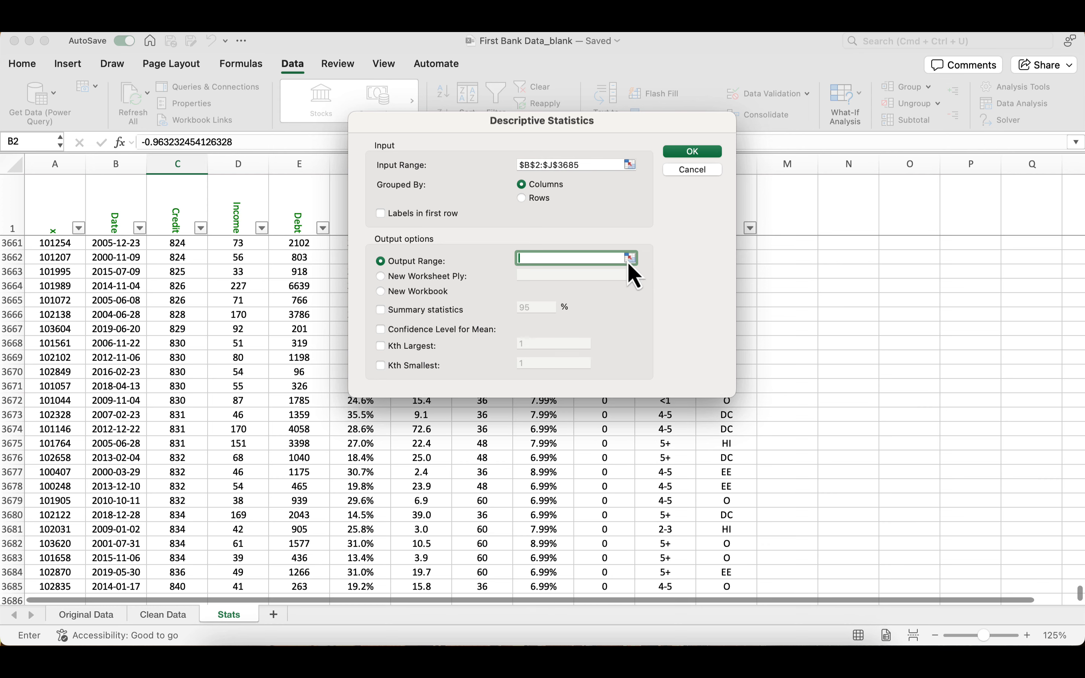
pyautogui.click(630, 259)
pyautogui.scroll(-5, 986, 516)
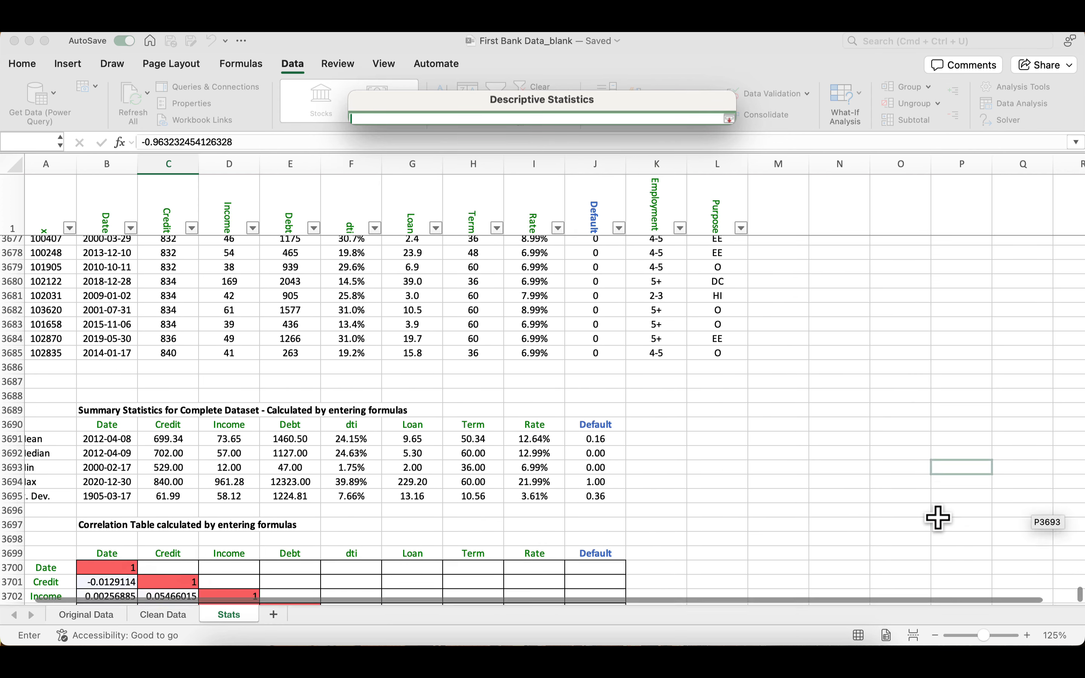
pyautogui.scroll(-5, 804, 489)
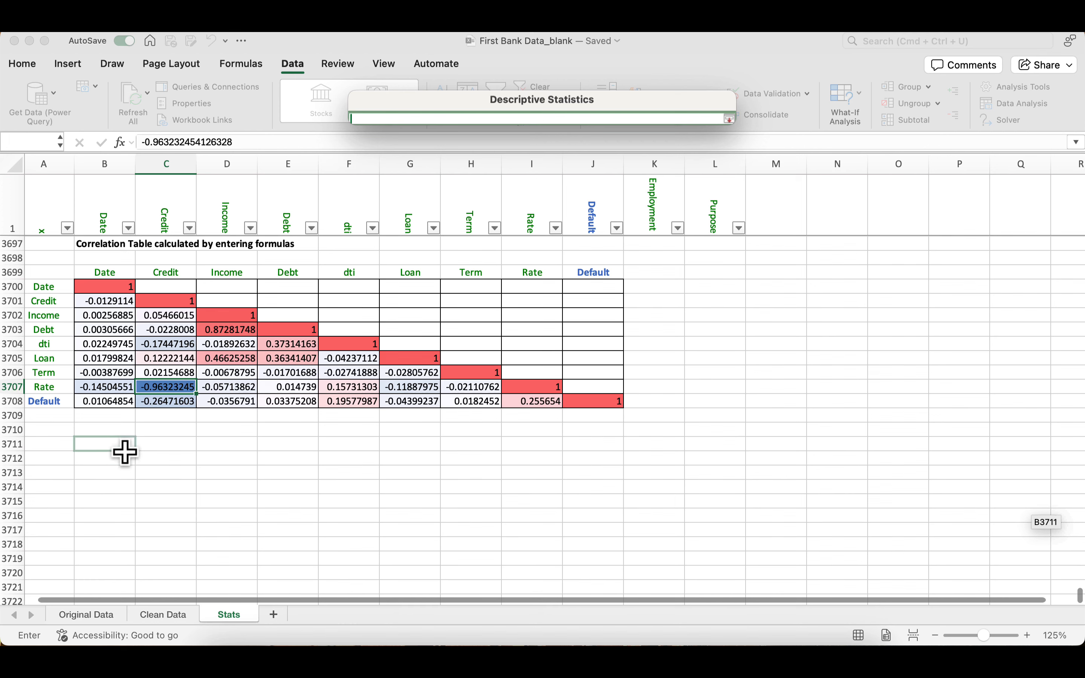
pyautogui.click(119, 460)
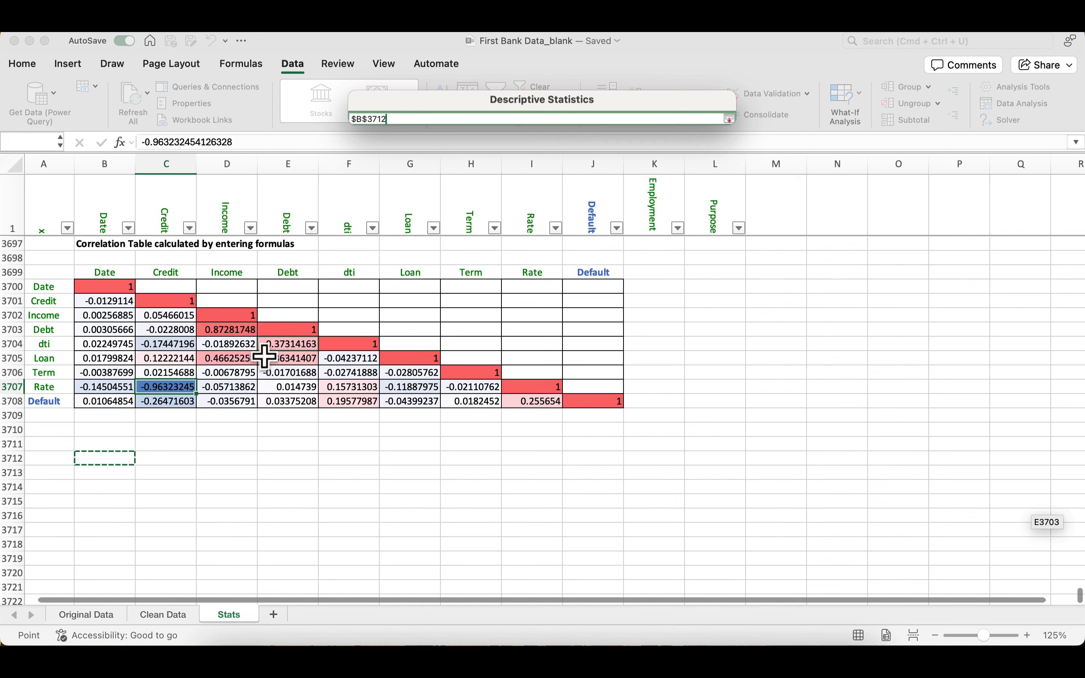
pyautogui.click(729, 120)
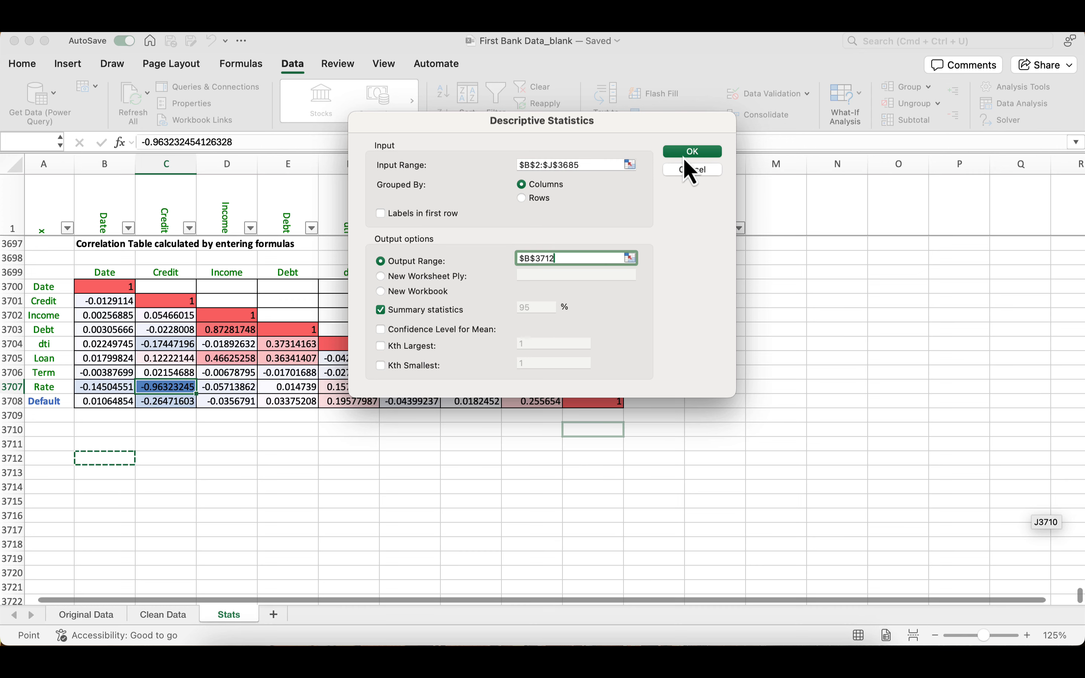
pyautogui.click(693, 152)
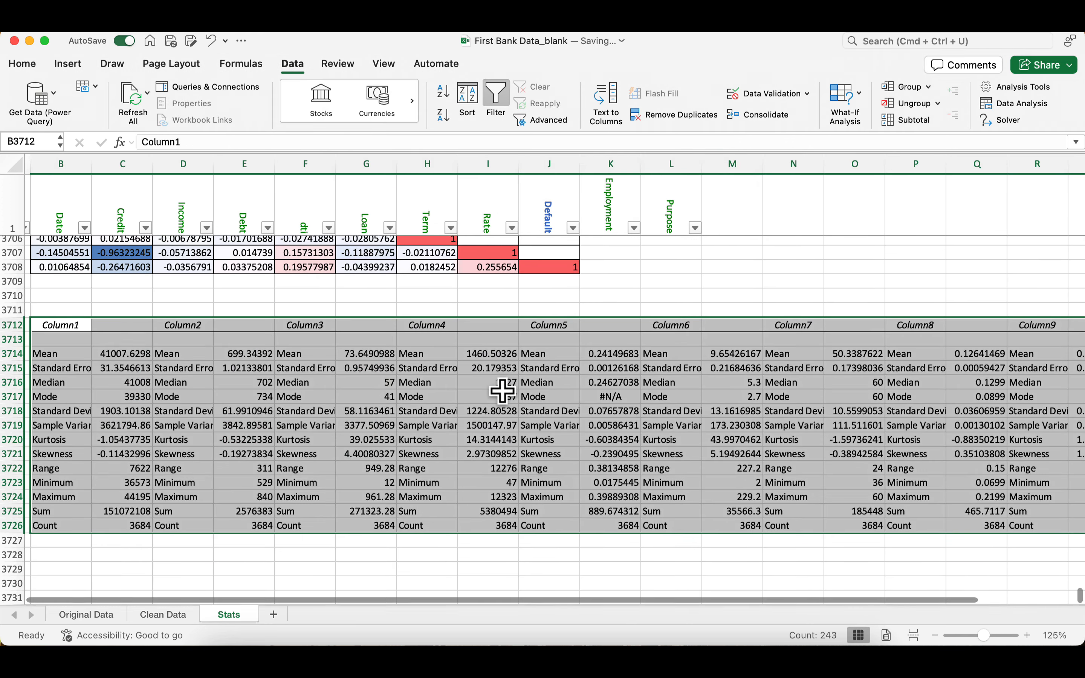
pyautogui.scroll(-1, 503, 391)
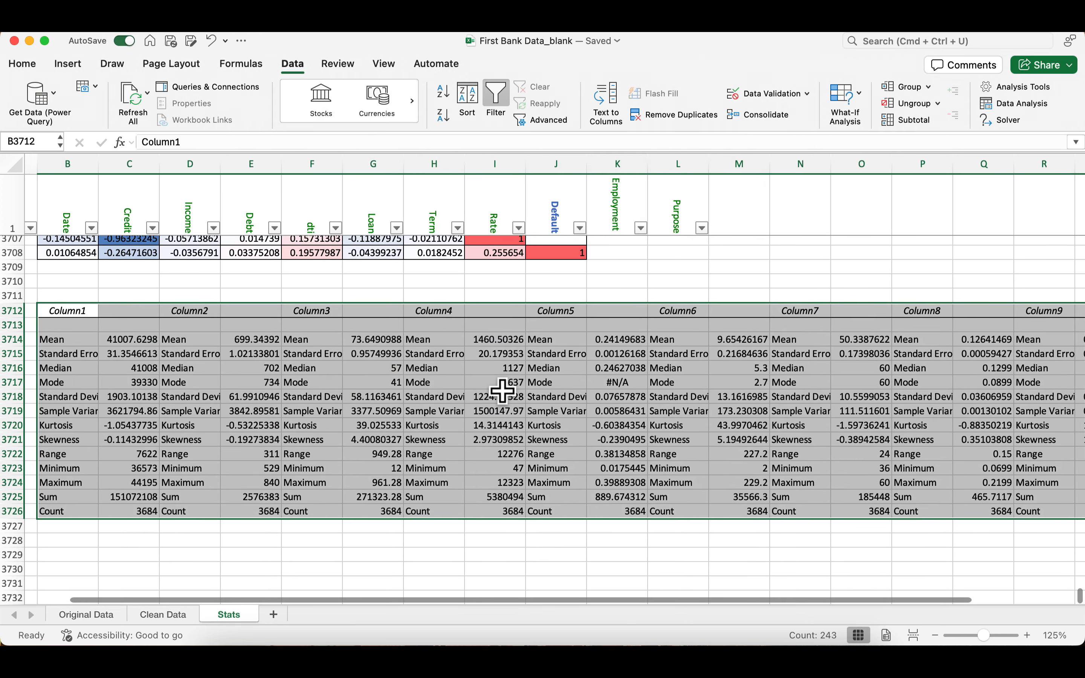
pyautogui.click(183, 312)
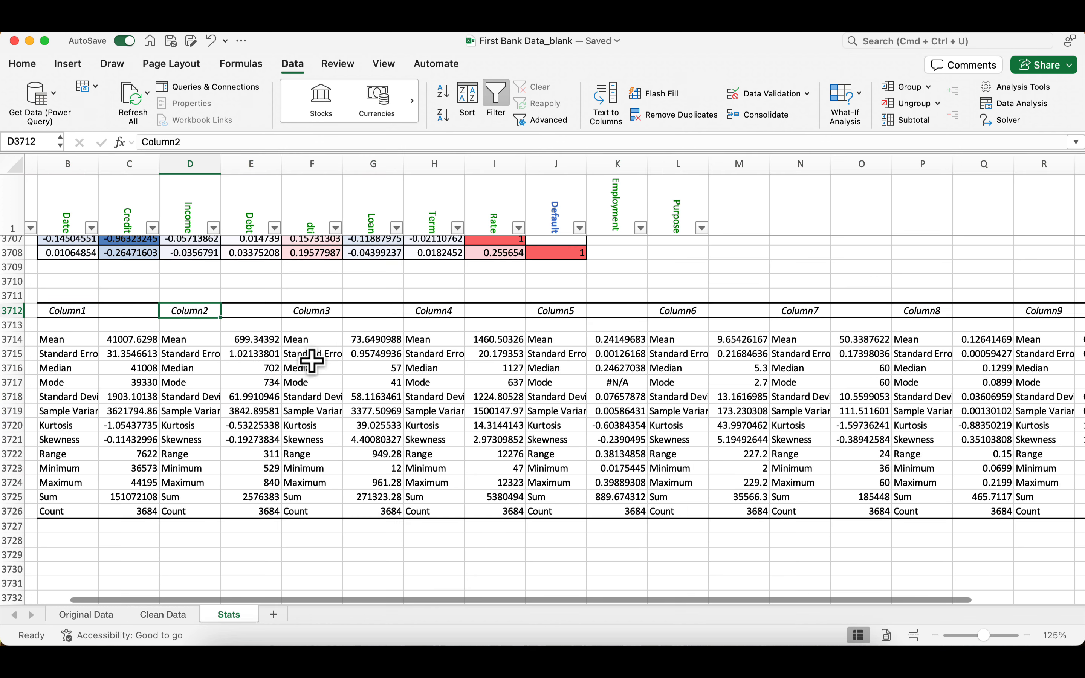
pyautogui.scroll(-3, 314, 363)
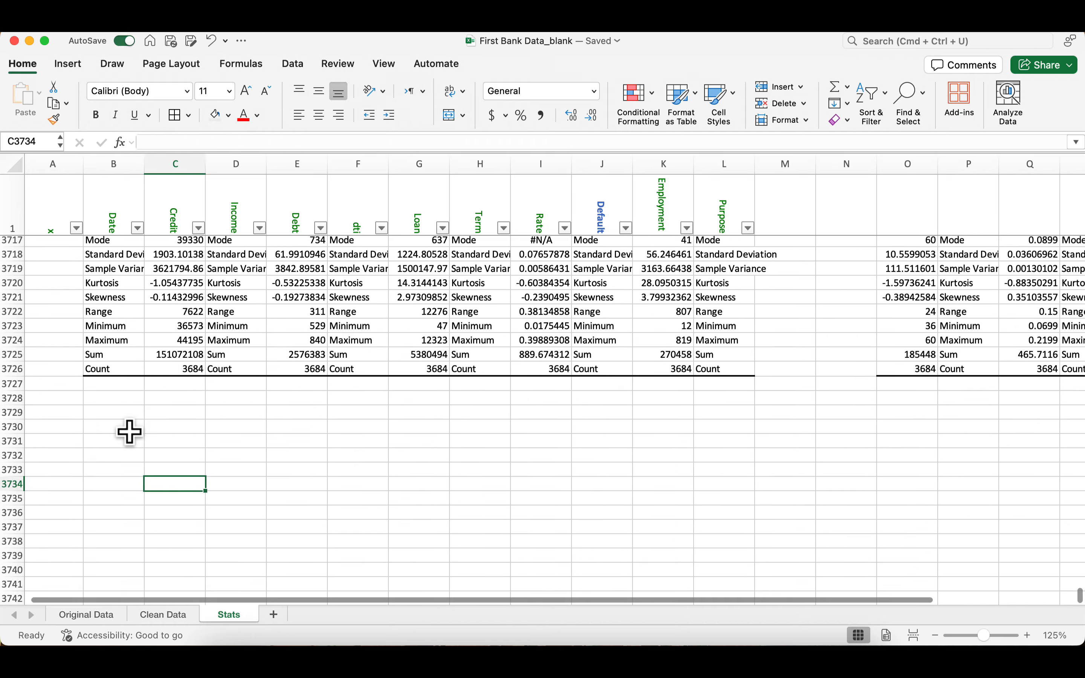
# - Select cell B3729 below the summary statistics and start a Correlation analysis with the Data Analysis tools
pyautogui.scroll(-1, 129, 431)
pyautogui.click(242, 407)
pyautogui.click(118, 398)
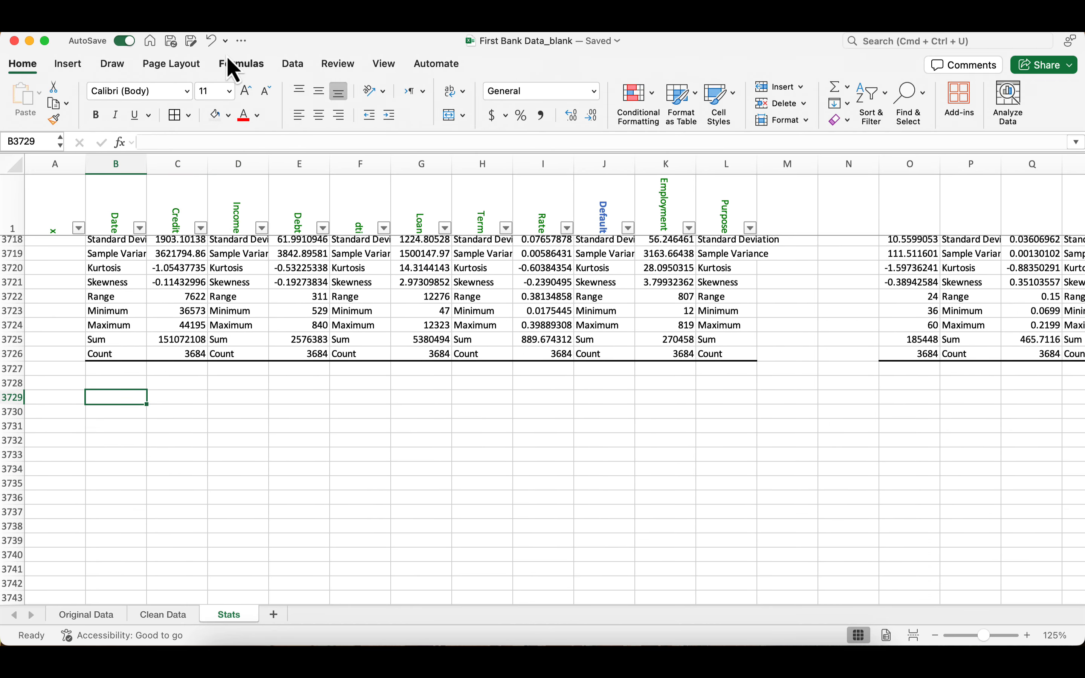
pyautogui.click(292, 64)
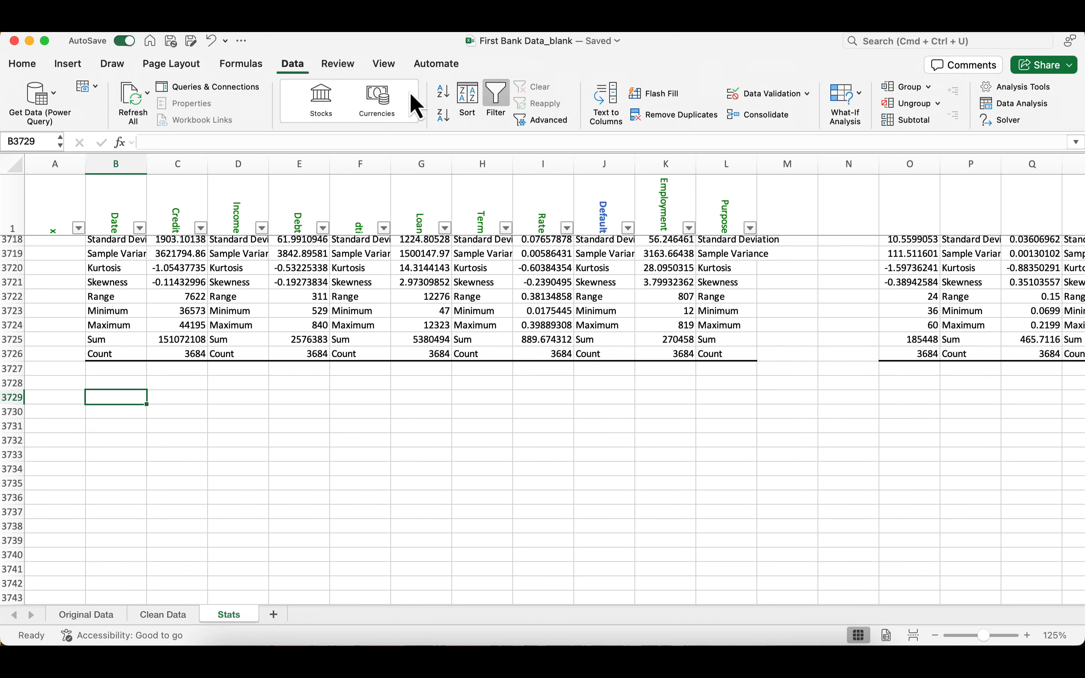
pyautogui.click(1007, 109)
pyautogui.click(694, 182)
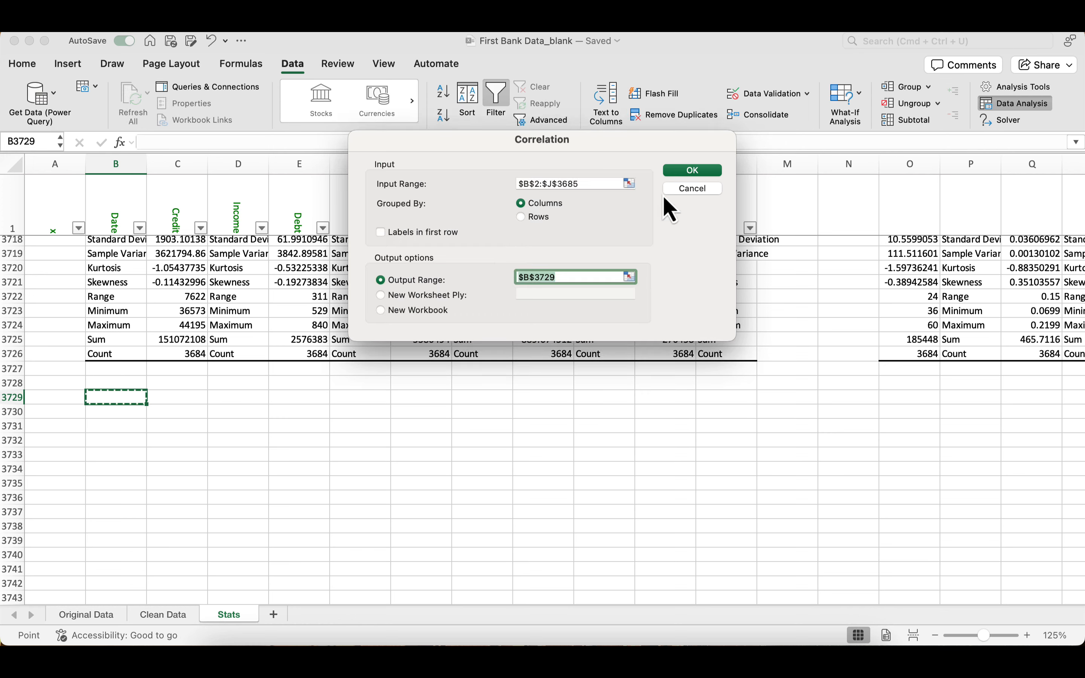
# - Run the correlation on $B$2:$J$3685 grouped by columns, with the output range at $B$3729
pyautogui.click(629, 184)
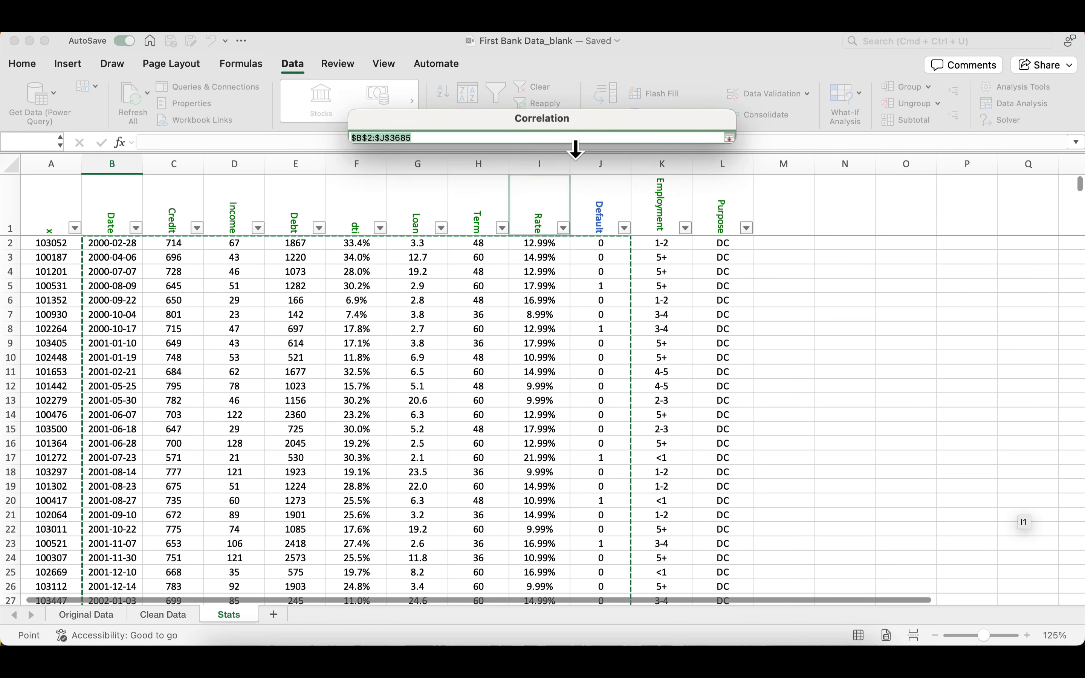
pyautogui.click(730, 139)
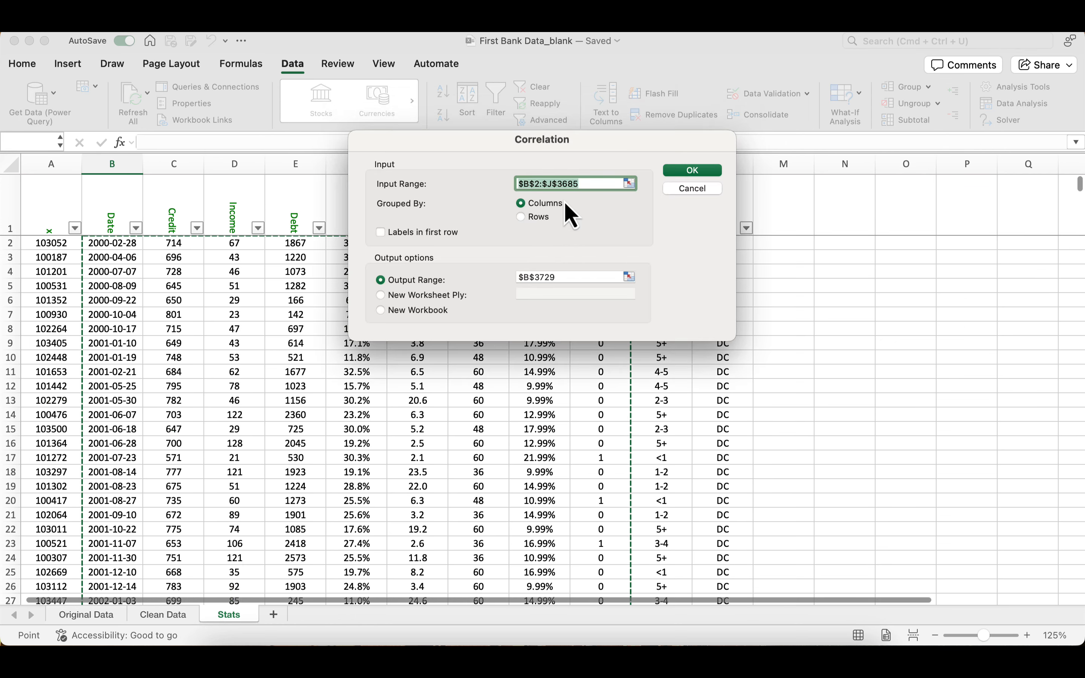
pyautogui.click(628, 276)
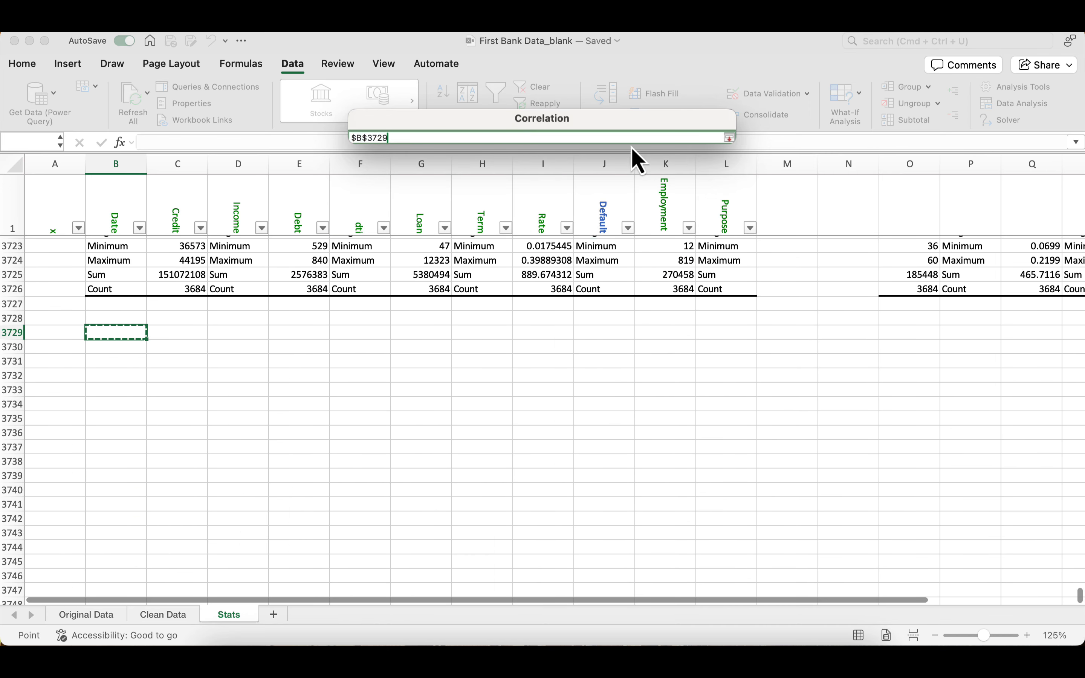
pyautogui.click(729, 138)
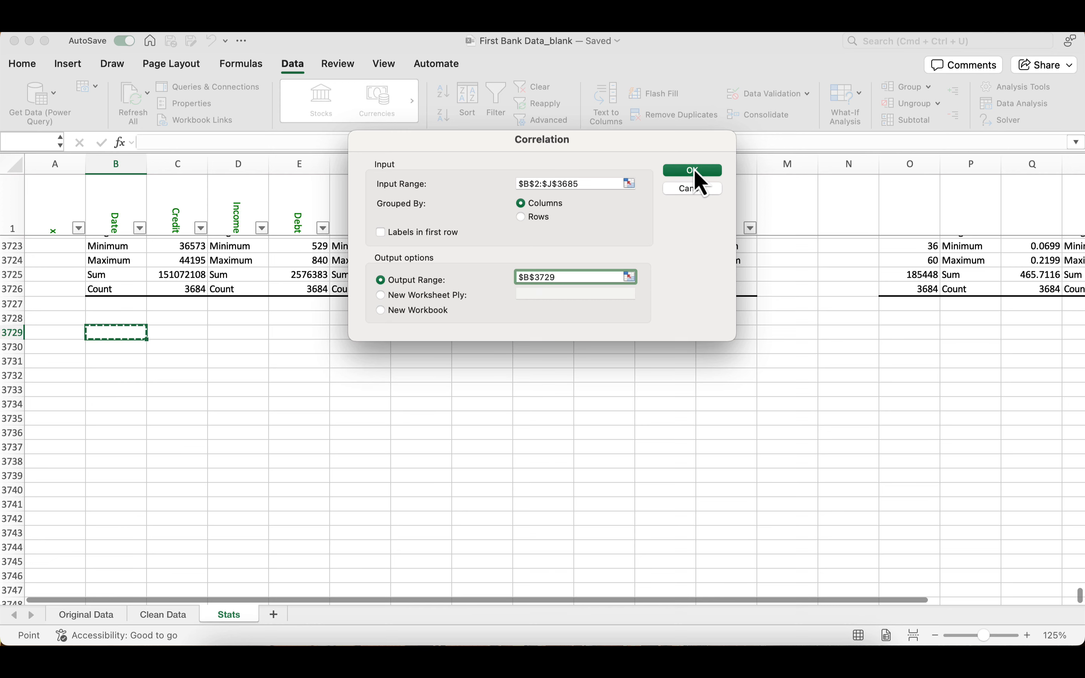
pyautogui.click(693, 172)
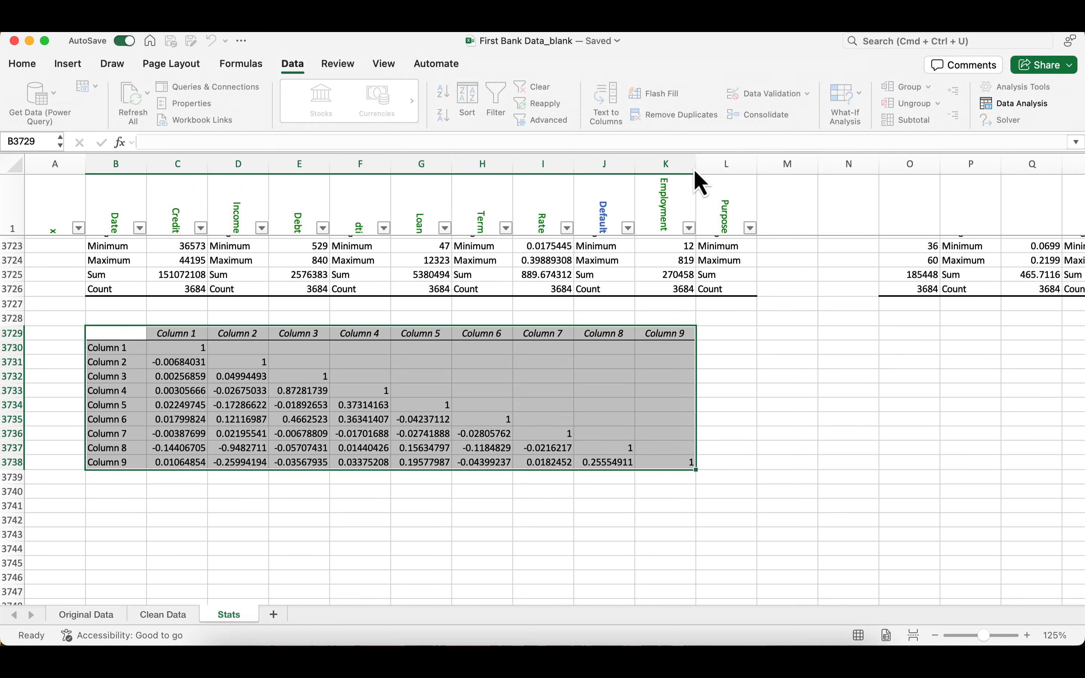
# - Copy and paste the title "Correlation Table - Calculated using Data Analytics Add-in (then color-coded)" and the Date to Default column headers at B3728
pyautogui.click(237, 577)
pyautogui.scroll(-2, 233, 442)
pyautogui.press('super+c')
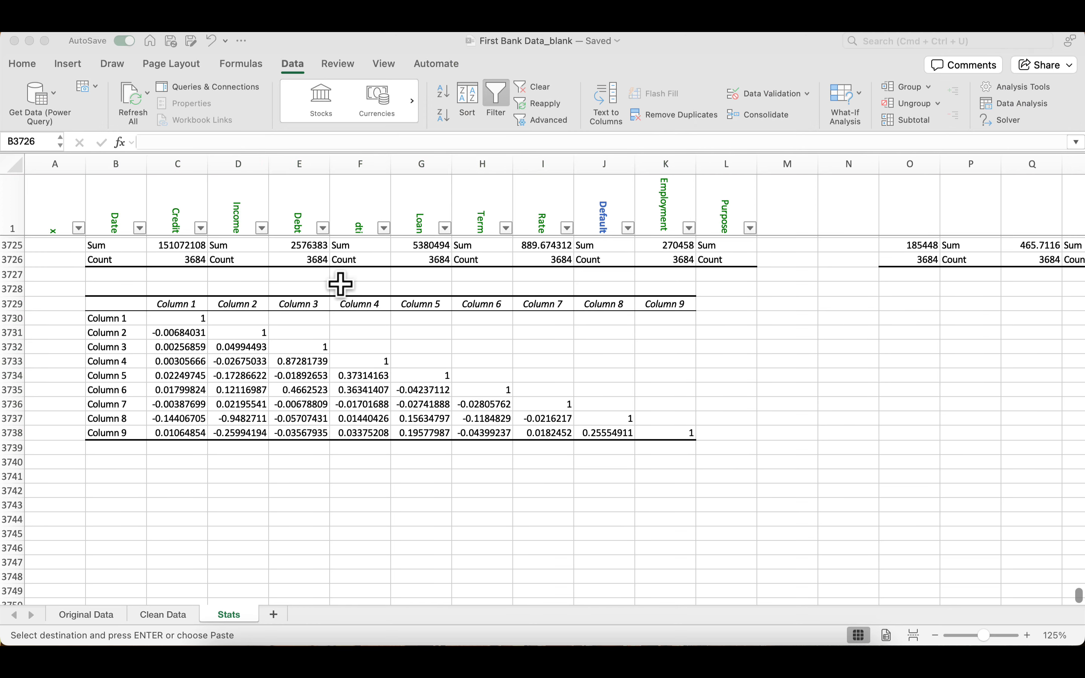
pyautogui.click(134, 290)
pyautogui.press('super+v')
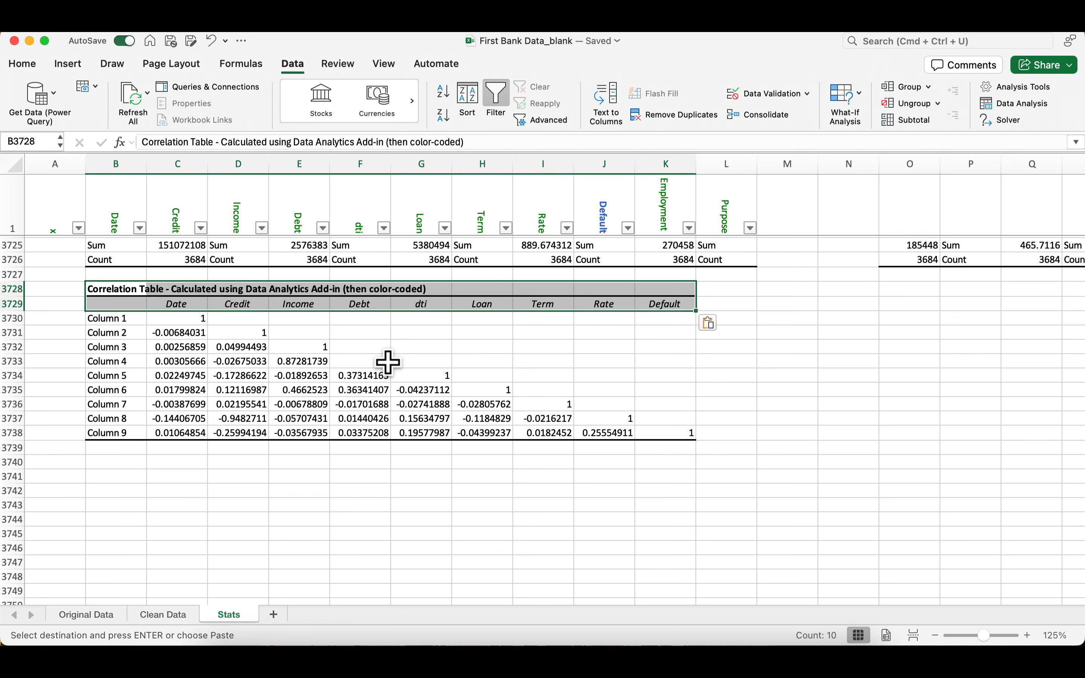
# - Replace the correlation table's Column 1 to Column 9 row labels with the copied variable names Date through Default, starting at B3730
pyautogui.press('super+grave')
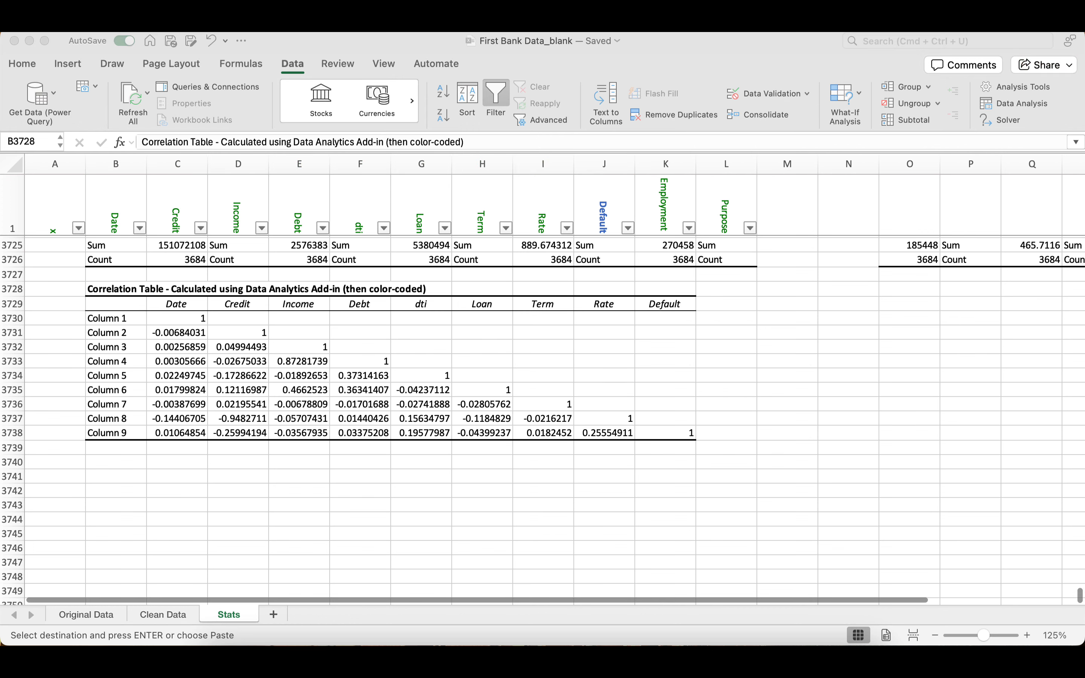
pyautogui.click(103, 321)
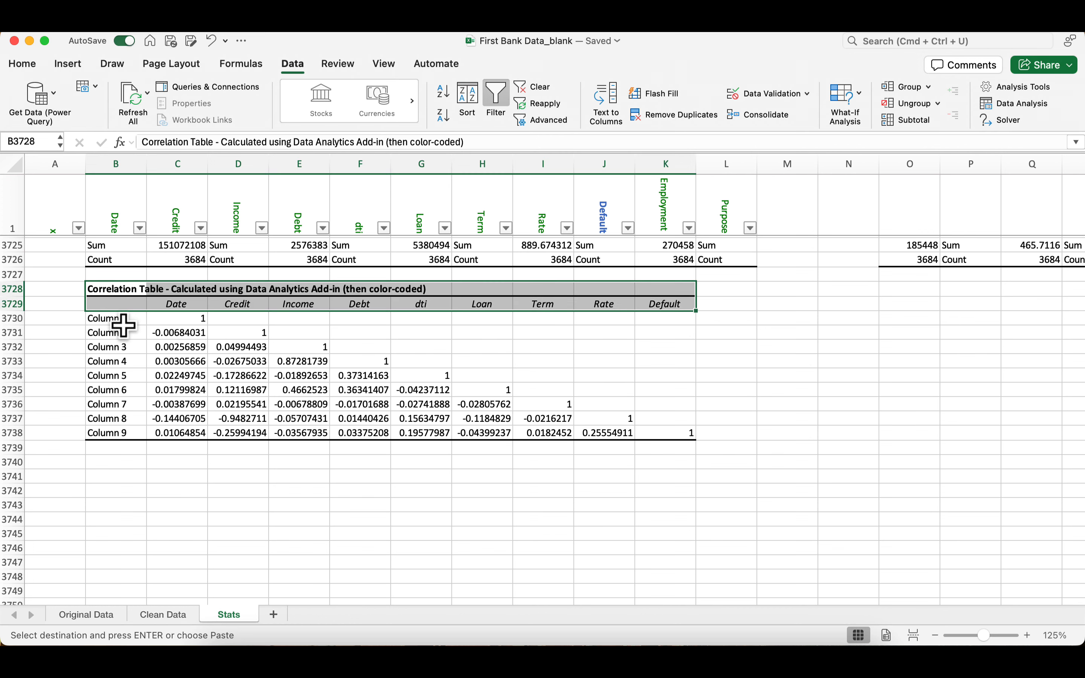
pyautogui.click(108, 320)
pyautogui.press('super+v')
pyautogui.click(114, 476)
pyautogui.click(278, 476)
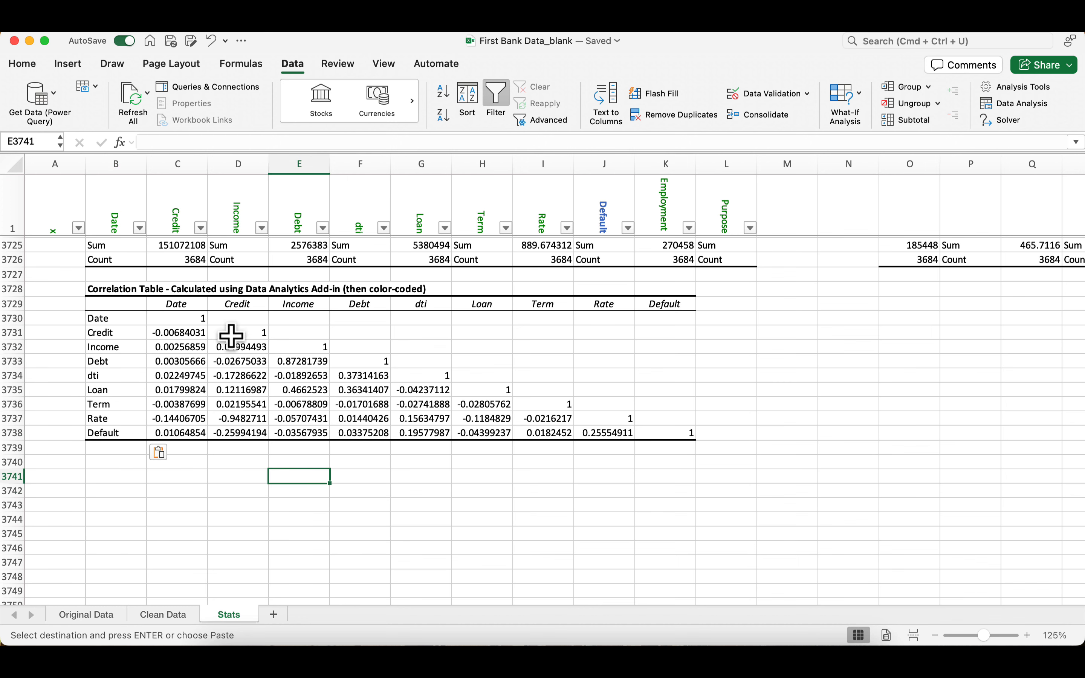
# - Color-code the correlation values in C3730:K3738 with the Red-White-Blue conditional formatting color scale
pyautogui.moveTo(184, 305); pyautogui.dragTo(605, 317)
pyautogui.click(353, 419)
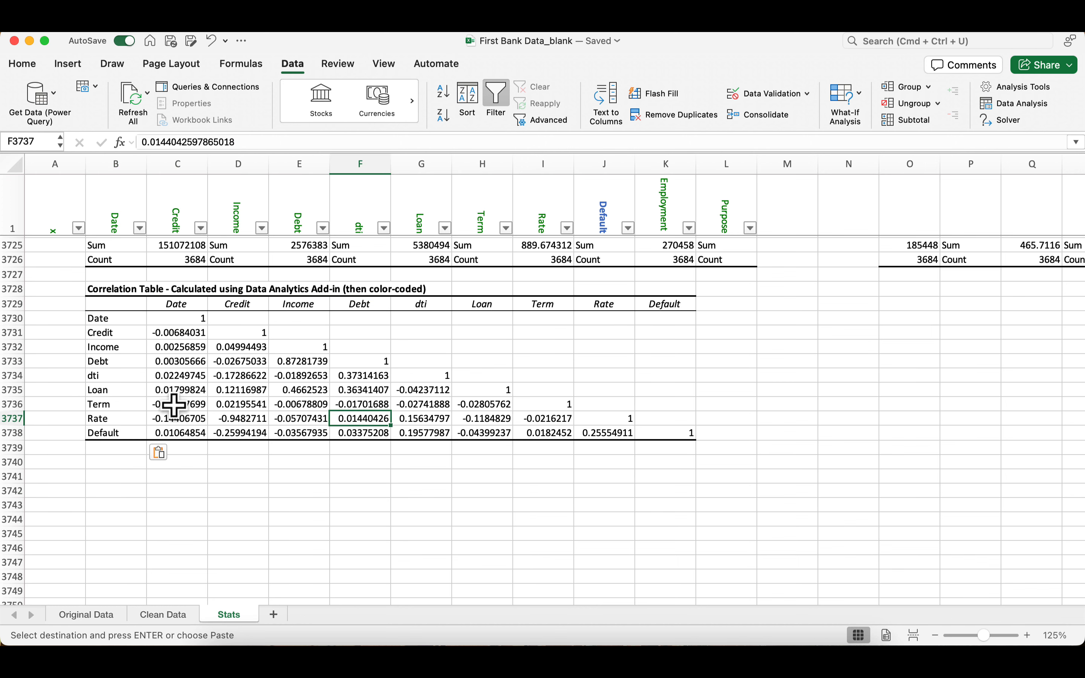
pyautogui.click(152, 317)
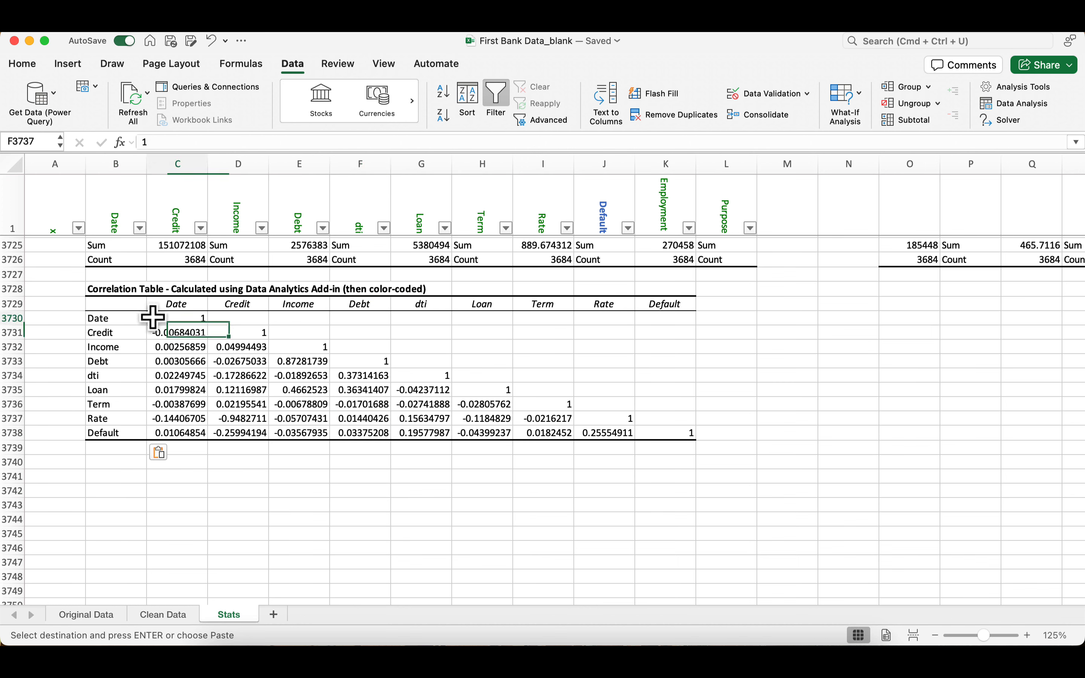
pyautogui.moveTo(153, 317); pyautogui.dragTo(658, 431)
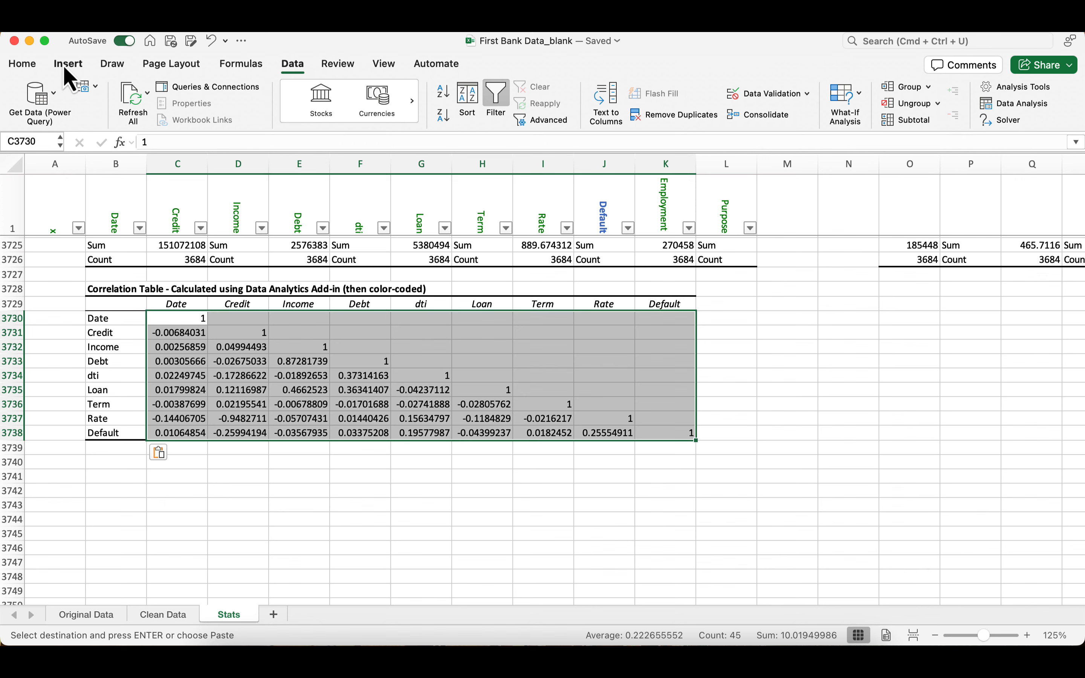
pyautogui.click(27, 68)
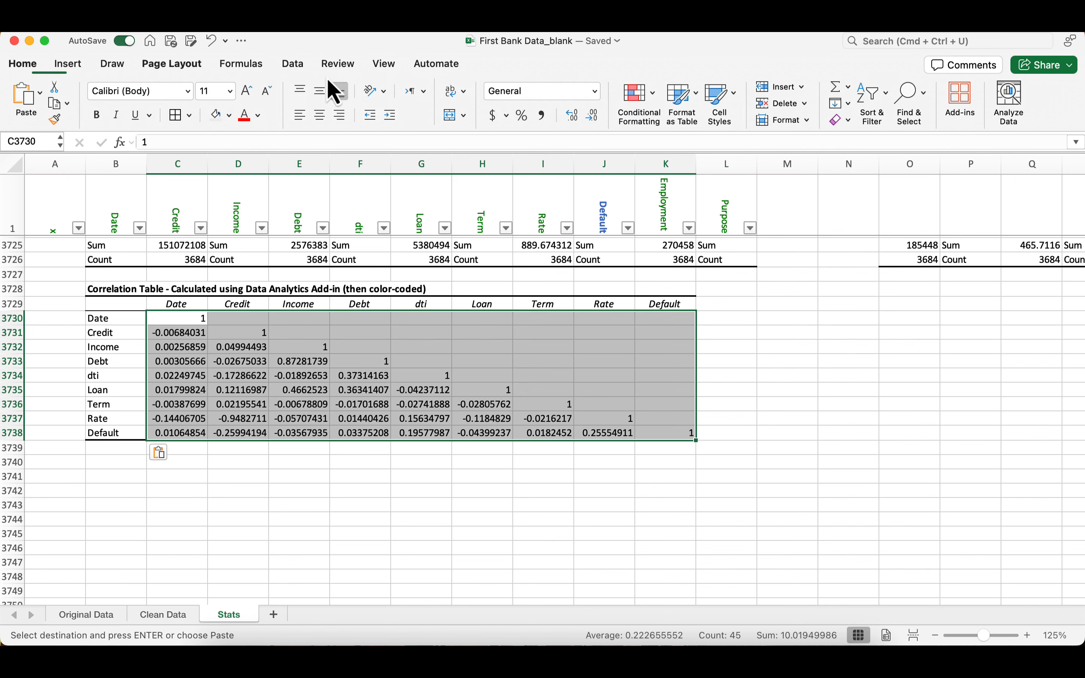
pyautogui.click(646, 101)
pyautogui.moveTo(722, 184)
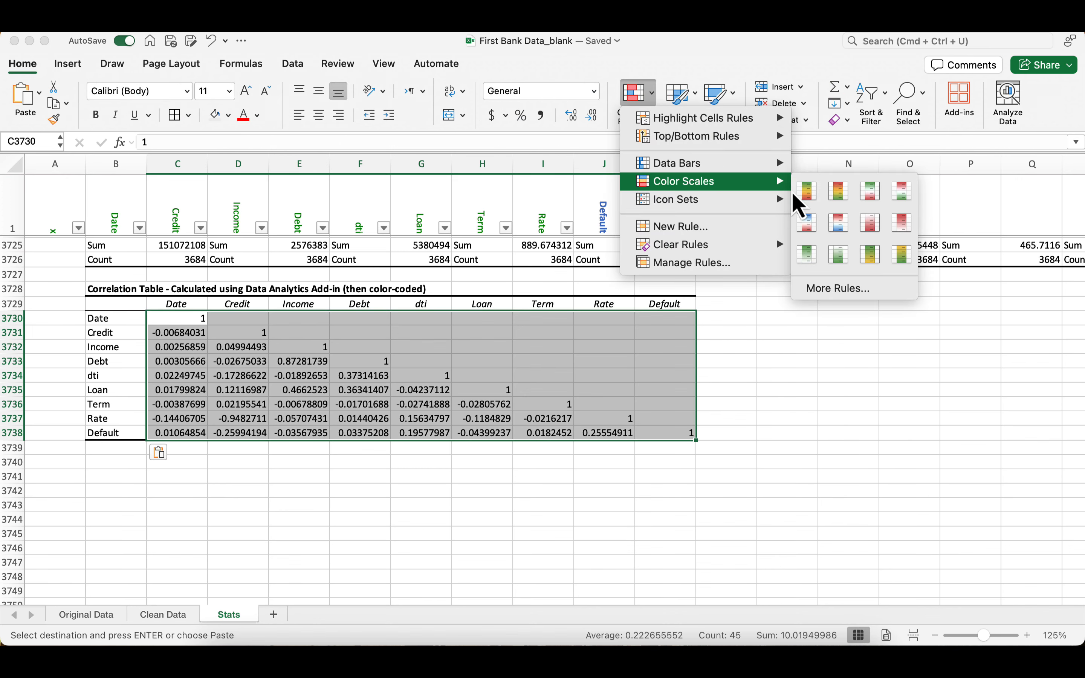
pyautogui.click(837, 227)
pyautogui.click(594, 479)
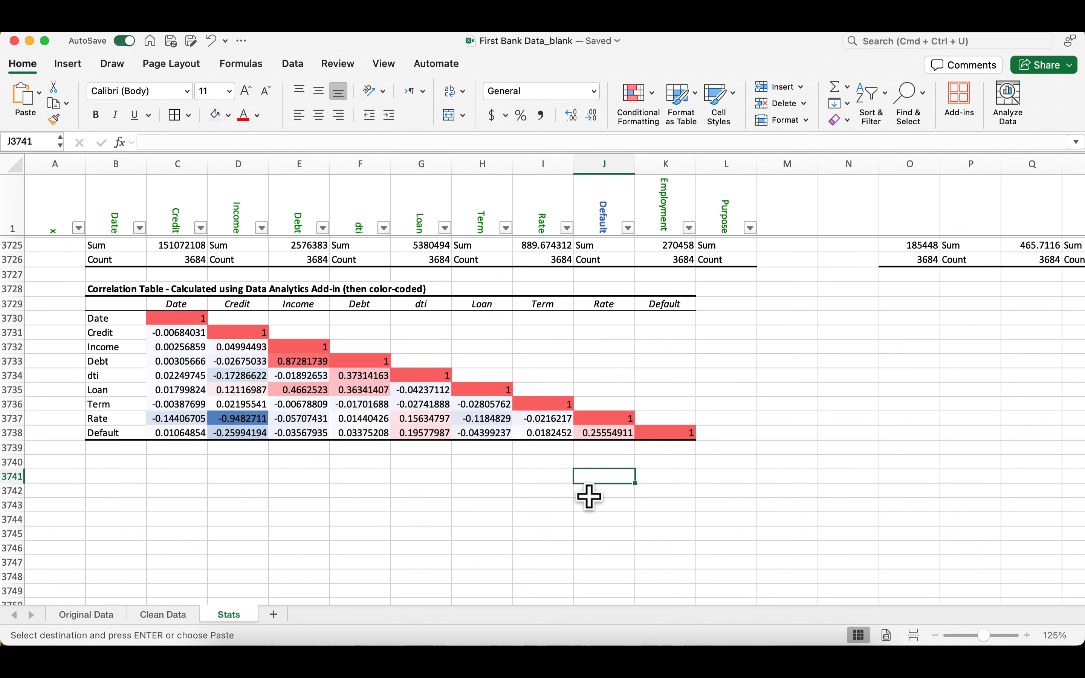
pyautogui.click(487, 547)
pyautogui.scroll(2, 489, 540)
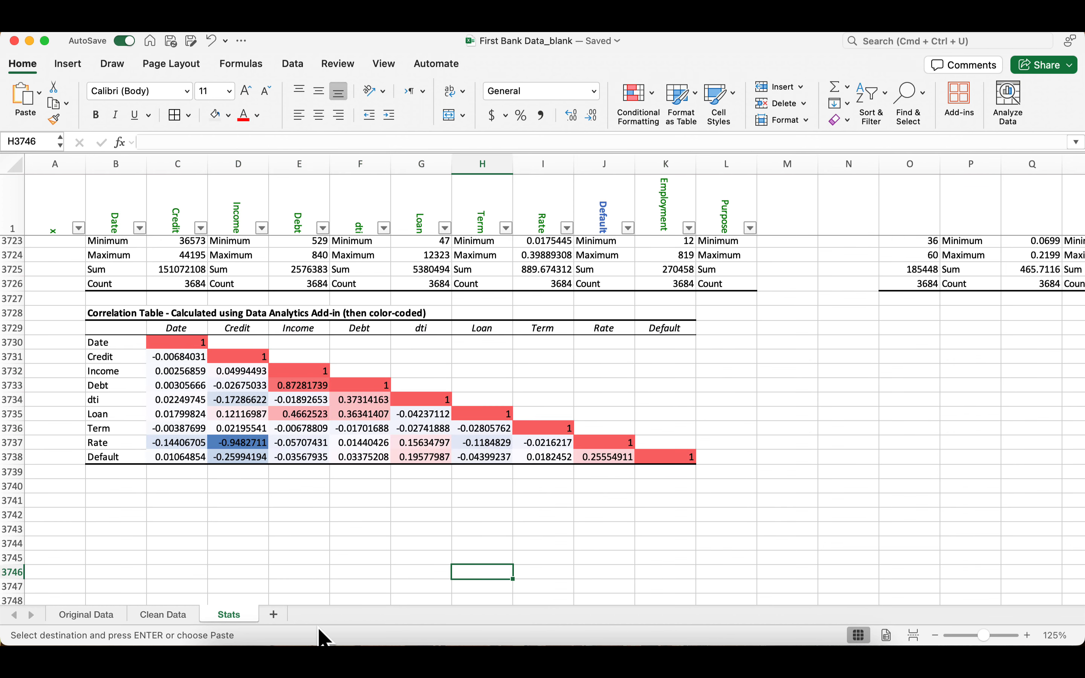
# - Add a new worksheet after Stats and name it "Filtered Subset"
pyautogui.click(273, 615)
pyautogui.doubleClick(283, 619)
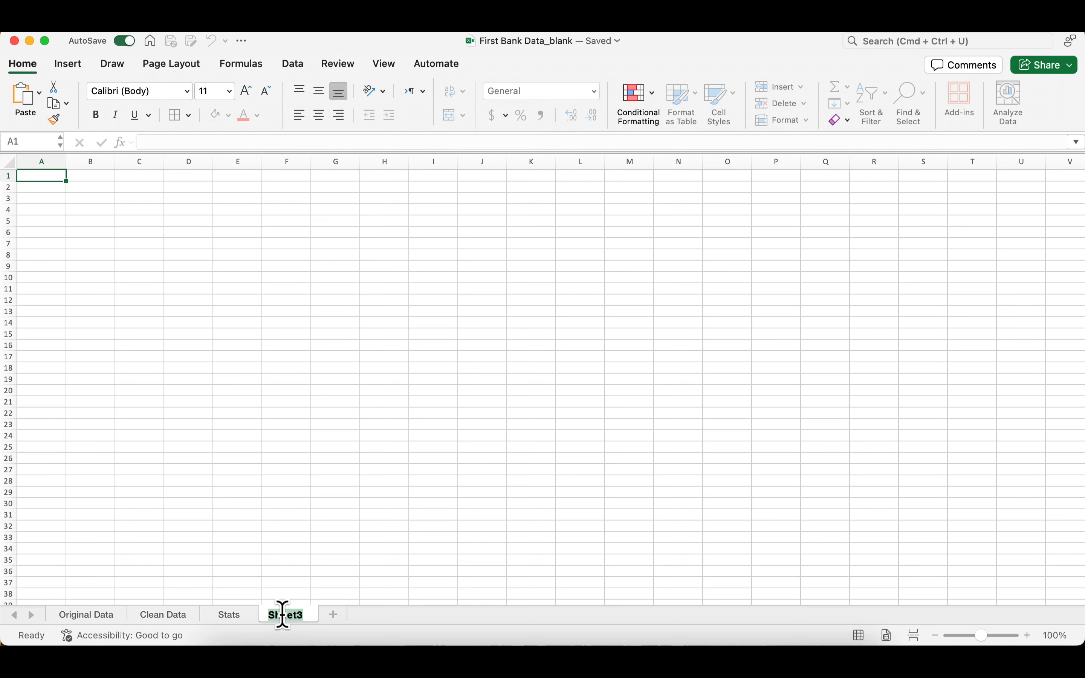
pyautogui.write('Filtered Subset')
pyautogui.press('Return')
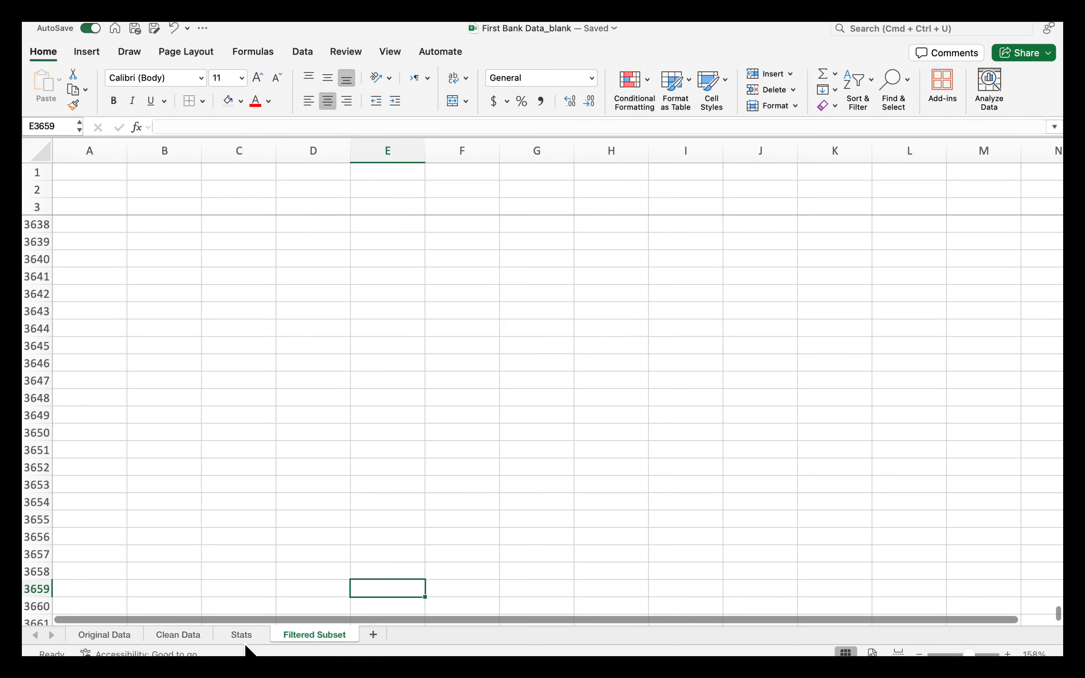
# - Copy the loan data with headers, A1:L3685, from the Stats sheet and paste it at A1 of the Filtered Subset sheet
pyautogui.click(247, 637)
pyautogui.scroll(5, 380, 356)
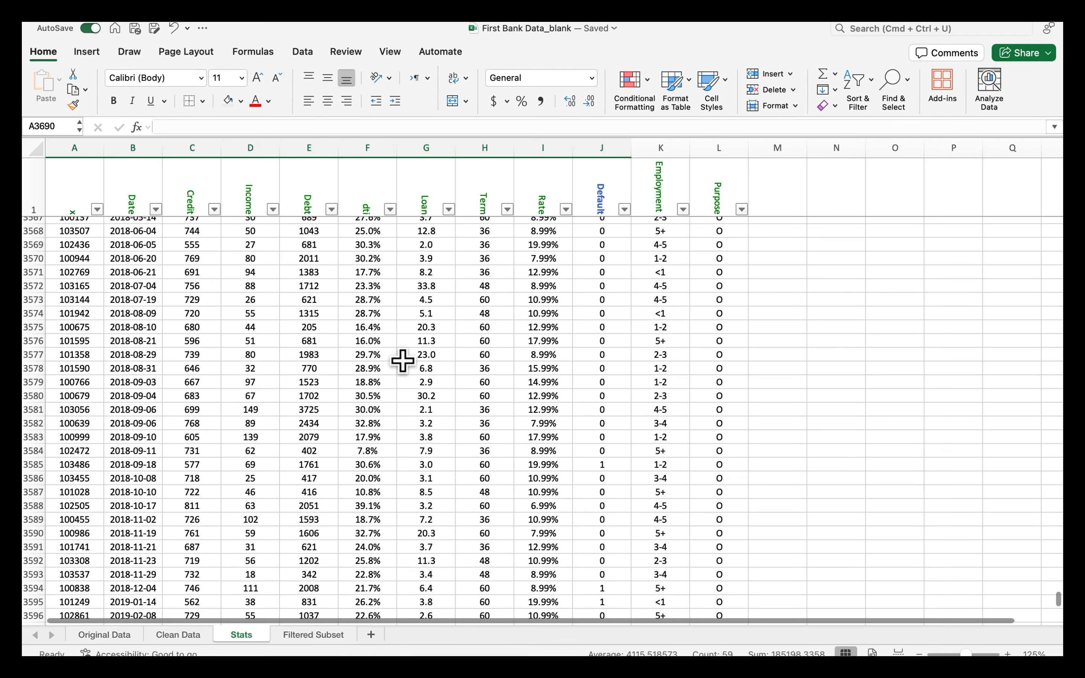
pyautogui.moveTo(1057, 606); pyautogui.dragTo(1059, 172)
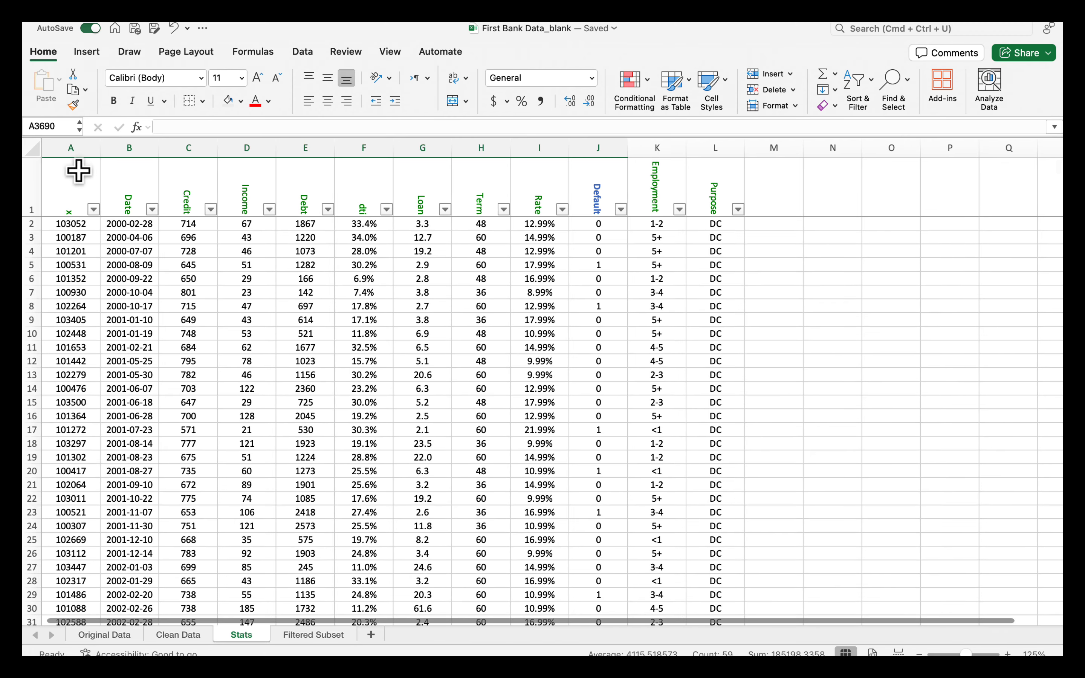
pyautogui.moveTo(78, 170); pyautogui.dragTo(717, 220)
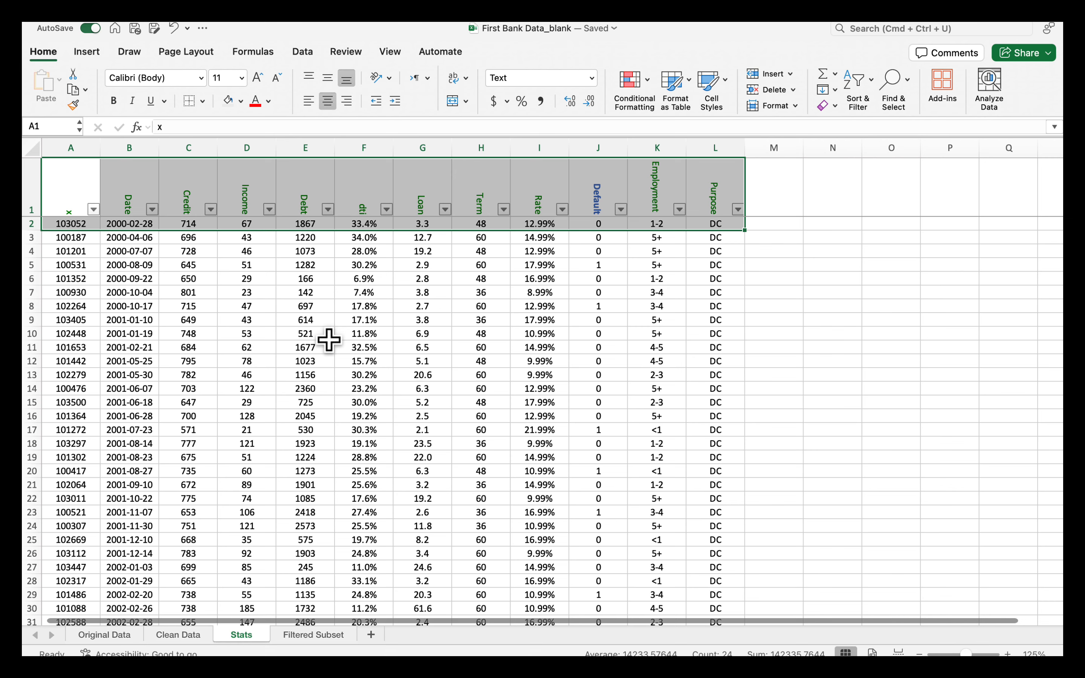
pyautogui.press('super+shift+Down')
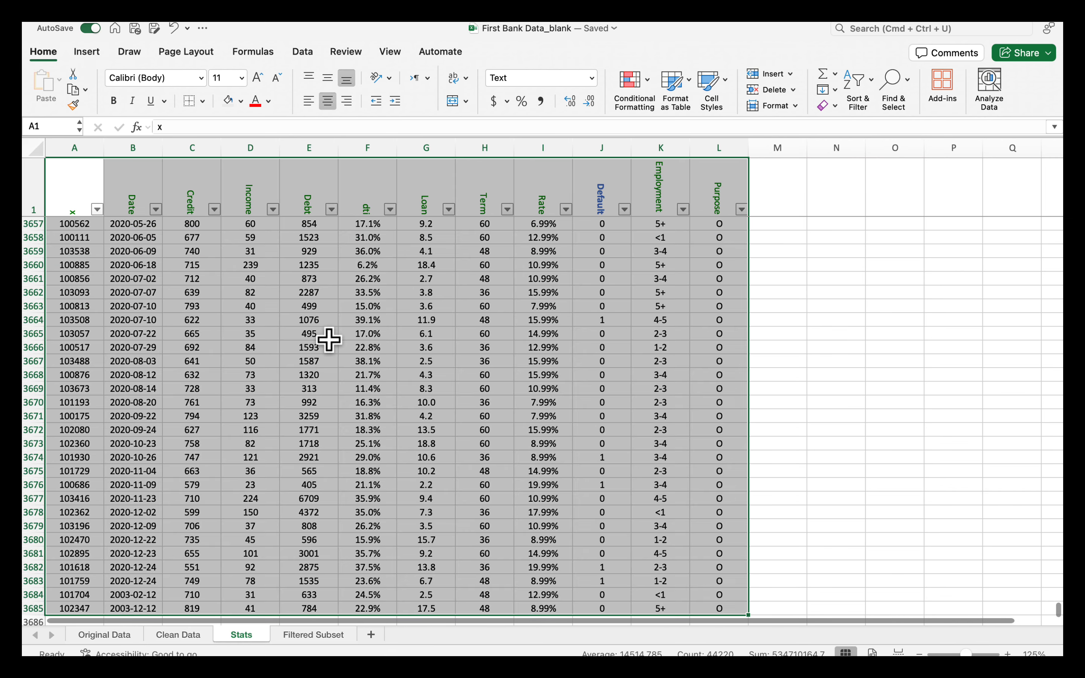
pyautogui.press('super+c')
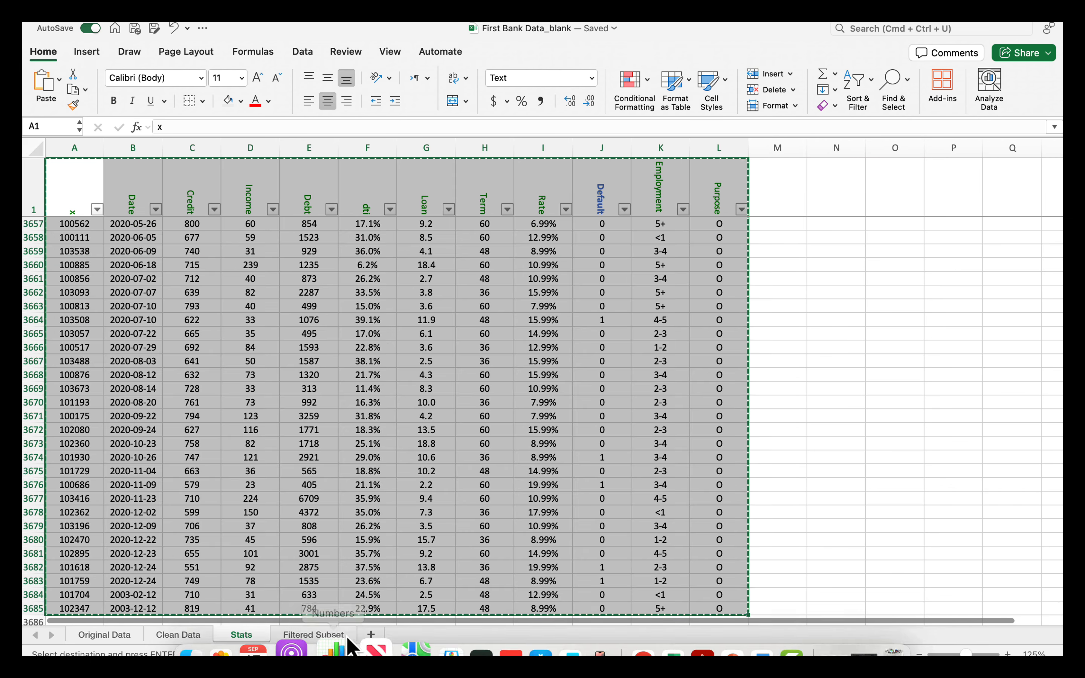
pyautogui.click(315, 637)
pyautogui.click(92, 172)
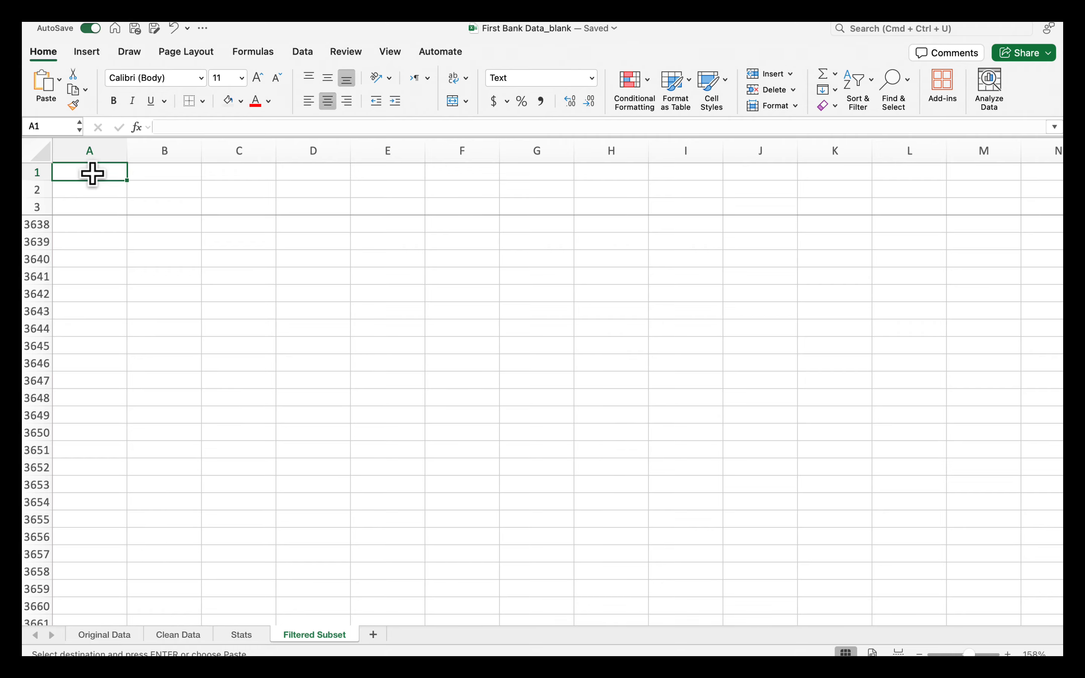
pyautogui.press('super+v')
# - Freeze only header row 1 on the Filtered Subset sheet and check it by scrolling through the data
pyautogui.click(134, 283)
pyautogui.click(37, 271)
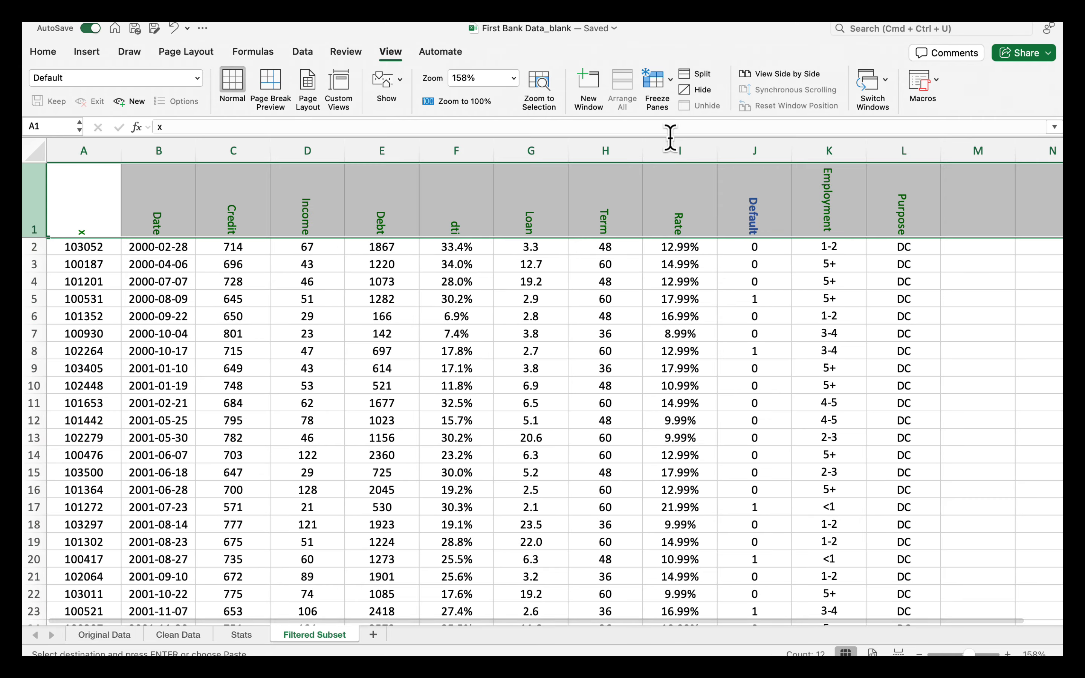
pyautogui.click(533, 315)
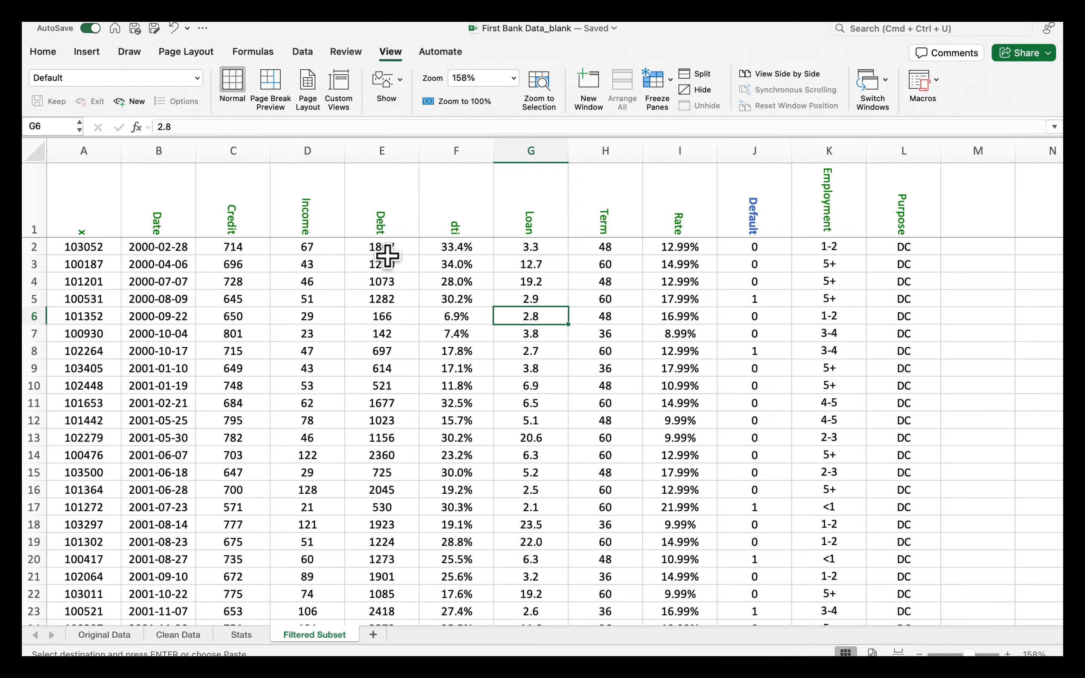
pyautogui.click(34, 202)
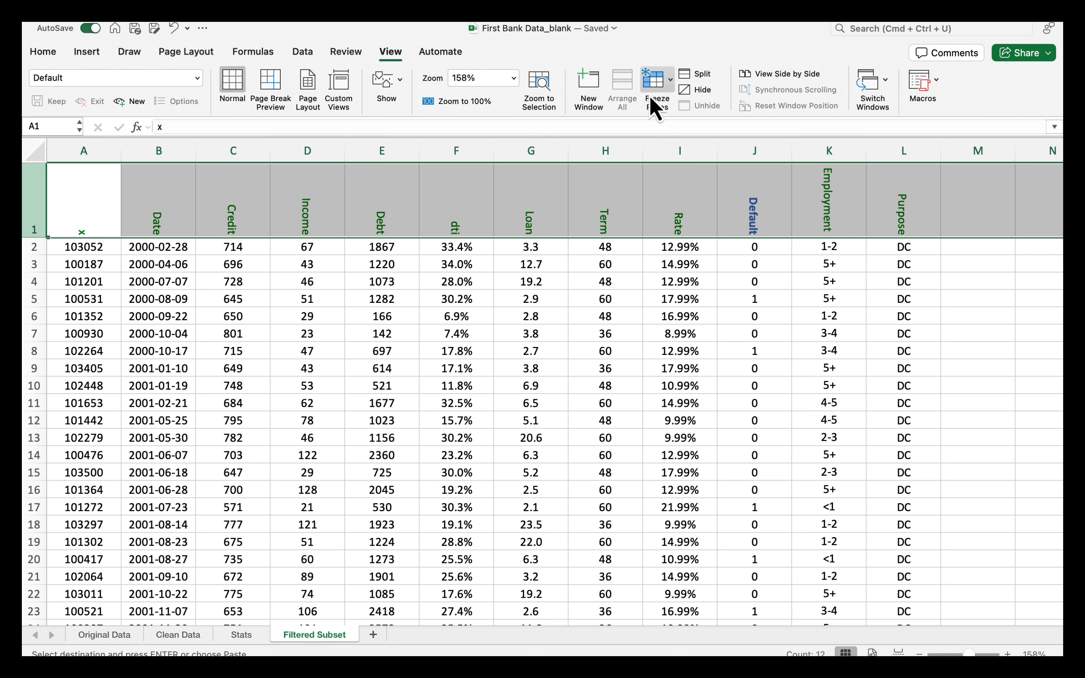
pyautogui.scroll(-20, 578, 314)
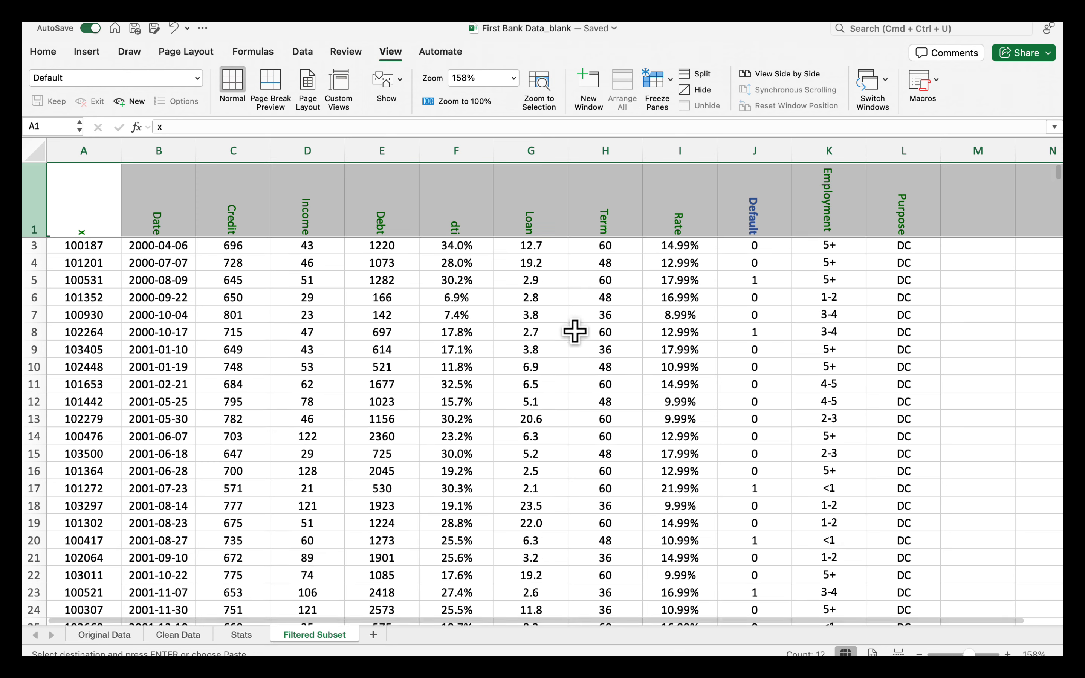
pyautogui.scroll(20, 578, 358)
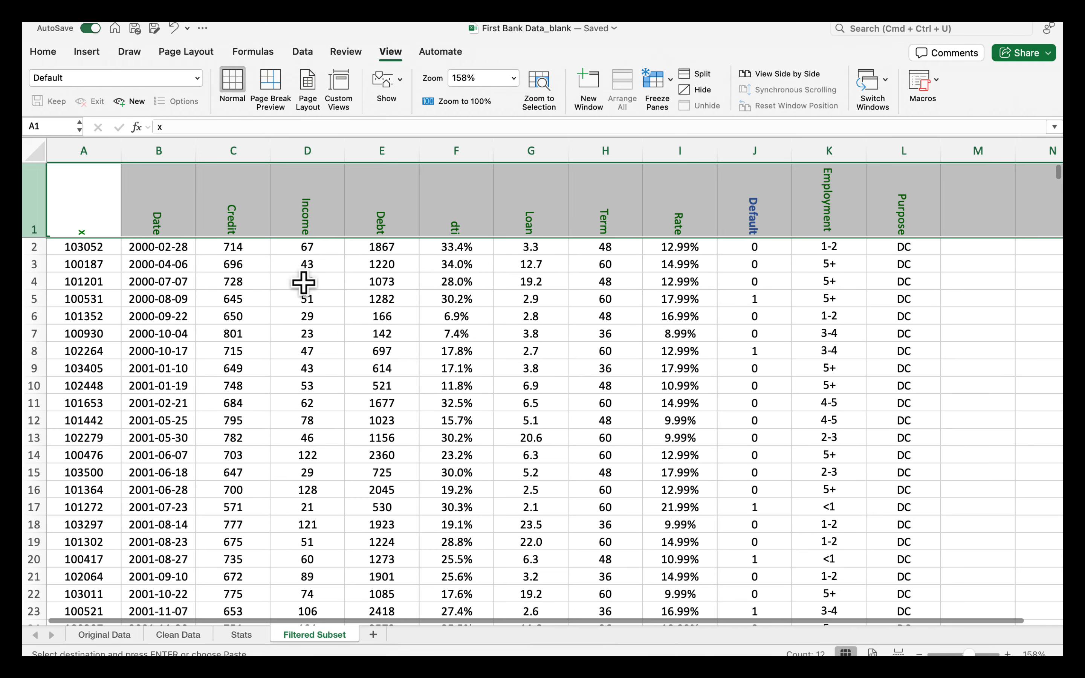
# - Turn on column filters for the header row of the Filtered Subset data
pyautogui.click(151, 306)
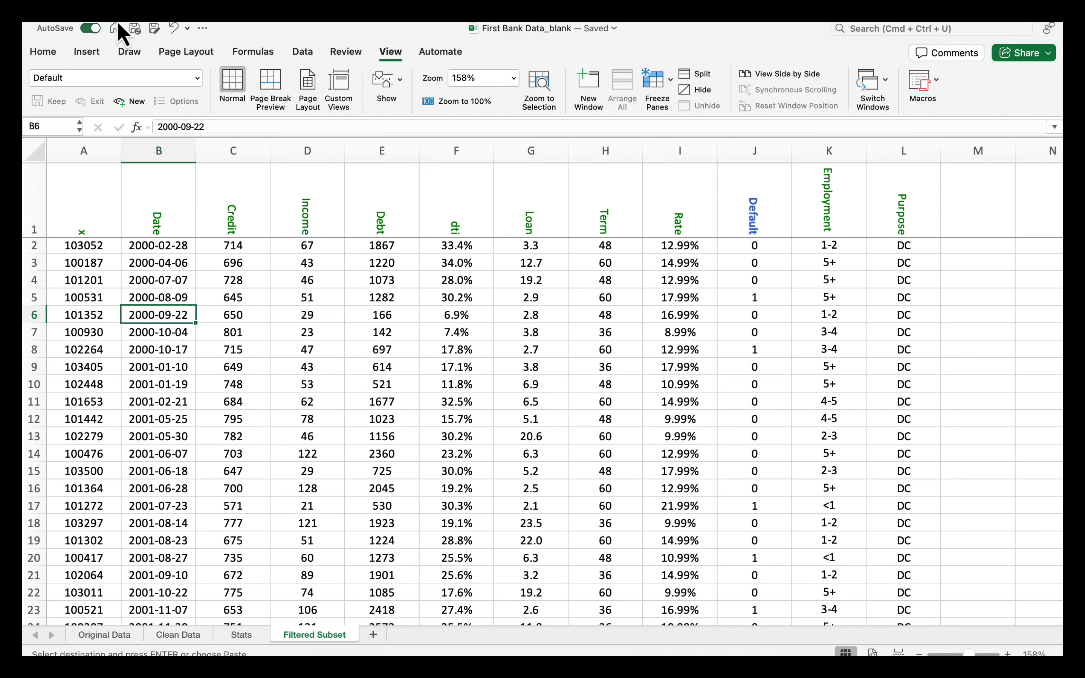
pyautogui.click(300, 51)
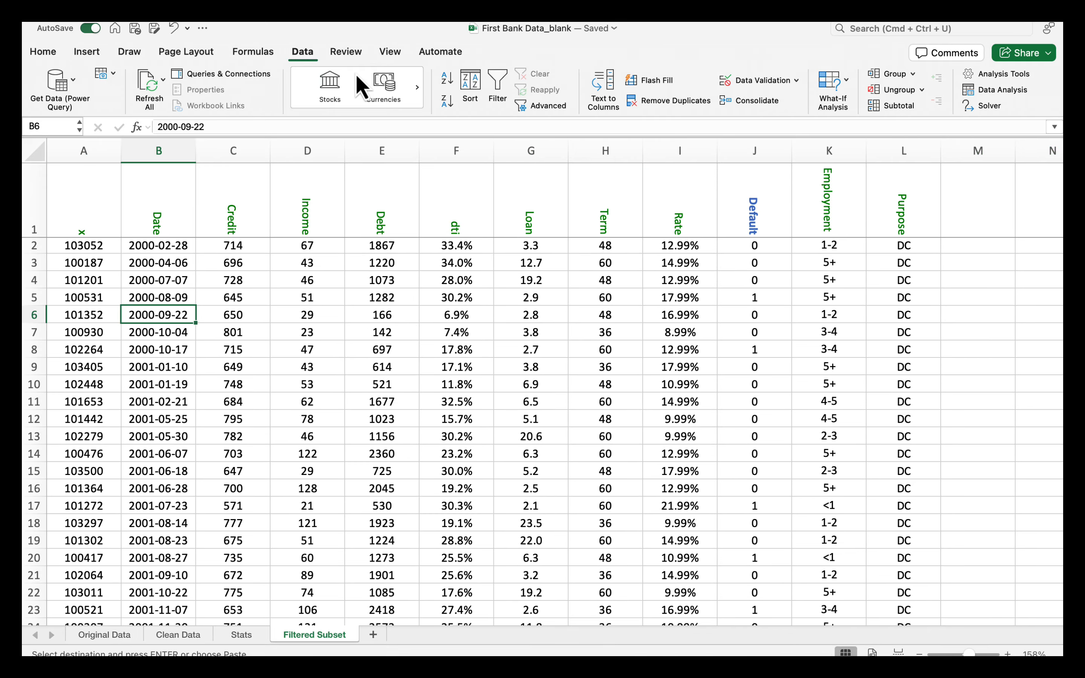
pyautogui.click(497, 83)
pyautogui.click(414, 336)
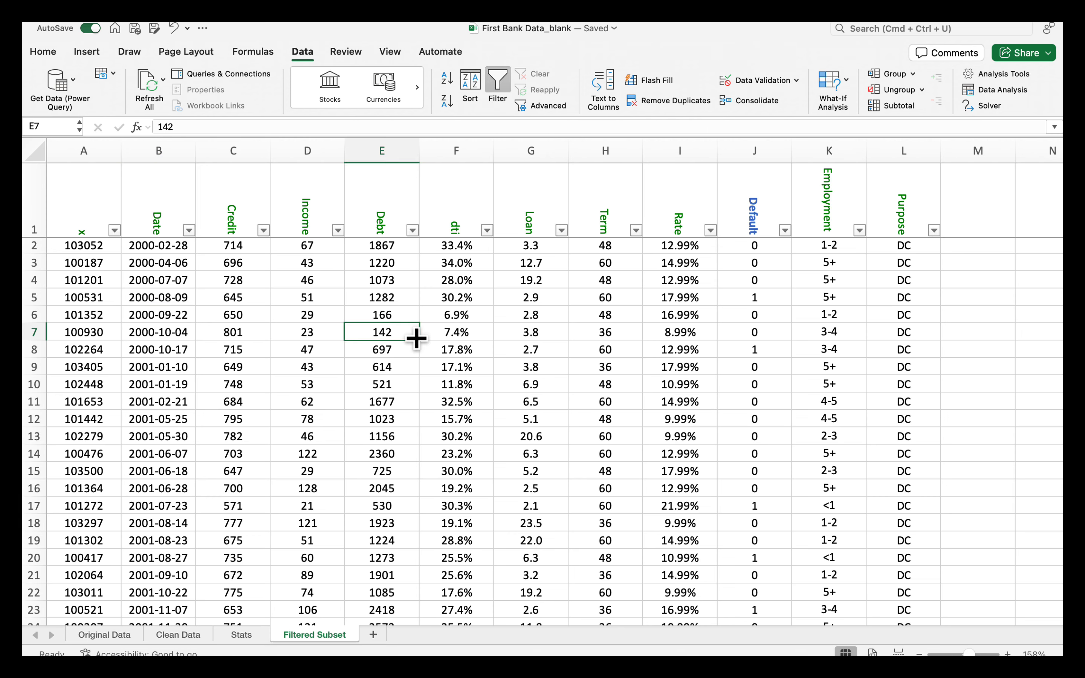
pyautogui.scroll(-10, 416, 339)
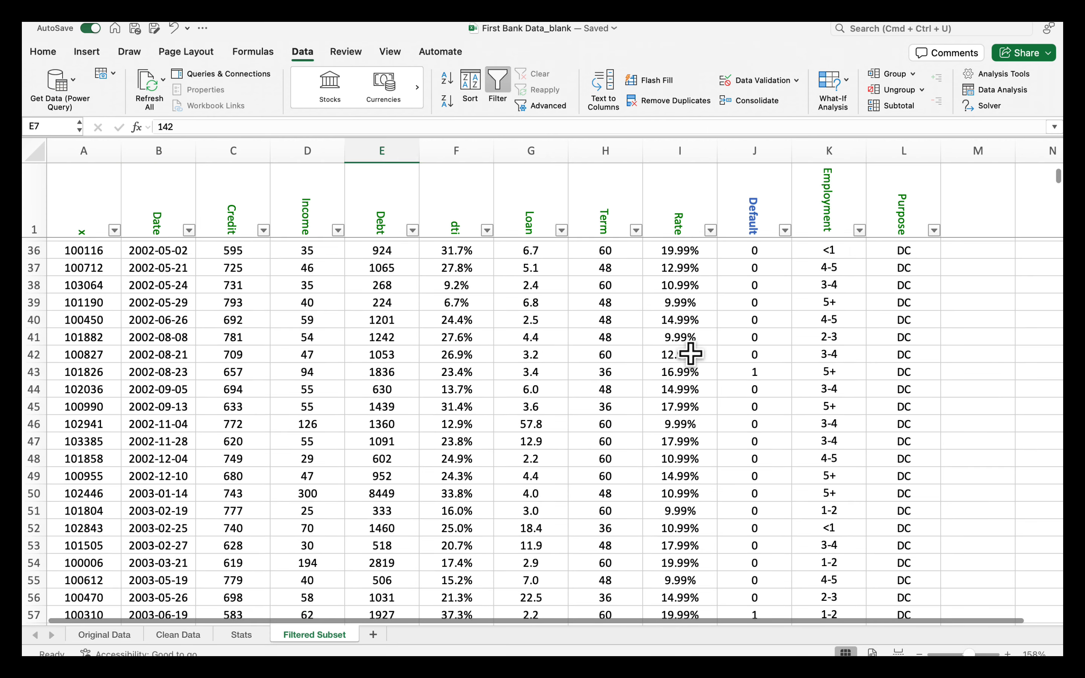
pyautogui.scroll(10, 690, 354)
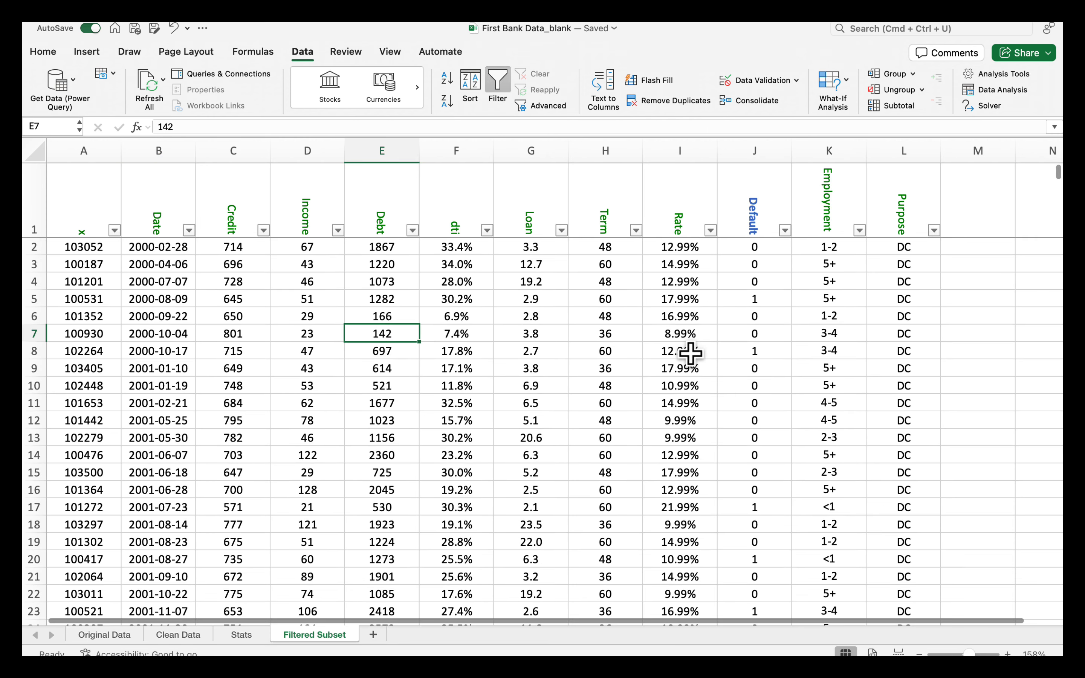
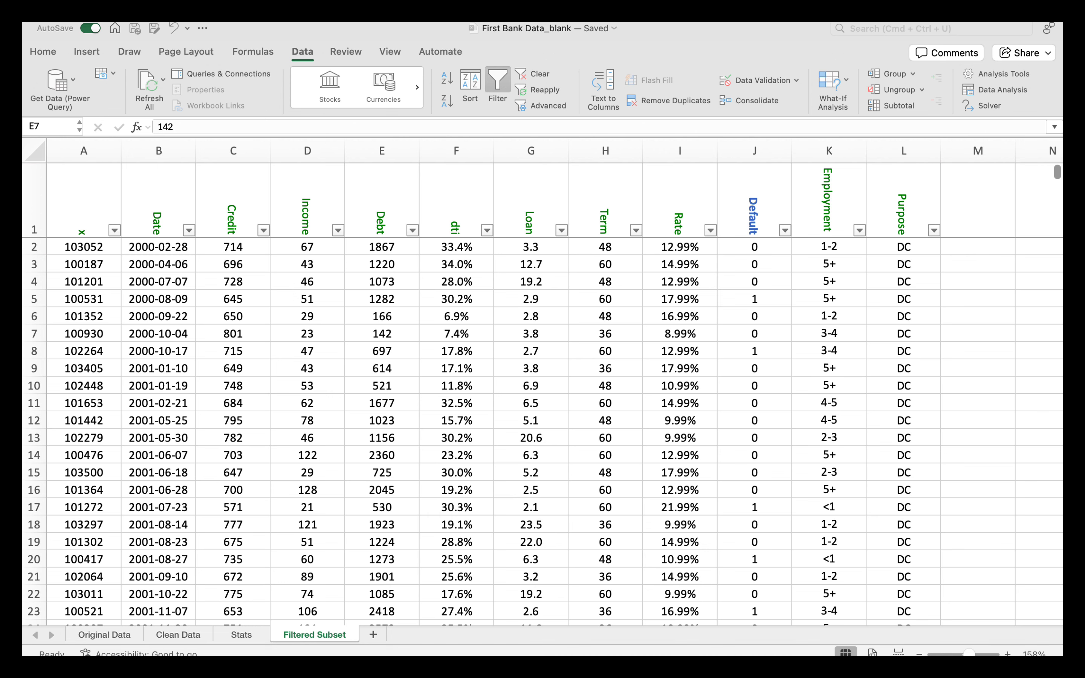
# - Filter the Credit column to values Greater Than or Equal To 720
pyautogui.click(336, 231)
pyautogui.click(263, 231)
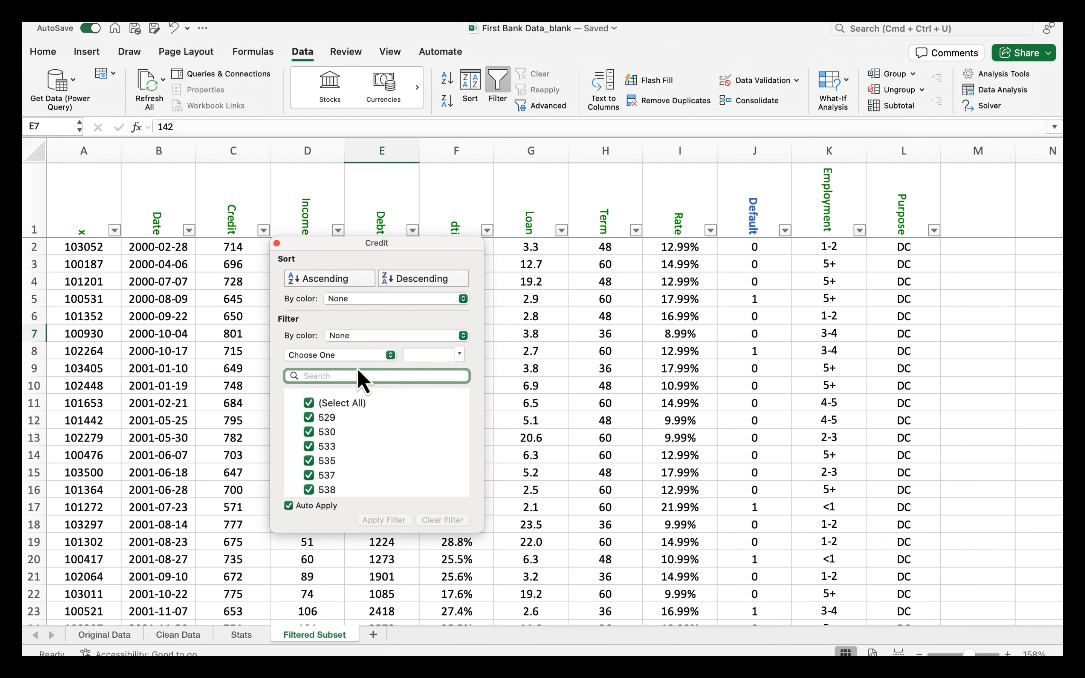
pyautogui.click(356, 355)
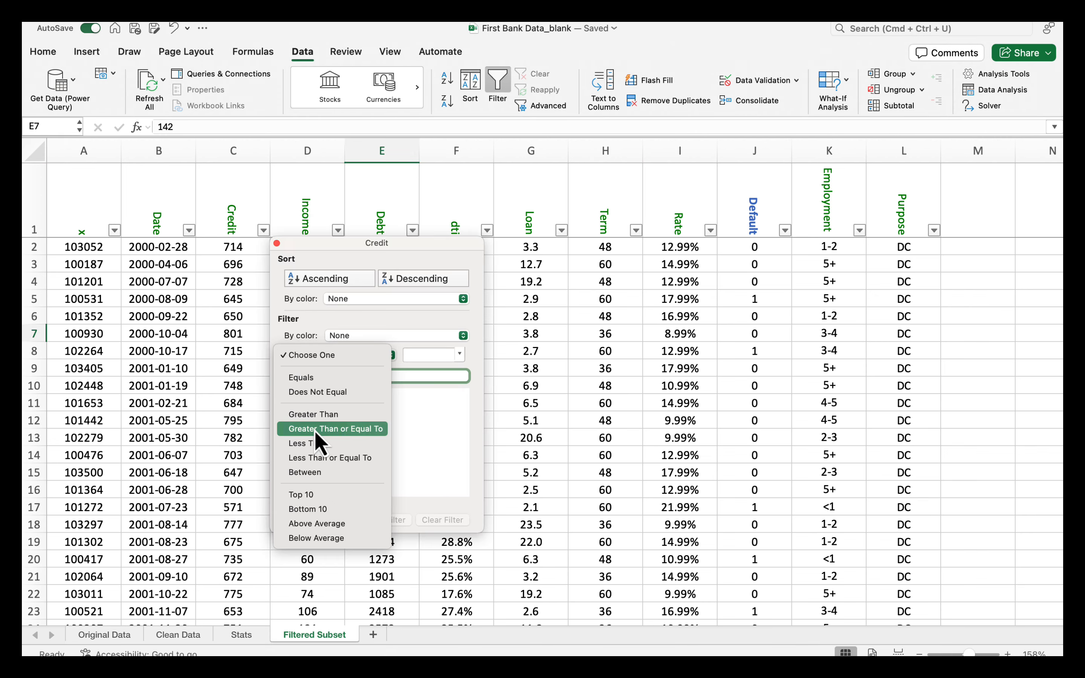
pyautogui.click(334, 431)
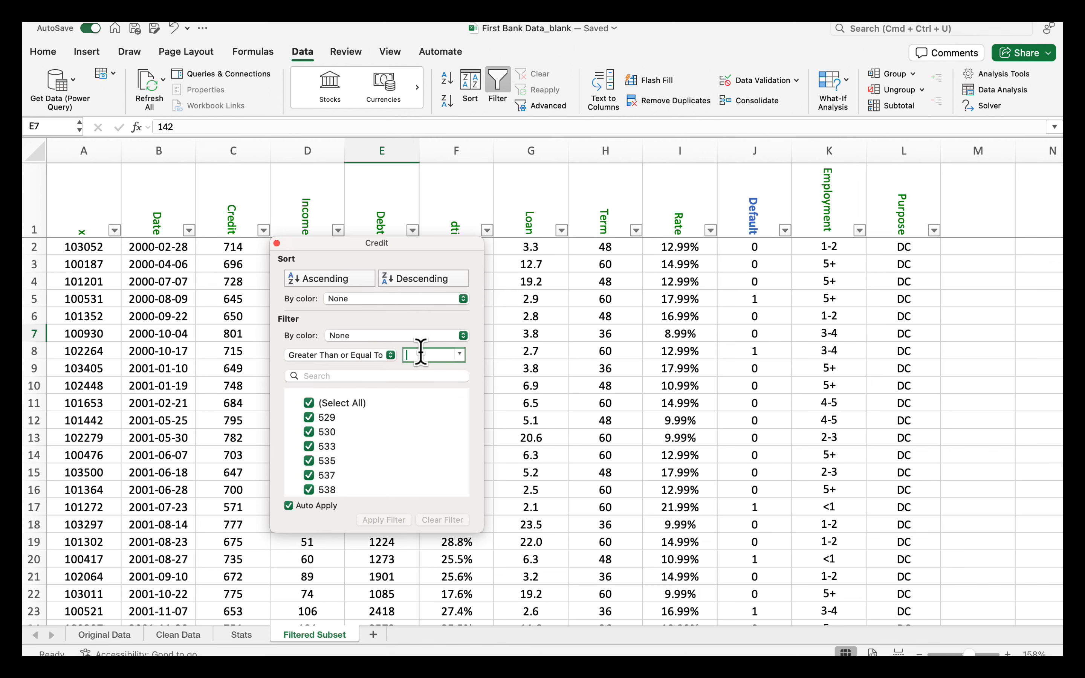
pyautogui.write('720')
pyautogui.press('Return')
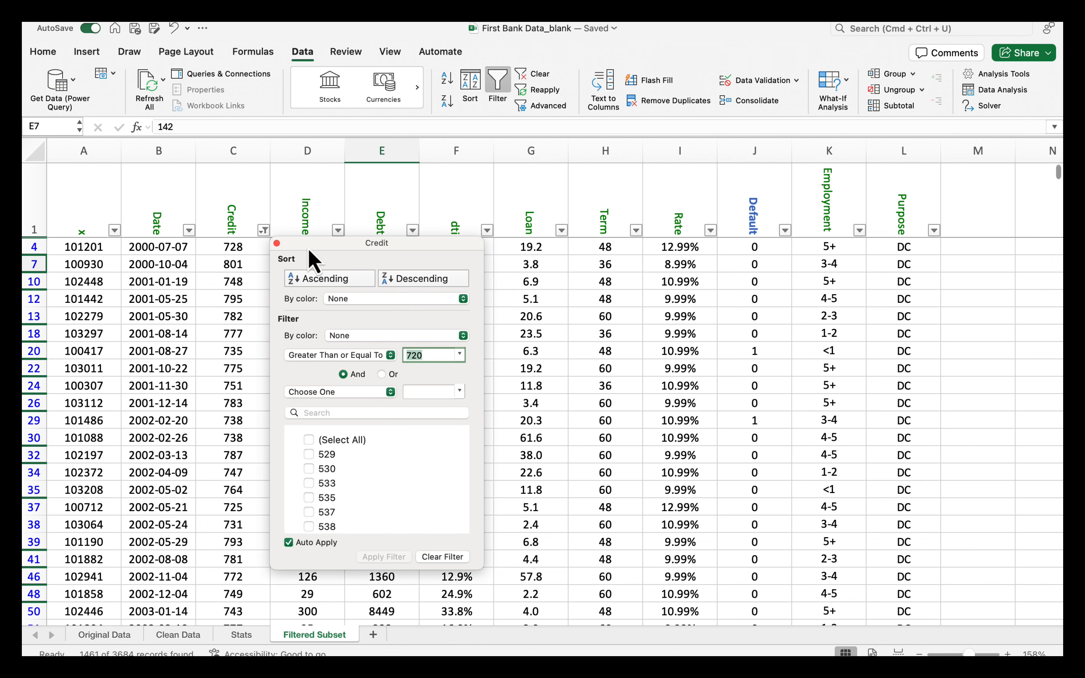
pyautogui.click(276, 243)
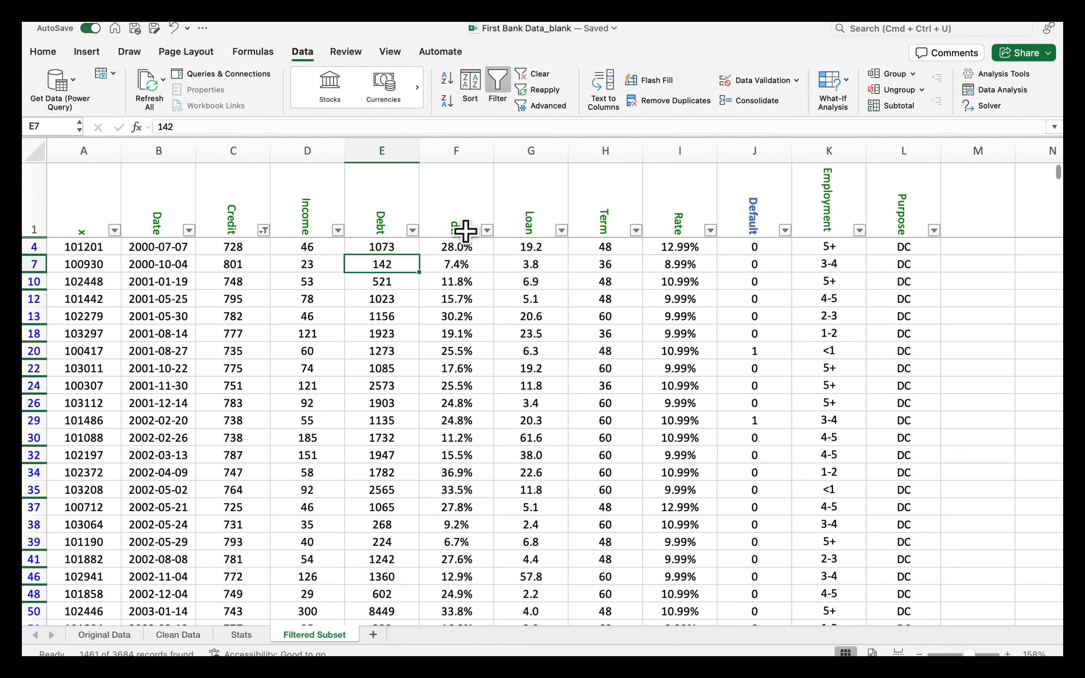
# - Filter the dti column with a Less Than or Equal To condition and look through the remaining rows
pyautogui.click(487, 230)
pyautogui.click(578, 359)
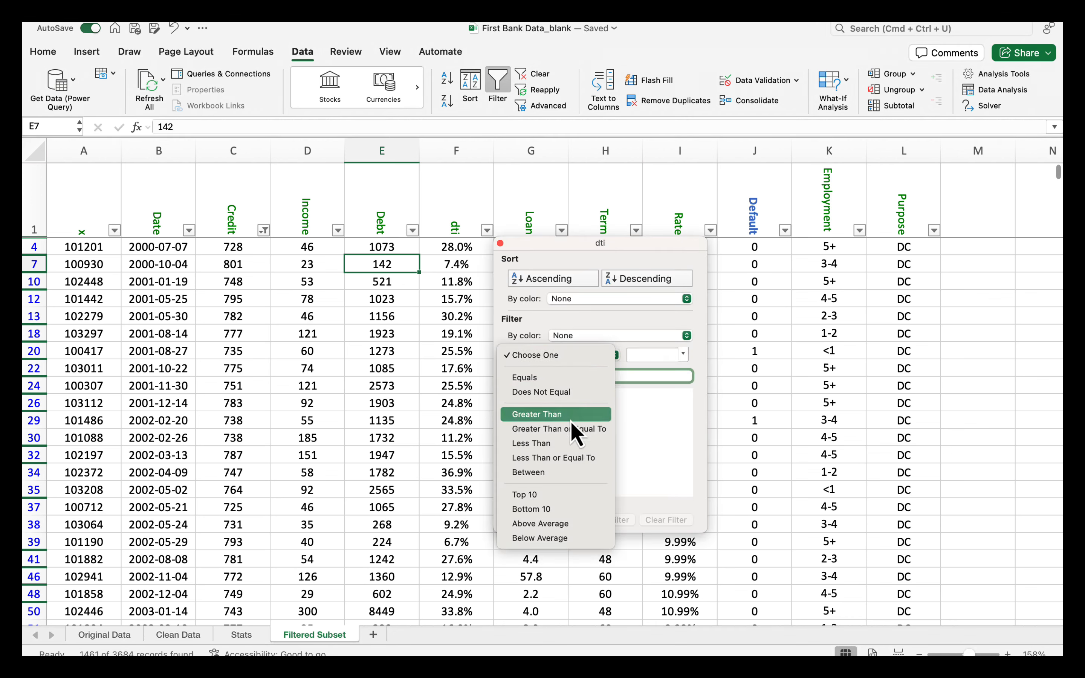
pyautogui.click(574, 456)
pyautogui.click(656, 354)
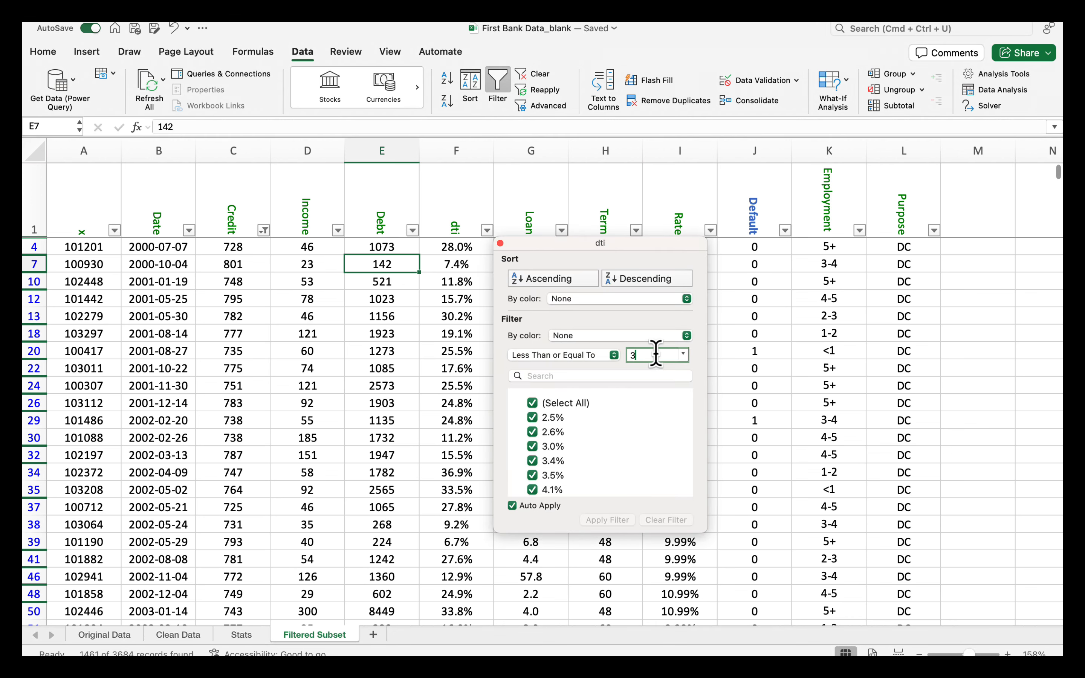
pyautogui.click(500, 243)
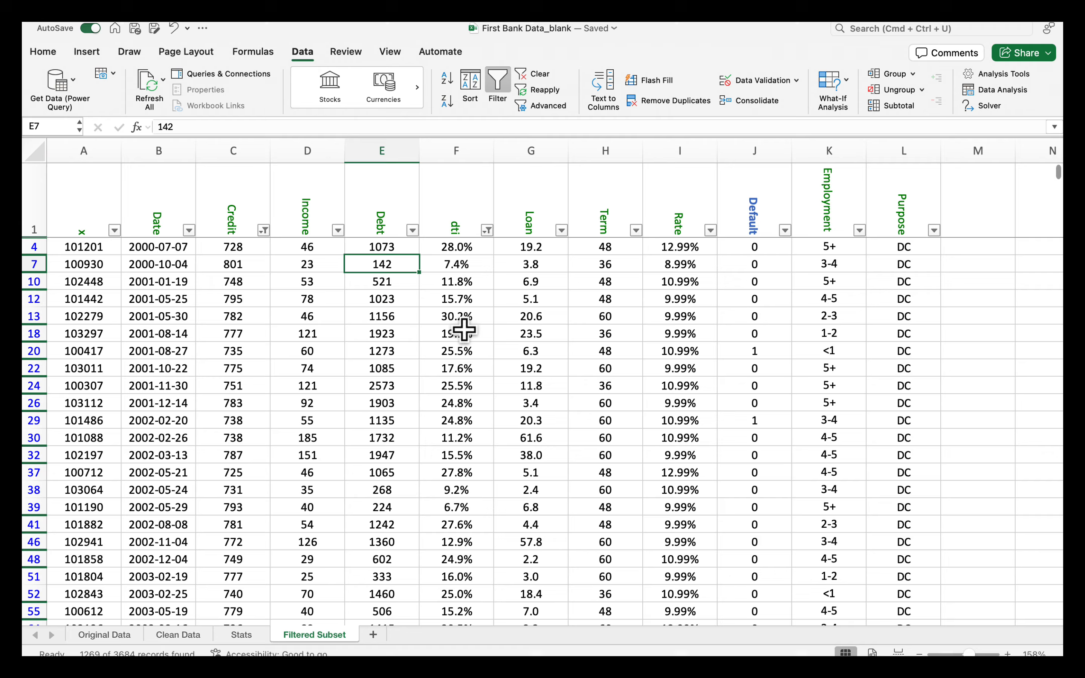
pyautogui.click(457, 368)
pyautogui.scroll(-10, 287, 367)
pyautogui.scroll(10, 287, 367)
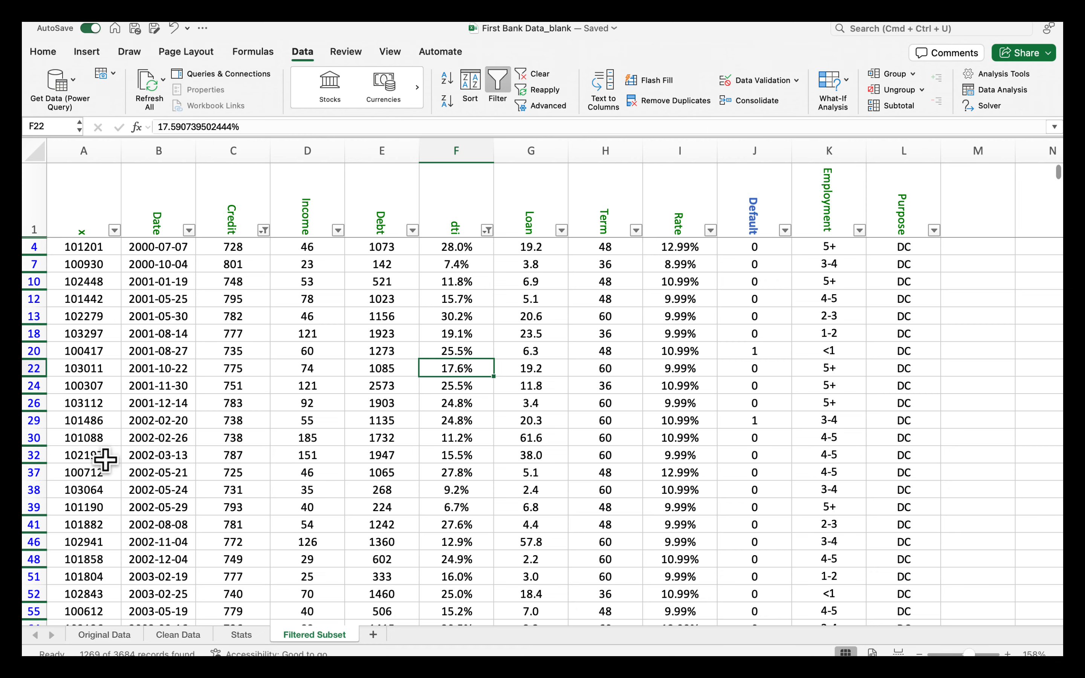
# - Copy the complete-dataset summary statistics table from the Stats sheet and paste it as values at A3688 on the Filtered Subset sheet
pyautogui.scroll(-15, 200, 510)
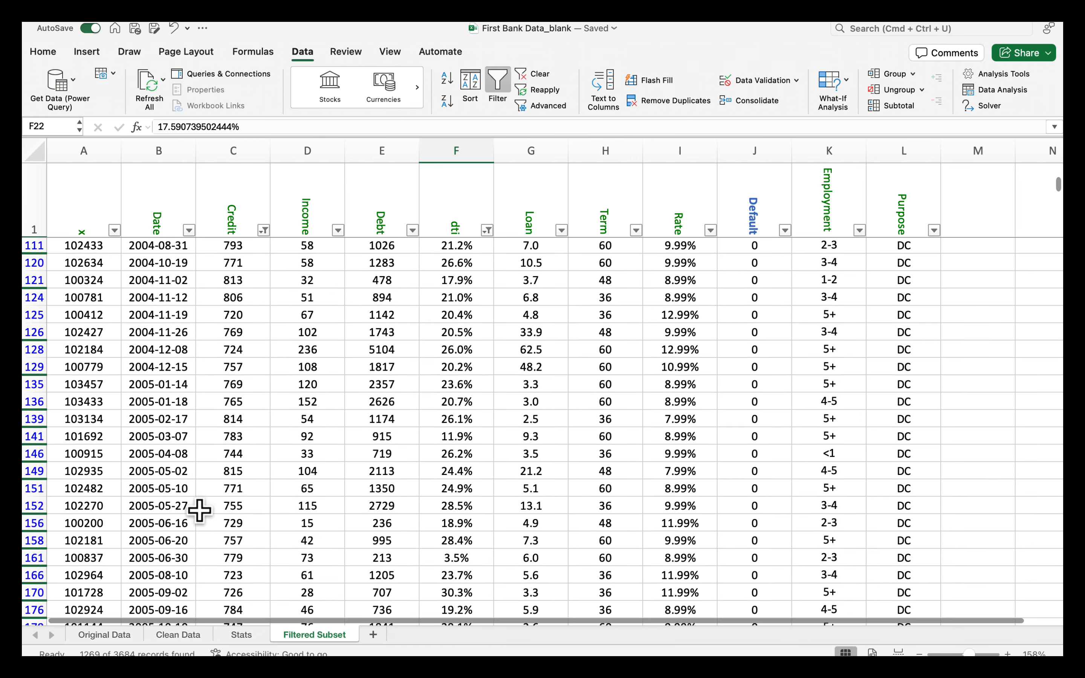
pyautogui.scroll(-15, 199, 510)
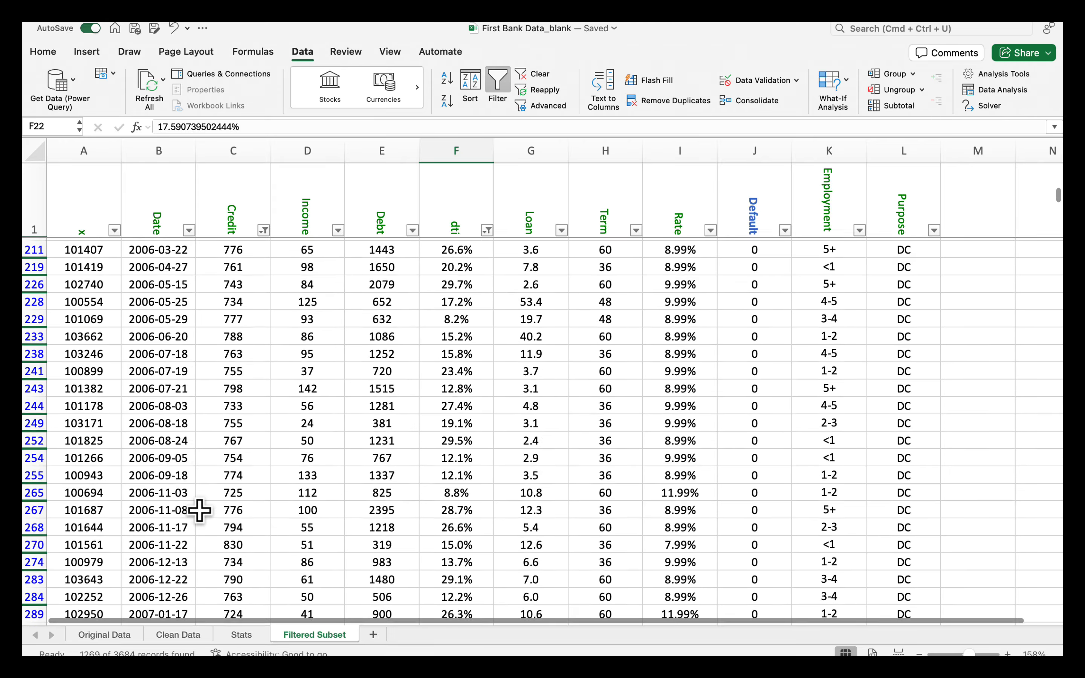
pyautogui.moveTo(1059, 202); pyautogui.dragTo(1004, 583)
pyautogui.click(241, 634)
pyautogui.moveTo(73, 341); pyautogui.dragTo(591, 424)
pyautogui.press('super+c')
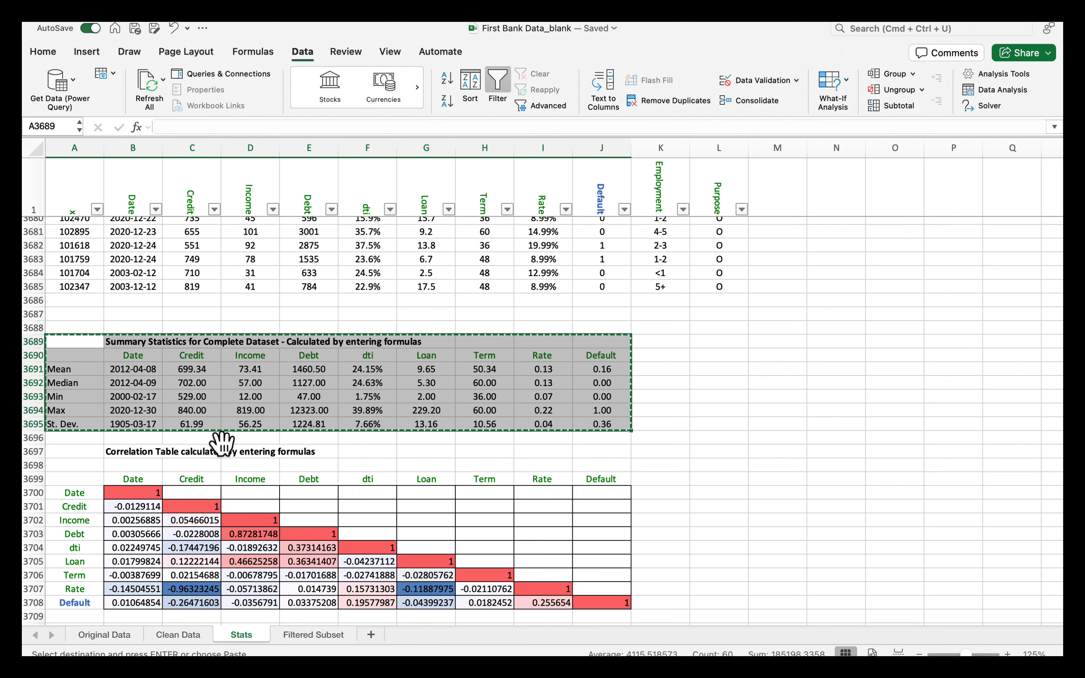
pyautogui.click(305, 634)
pyautogui.click(106, 361)
pyautogui.rightClick(106, 362)
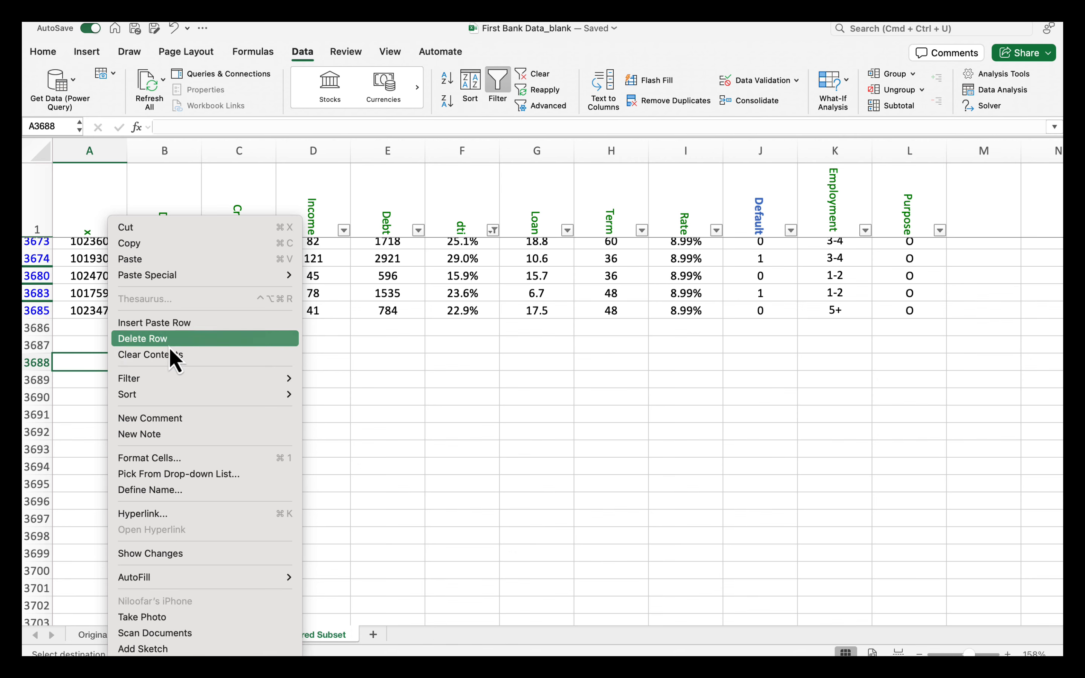
pyautogui.moveTo(177, 279)
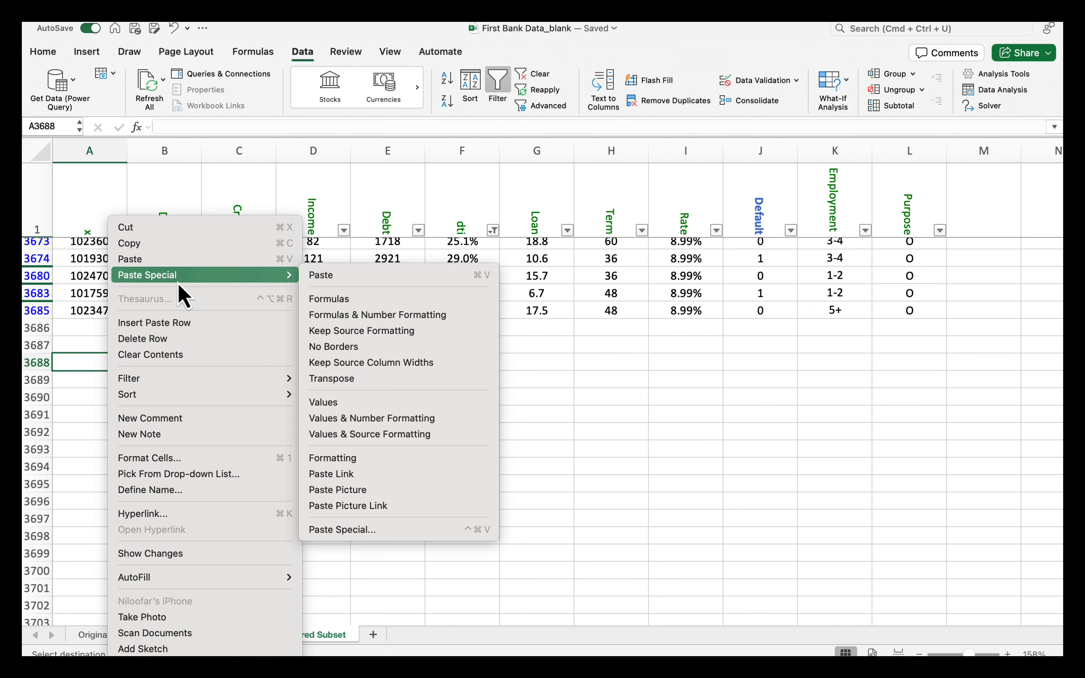
pyautogui.click(344, 404)
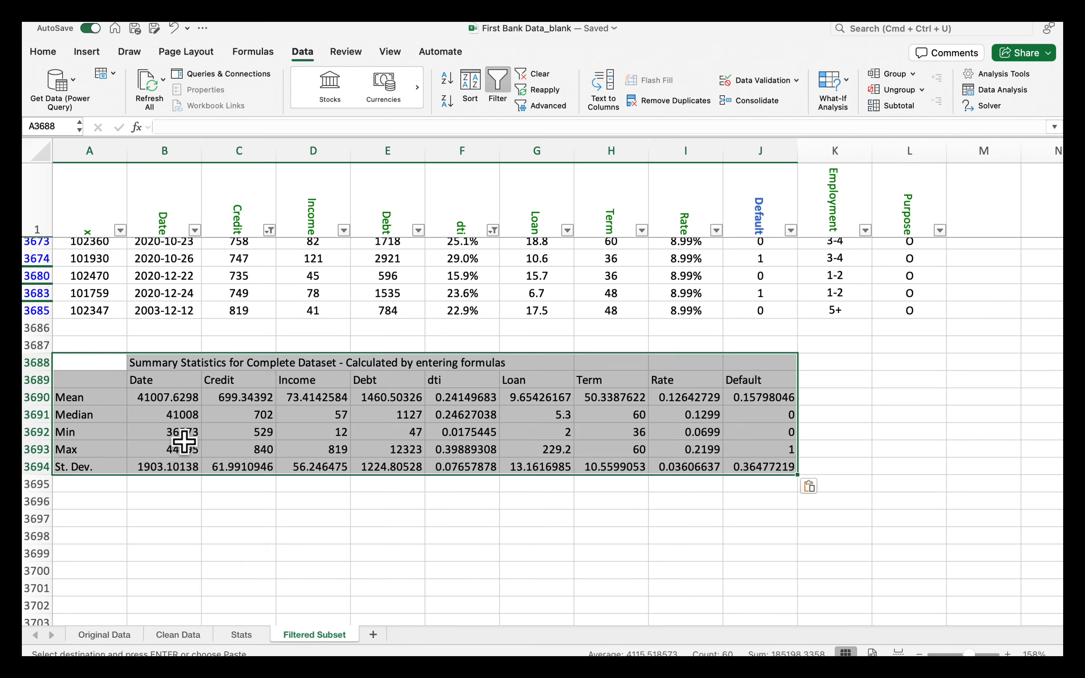
# - Add the bold title "Summary Statistics for Filtered Dataset" in B3696, below the complete-dataset statistics
pyautogui.click(164, 501)
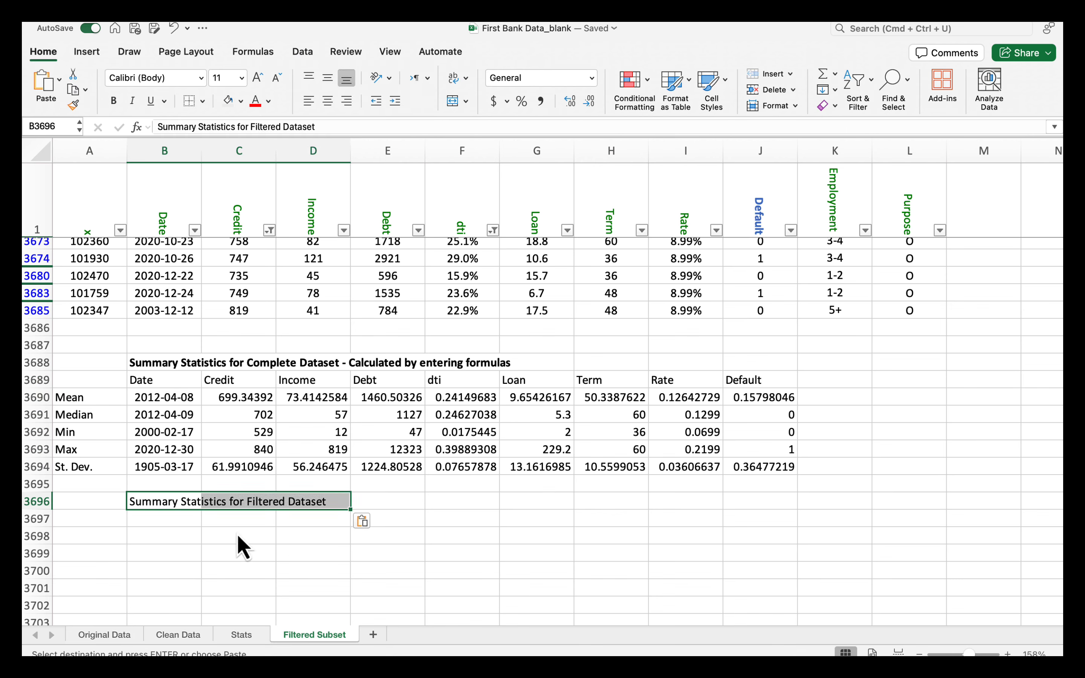
pyautogui.click(187, 517)
pyautogui.moveTo(170, 502); pyautogui.dragTo(321, 498)
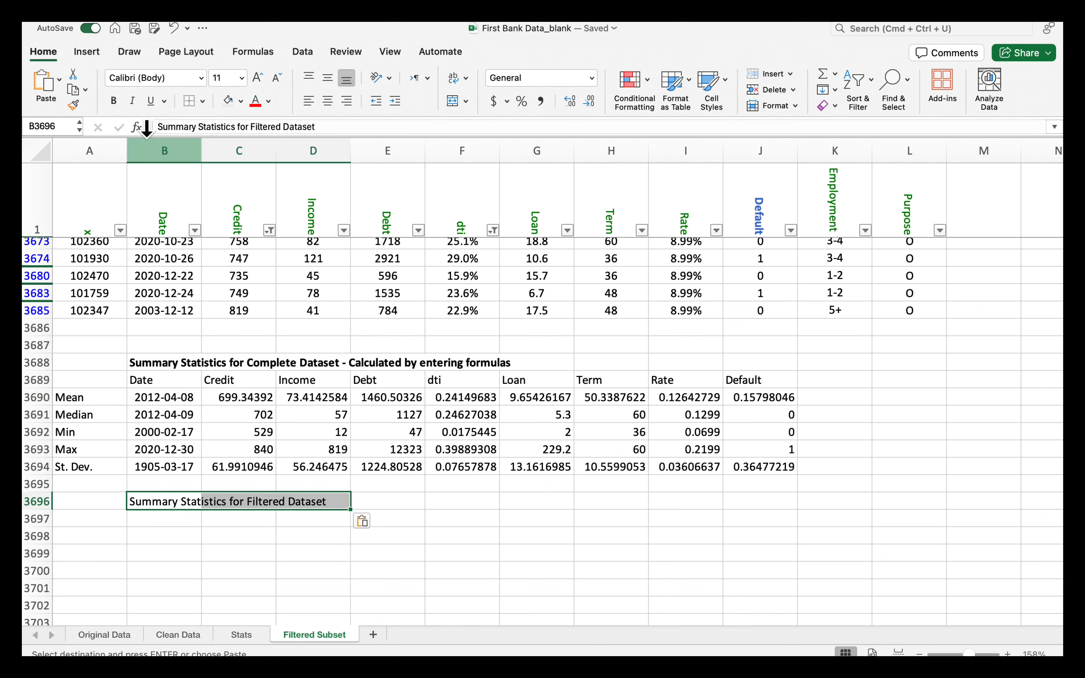
pyautogui.click(114, 100)
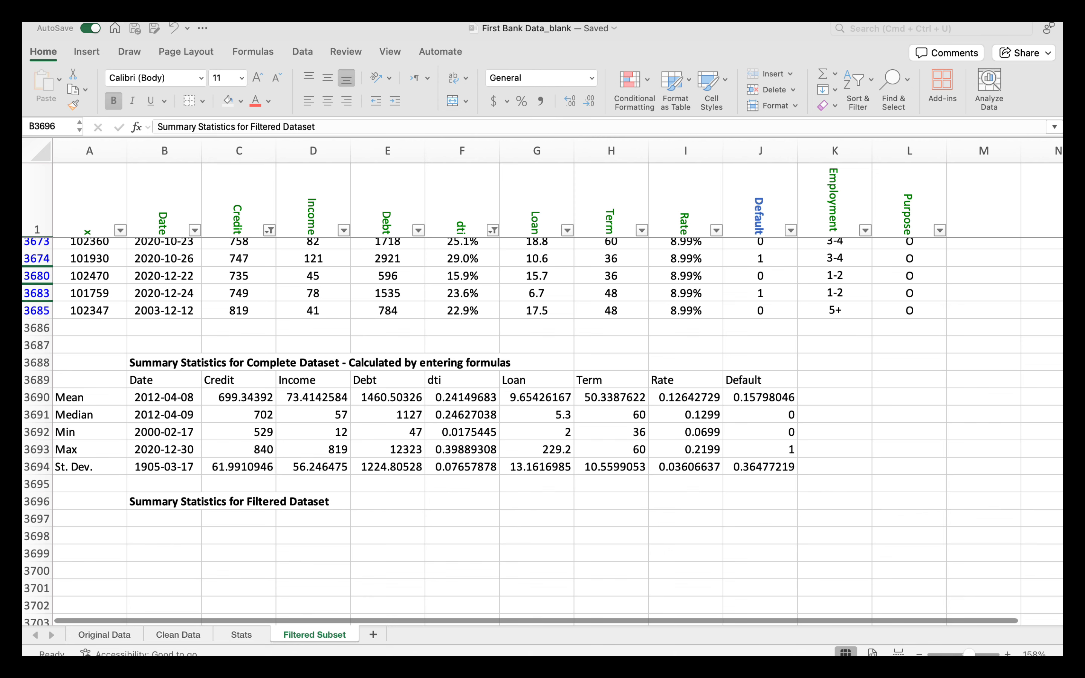
# - Paste the Mean to St. Dev. row labels and the Date to Default column headers beneath the filtered title, starting at A3697
pyautogui.click(92, 521)
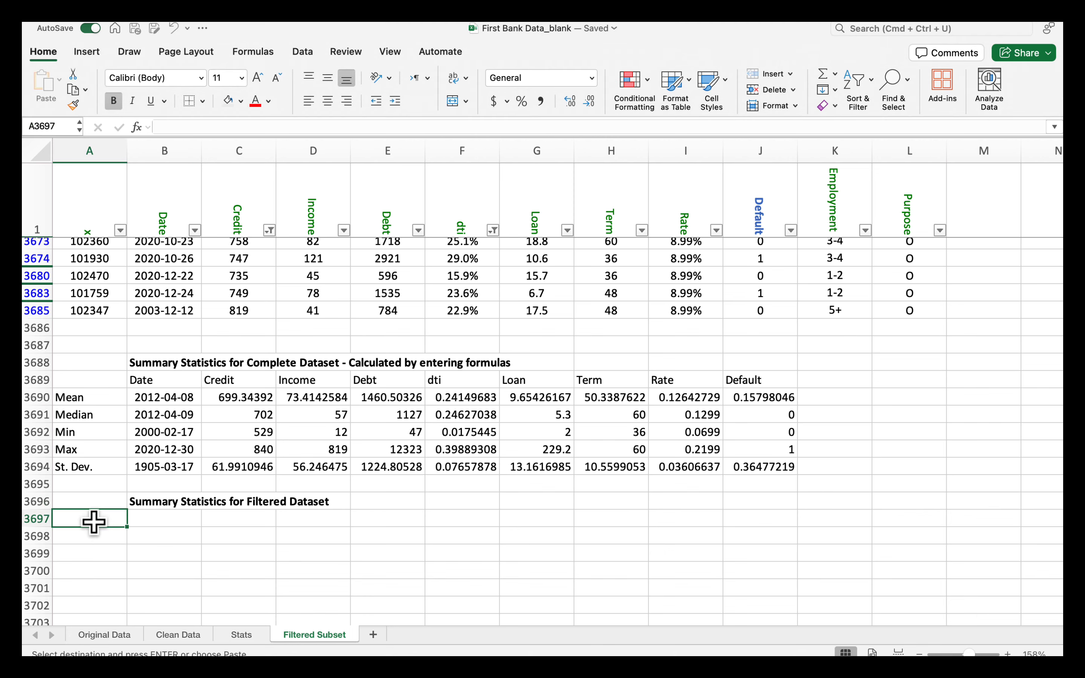
pyautogui.rightClick(93, 521)
pyautogui.moveTo(153, 275)
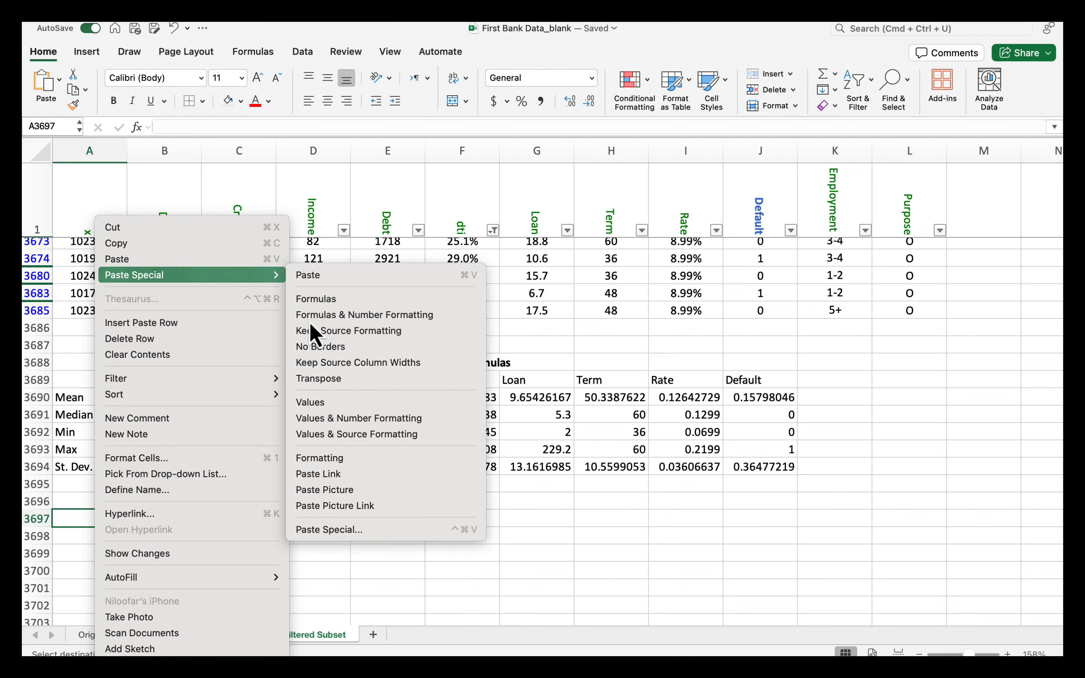
pyautogui.click(325, 401)
# - Copy the formatted Date to Default headers in row 3697 over the plain headers of the complete-dataset table in row 3689
pyautogui.moveTo(155, 519); pyautogui.dragTo(742, 516)
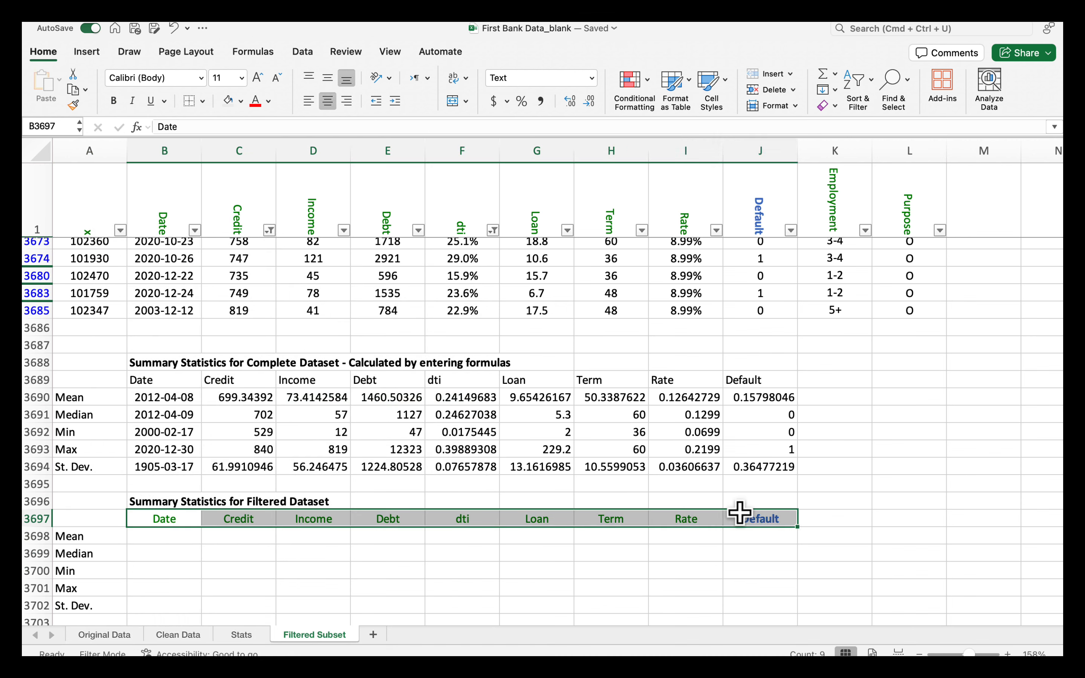
pyautogui.press('super+c')
pyautogui.click(175, 381)
pyautogui.press('super+space')
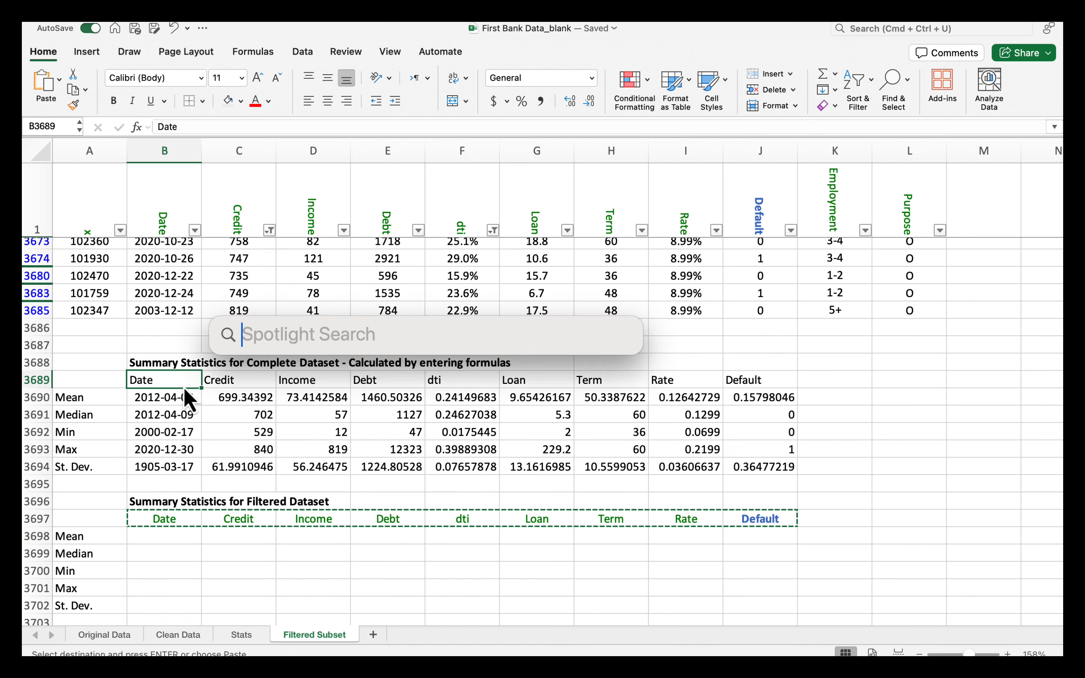
pyautogui.press('Escape')
pyautogui.press('super+v')
pyautogui.click(203, 483)
pyautogui.click(204, 581)
# - Calculate the filtered Date mean in B3698 with AGGREGATE, using function 1 (AVERAGE), option 5 (Ignore hidden rows) and the Date column through B3685
pyautogui.doubleClick(167, 540)
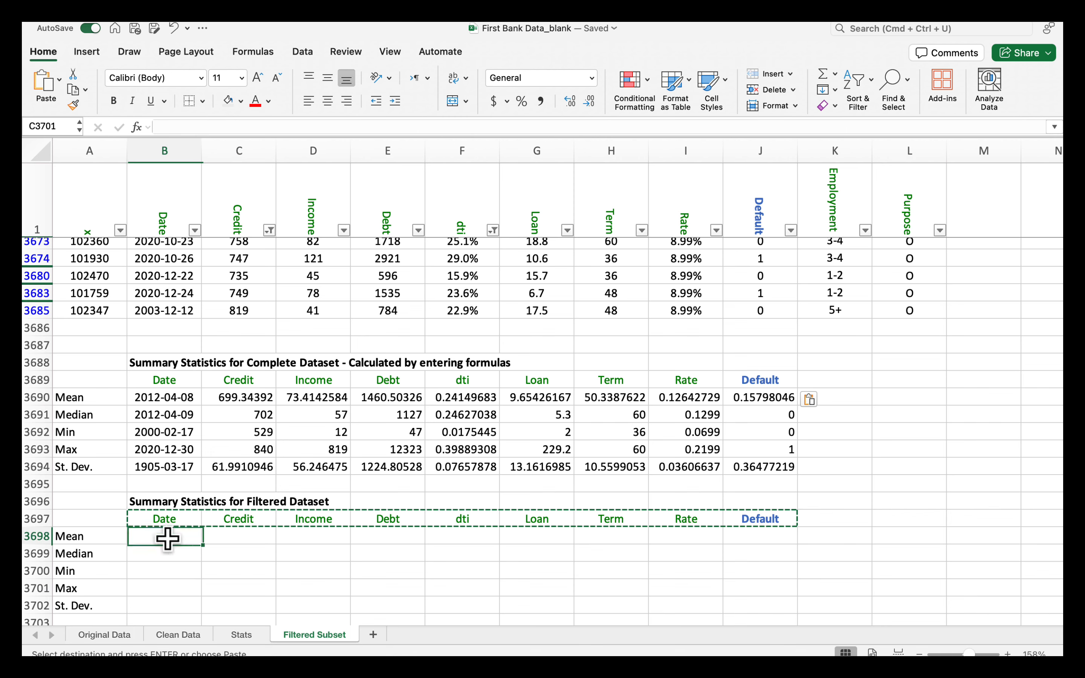
pyautogui.scroll(-1, 124, 577)
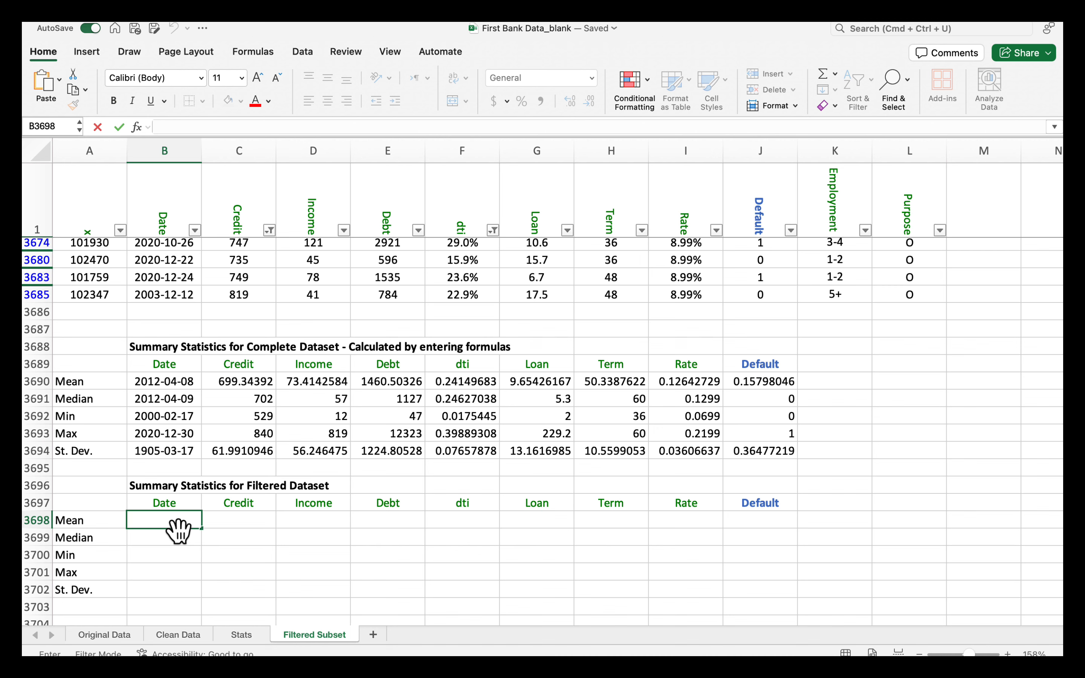
pyautogui.write('=ag')
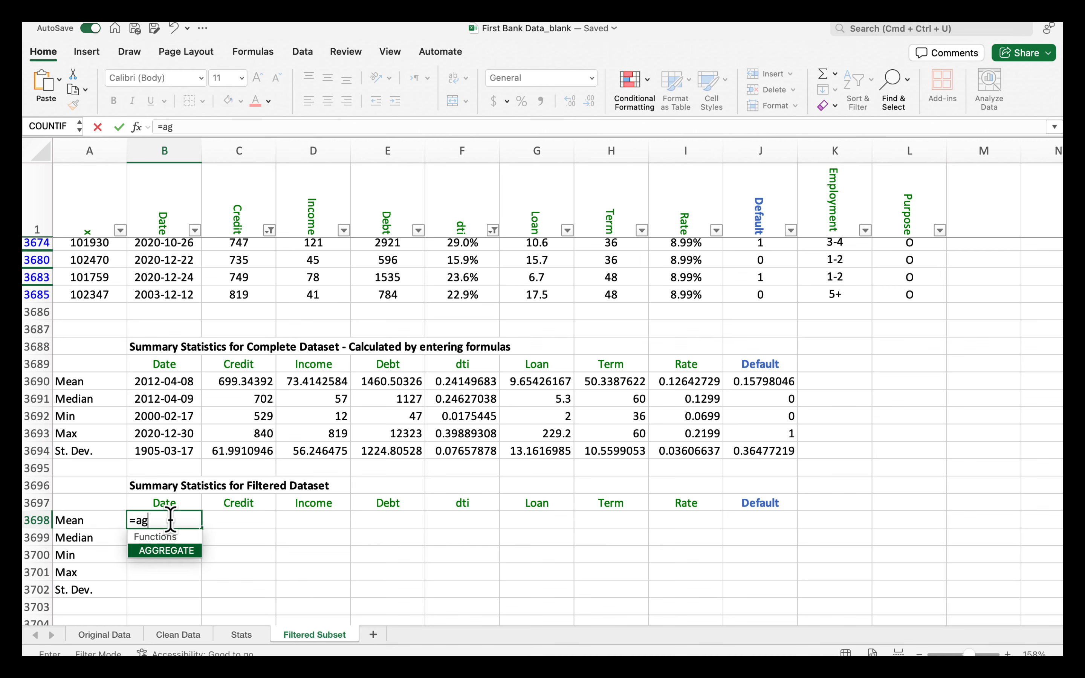
pyautogui.doubleClick(165, 551)
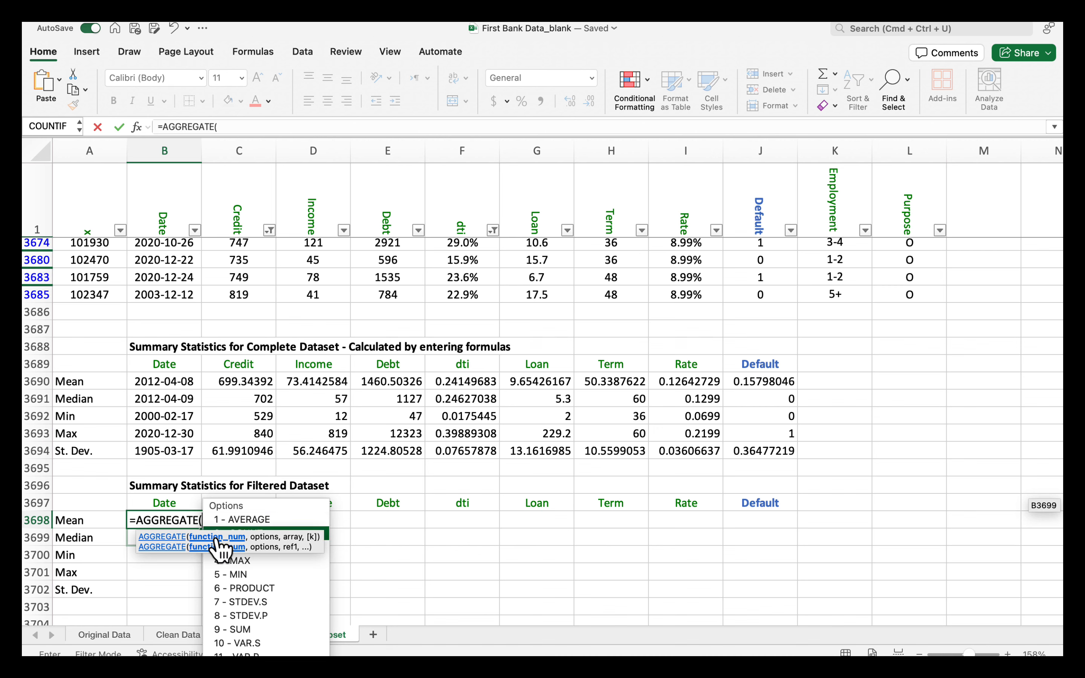
pyautogui.doubleClick(250, 521)
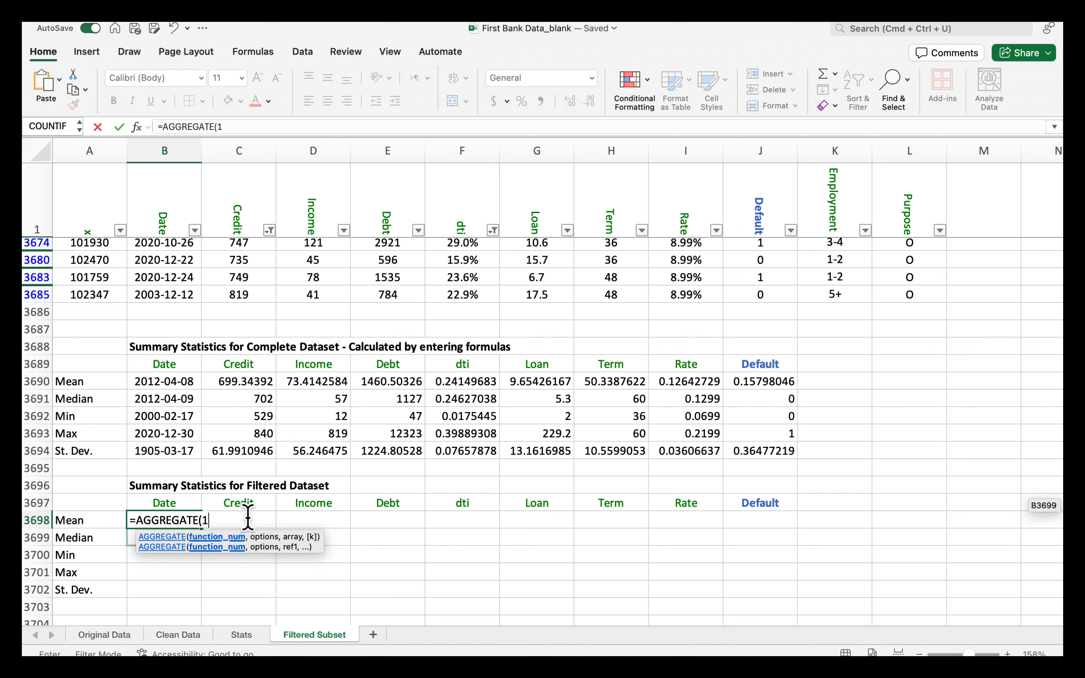
pyautogui.write(',')
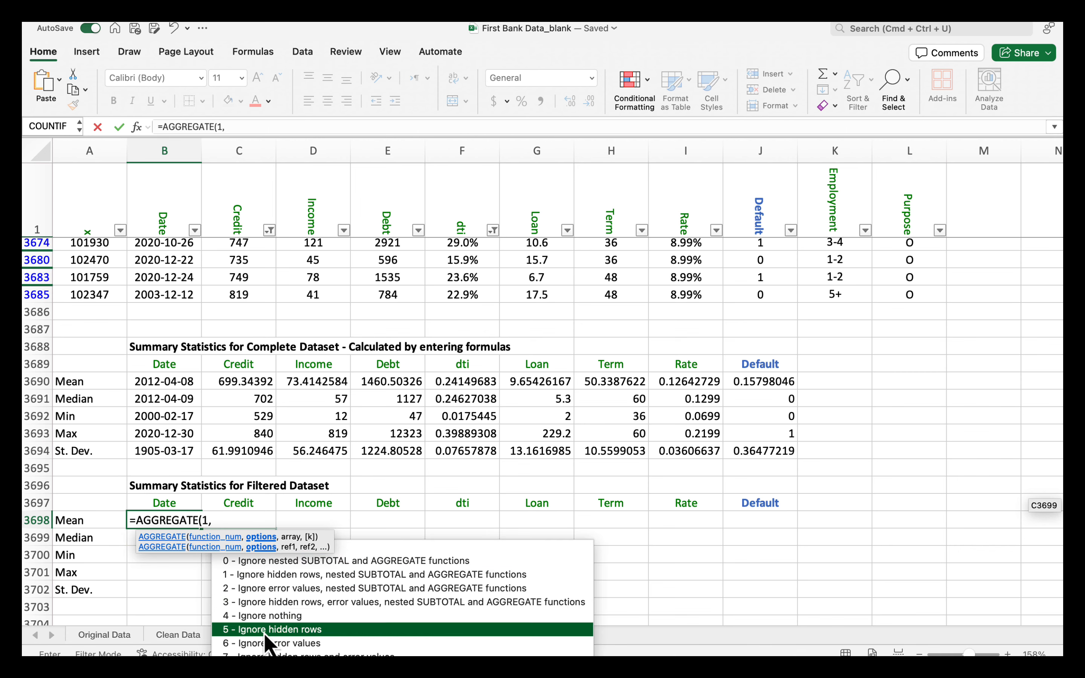
pyautogui.doubleClick(311, 631)
pyautogui.write(',')
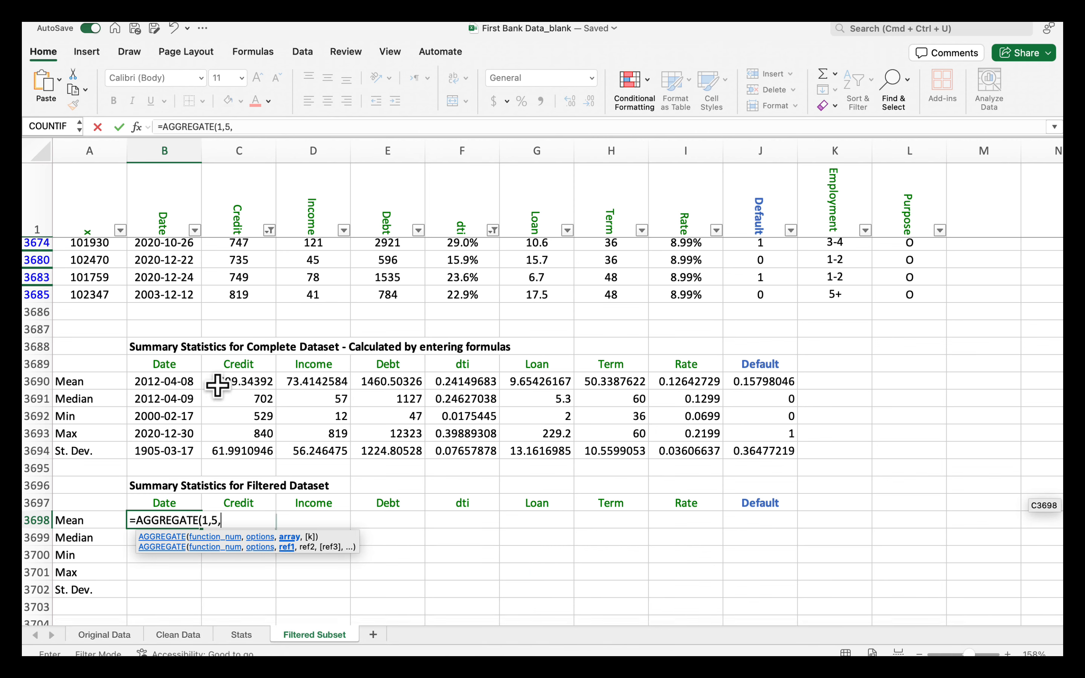
pyautogui.click(176, 295)
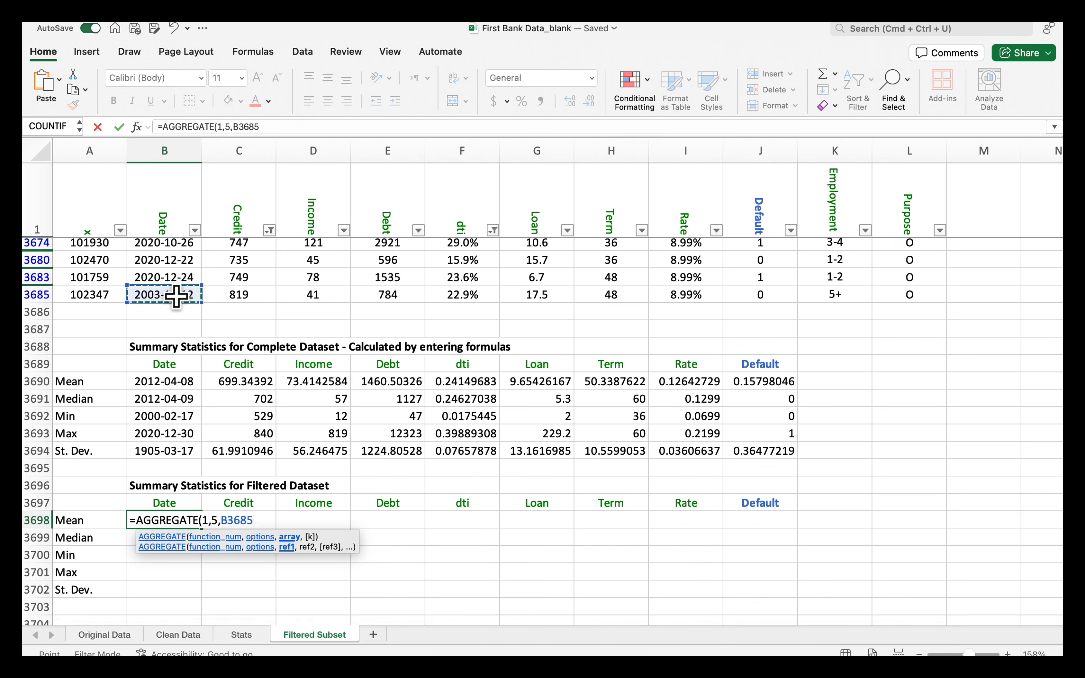
pyautogui.press('super+shift+Up')
pyautogui.press('Return')
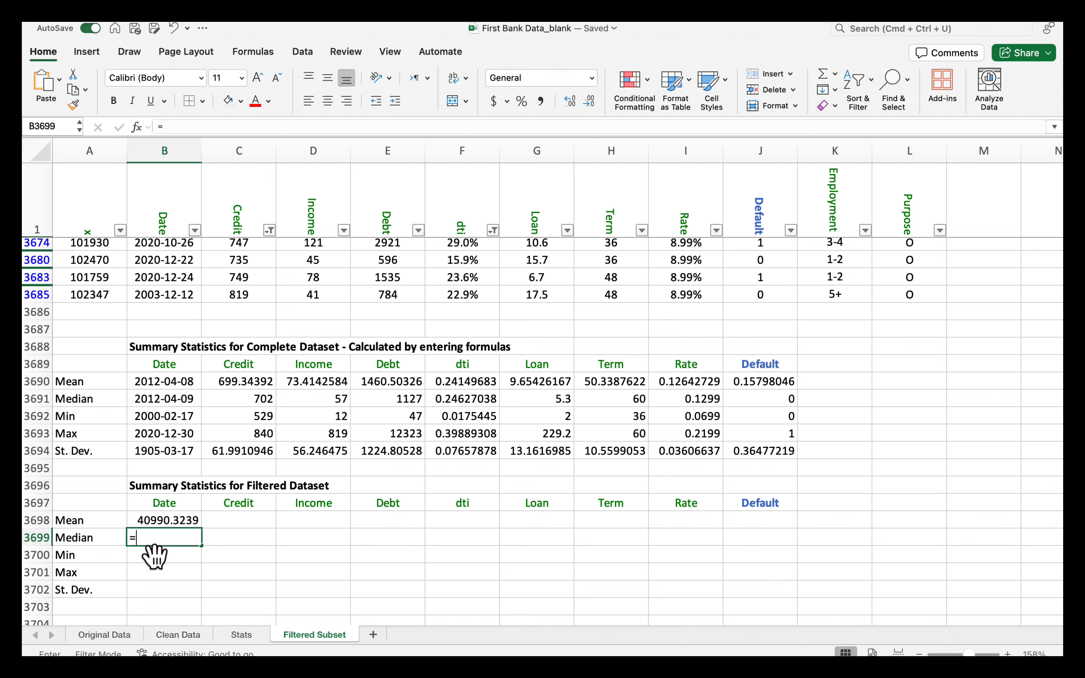
# - Calculate the filtered Date median in B3699 with =AGGREGATE(12,5,B1:B3685), using MEDIAN and ignoring hidden rows
pyautogui.write('=ag')
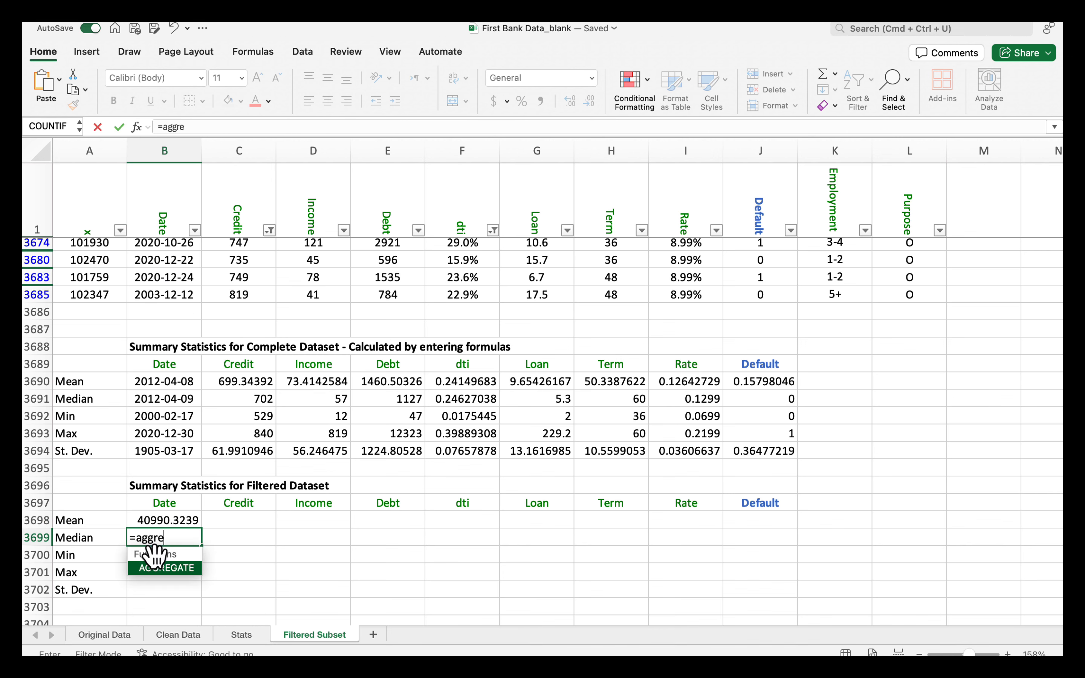
pyautogui.write('gre')
pyautogui.doubleClick(198, 568)
pyautogui.scroll(-3, 261, 630)
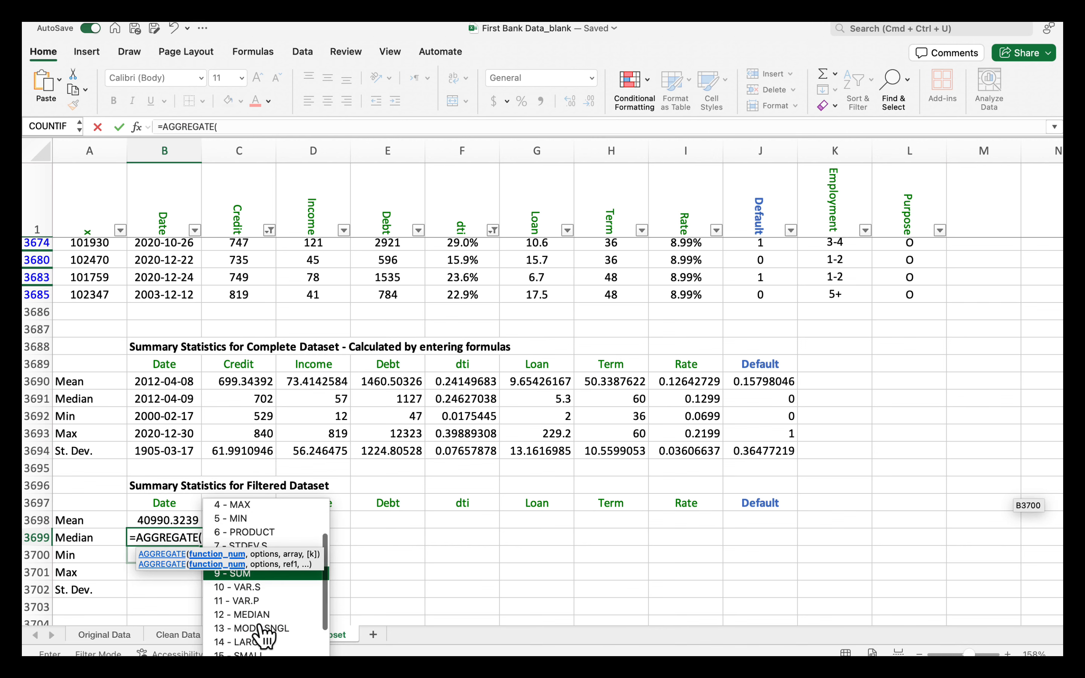
pyautogui.scroll(4, 265, 635)
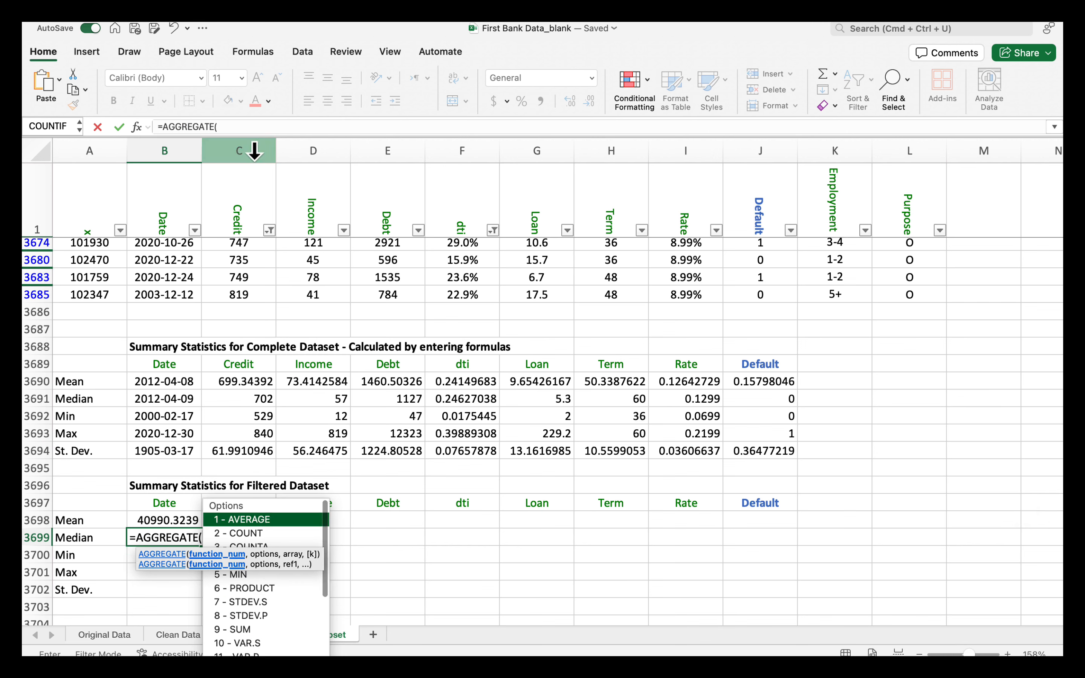
pyautogui.click(250, 126)
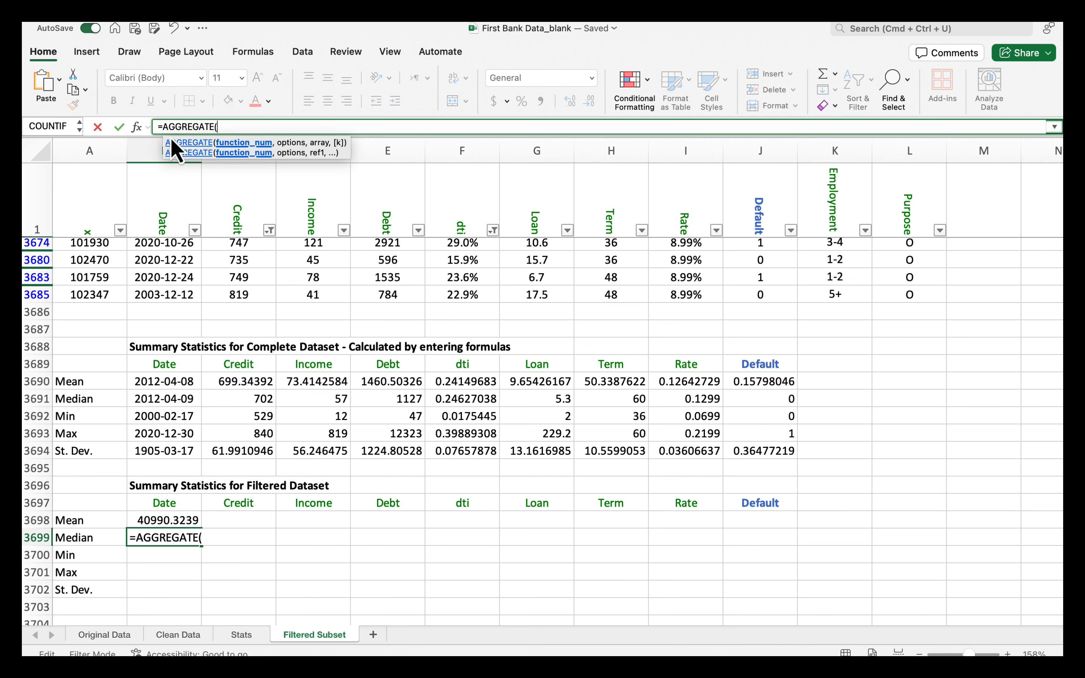
pyautogui.click(232, 127)
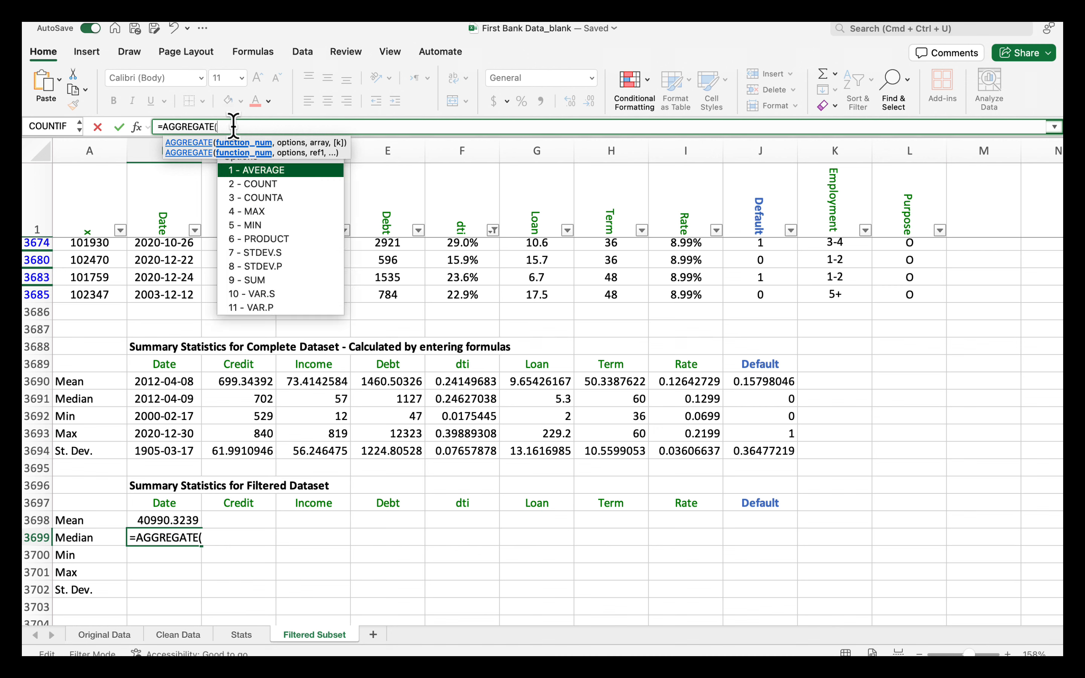
pyautogui.scroll(-3, 263, 283)
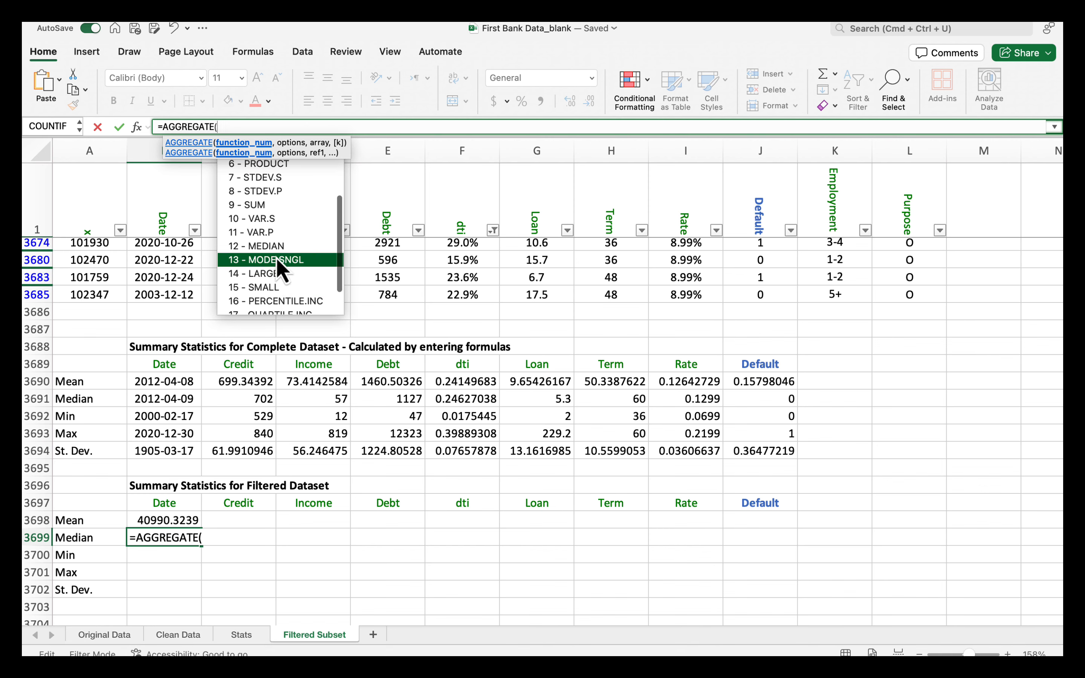
pyautogui.doubleClick(269, 245)
pyautogui.write(',')
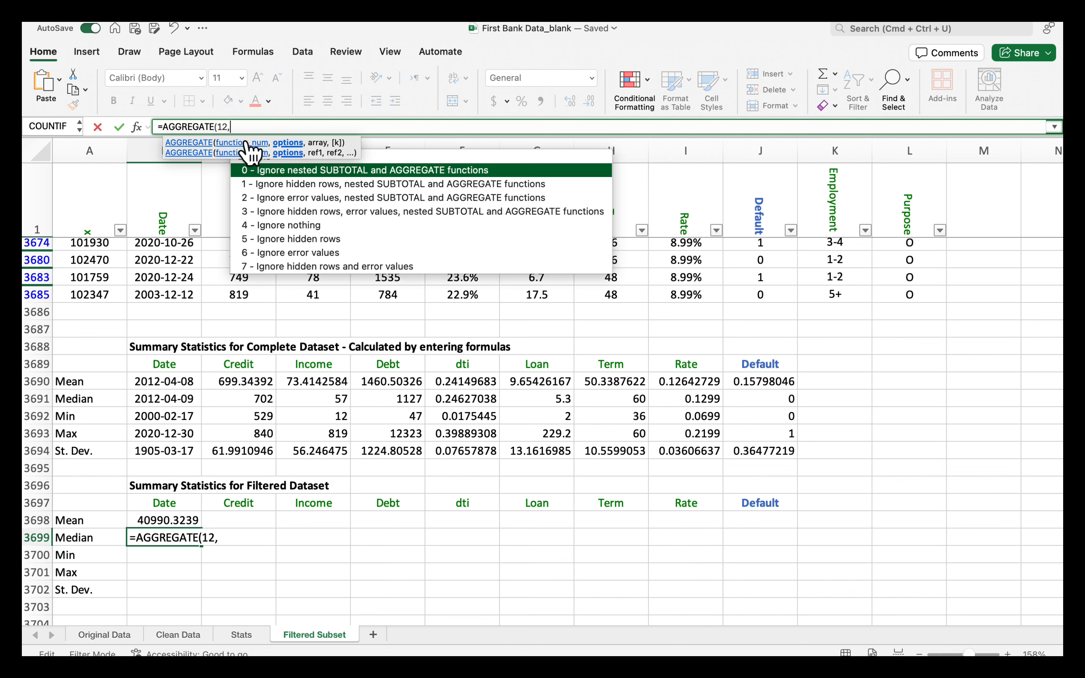
pyautogui.doubleClick(299, 245)
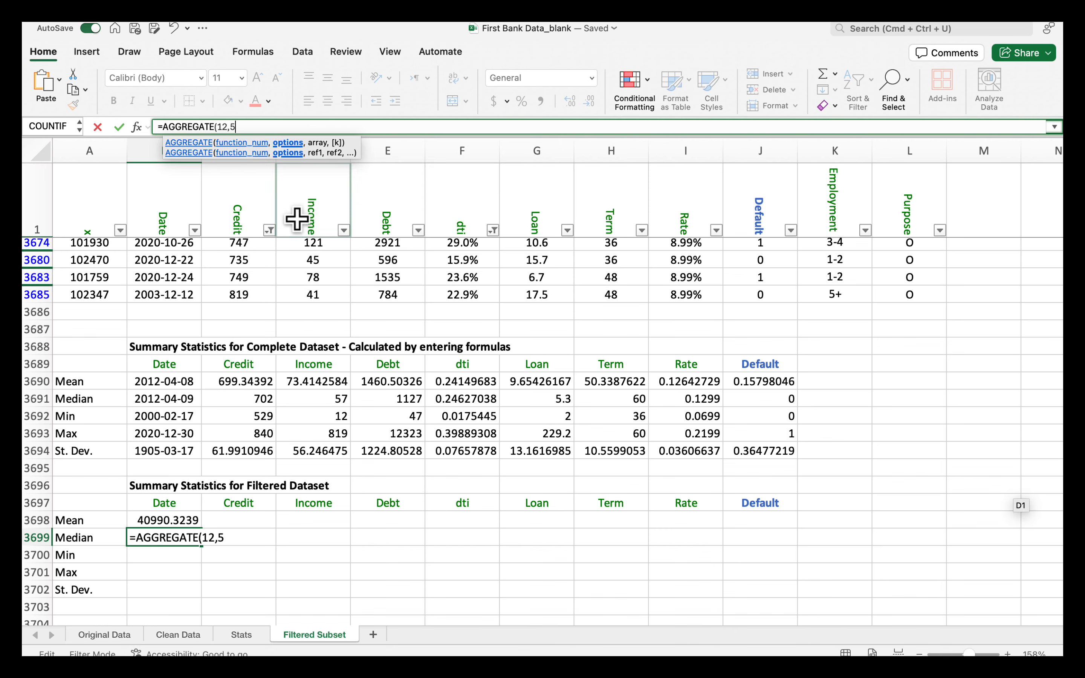
pyautogui.write(',')
pyautogui.click(163, 294)
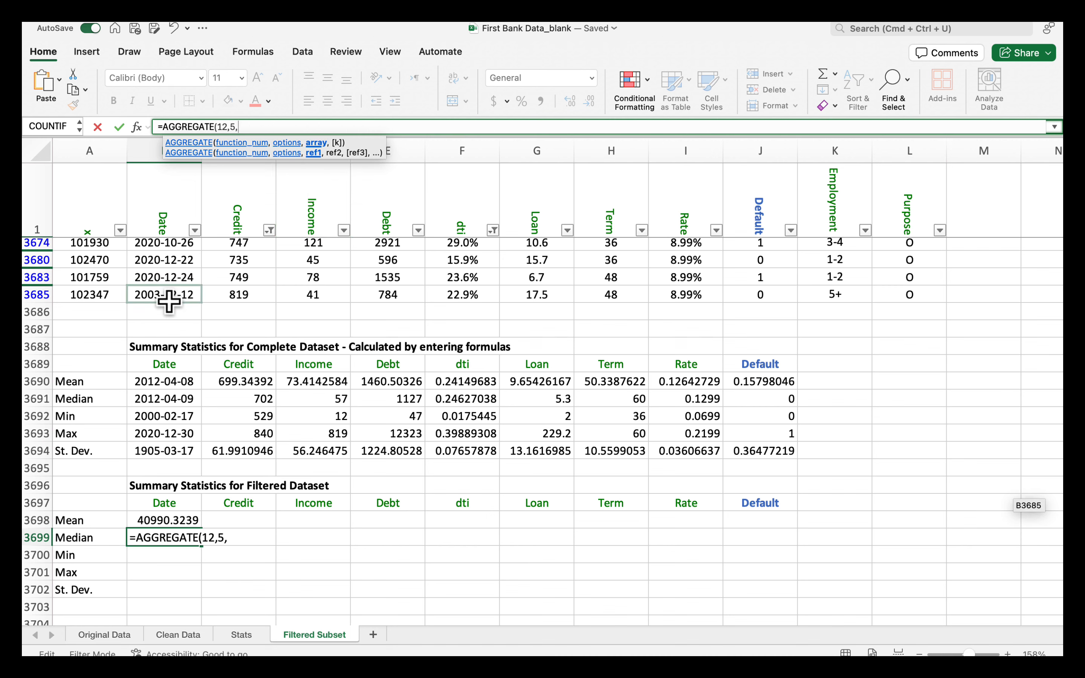
pyautogui.hotkey('ctrl', 'shift', 'Up')
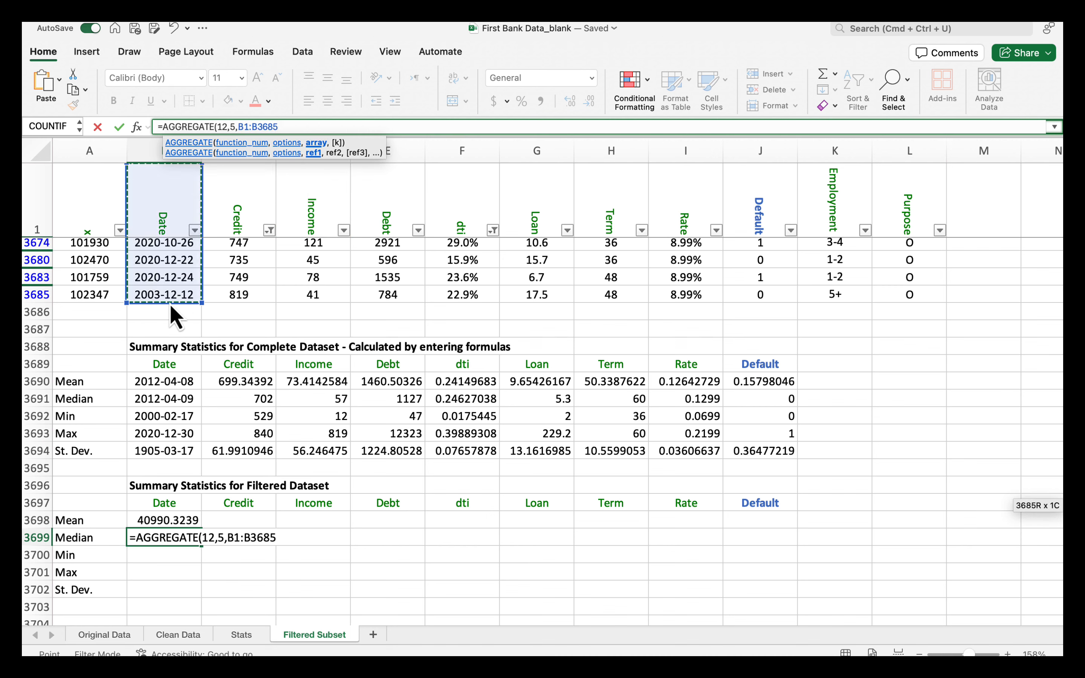
pyautogui.press('Return')
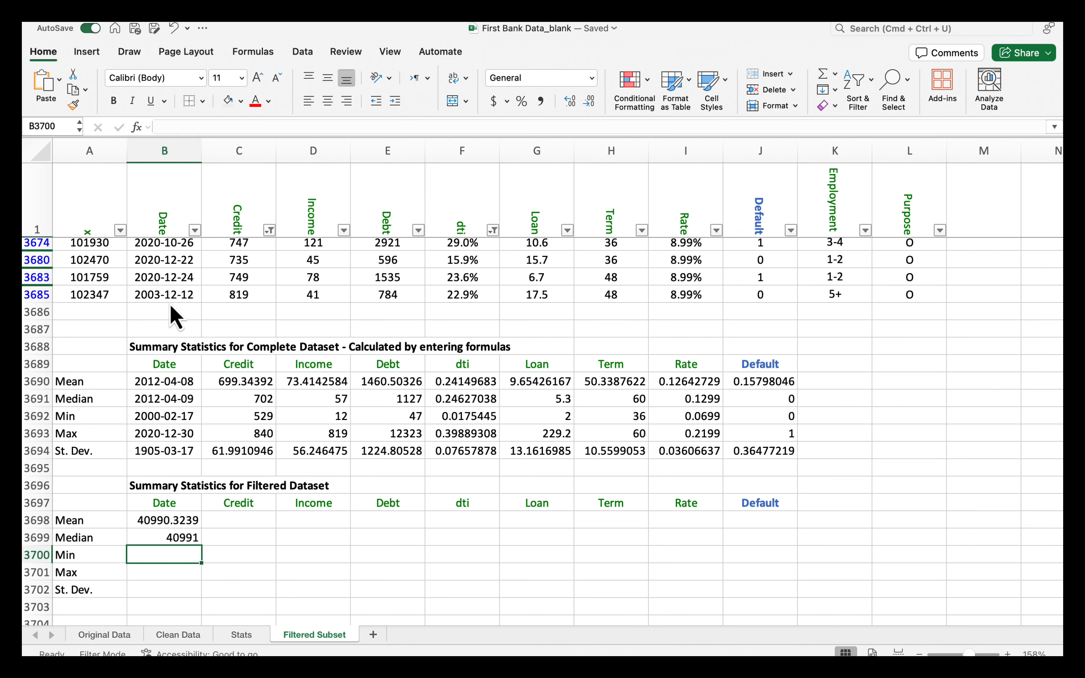
# - Calculate the filtered Date minimum in B3700 with =AGGREGATE(5,5,B1:B3685), using MIN and ignoring hidden rows
pyautogui.click(169, 541)
pyautogui.click(165, 555)
pyautogui.write('=agg')
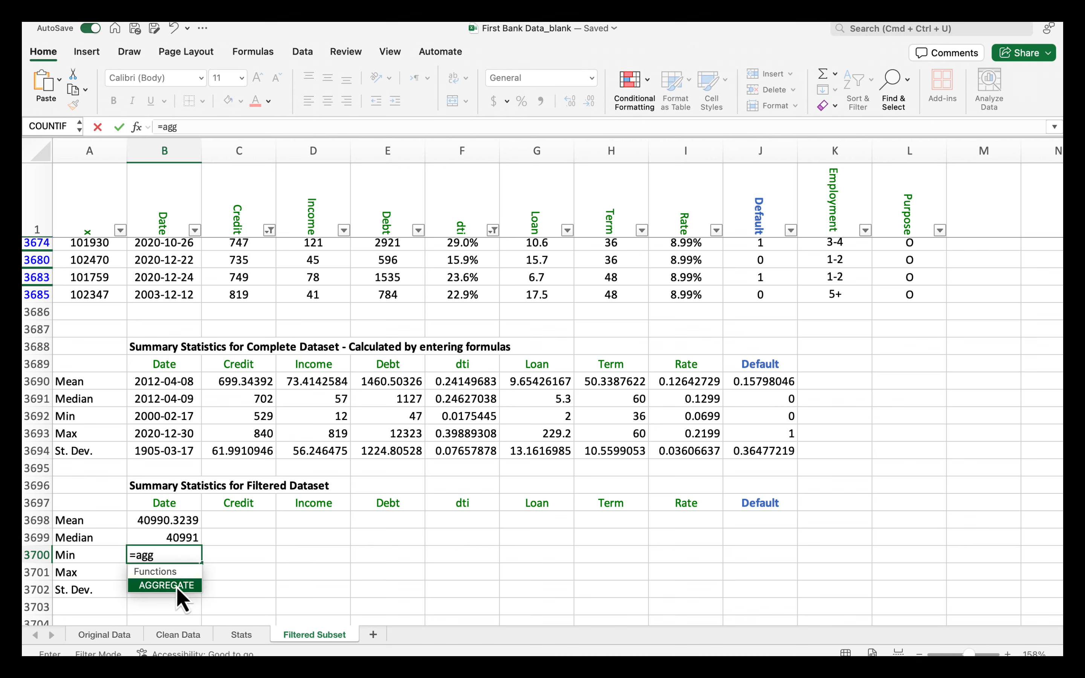
pyautogui.doubleClick(178, 587)
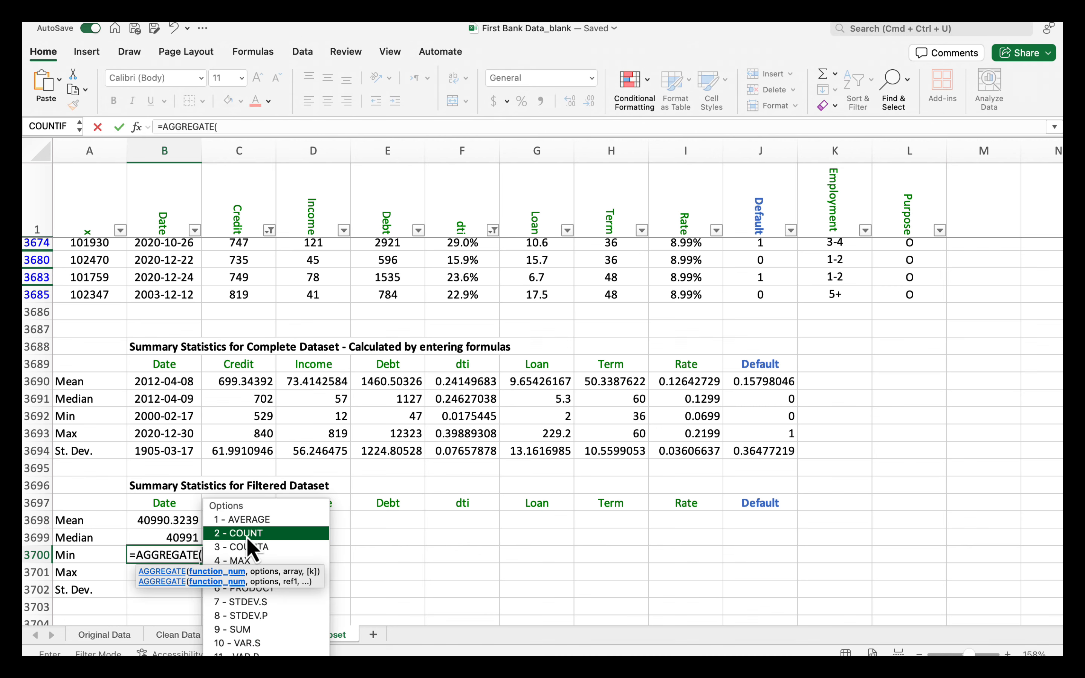
pyautogui.click(245, 128)
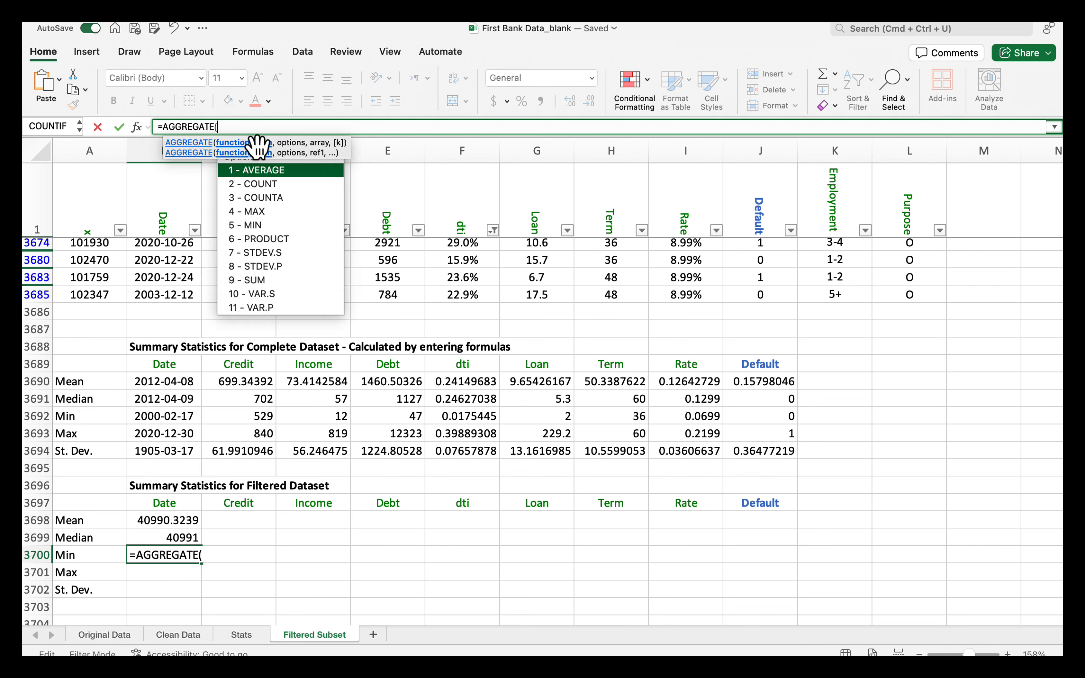
pyautogui.doubleClick(261, 226)
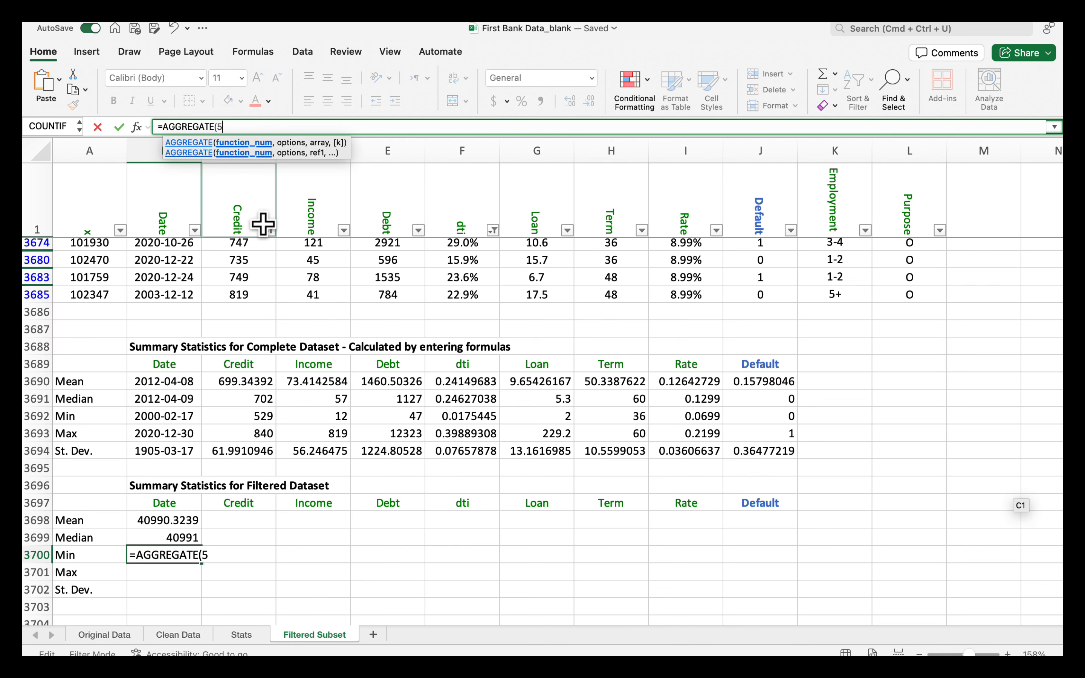
pyautogui.write(',5,')
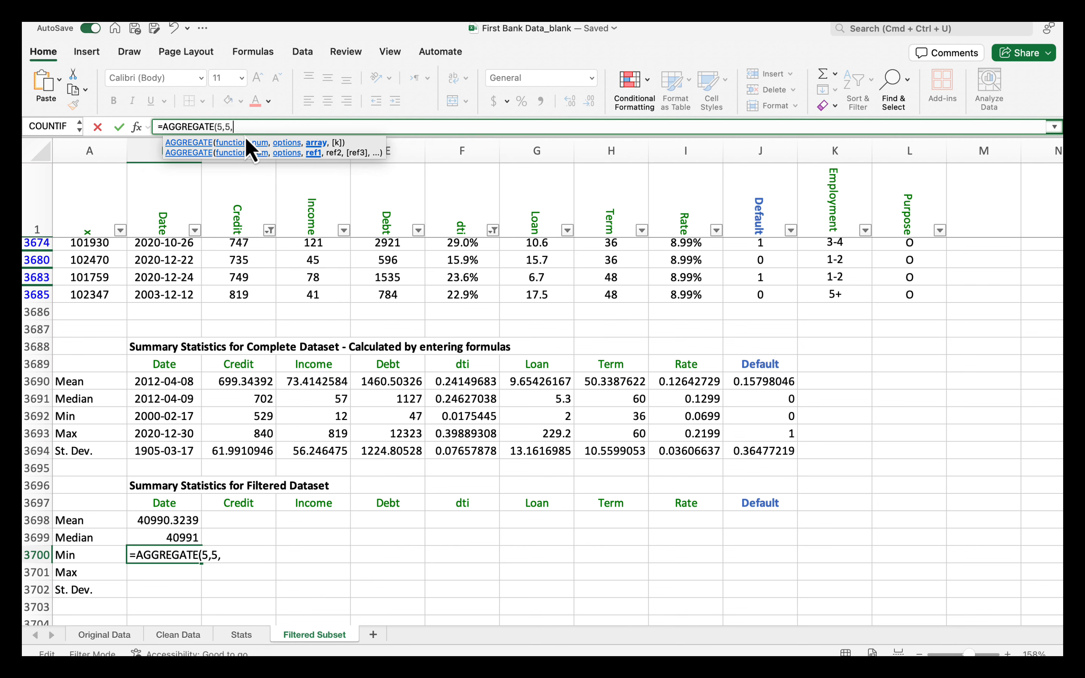
pyautogui.click(161, 296)
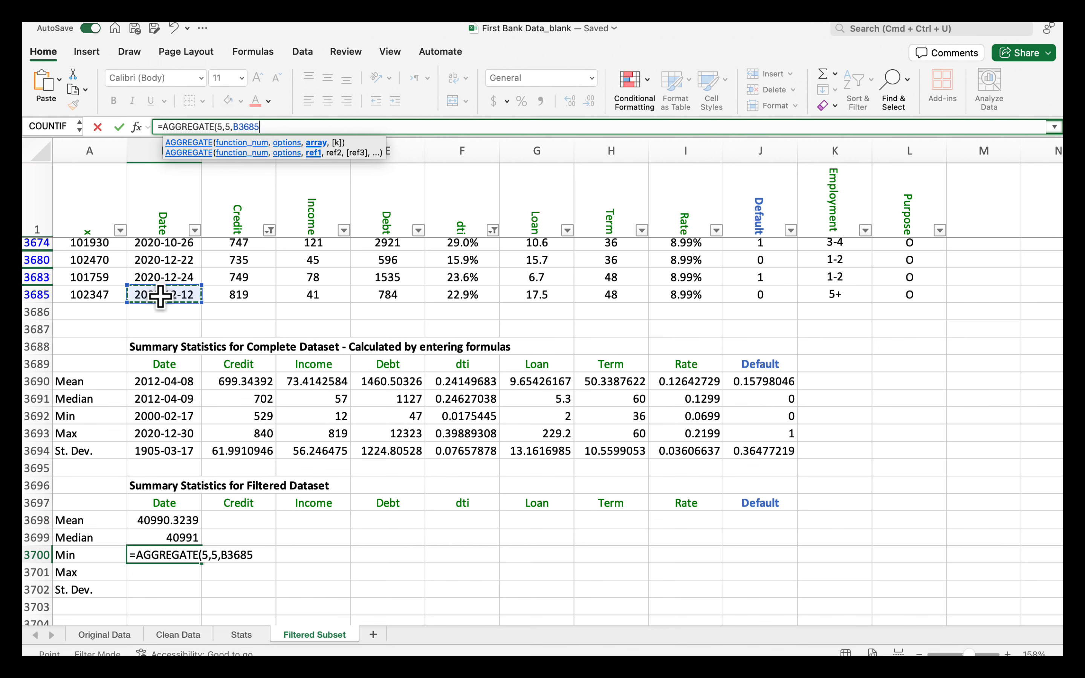
pyautogui.hotkey('ctrl', 'shift', 'Up')
pyautogui.press('Return')
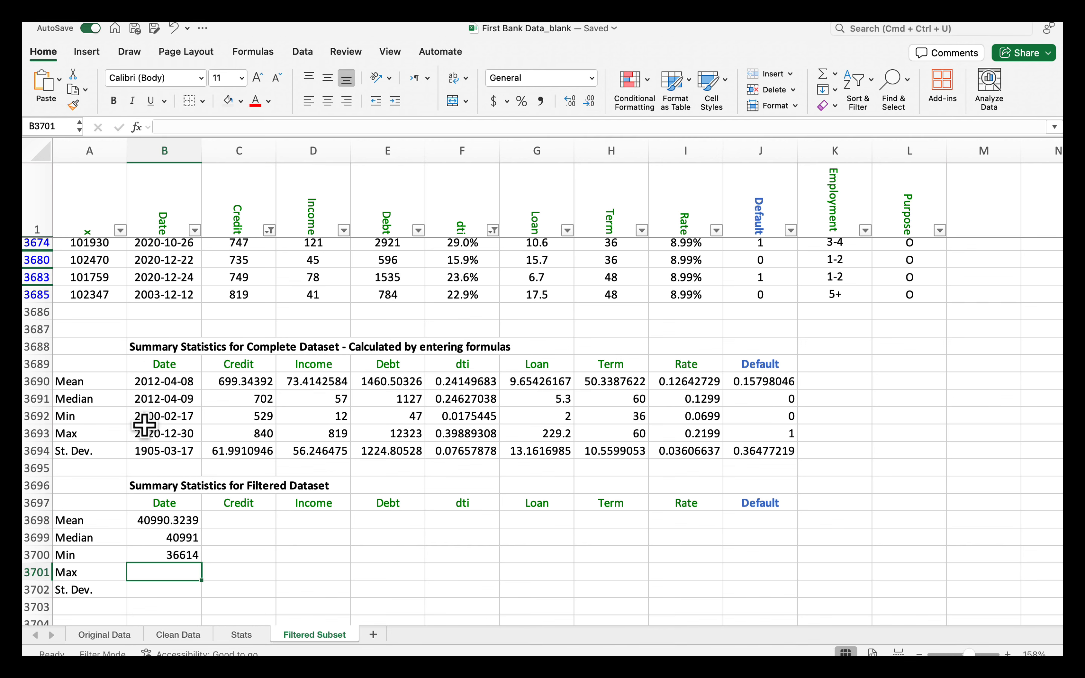
# - Calculate the filtered Date maximum in B3701 with =AGGREGATE(4,5,B1:B3685), using MAX and ignoring hidden rows
pyautogui.write('=aggre')
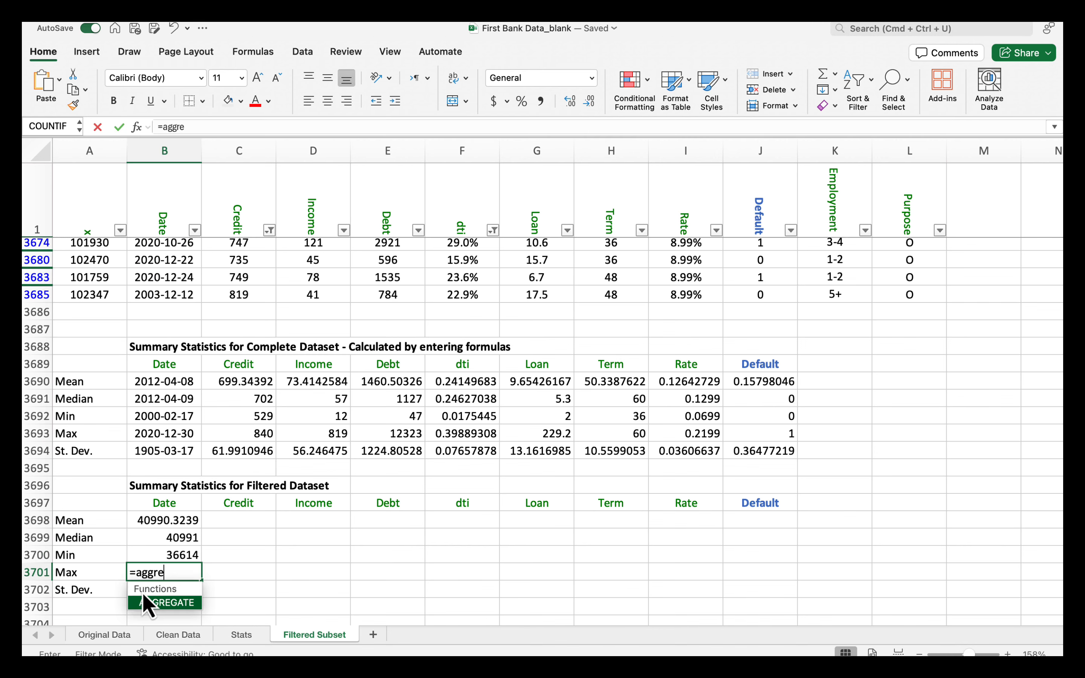
pyautogui.doubleClick(180, 603)
pyautogui.click(233, 127)
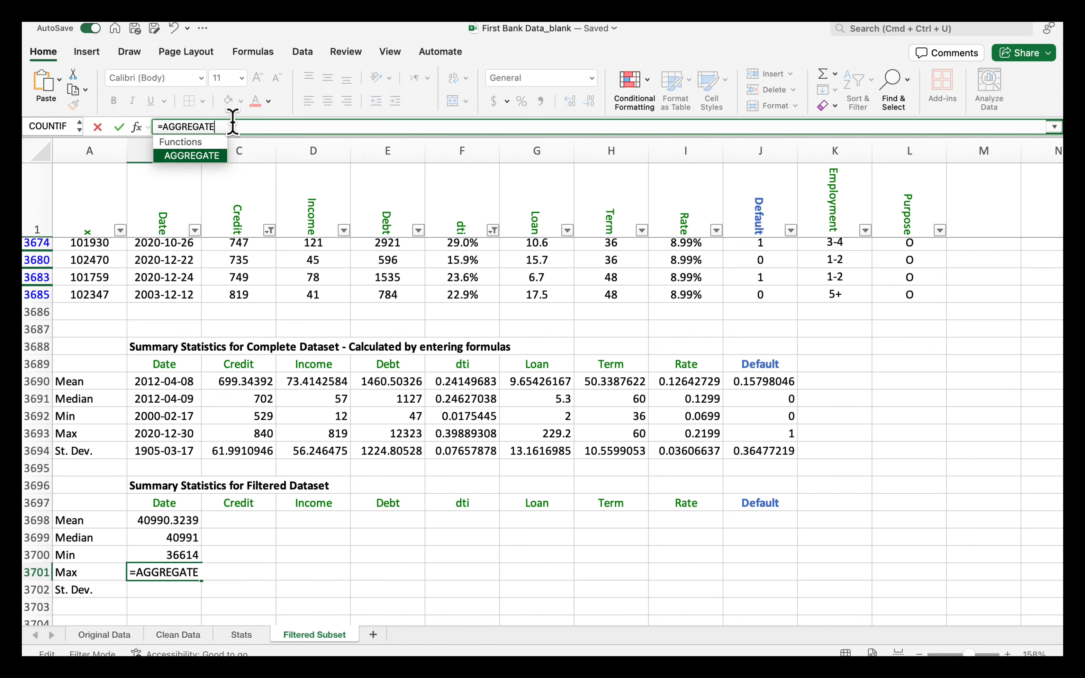
pyautogui.doubleClick(275, 211)
pyautogui.write(',5,')
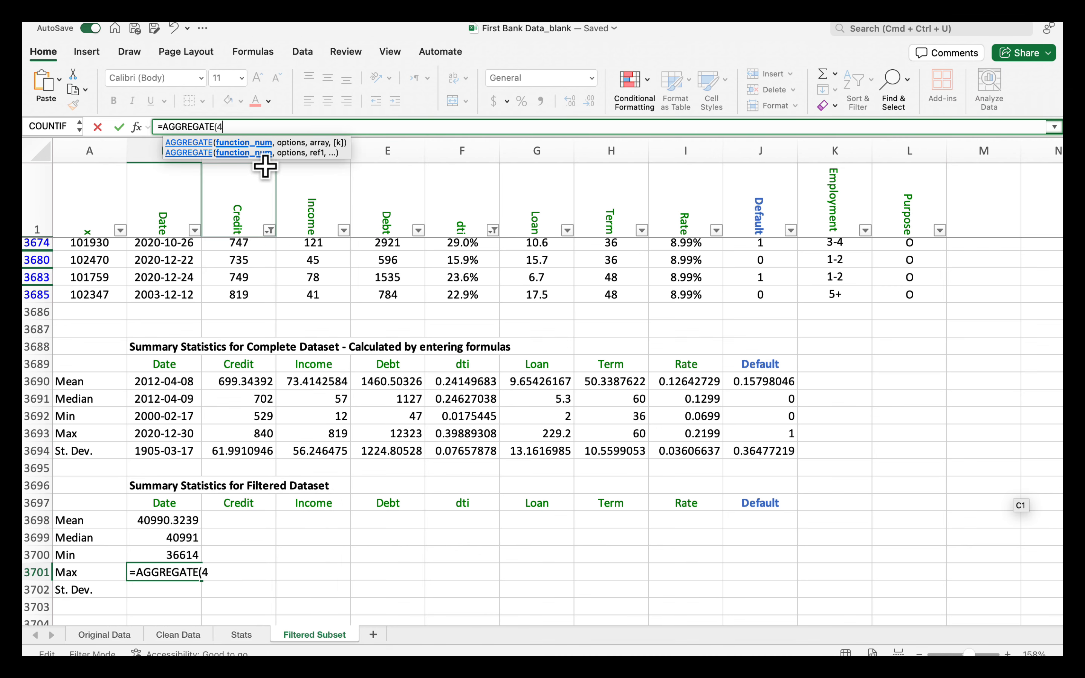
pyautogui.click(174, 295)
pyautogui.press('super+shift+Up')
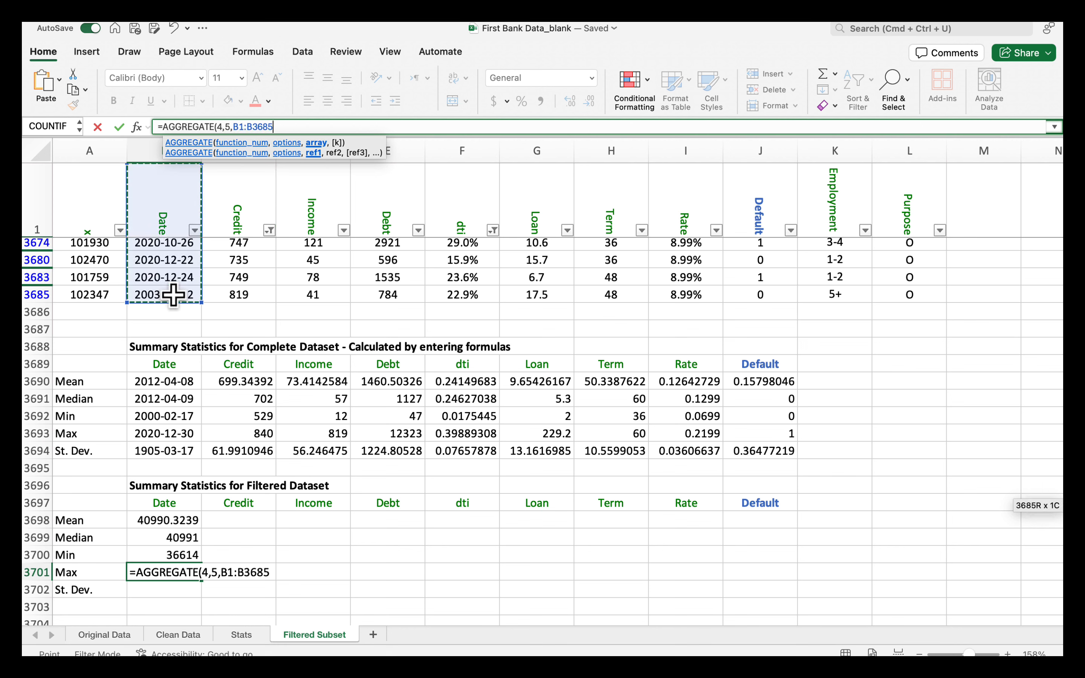
pyautogui.press('Return')
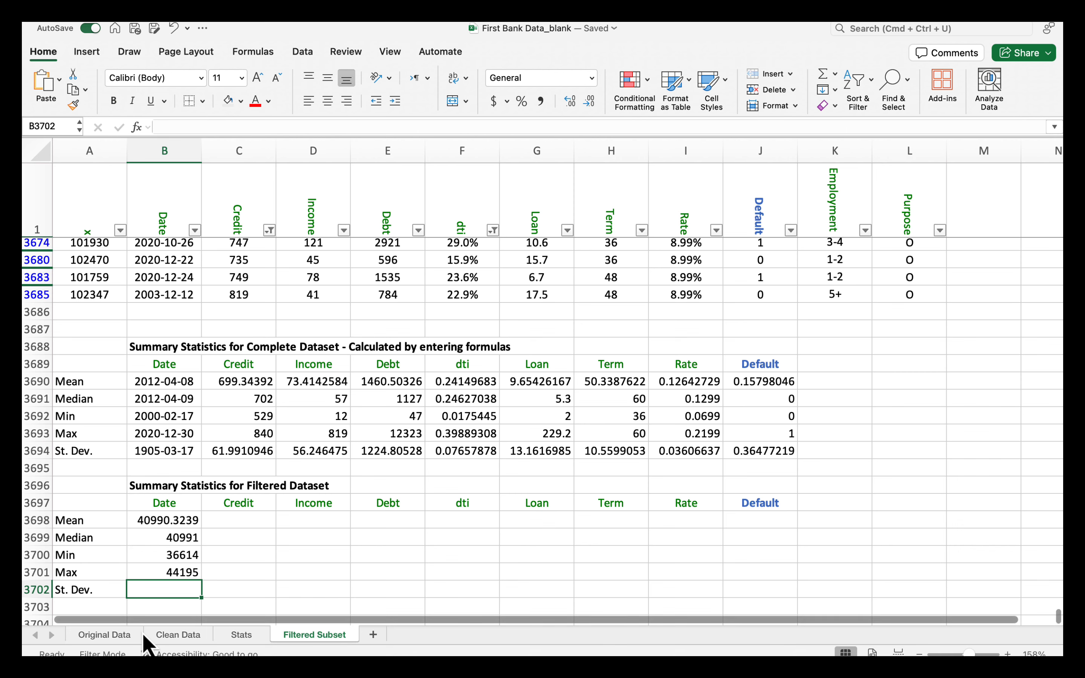
# - Calculate the filtered Date standard deviation in B3702 with =AGGREGATE(7,5,B1:B3685), using STDEV.S and ignoring hidden rows
pyautogui.write('=agg')
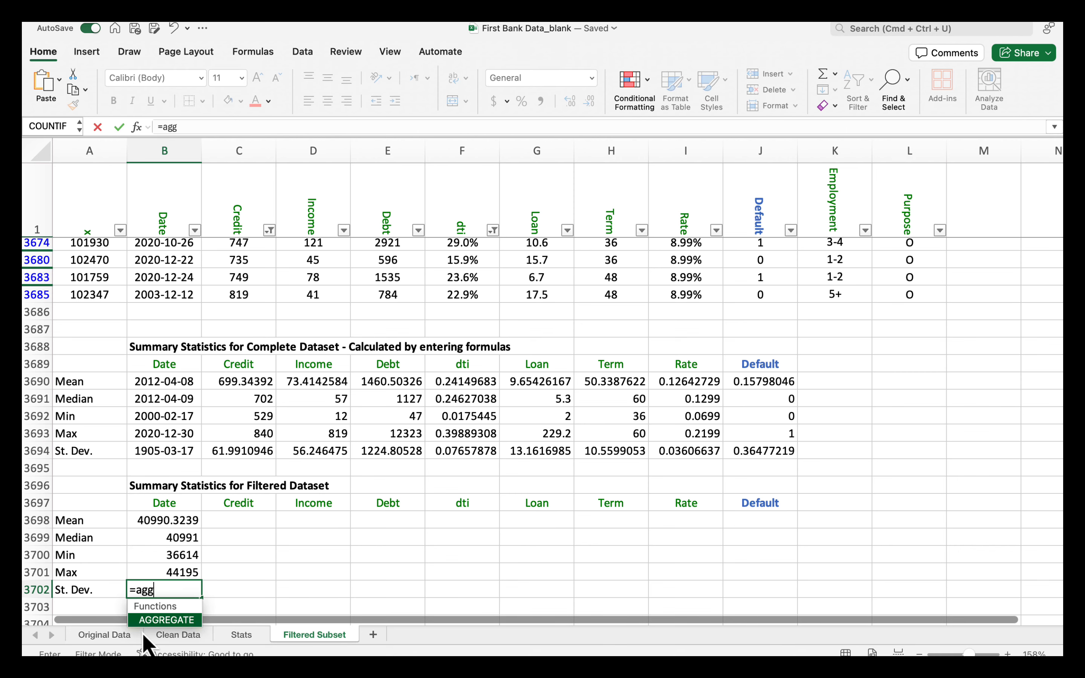
pyautogui.doubleClick(184, 621)
pyautogui.click(227, 127)
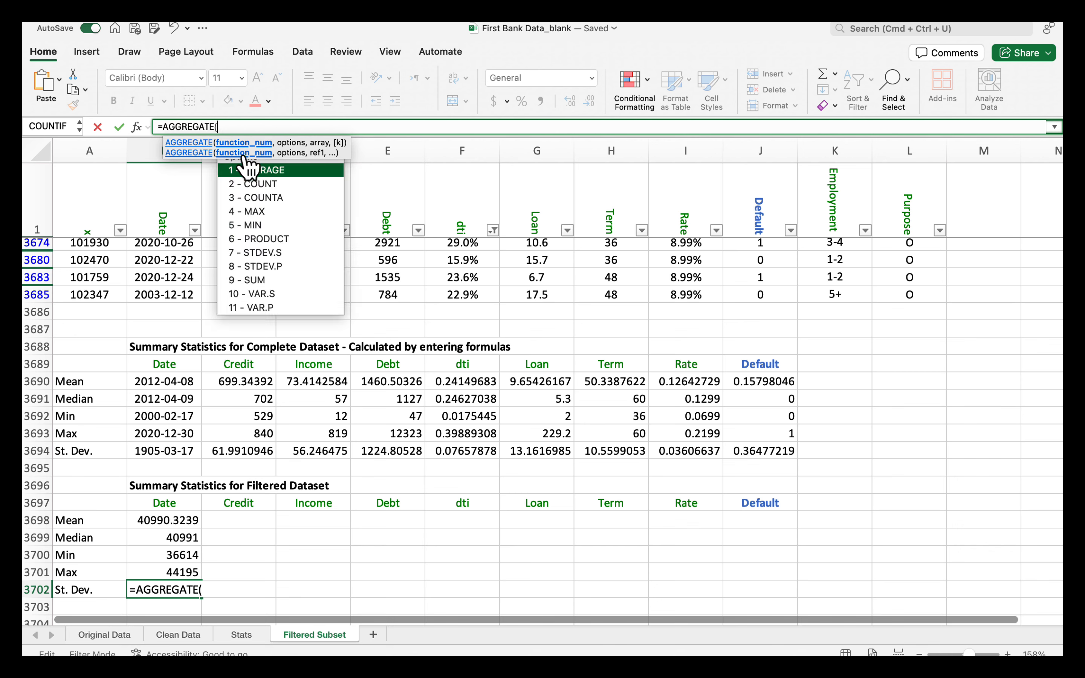
pyautogui.doubleClick(284, 253)
pyautogui.write(',5,')
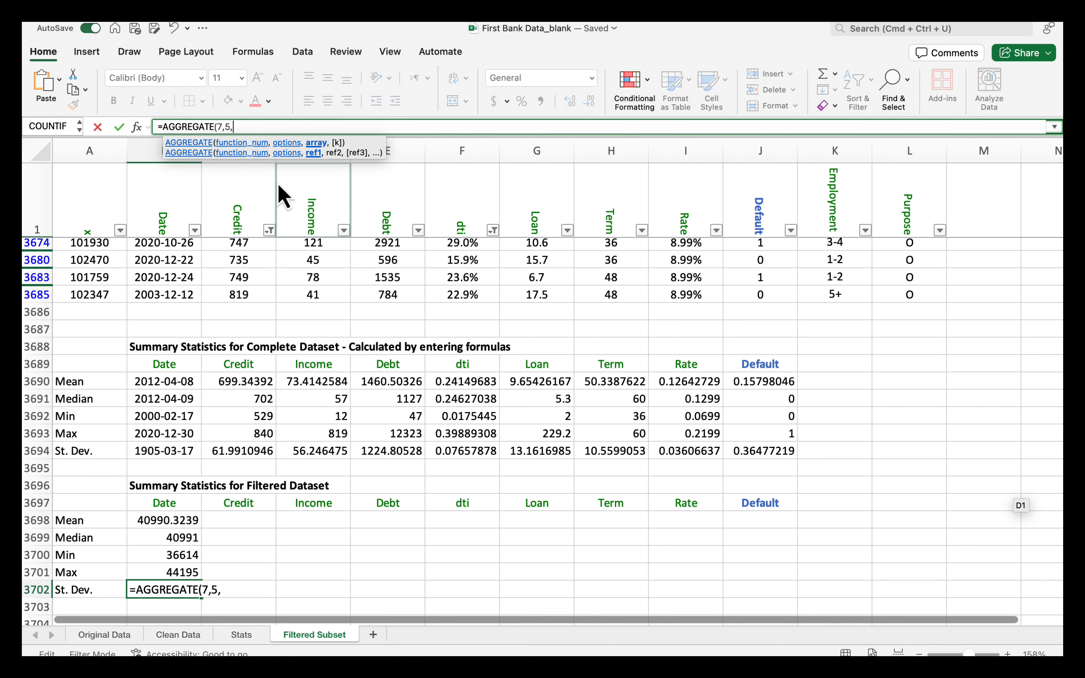
pyautogui.click(177, 297)
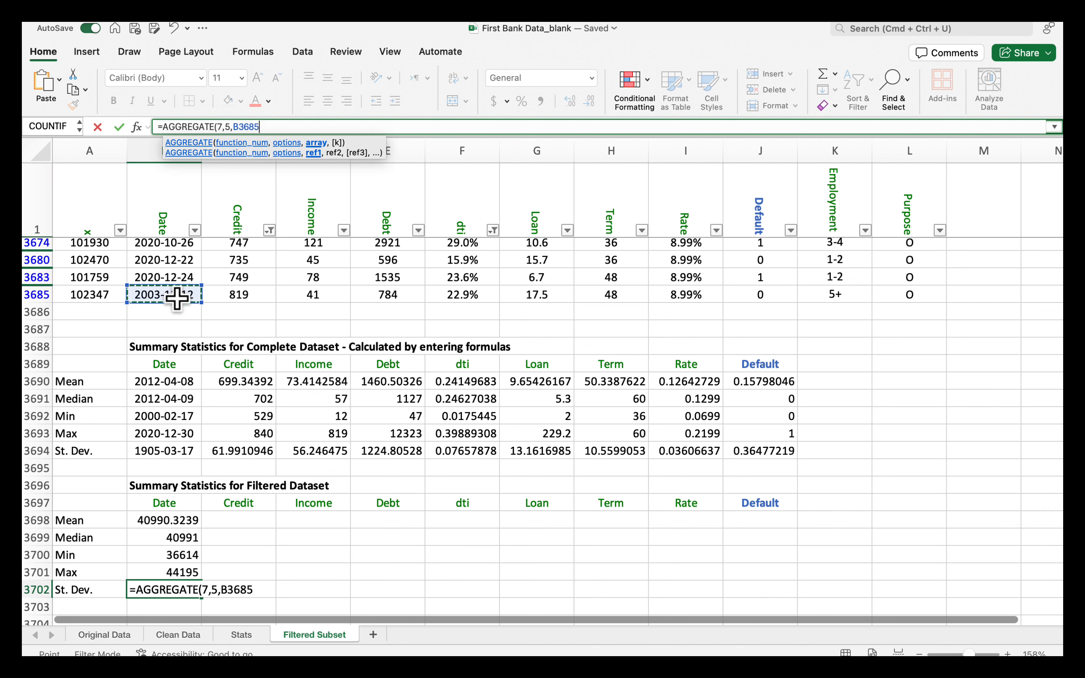
pyautogui.press('super+shift+Up')
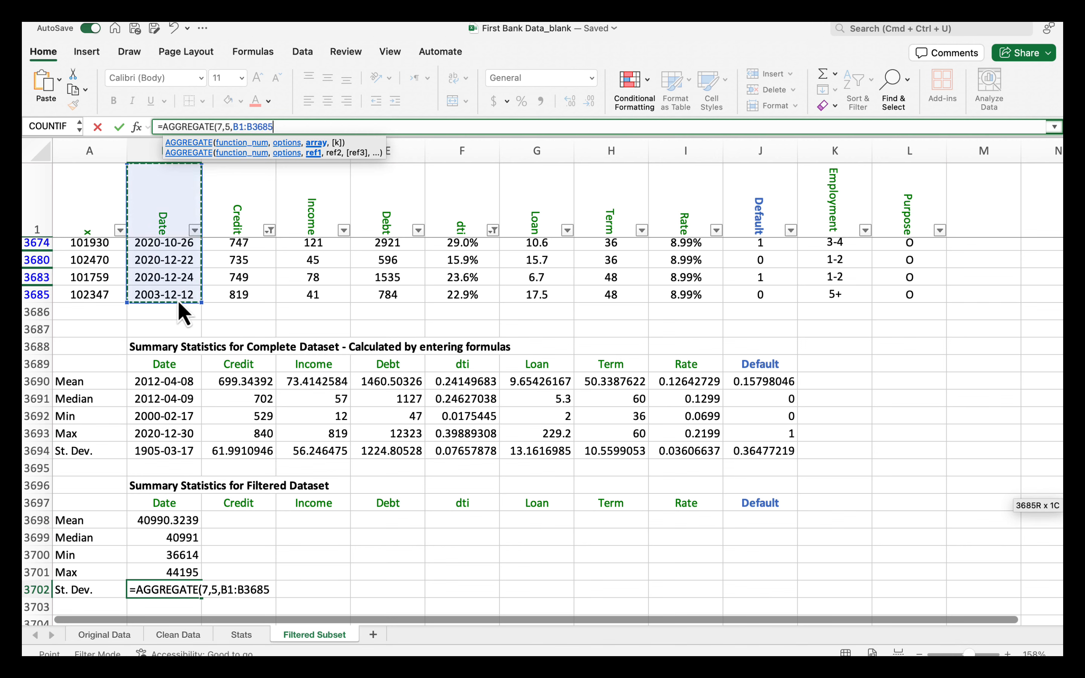
pyautogui.press('Return')
# - Copy the date format of B3692 onto the filtered Date statistics in B3698:B3702
pyautogui.click(150, 416)
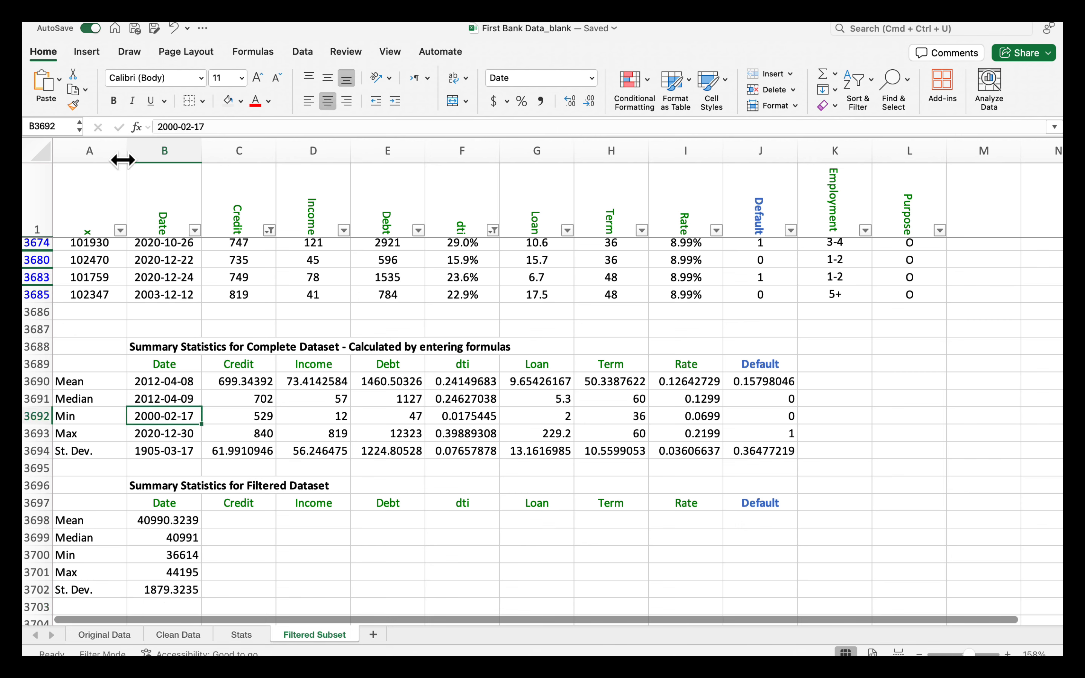
pyautogui.click(73, 104)
pyautogui.moveTo(179, 523)
pyautogui.mouseDown()
pyautogui.moveTo(193, 542)
pyautogui.moveTo(196, 590)
pyautogui.mouseUp()
pyautogui.click(271, 558)
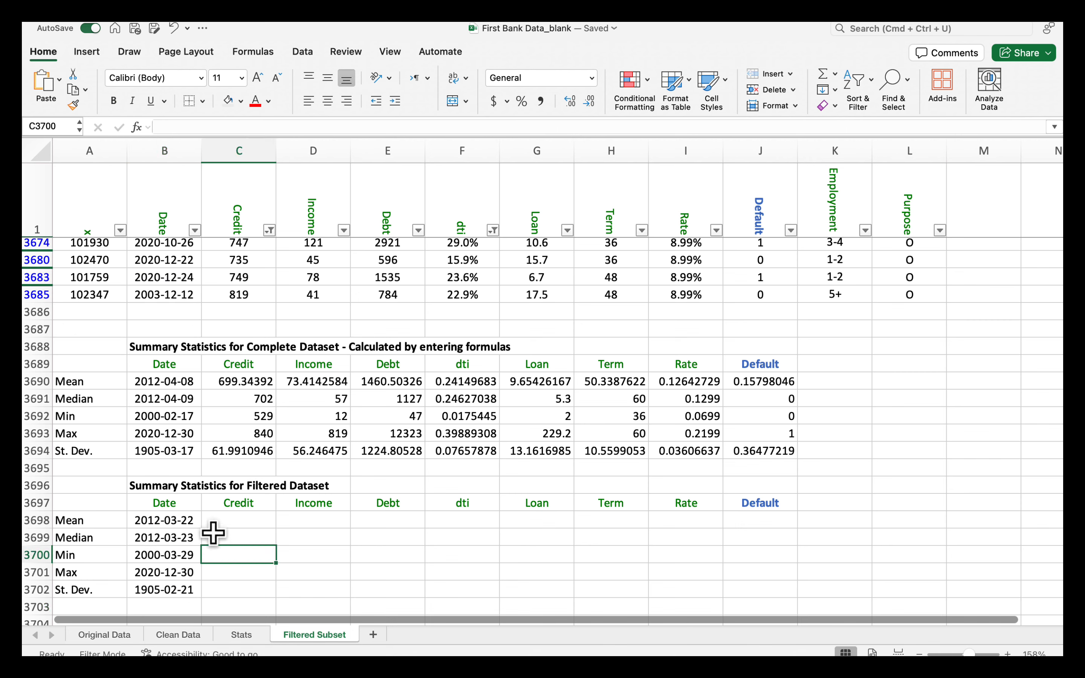
# - Fill the five filtered Date formulas in B3698:B3702 across through the Default column, J
pyautogui.scroll(-1, 215, 537)
pyautogui.scroll(-2, 223, 545)
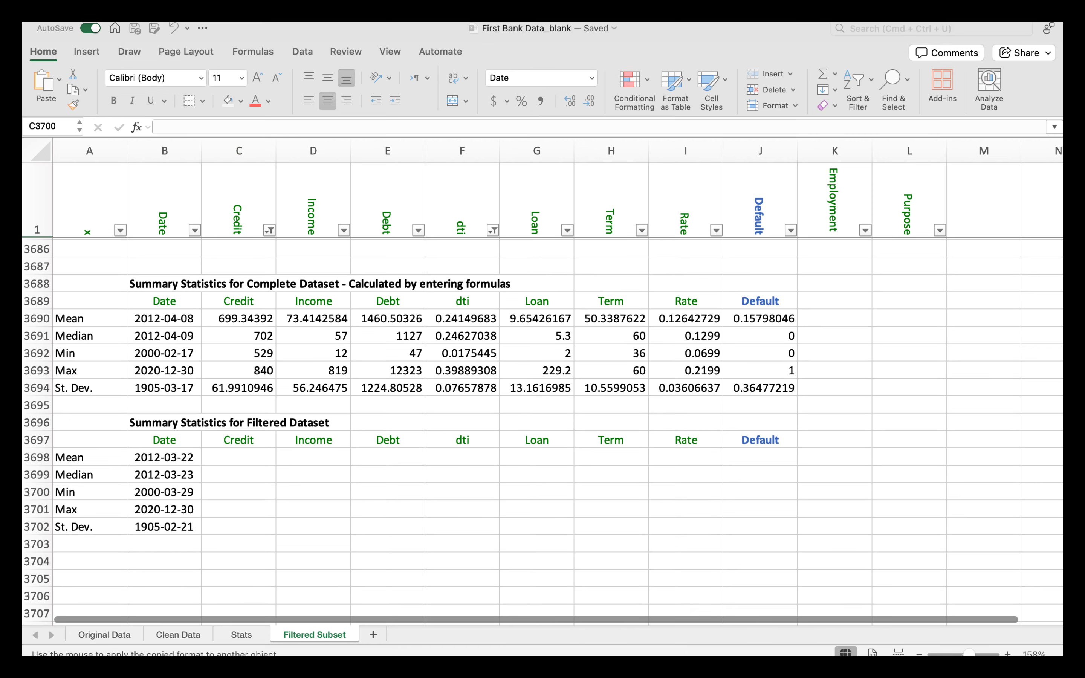
pyautogui.click(234, 458)
pyautogui.moveTo(171, 460); pyautogui.dragTo(779, 513)
pyautogui.click(537, 560)
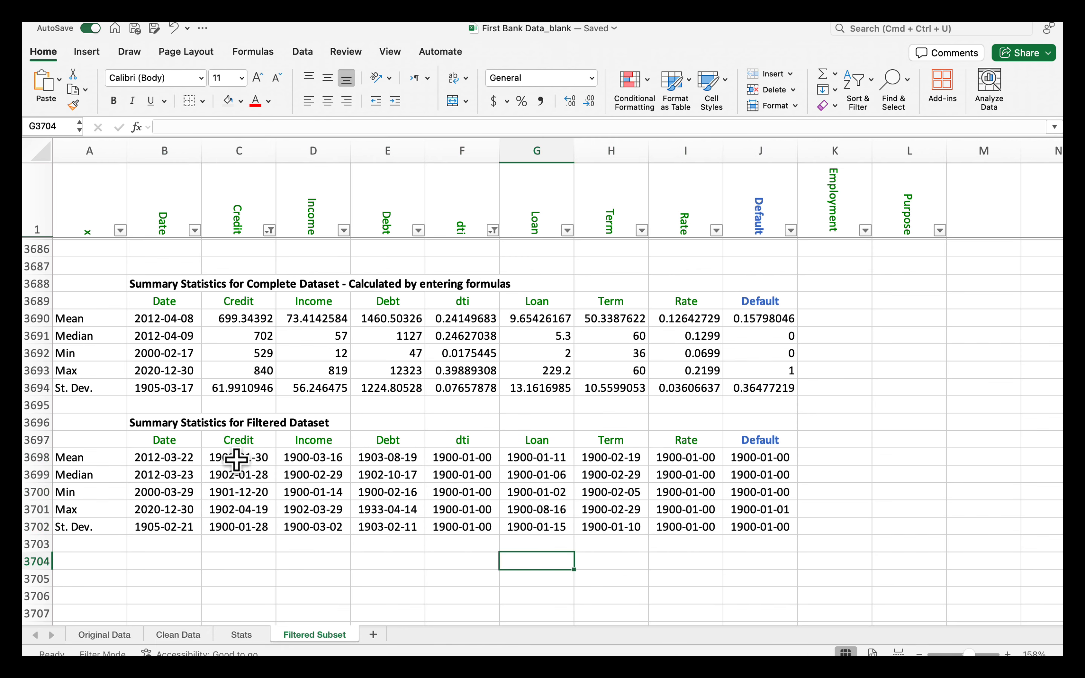
# - Apply the Number format with two decimals to the filtered Credit to Default statistics in C3698:J3702
pyautogui.moveTo(237, 457); pyautogui.dragTo(251, 528)
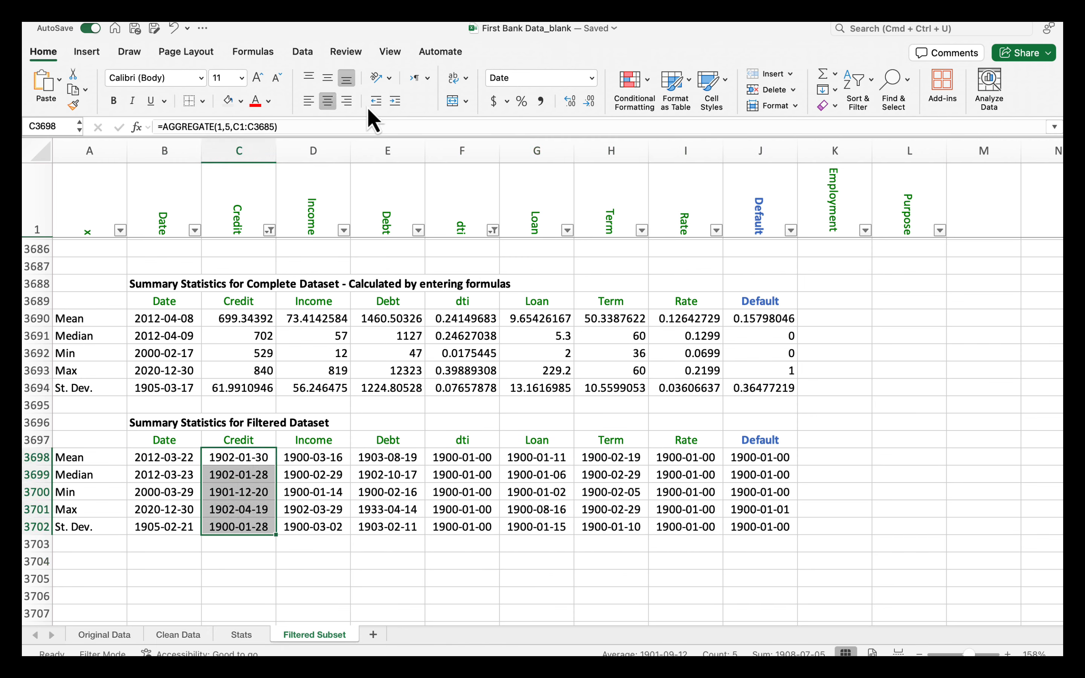
pyautogui.click(585, 78)
pyautogui.click(591, 79)
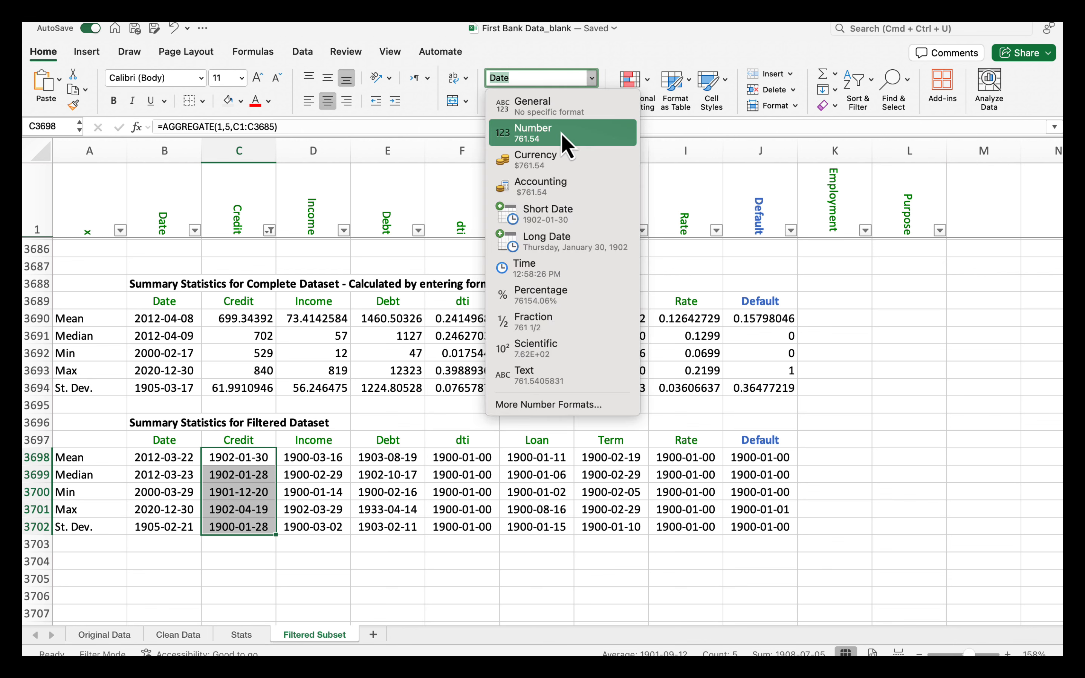
pyautogui.click(541, 137)
pyautogui.moveTo(313, 457); pyautogui.dragTo(327, 527)
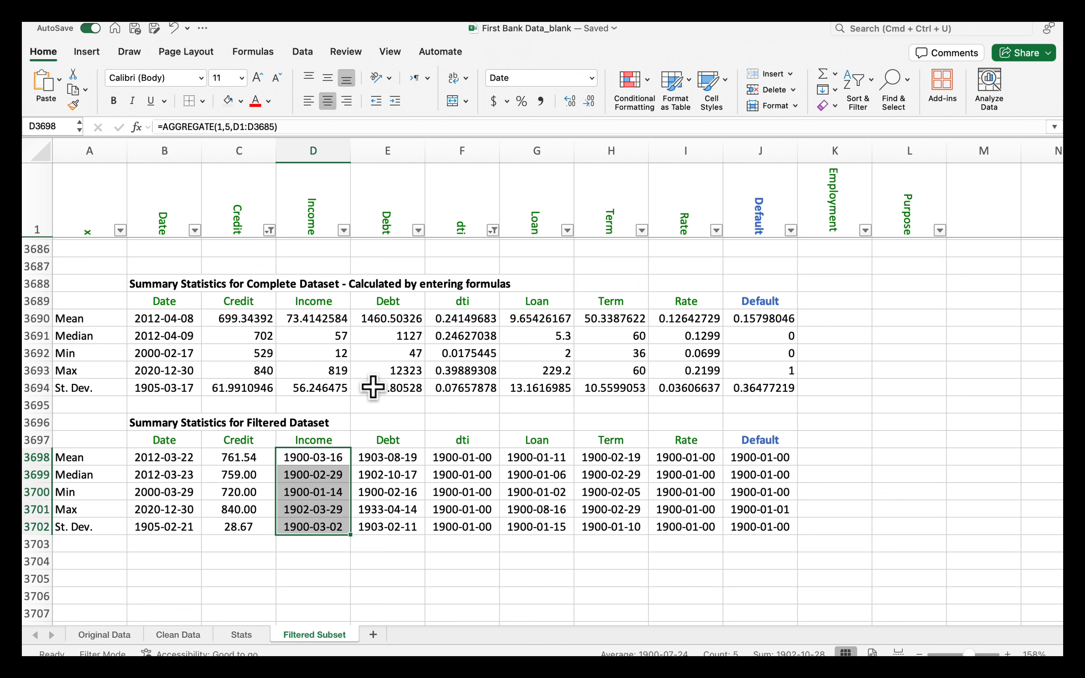
pyautogui.moveTo(260, 454); pyautogui.dragTo(769, 479)
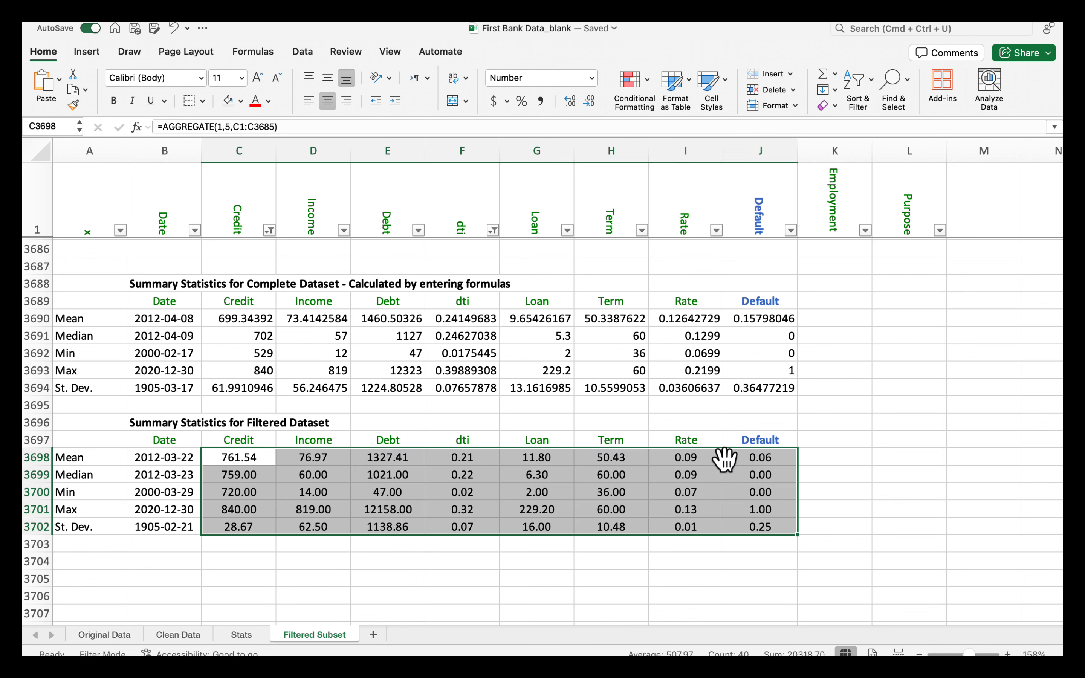
pyautogui.click(739, 480)
# - Format the dti statistics as percentages, with two decimals in F3698:F3702 and no decimals in F3690:F3694
pyautogui.moveTo(452, 457); pyautogui.dragTo(462, 528)
pyautogui.click(592, 78)
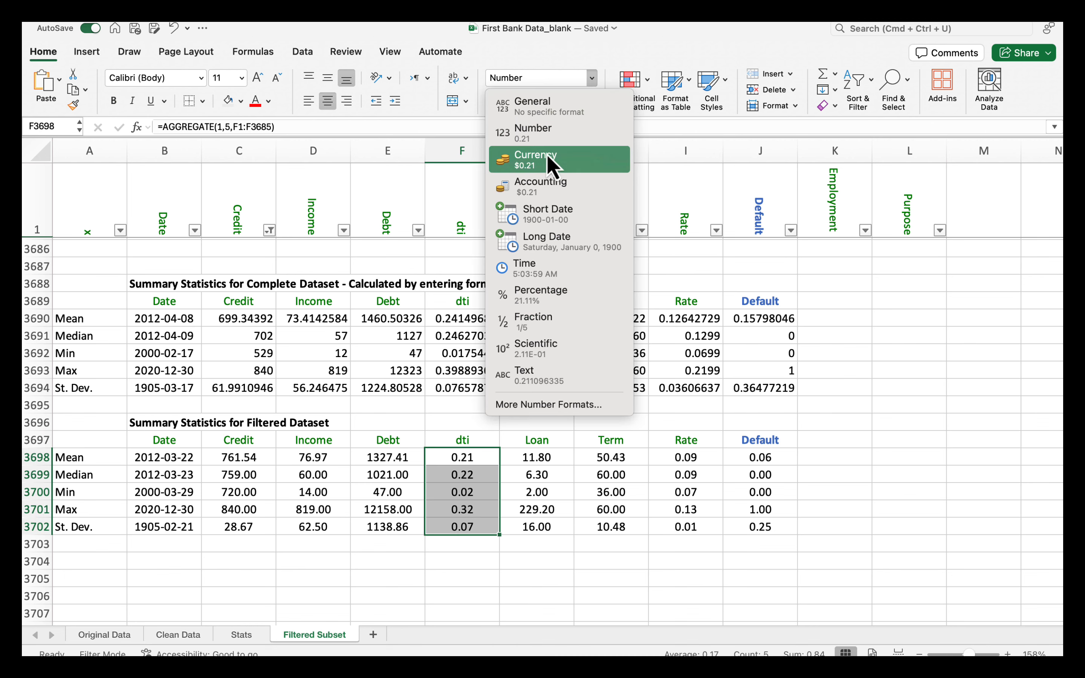
pyautogui.click(533, 308)
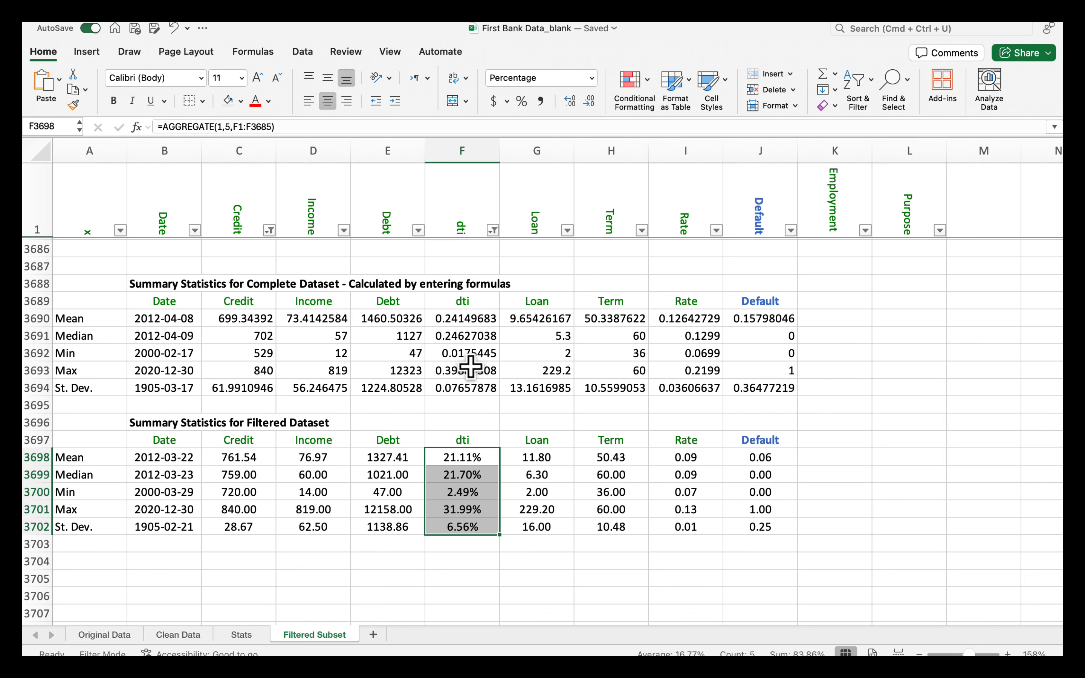
pyautogui.moveTo(462, 319); pyautogui.dragTo(469, 388)
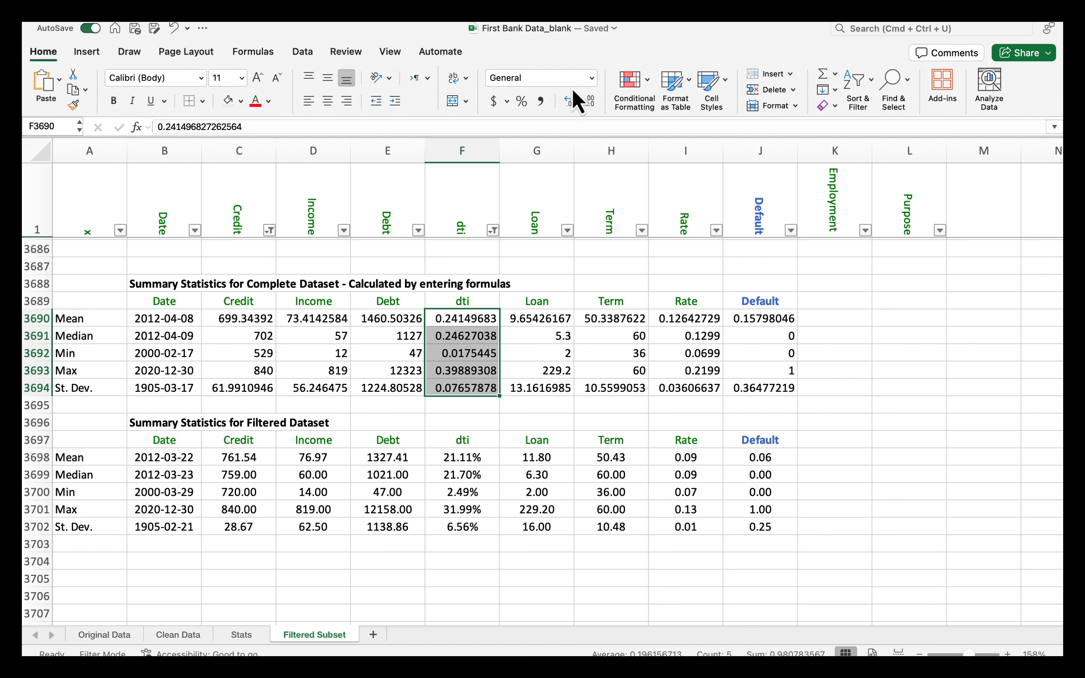
pyautogui.click(521, 101)
pyautogui.click(556, 474)
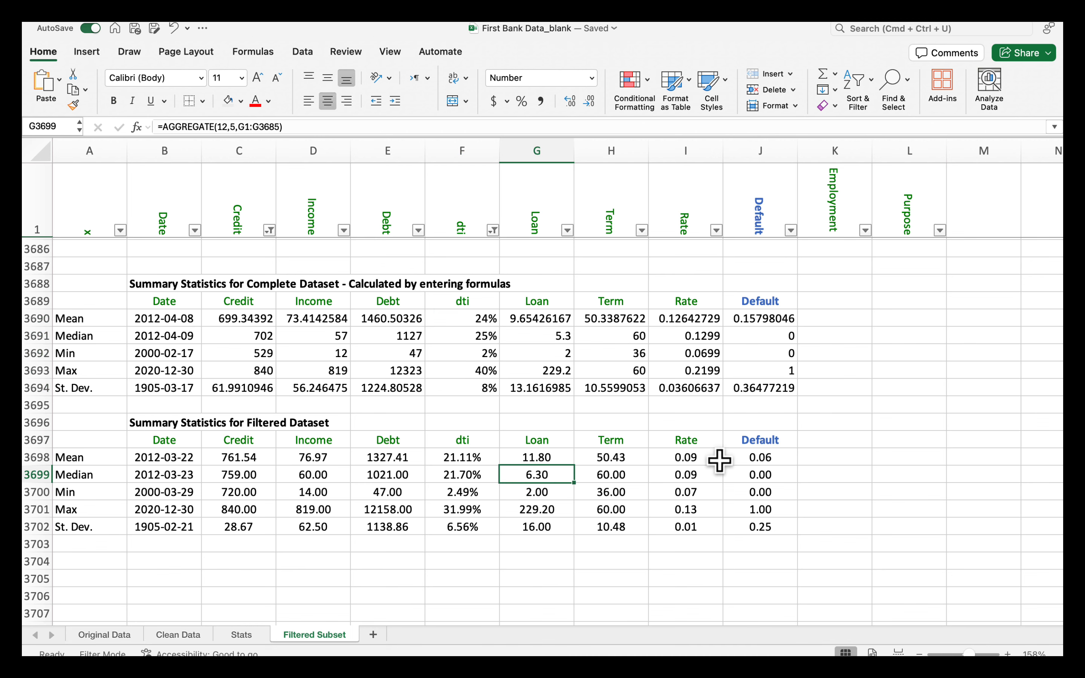
# - Format the Rate statistics as whole percentages in both the filtered table, I3698:I3702, and the complete-dataset table, I3690:I3694
pyautogui.click(703, 464)
pyautogui.moveTo(703, 464); pyautogui.dragTo(695, 527)
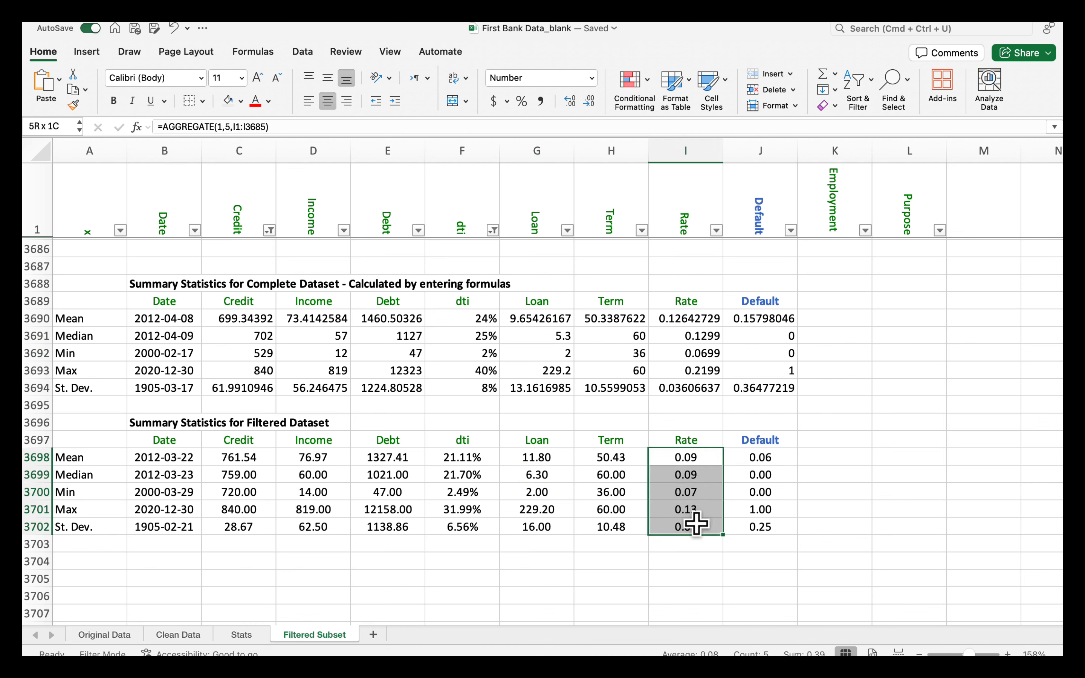
pyautogui.click(523, 101)
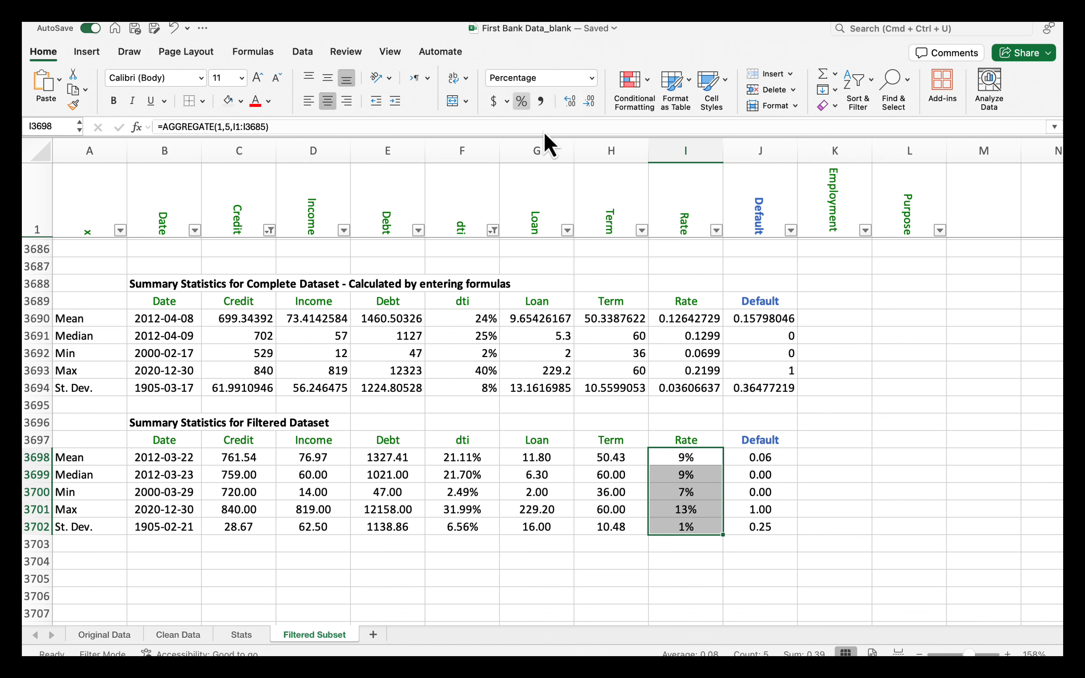
pyautogui.moveTo(684, 320); pyautogui.dragTo(689, 380)
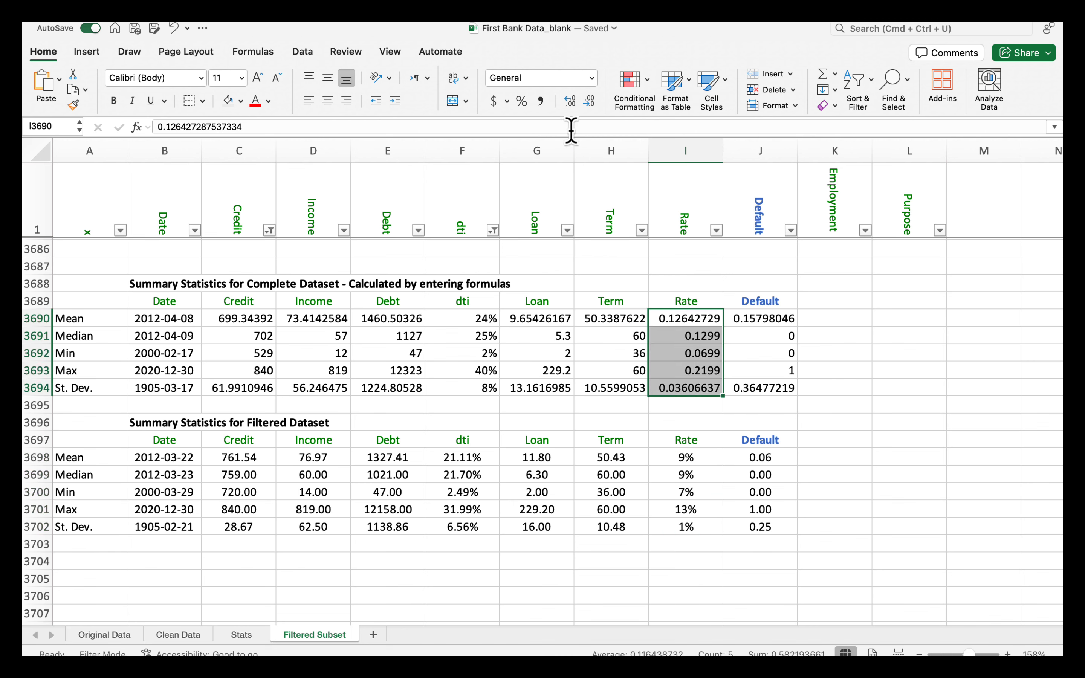
pyautogui.click(522, 102)
pyautogui.click(837, 394)
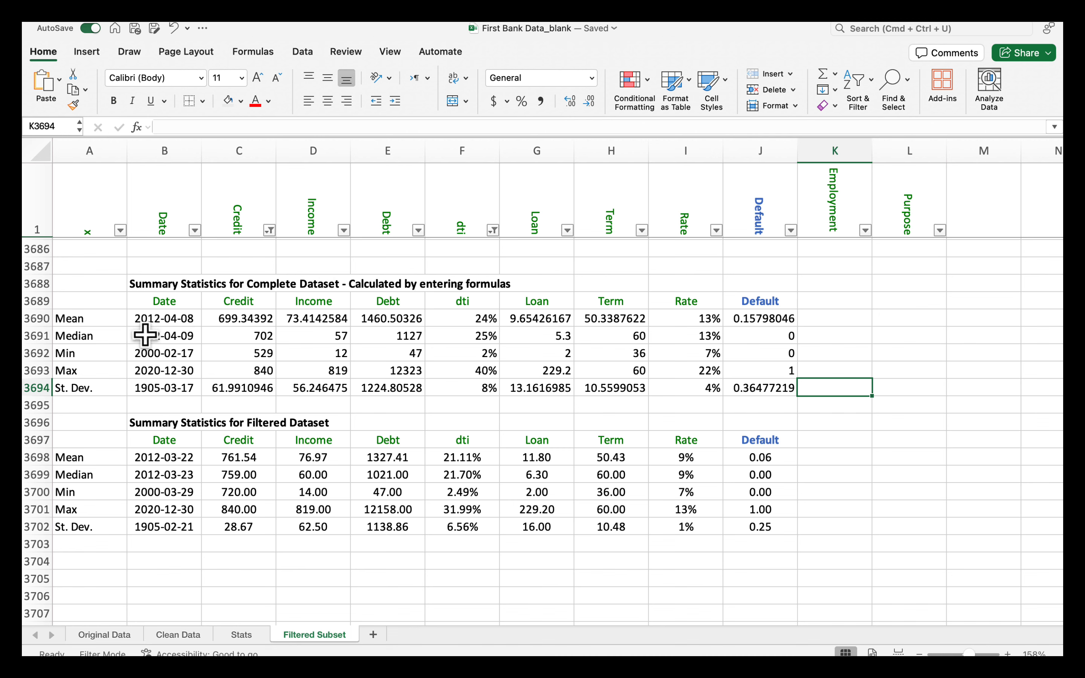
# - Add a new blank worksheet after the Filtered Subset sheet
pyautogui.click(255, 458)
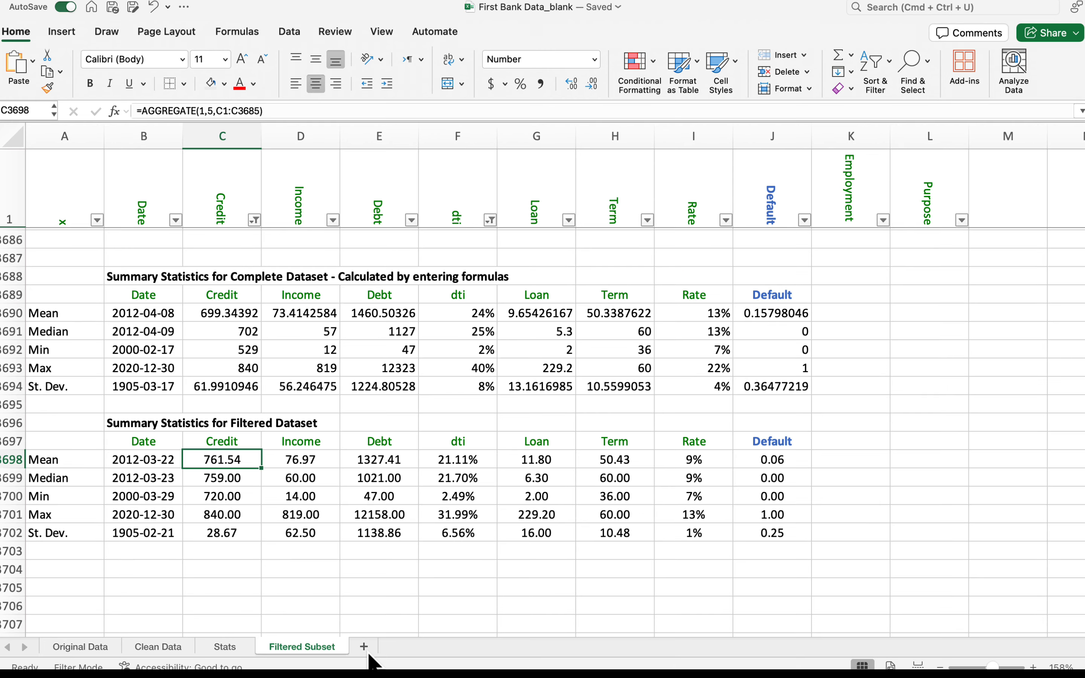
pyautogui.click(364, 648)
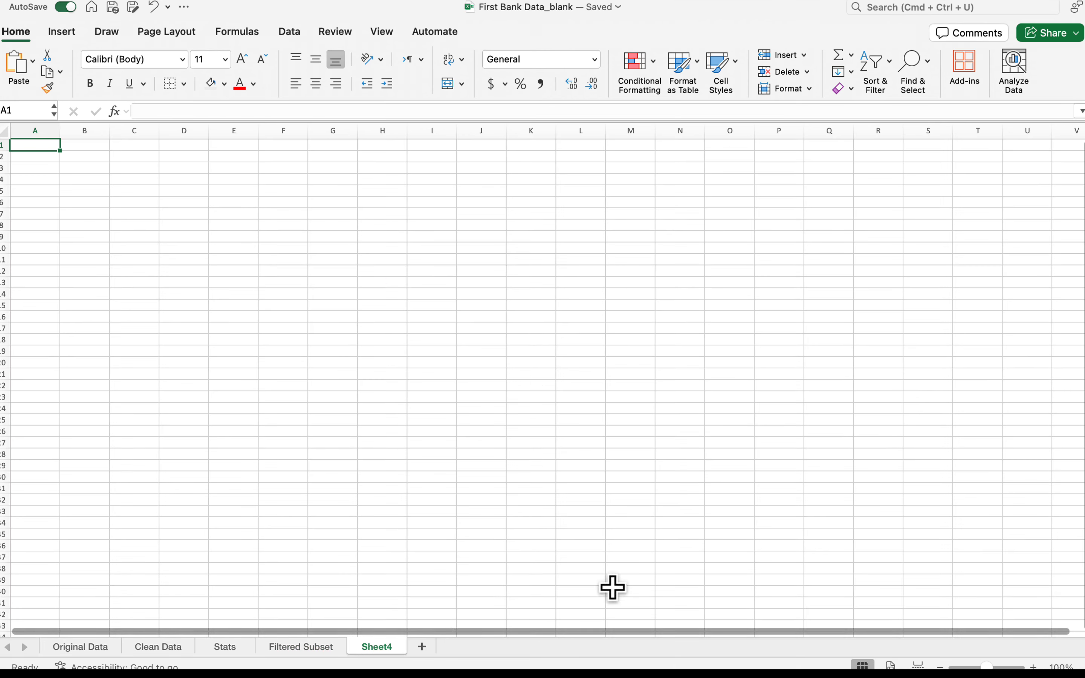
# - Rename the new blank sheet as Visual Map
pyautogui.doubleClick(384, 648)
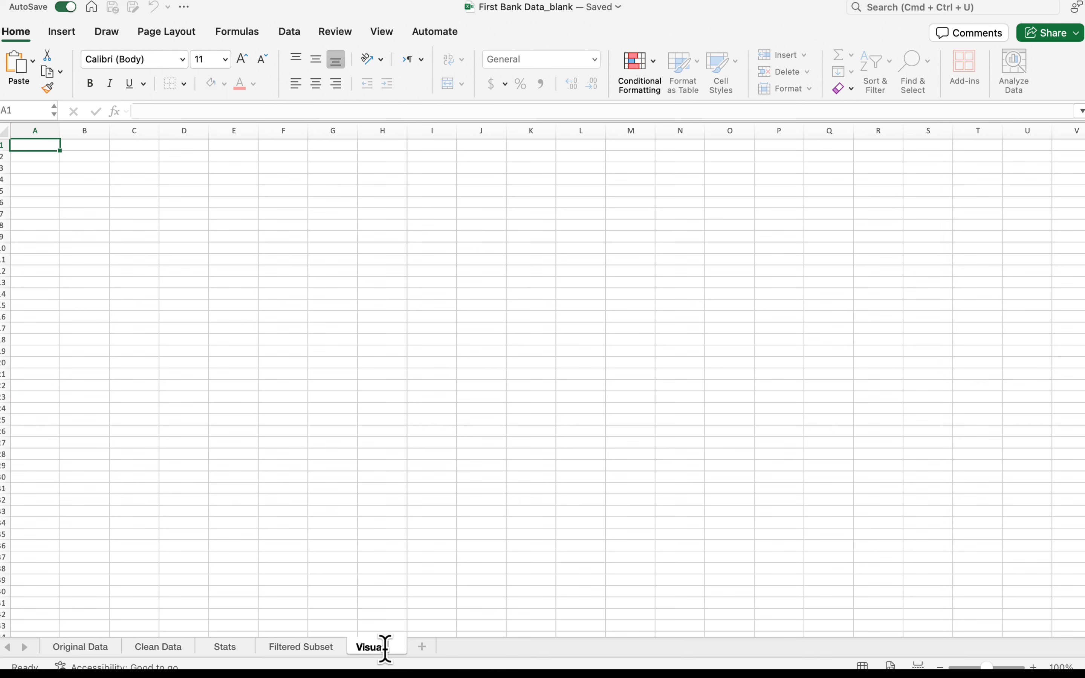
pyautogui.write('Visual Map')
pyautogui.click(409, 581)
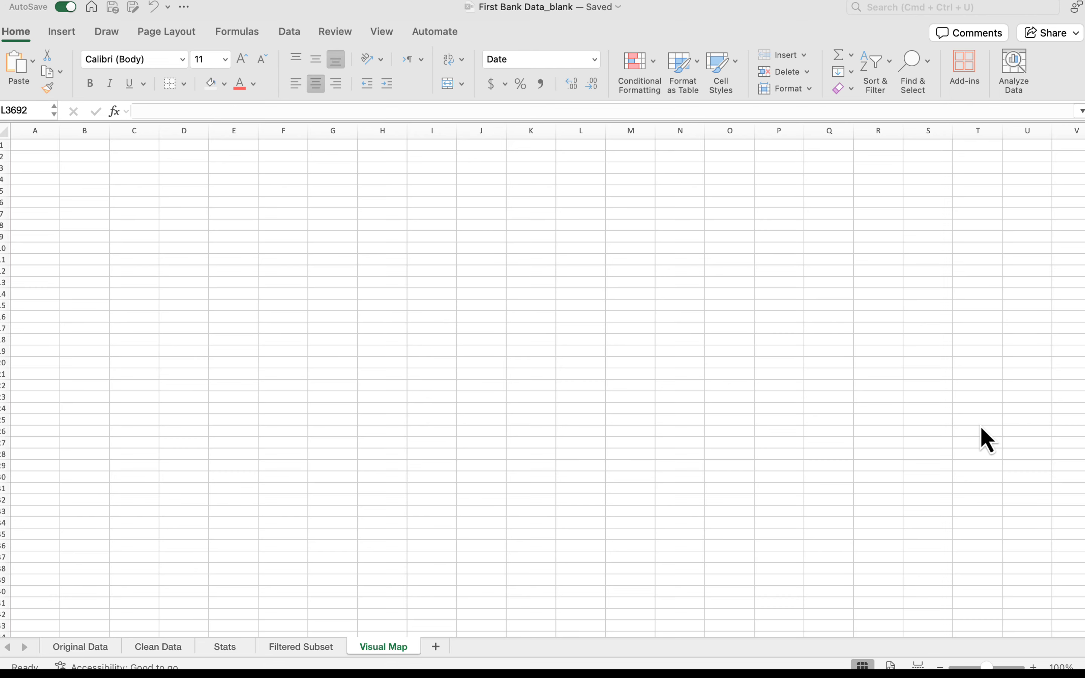
# - Copy the complete loan dataset with its headers, A1:L3685, from the Stats sheet into cell A1 of the Visual Map sheet
pyautogui.click(229, 650)
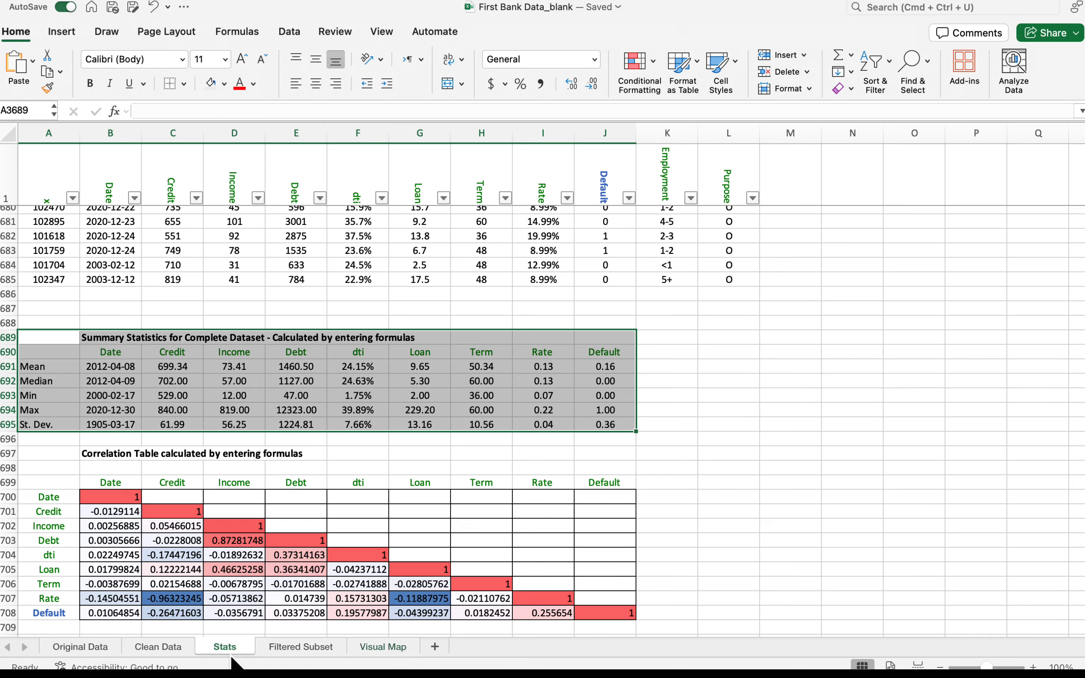
pyautogui.scroll(8, 363, 453)
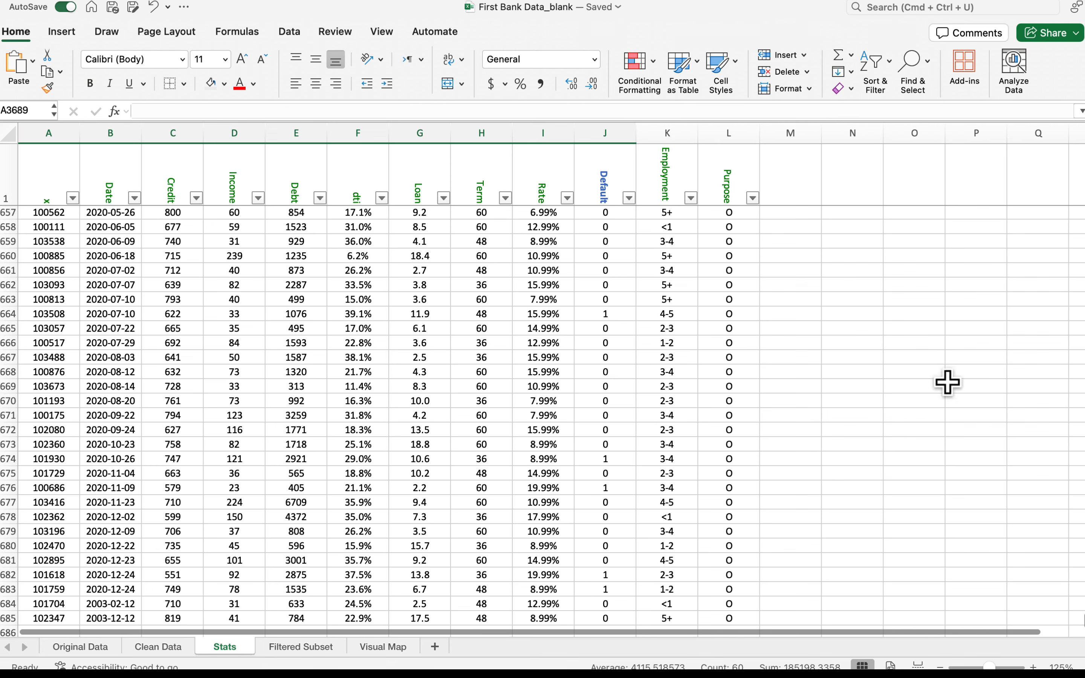
pyautogui.scroll(-1, 542, 404)
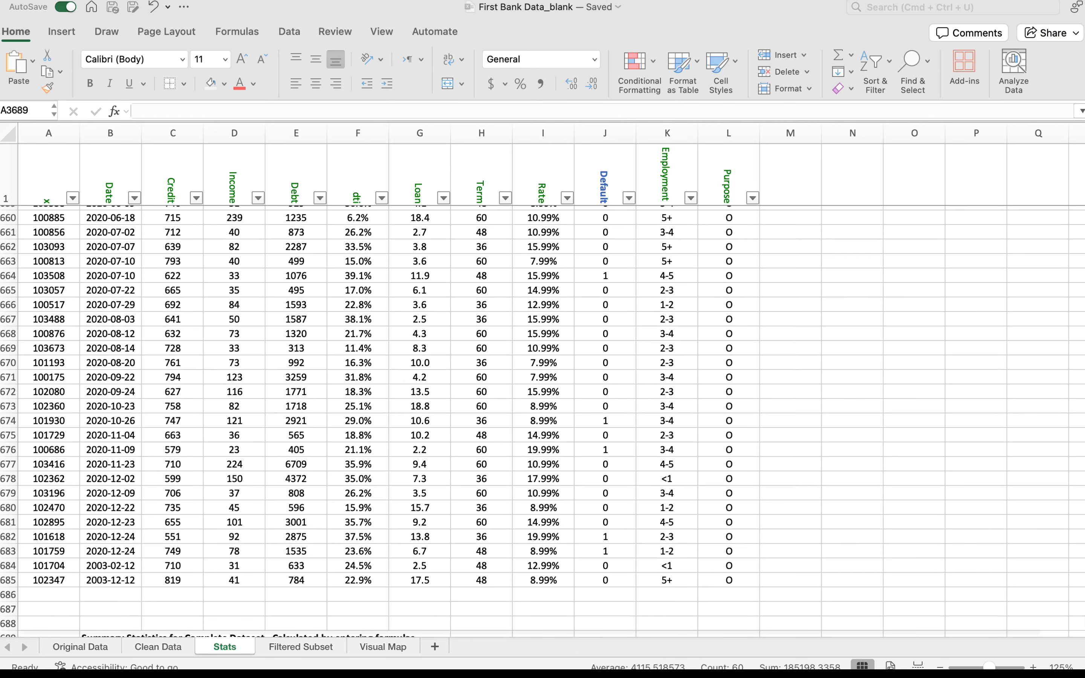
pyautogui.moveTo(42, 173); pyautogui.dragTo(722, 169)
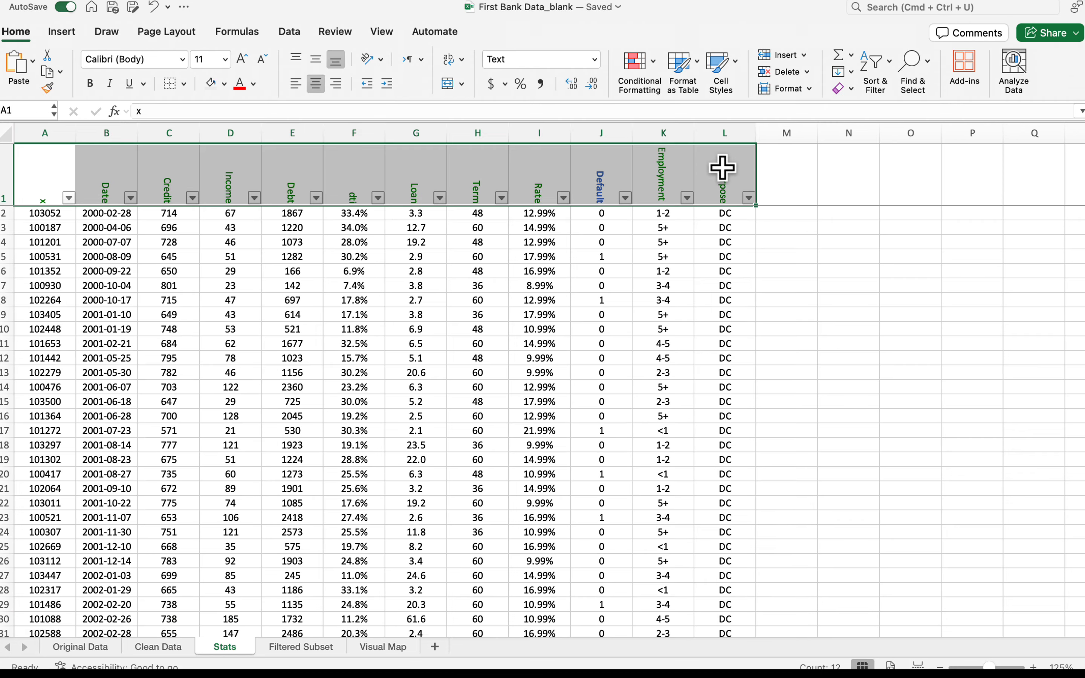
pyautogui.press('super+shift+Down')
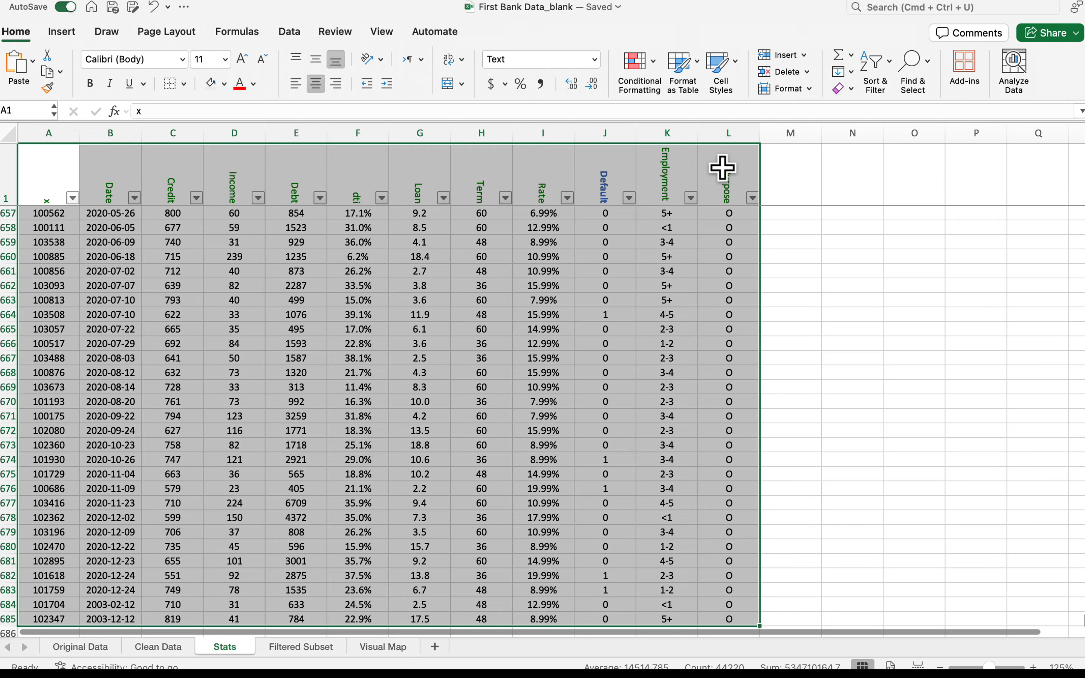
pyautogui.press('super+c')
pyautogui.click(376, 647)
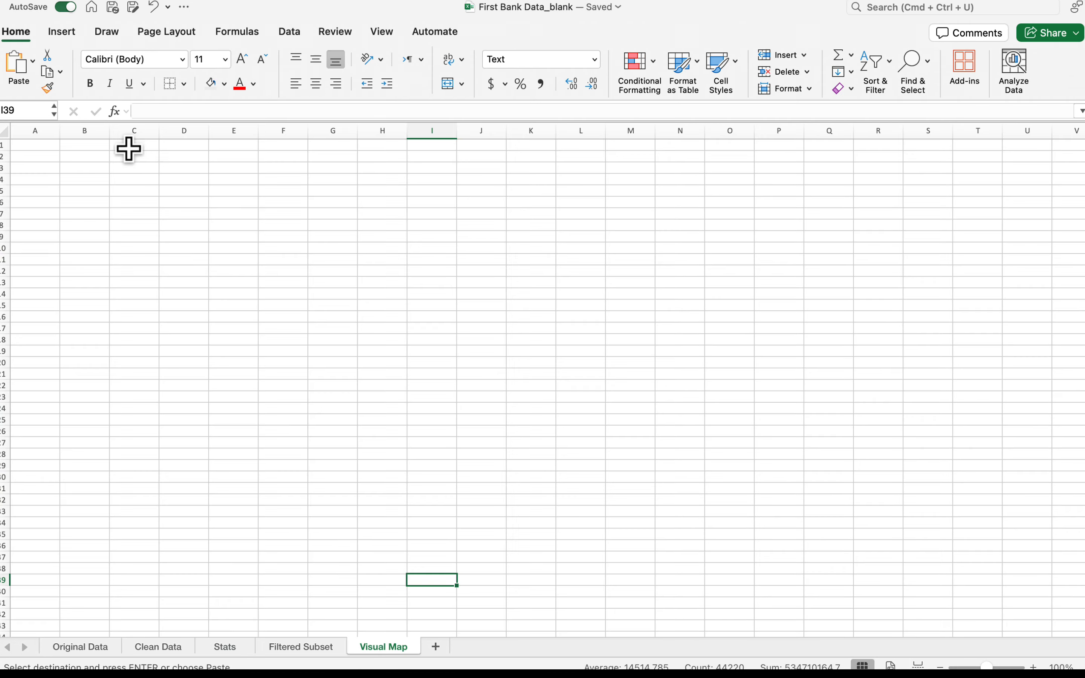
pyautogui.click(34, 145)
pyautogui.press('super+v')
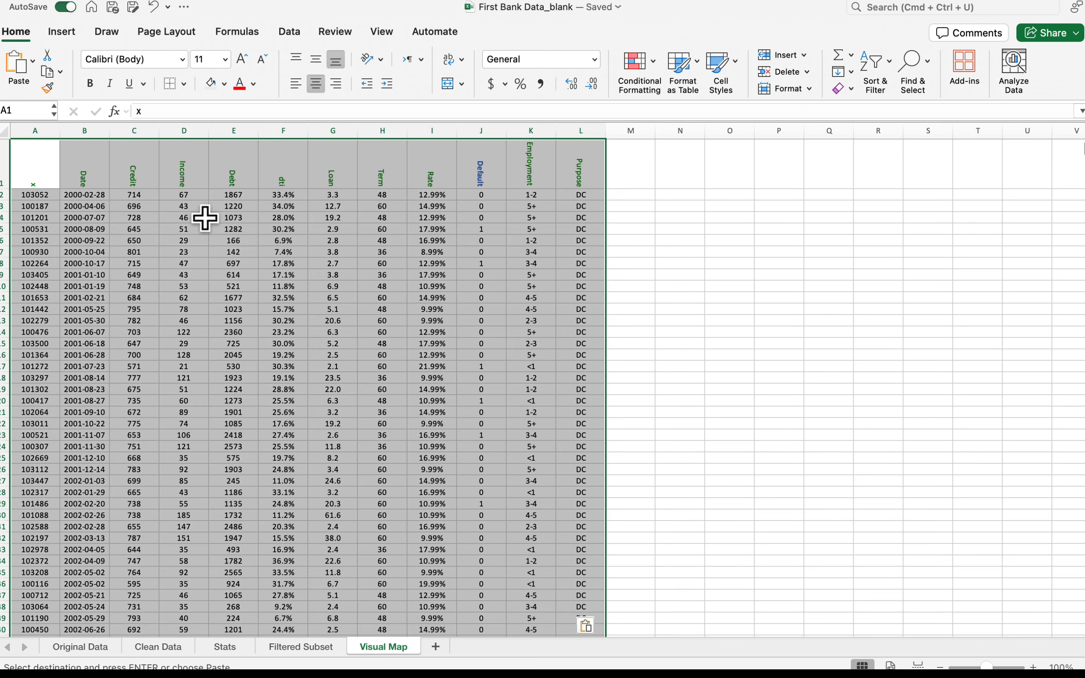
# - Turn on filtering for the header row of the pasted dataset
pyautogui.click(215, 219)
pyautogui.click(345, 194)
pyautogui.click(289, 31)
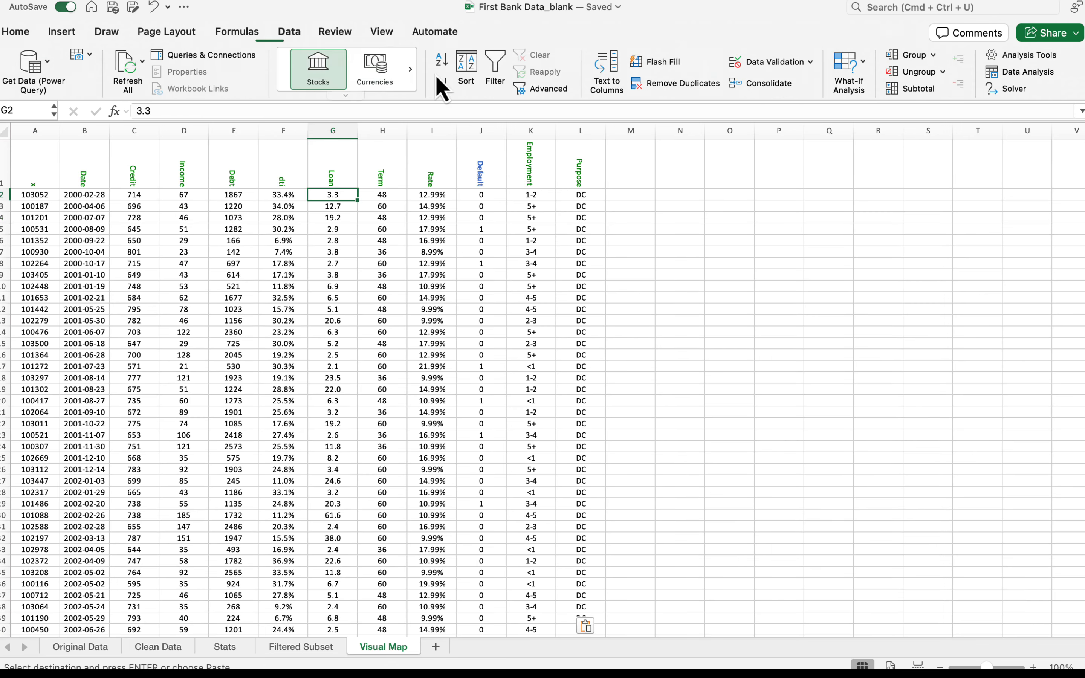
pyautogui.click(496, 67)
pyautogui.click(233, 285)
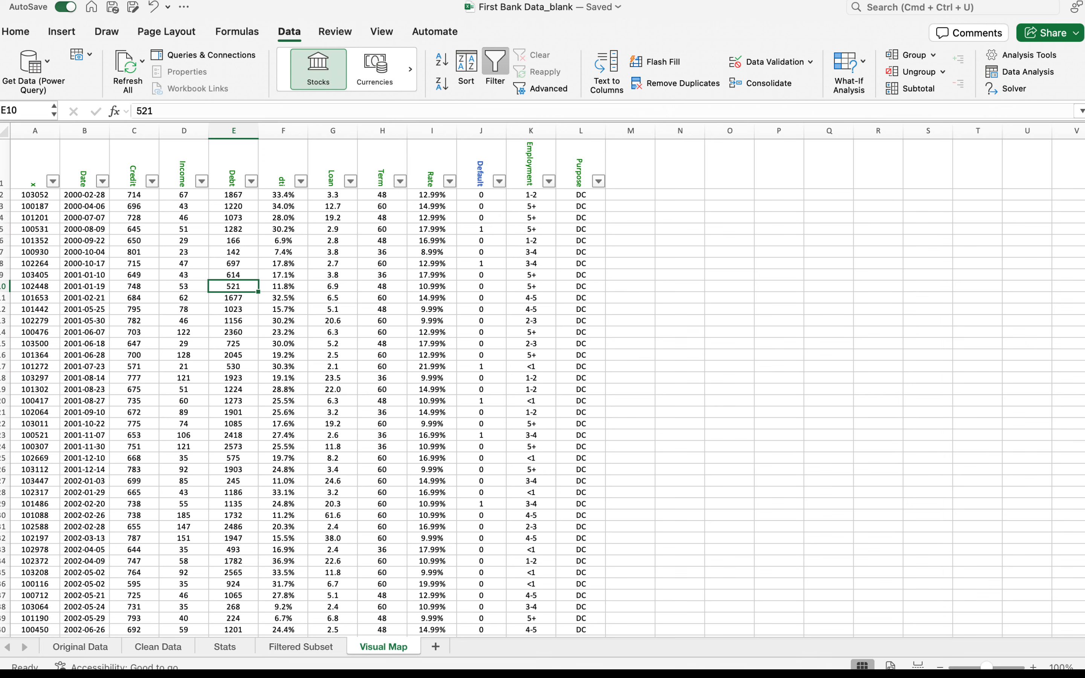
# - Copy the yearly loan table from the other window and try to paste it as values at O1 of Visual Map
pyautogui.press('super+Tab')
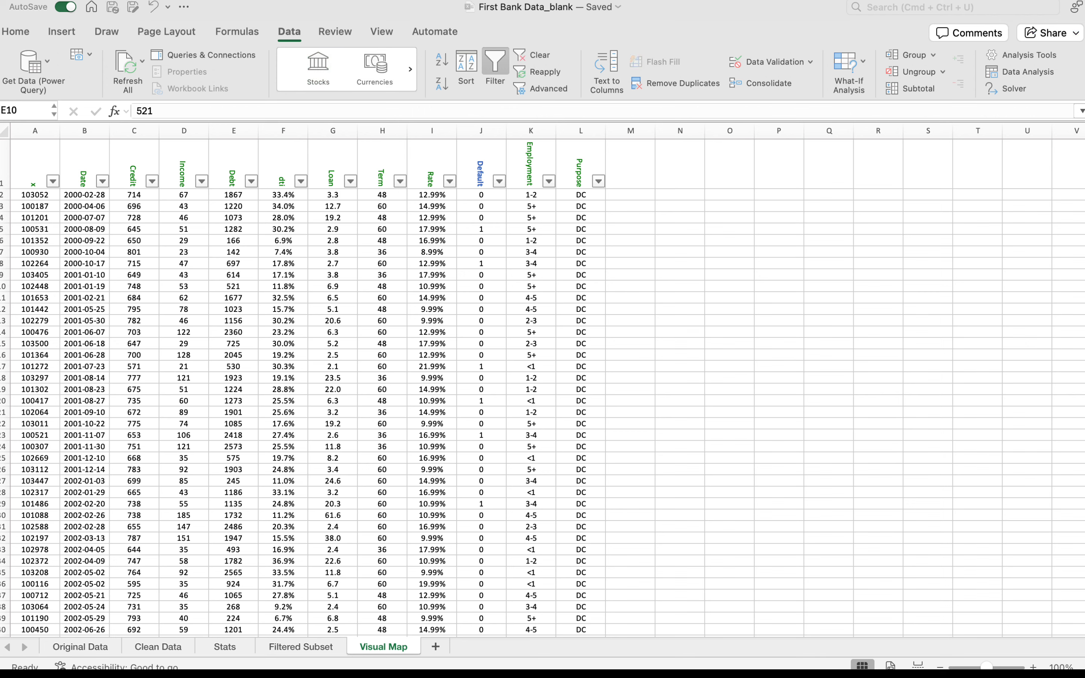
pyautogui.press('super+c')
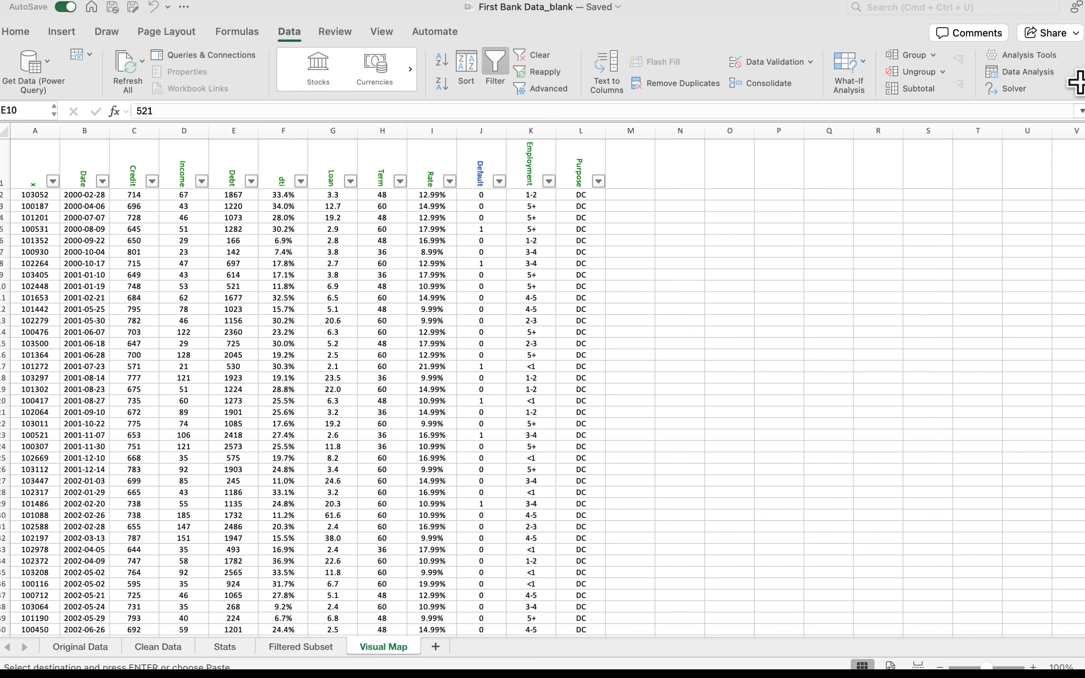
pyautogui.click(742, 180)
pyautogui.rightClick(740, 188)
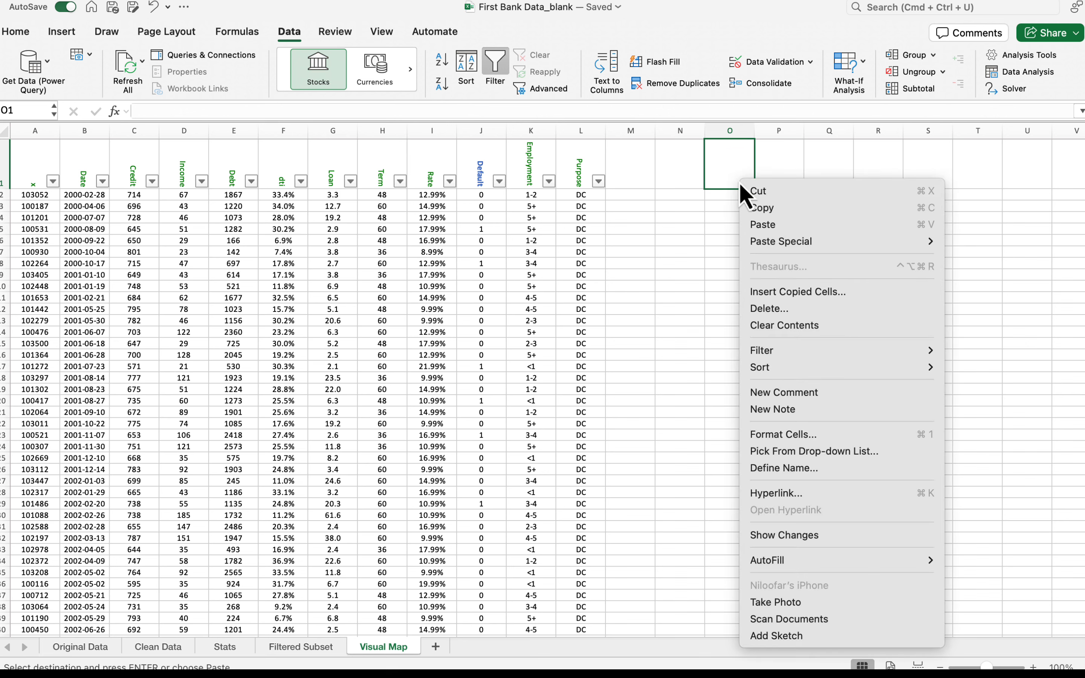
pyautogui.moveTo(838, 242)
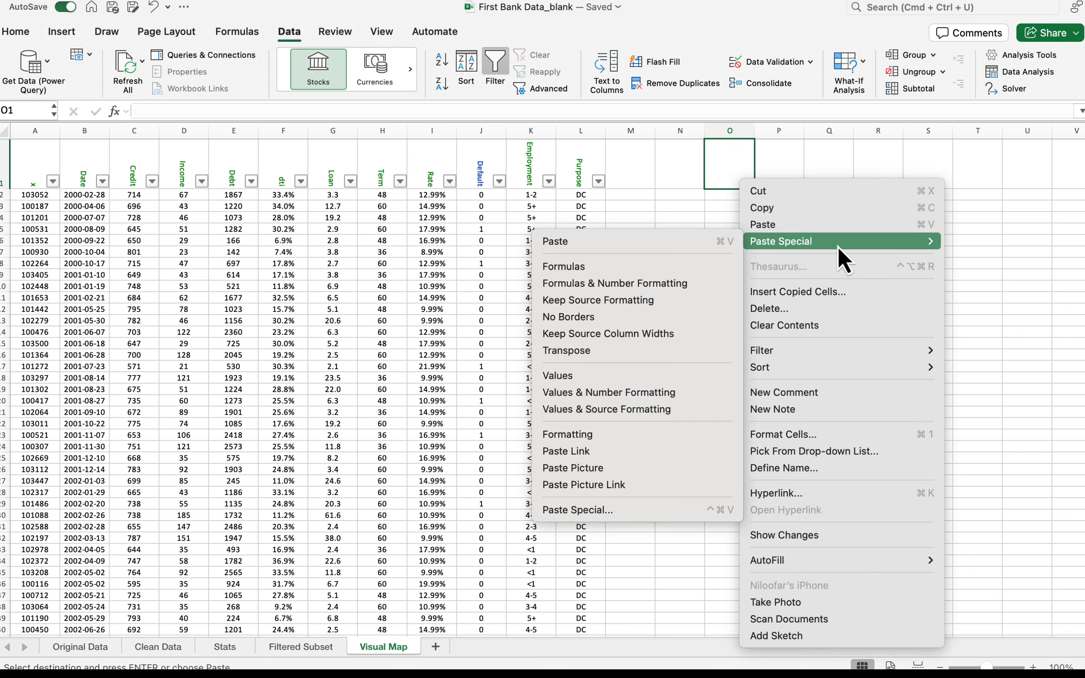
pyautogui.click(578, 382)
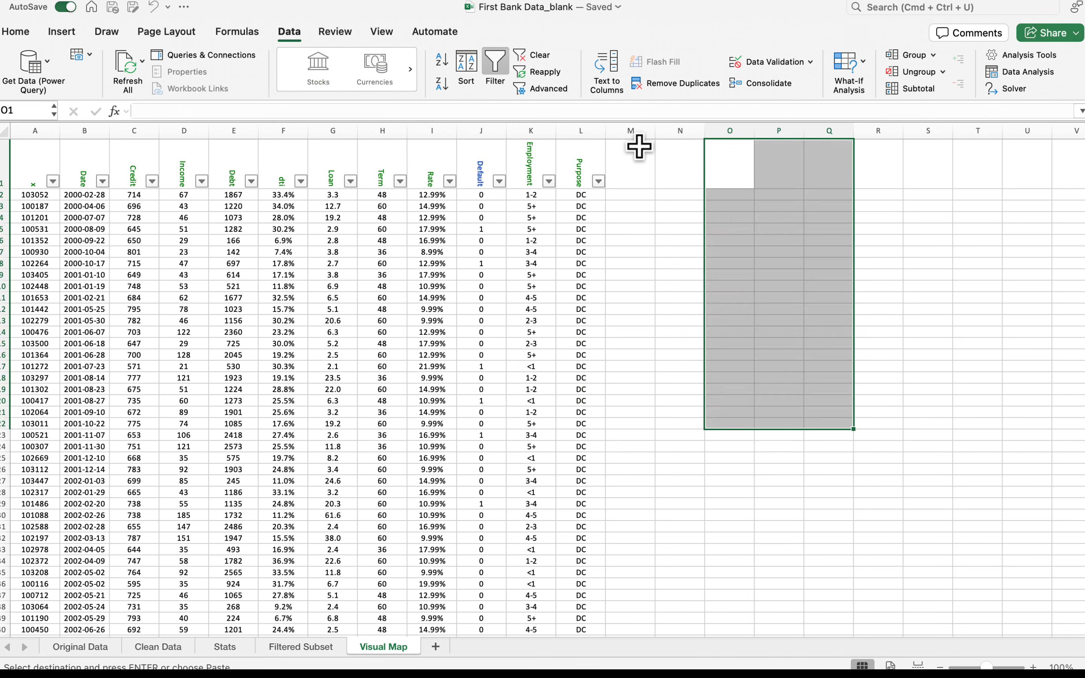
# - Paste the copied Year column into column M, directly beside the Purpose column
pyautogui.click(633, 162)
pyautogui.press('super+v')
pyautogui.click(716, 226)
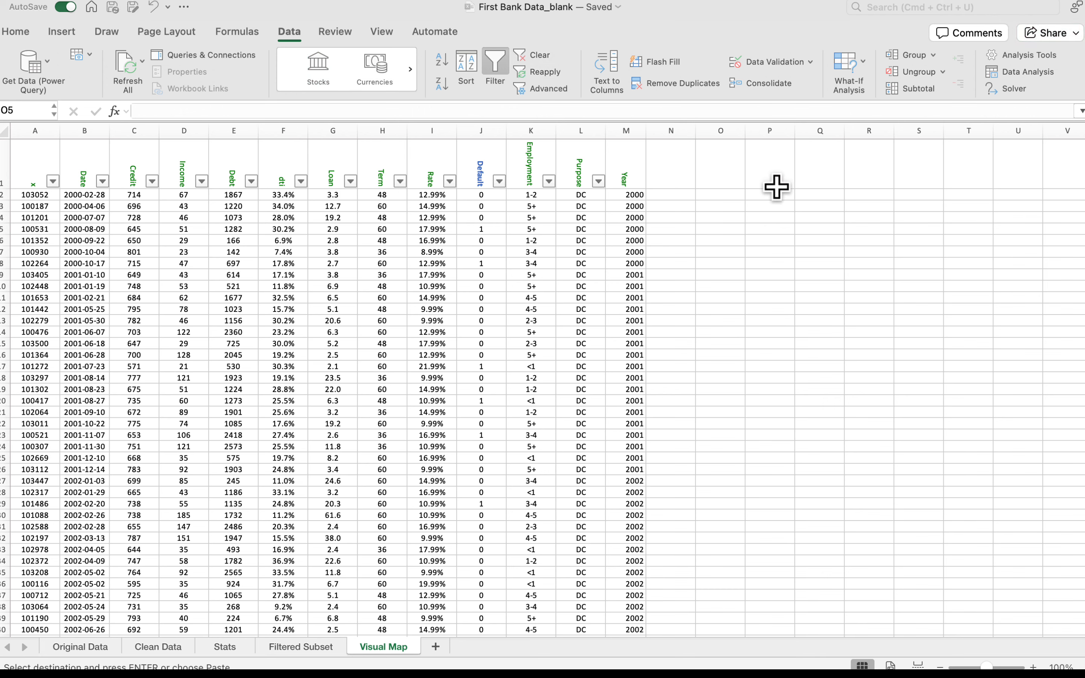
# - Paste the yearly summary table with Year, # Loans and % defaults at P1 and check its formulas in row 5
pyautogui.click(771, 176)
pyautogui.press('super+v')
pyautogui.click(954, 251)
pyautogui.click(870, 230)
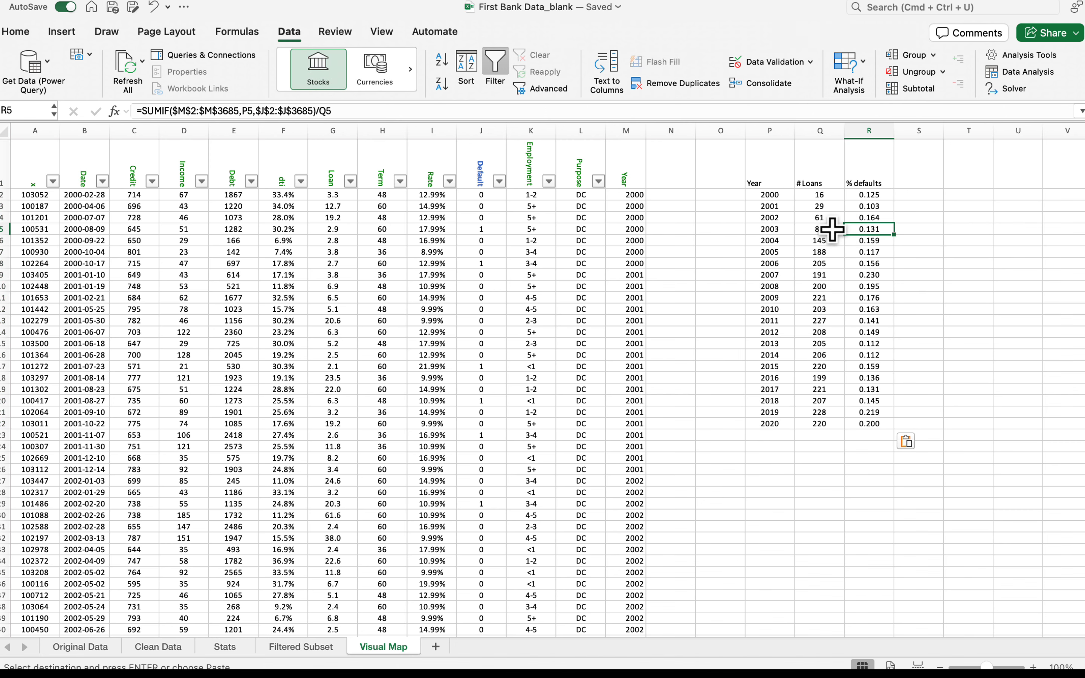
pyautogui.doubleClick(832, 229)
pyautogui.press('Return')
pyautogui.click(919, 230)
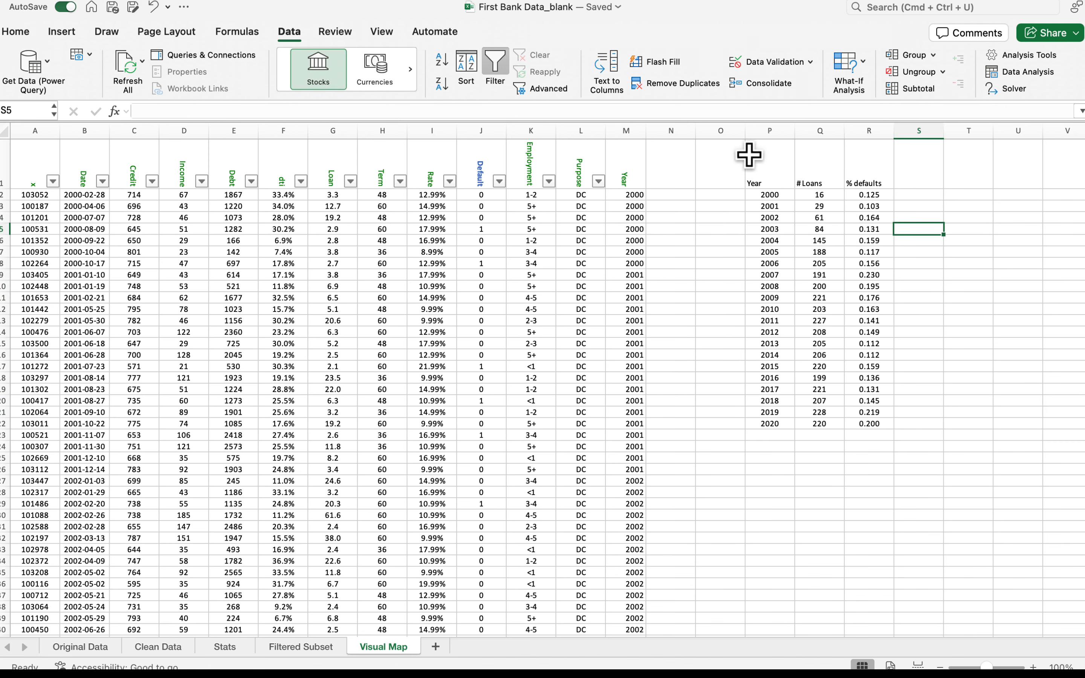
# - Make the Year, # Loans and % defaults headers in P1:R1 bold
pyautogui.moveTo(751, 155); pyautogui.dragTo(847, 156)
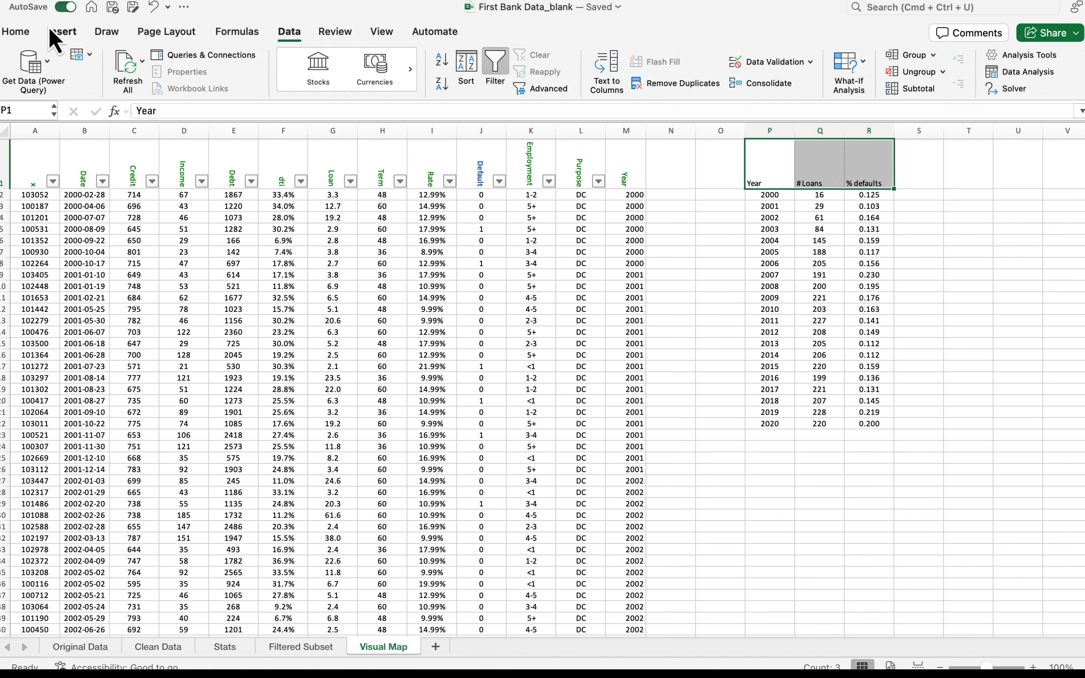
pyautogui.click(17, 33)
pyautogui.click(89, 84)
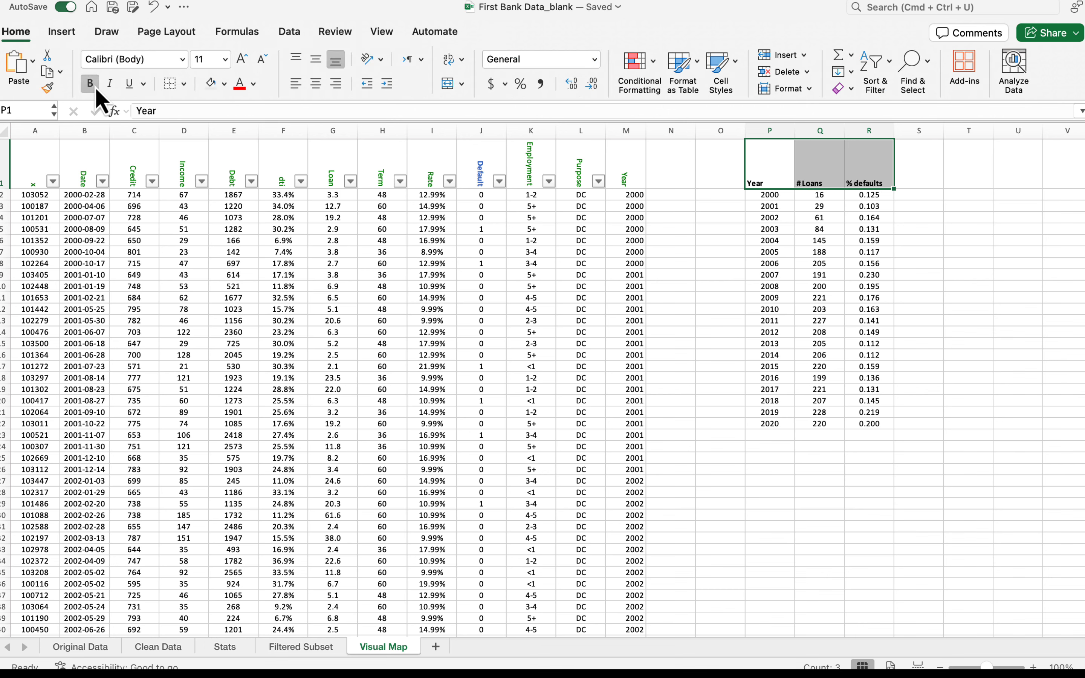
pyautogui.click(581, 263)
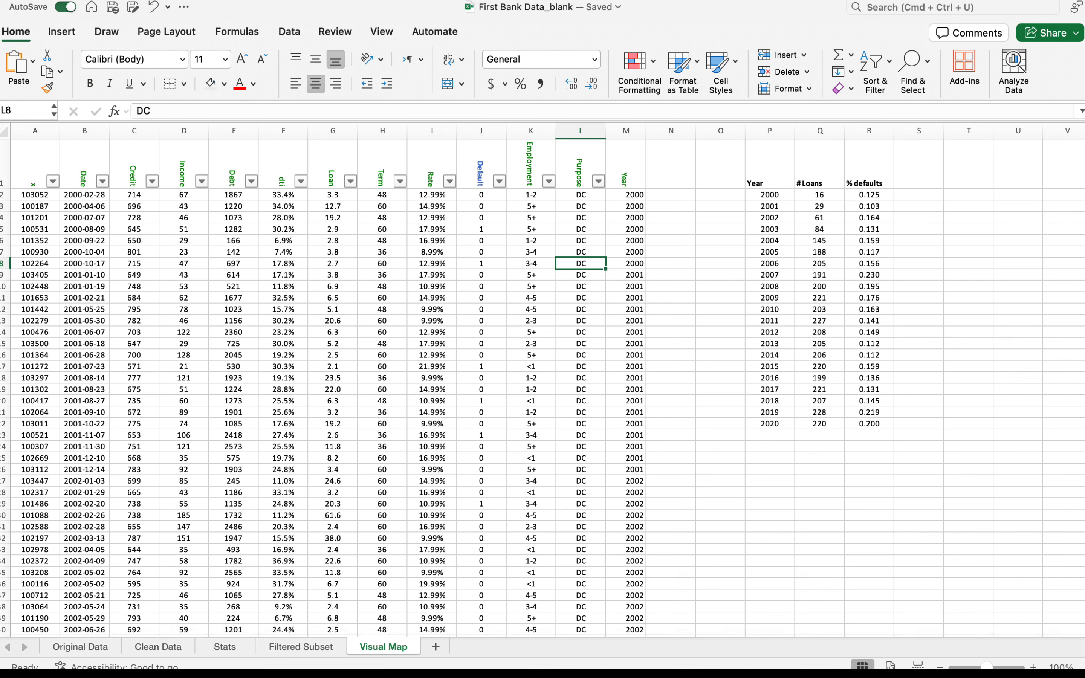
# - Insert a basic 2-D line chart from the yearly summary table and place it below the table
pyautogui.click(817, 195)
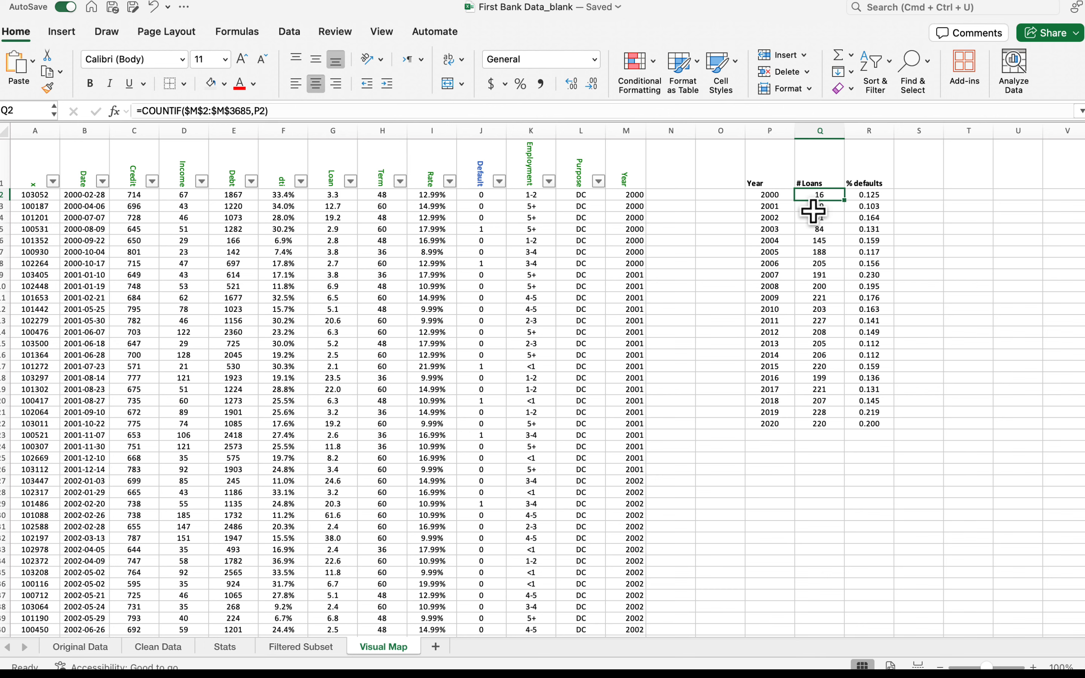
pyautogui.doubleClick(870, 210)
pyautogui.press('Return')
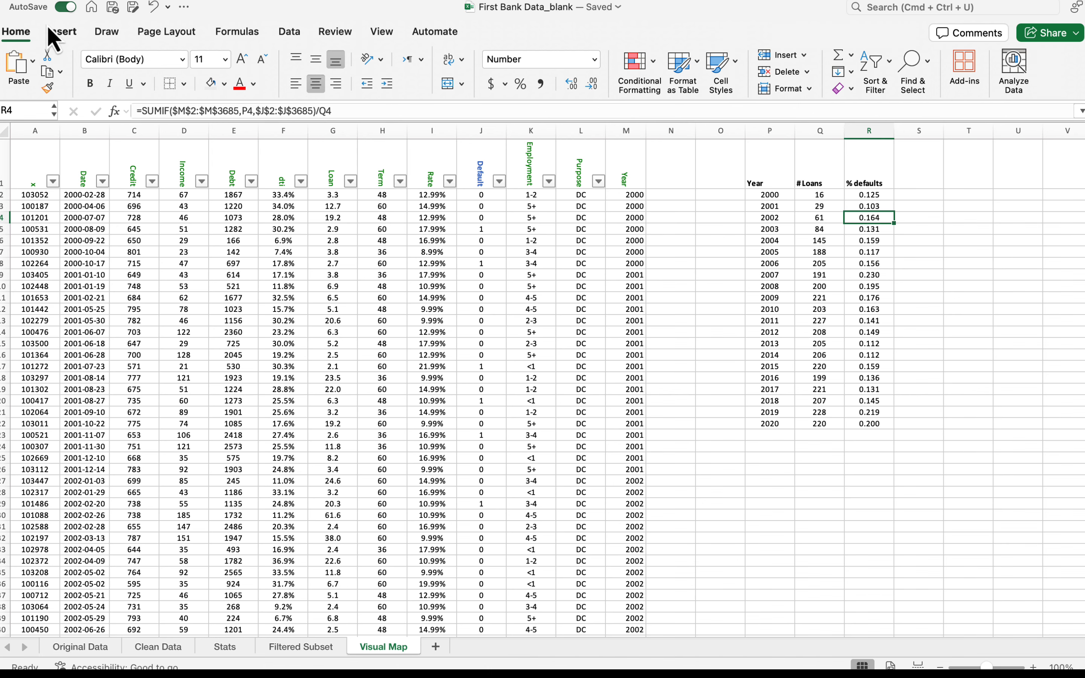
pyautogui.click(63, 36)
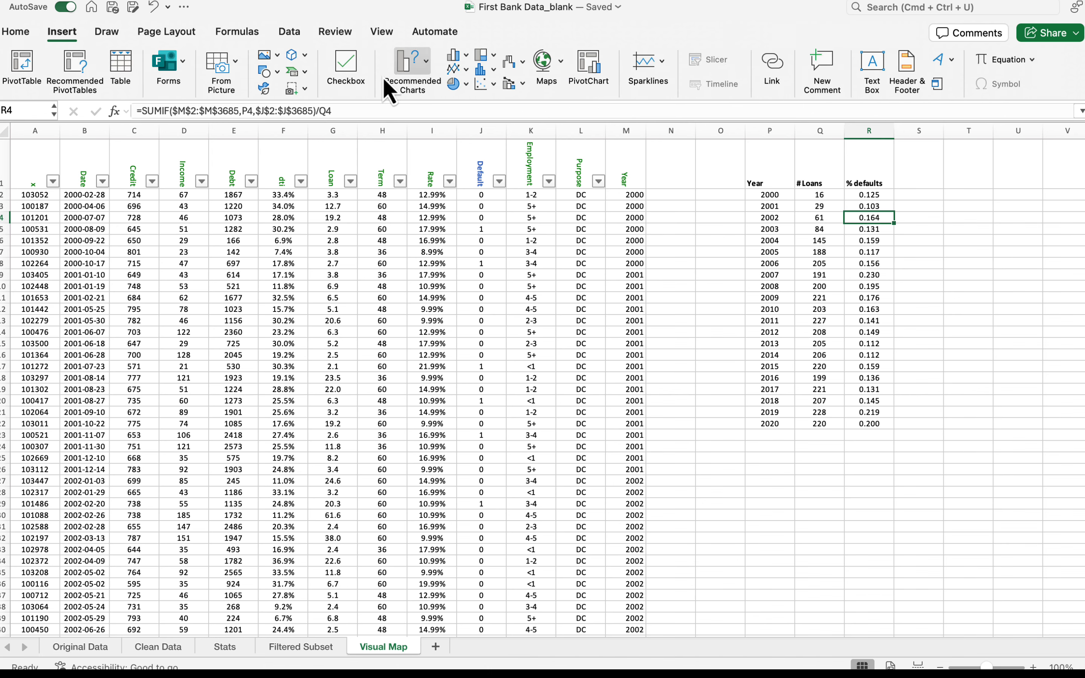
pyautogui.click(456, 71)
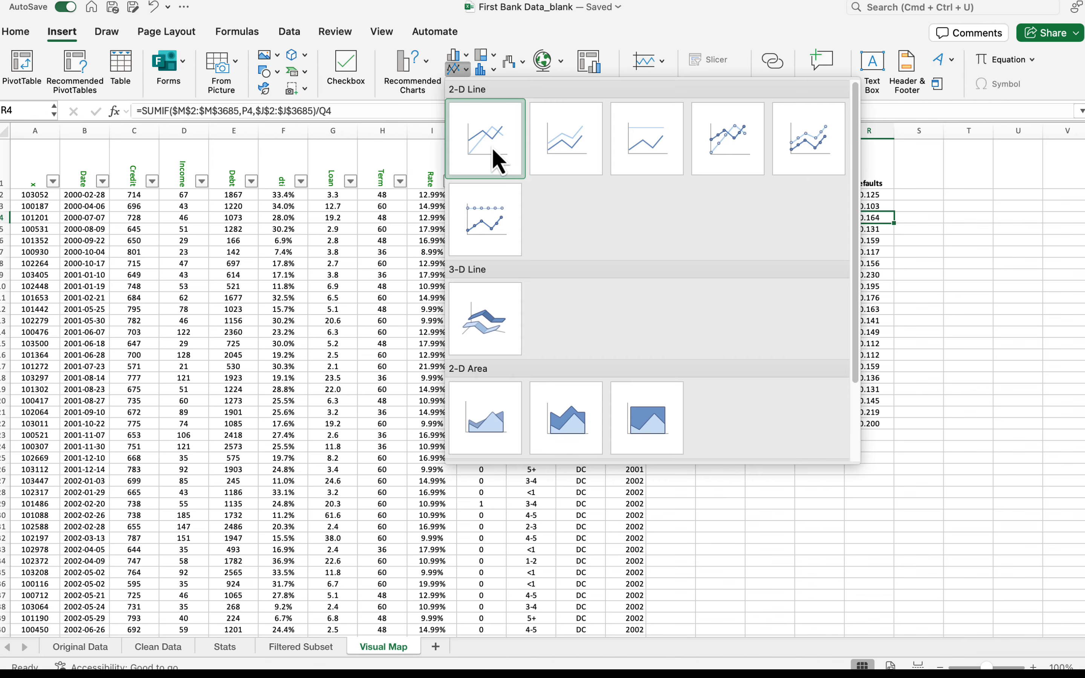
pyautogui.click(492, 148)
pyautogui.moveTo(500, 322); pyautogui.dragTo(788, 487)
pyautogui.scroll(-3, 722, 448)
pyautogui.hscroll(5, 721, 448)
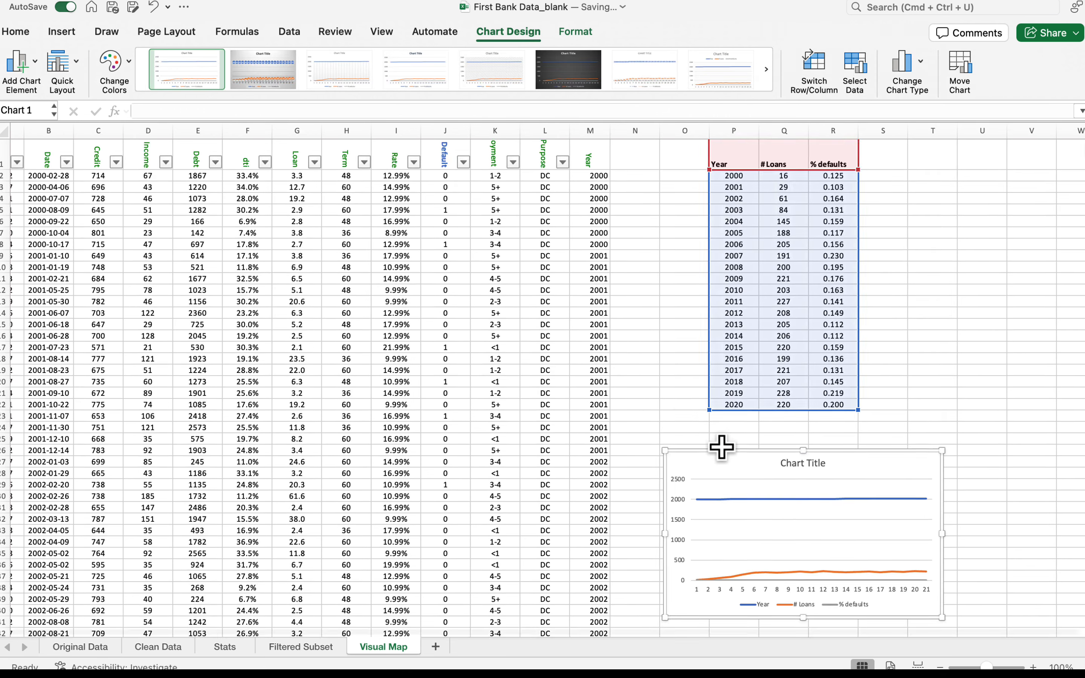
pyautogui.scroll(1, 725, 291)
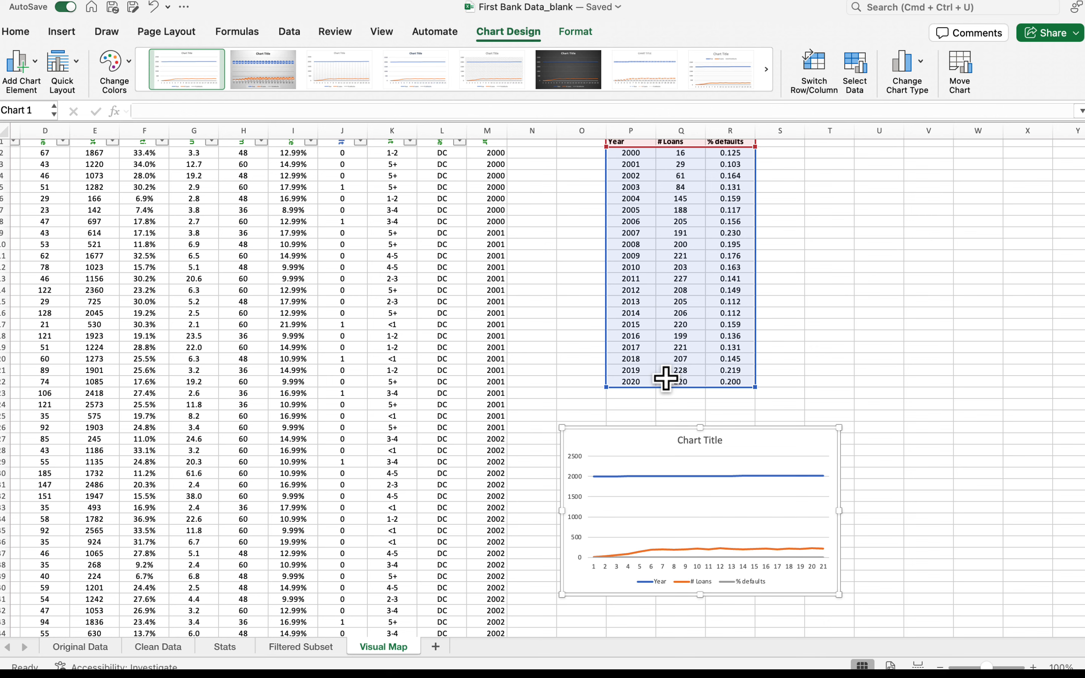
# - Fill the Year column of the summary table, P1:P22, with the lightest blue-gray theme colour
pyautogui.click(677, 235)
pyautogui.scroll(1, 673, 168)
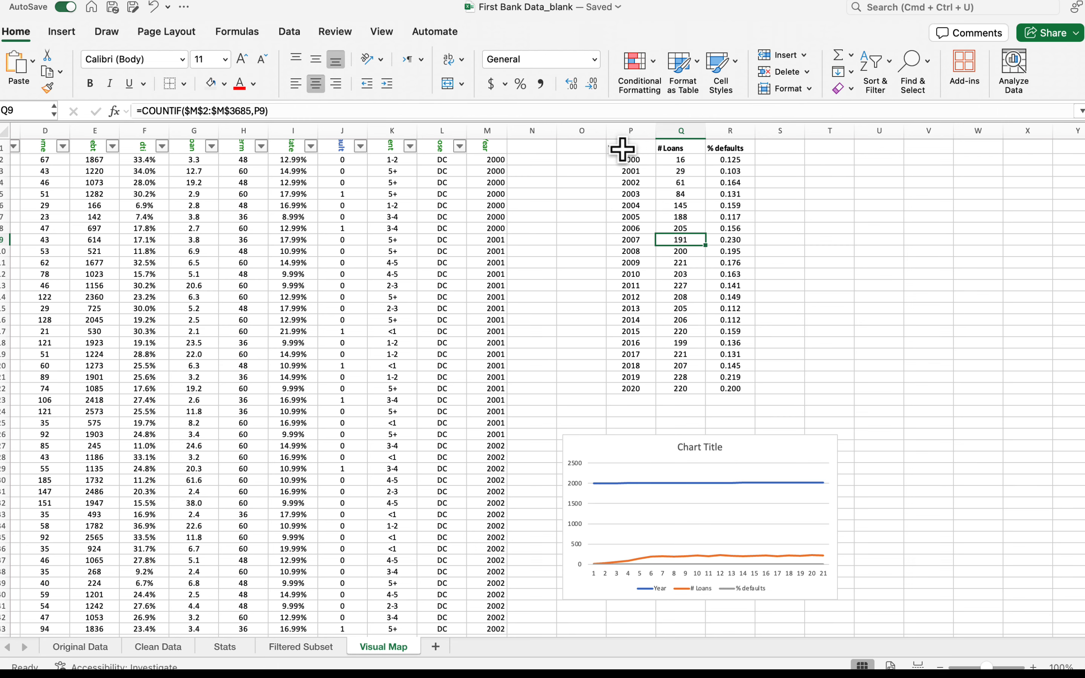
pyautogui.moveTo(624, 186); pyautogui.dragTo(646, 423)
pyautogui.click(224, 85)
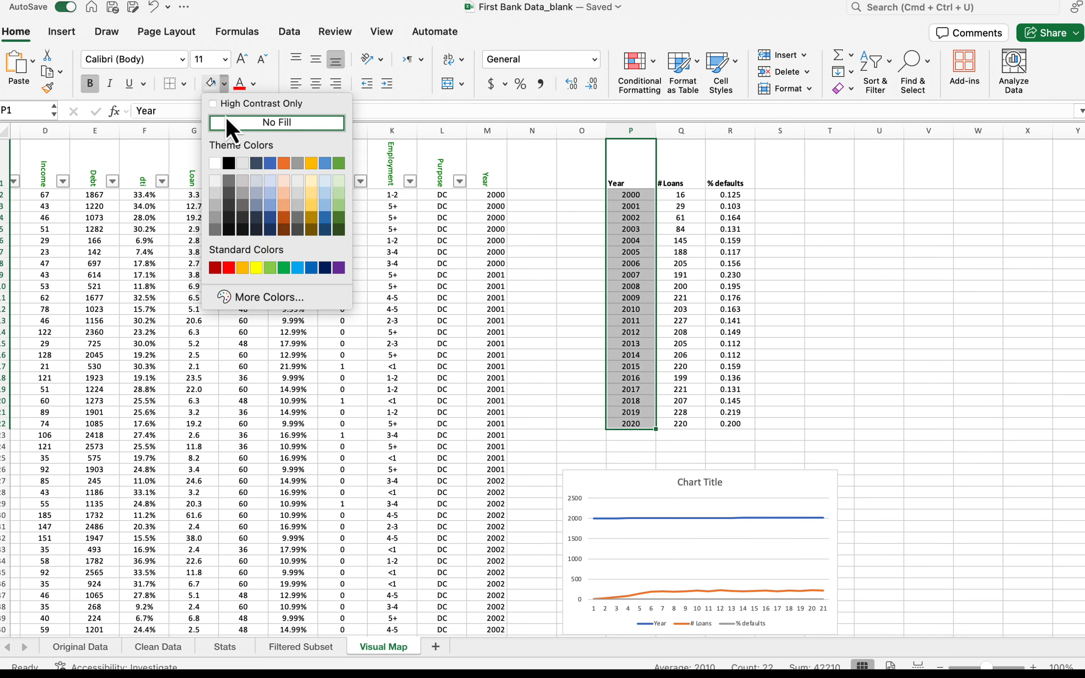
pyautogui.click(257, 180)
# - Fill the # Loans and % defaults columns, Q1:R22, with the lightest orange theme colour
pyautogui.click(666, 194)
pyautogui.moveTo(673, 180); pyautogui.dragTo(738, 405)
pyautogui.click(733, 412)
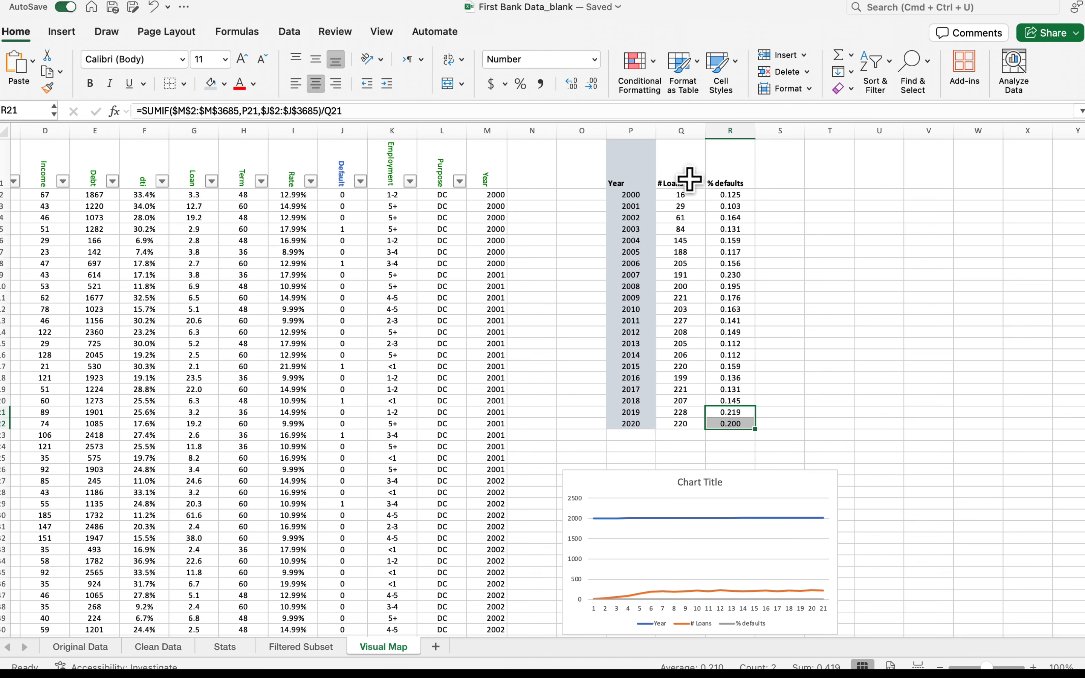
pyautogui.moveTo(686, 183); pyautogui.dragTo(733, 424)
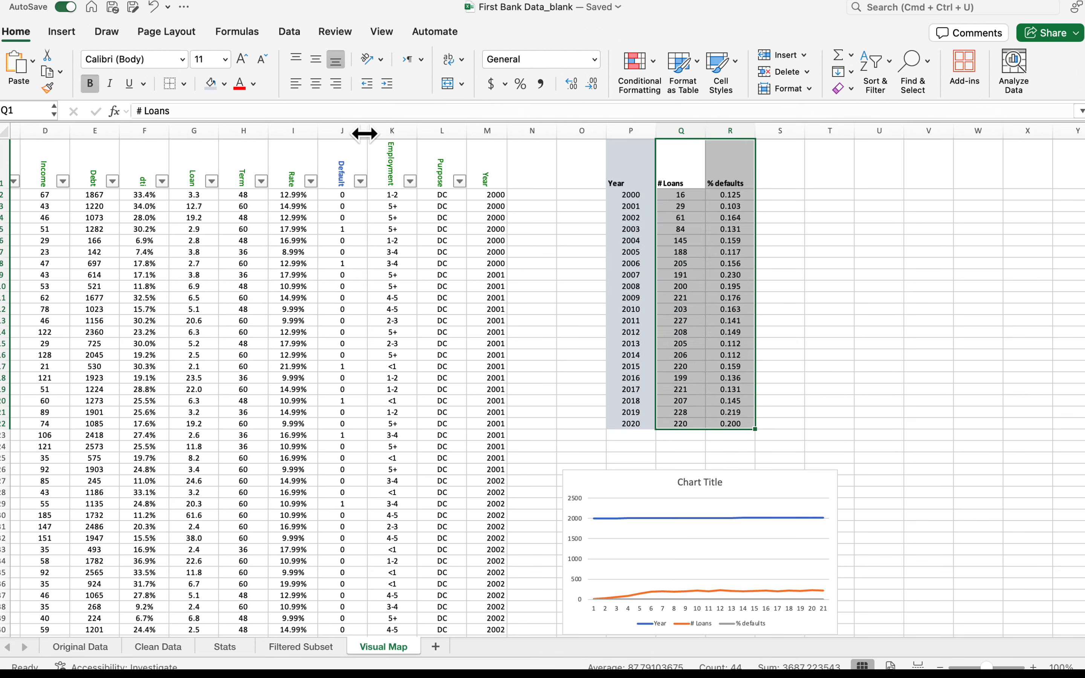
pyautogui.click(223, 84)
pyautogui.click(287, 180)
pyautogui.click(749, 197)
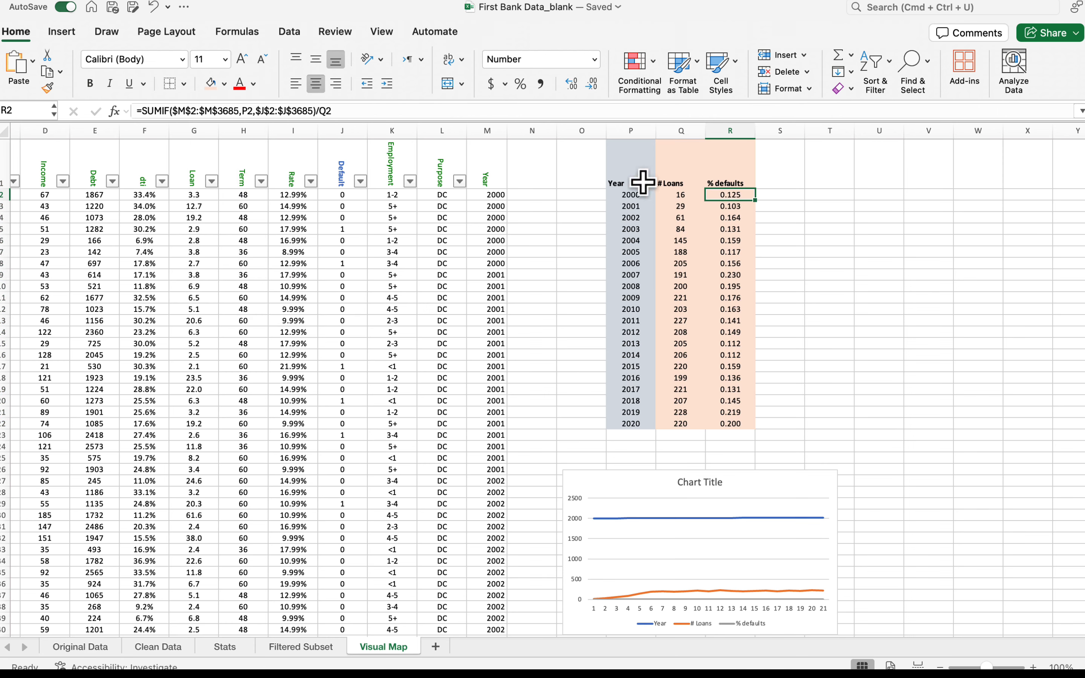
pyautogui.scroll(-2, 770, 250)
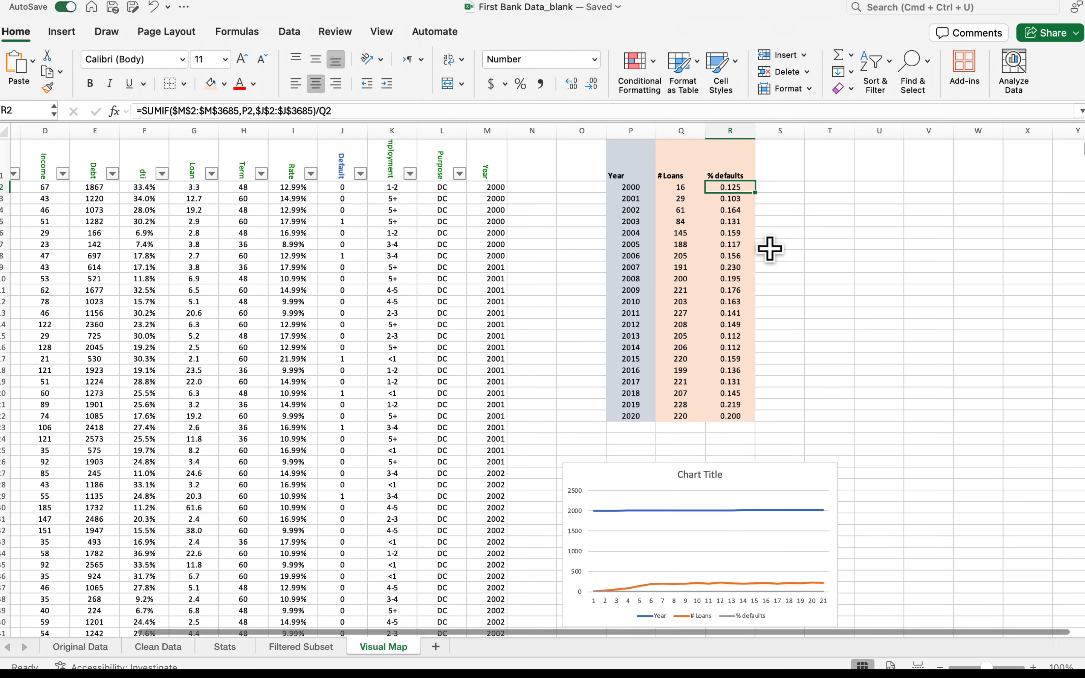
pyautogui.scroll(-3, 770, 250)
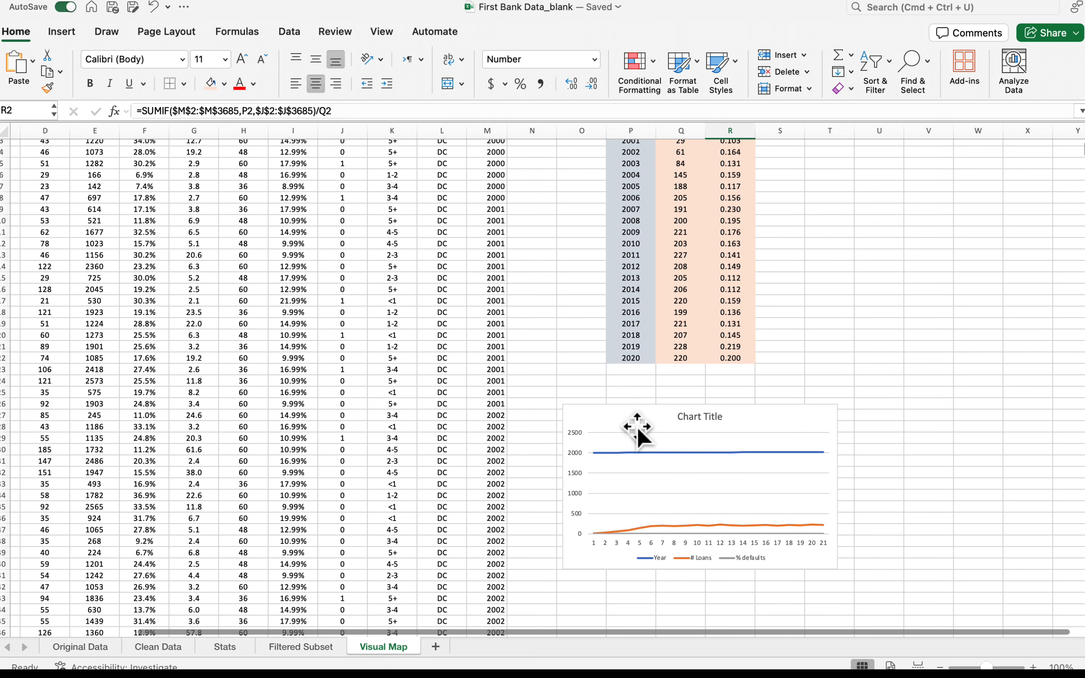
# - Move the line chart beside the yearly summary table and remove the Year series from its source data
pyautogui.moveTo(637, 428); pyautogui.dragTo(863, 219)
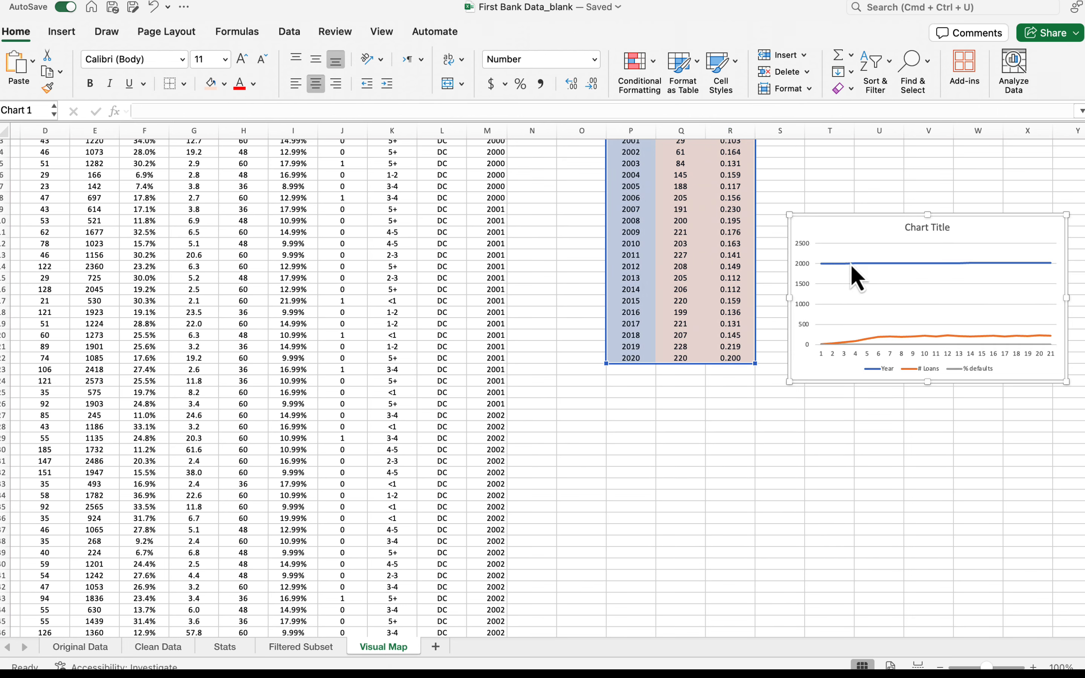
pyautogui.rightClick(834, 239)
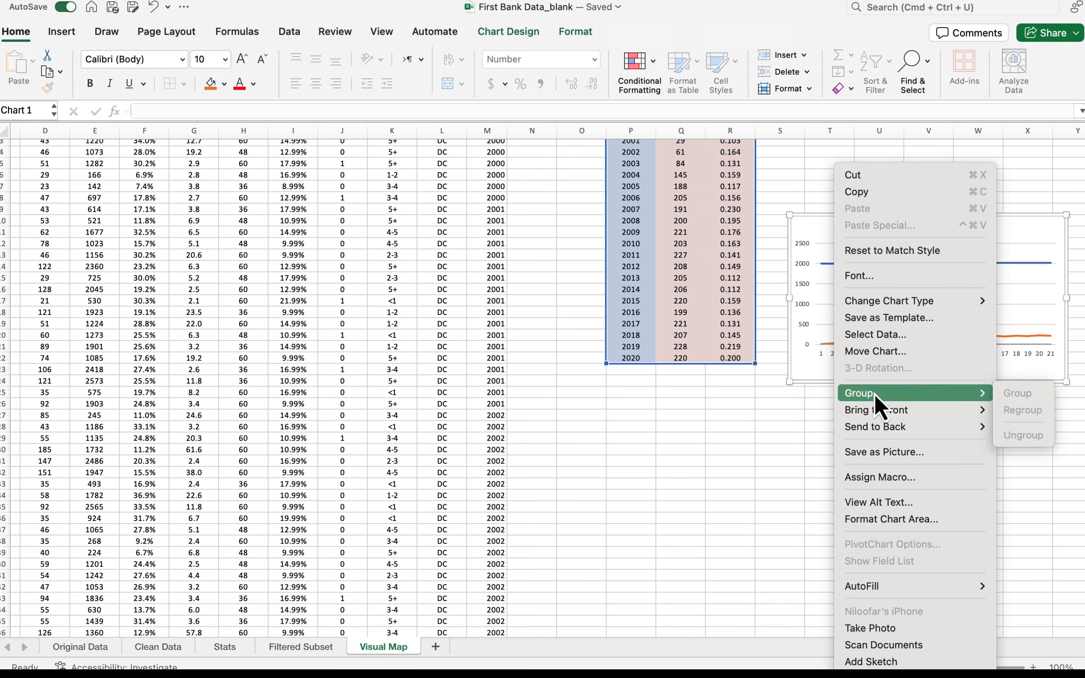
pyautogui.click(869, 340)
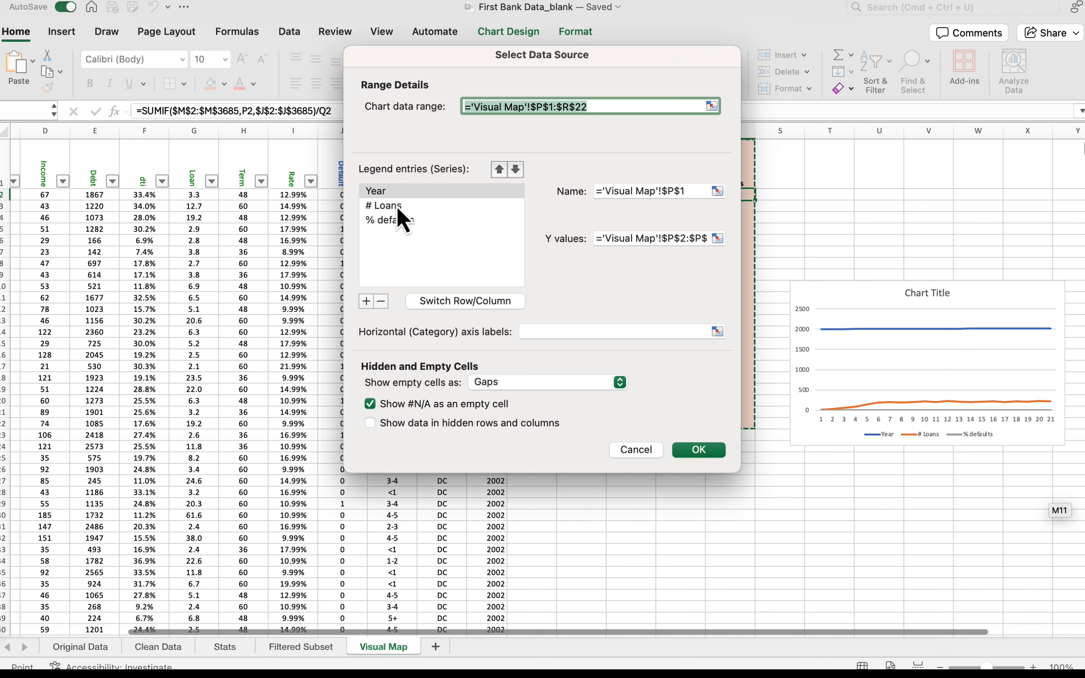
pyautogui.click(398, 195)
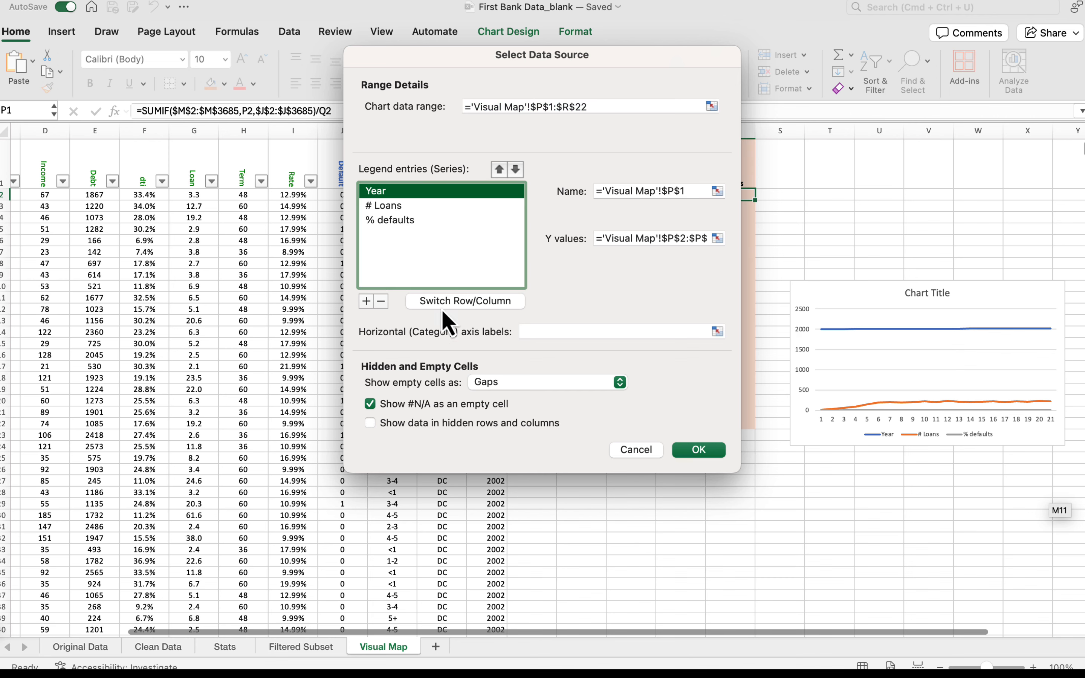
pyautogui.click(381, 301)
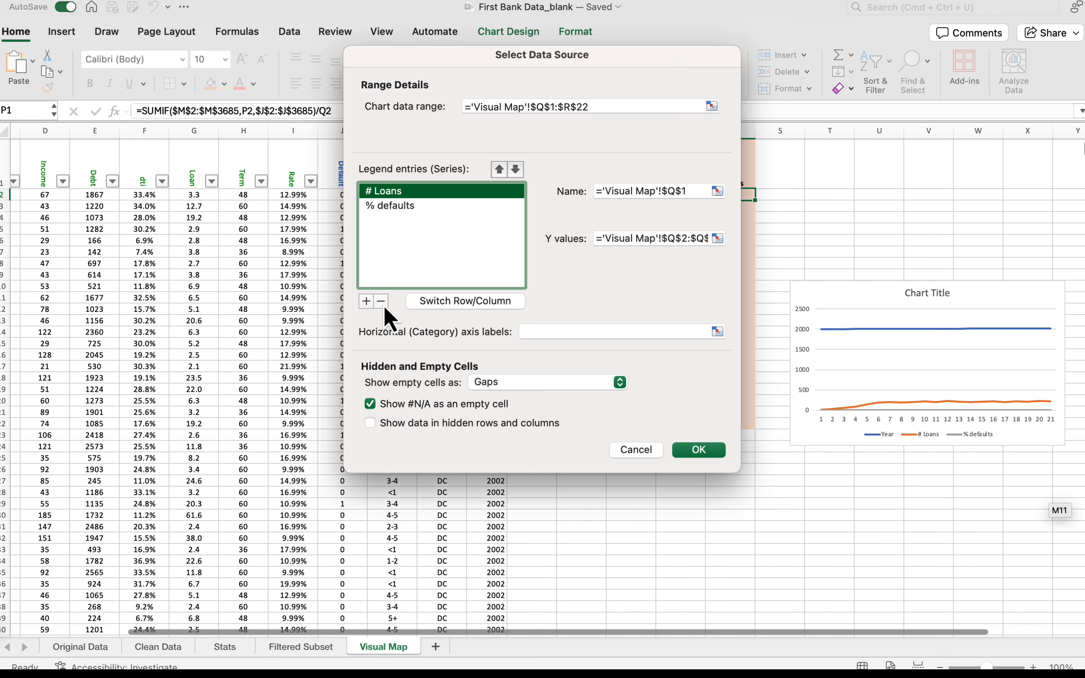
# - Link the # Loans series name to header cell Q1 of the Visual Map sheet
pyautogui.click(383, 207)
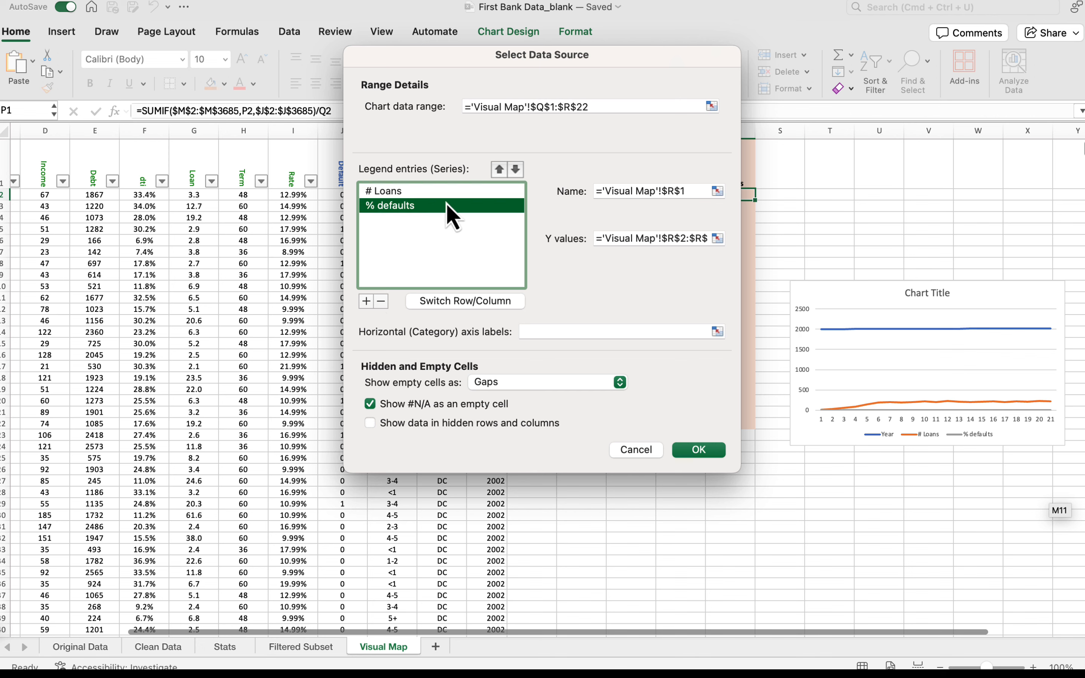
pyautogui.click(424, 192)
pyautogui.click(658, 191)
pyautogui.moveTo(691, 191); pyautogui.dragTo(580, 207)
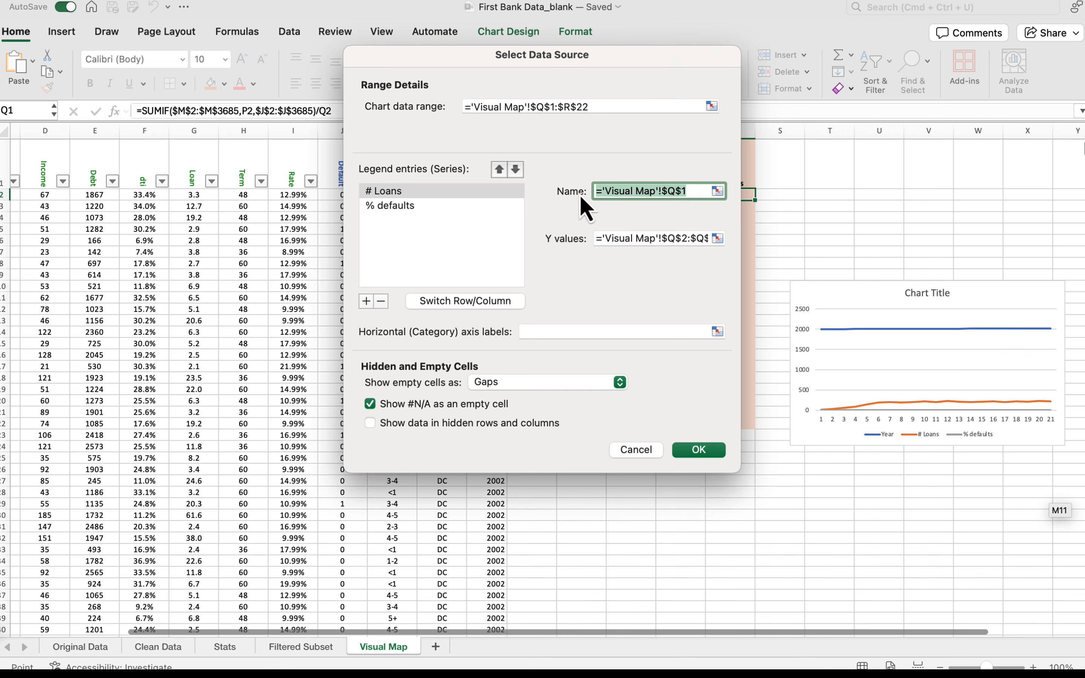
pyautogui.write('#Loan')
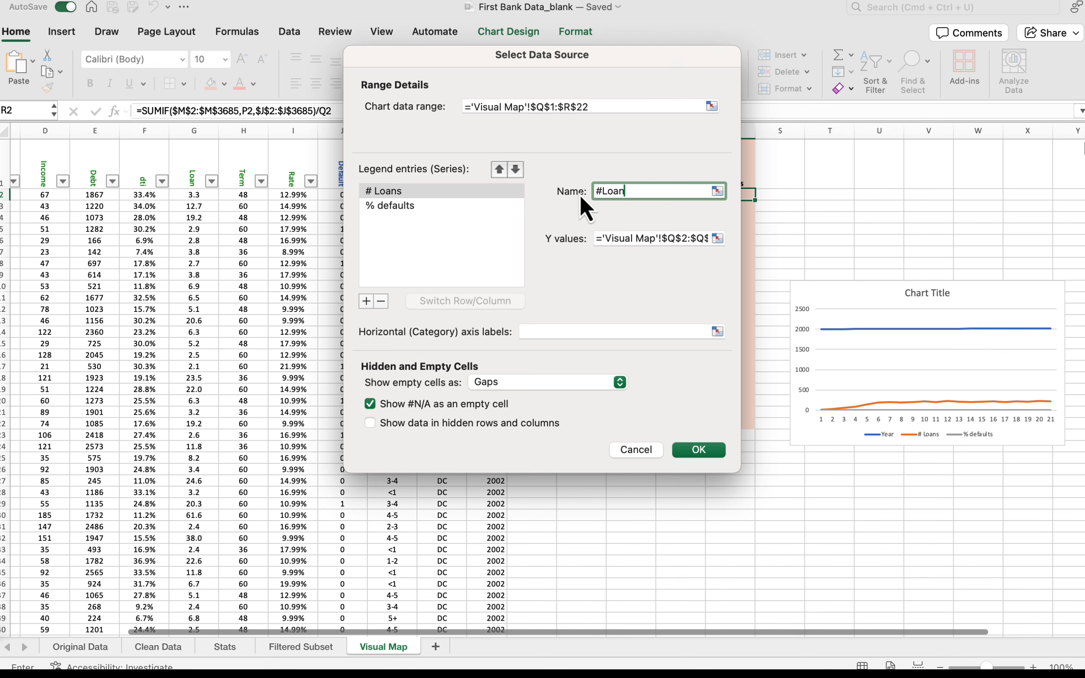
pyautogui.click(717, 191)
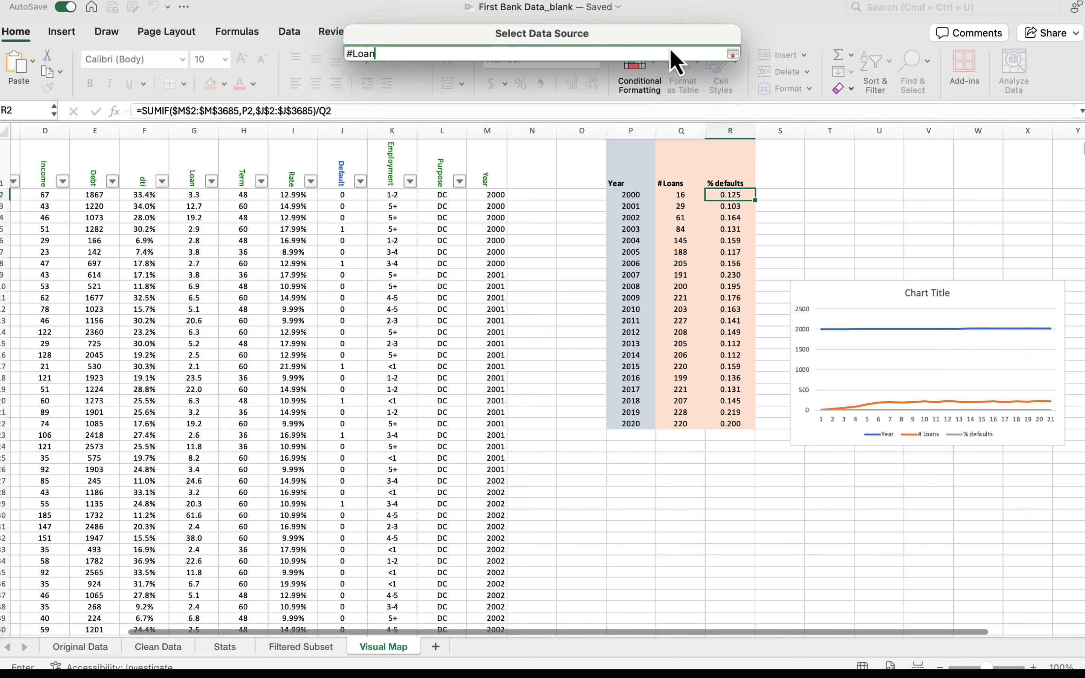
pyautogui.click(679, 180)
pyautogui.click(733, 54)
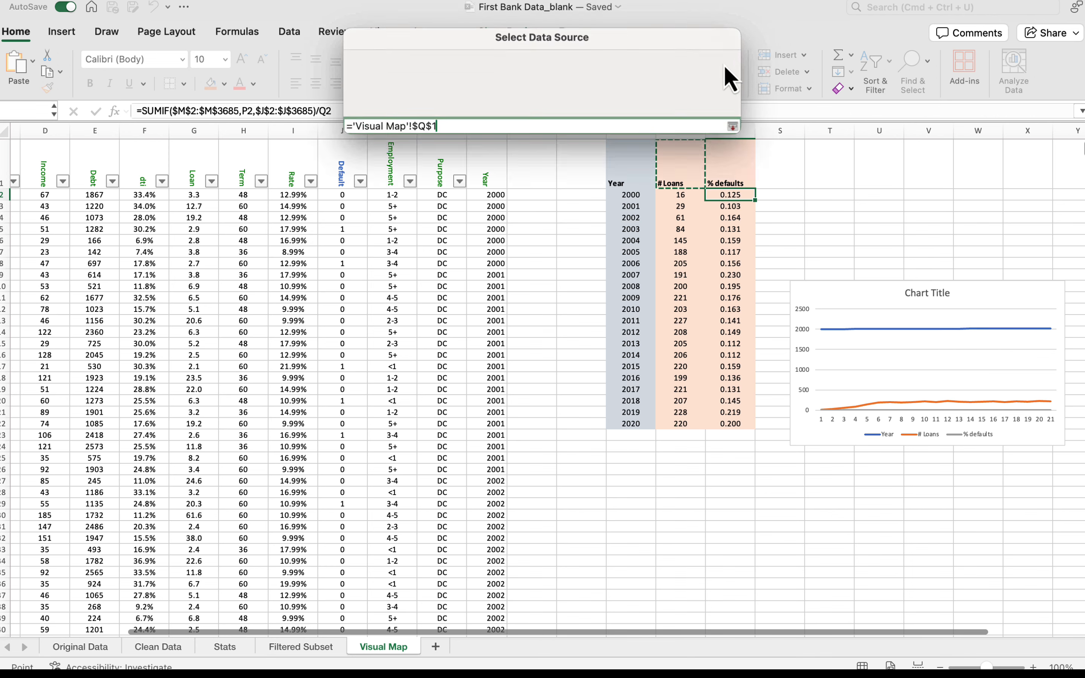
pyautogui.click(396, 206)
pyautogui.click(410, 193)
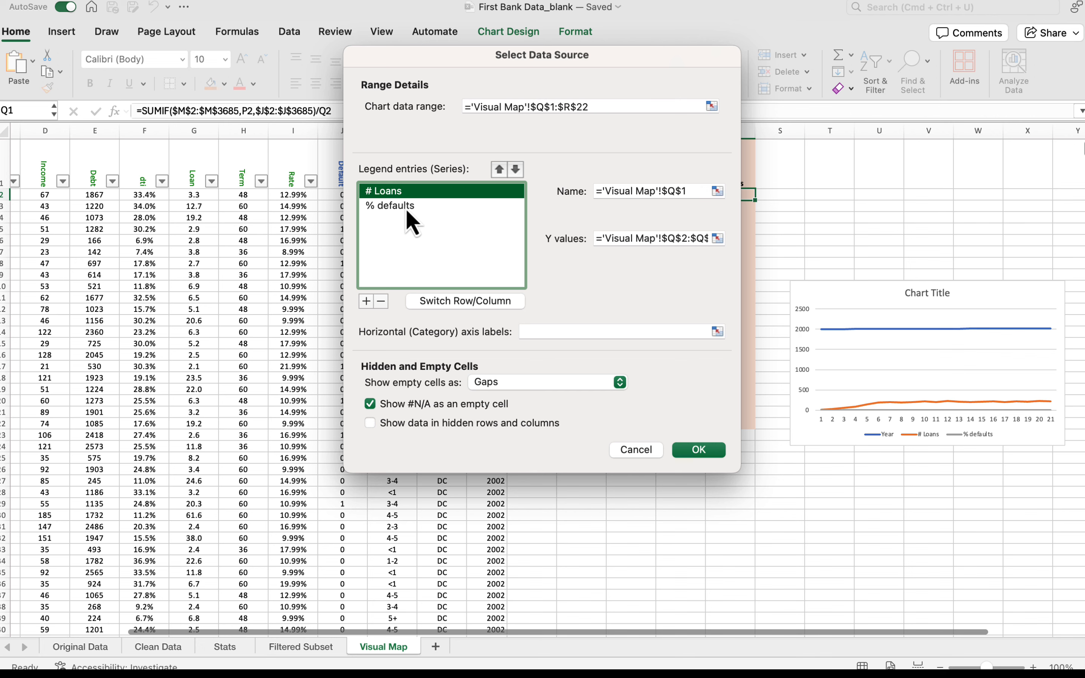
# - Set the Y values of the # Loans series to Q2:Q22 on the Visual Map sheet
pyautogui.click(405, 207)
pyautogui.click(411, 198)
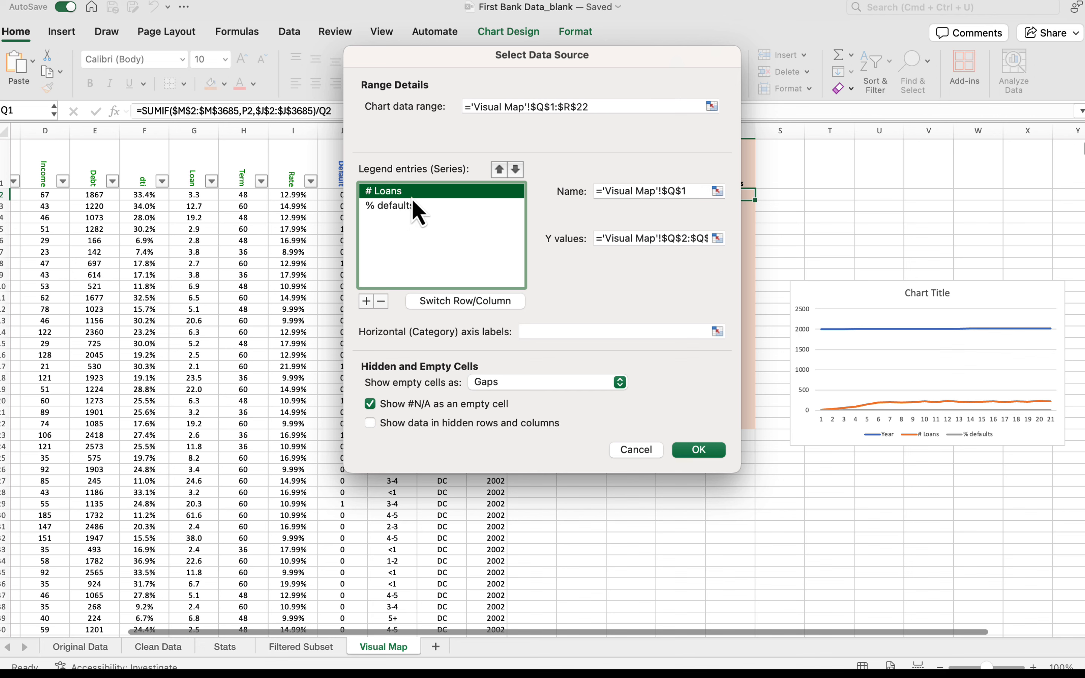
pyautogui.click(718, 238)
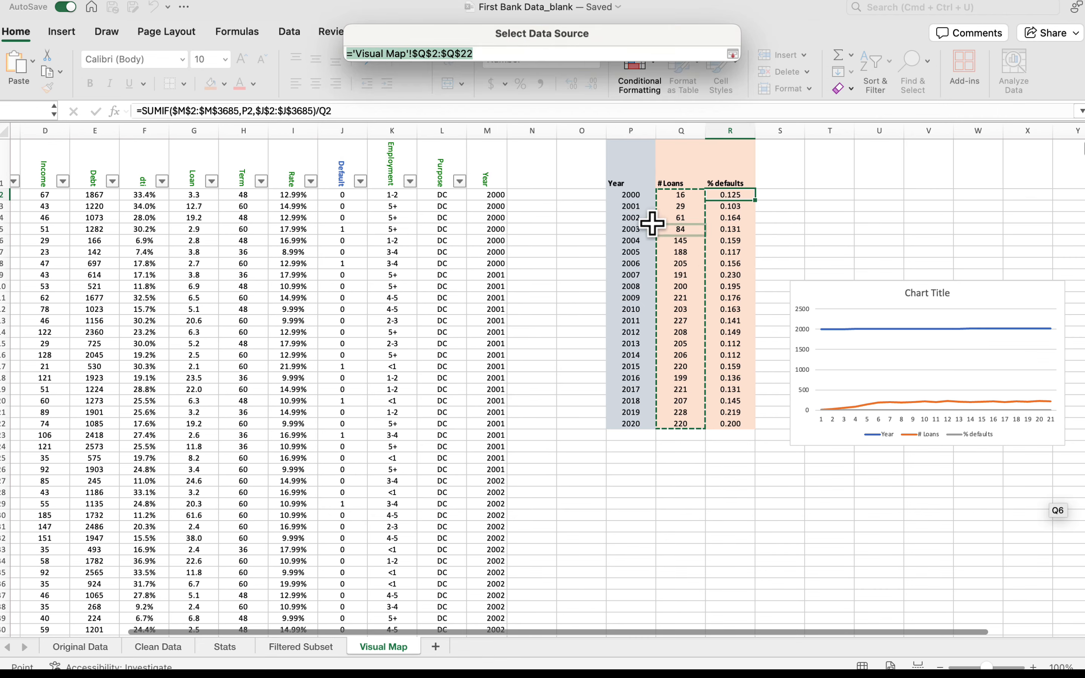
pyautogui.moveTo(680, 196); pyautogui.dragTo(681, 429)
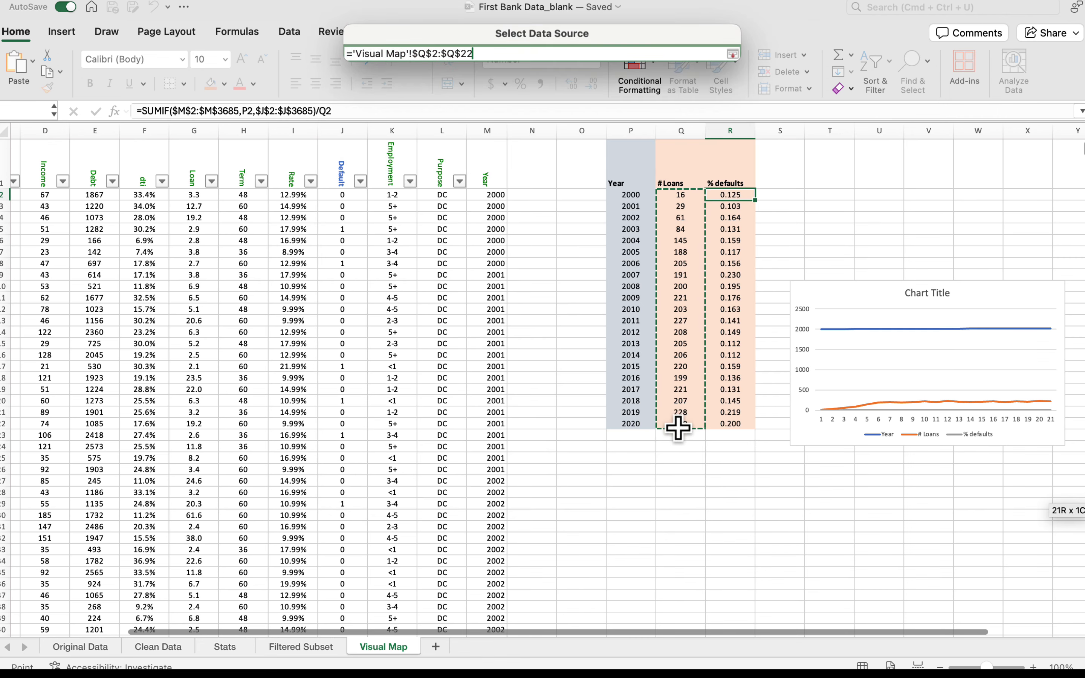
pyautogui.click(733, 55)
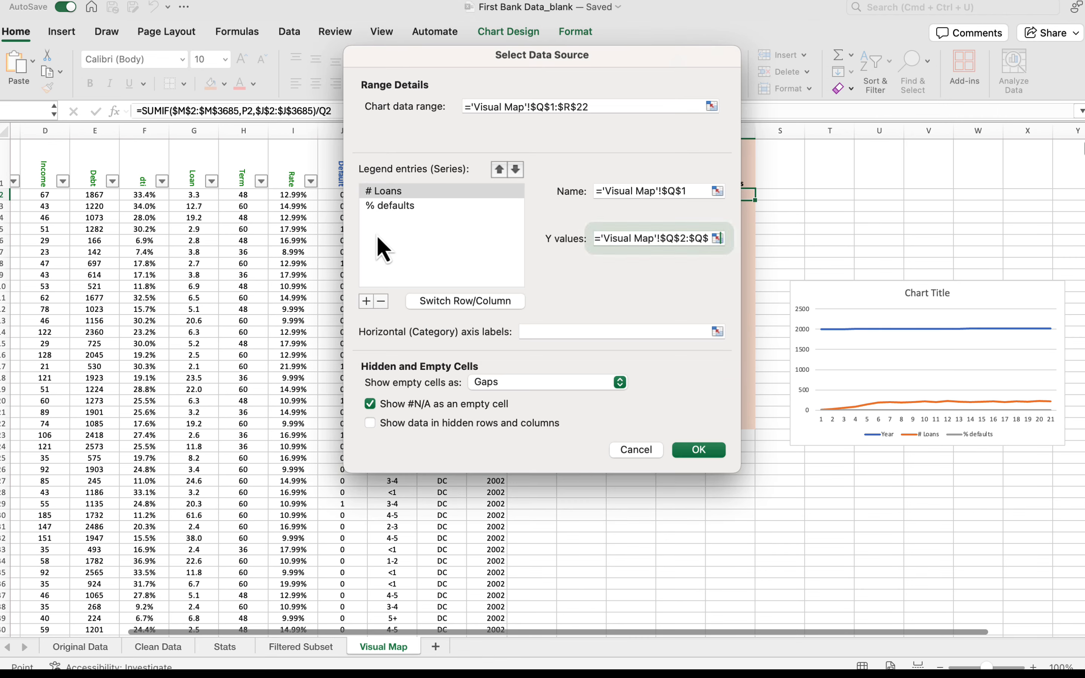
# - Set the Y values of the % defaults series to R2:R22 on the Visual Map sheet
pyautogui.click(390, 206)
pyautogui.click(718, 238)
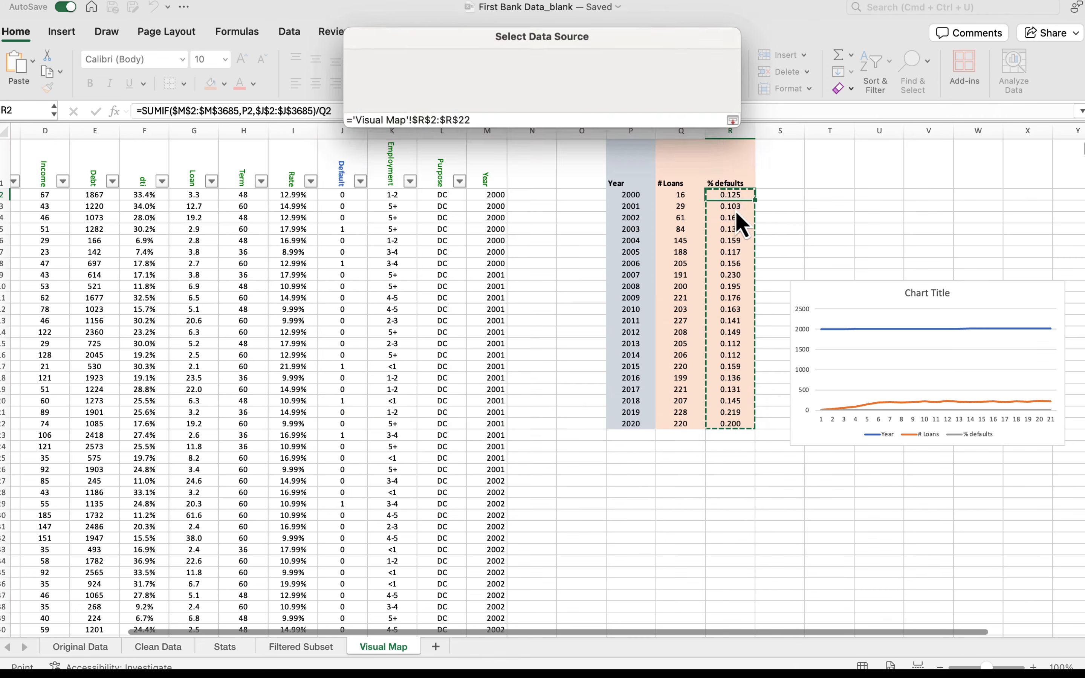
pyautogui.moveTo(730, 196); pyautogui.dragTo(747, 428)
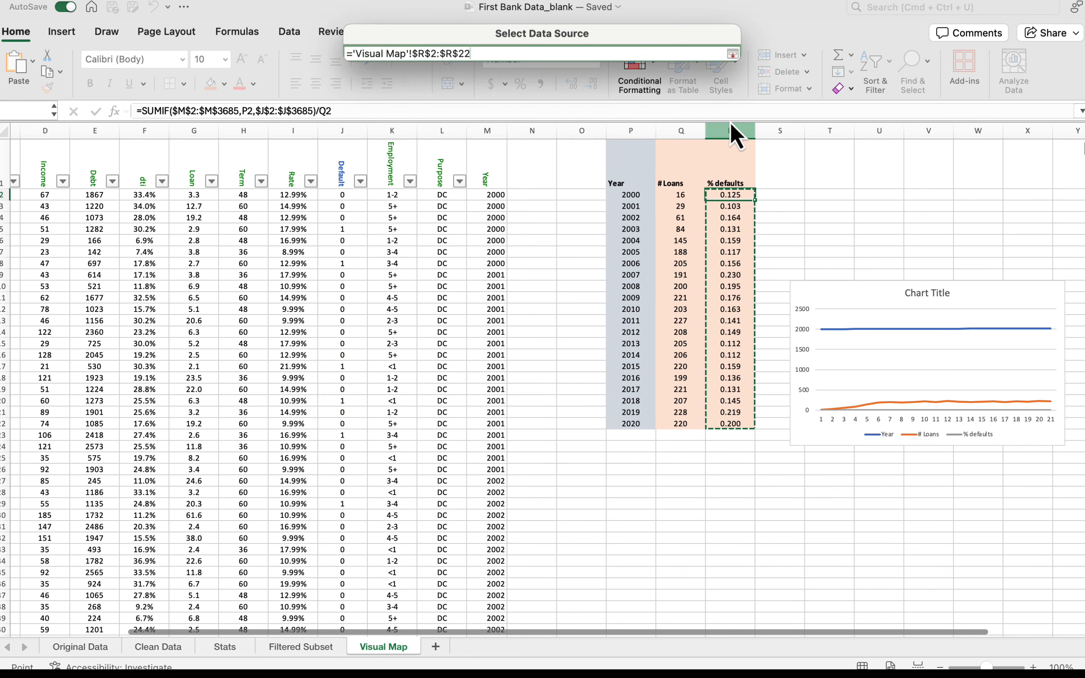
pyautogui.click(733, 54)
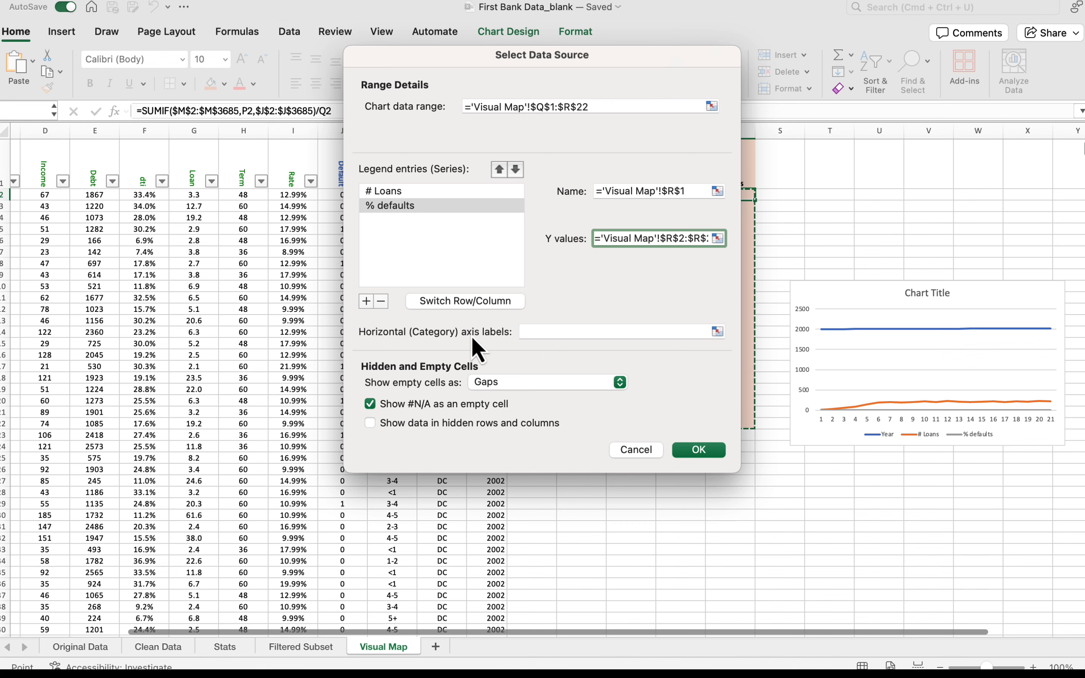
# - Use the years in P2:P22 as the horizontal category axis labels and apply the chart's data source changes
pyautogui.click(718, 332)
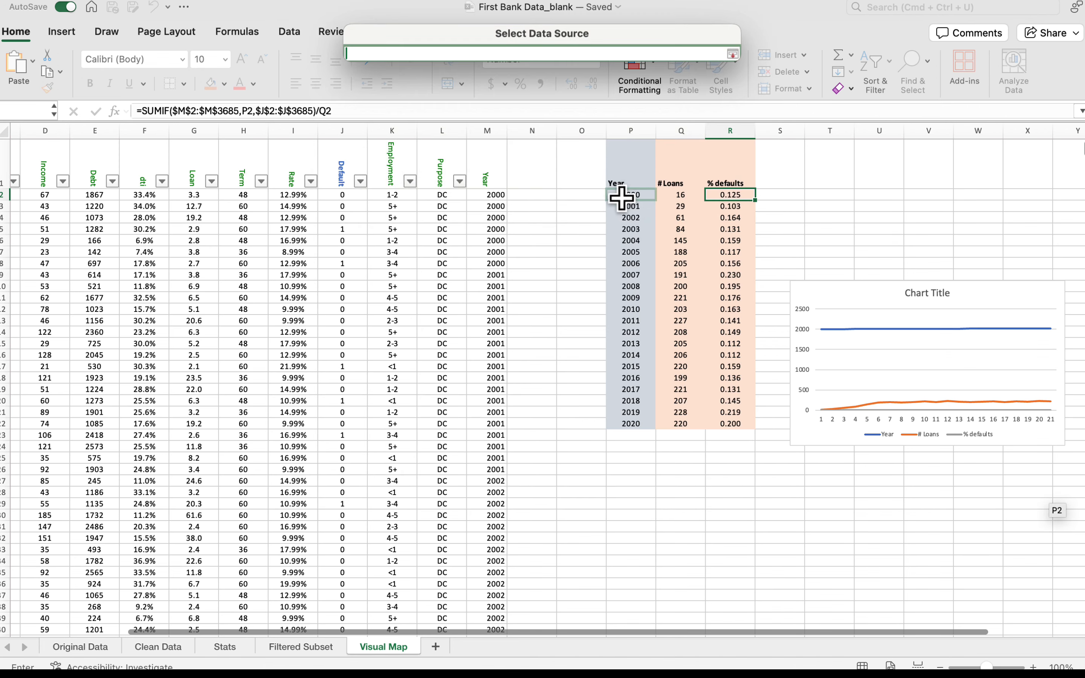
pyautogui.moveTo(625, 194); pyautogui.dragTo(628, 425)
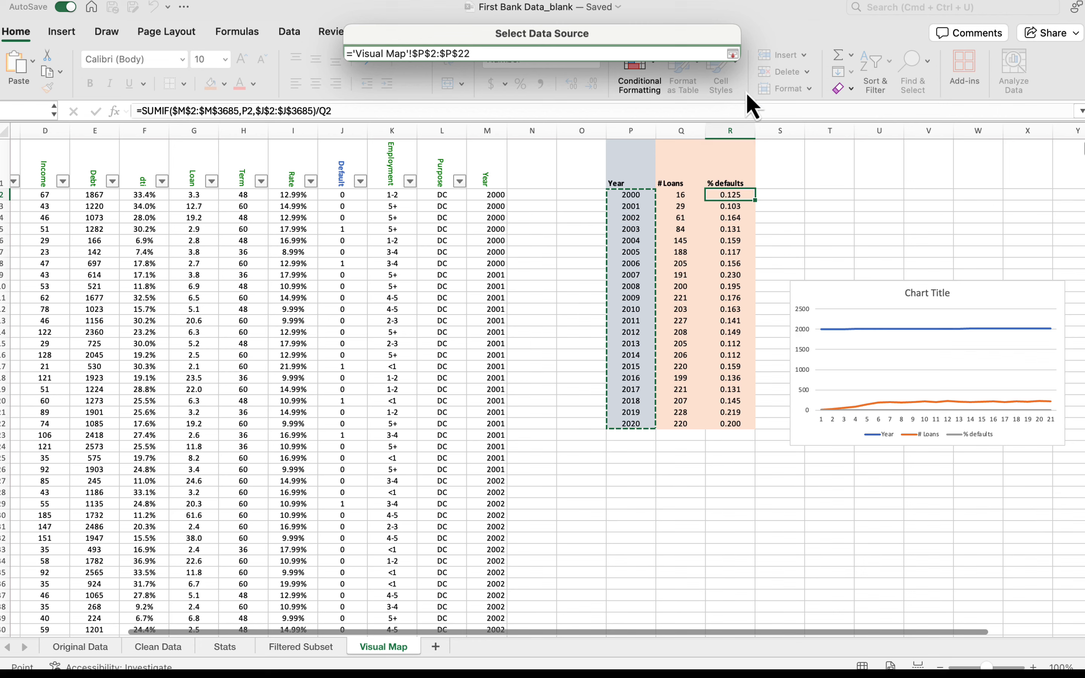
pyautogui.click(733, 54)
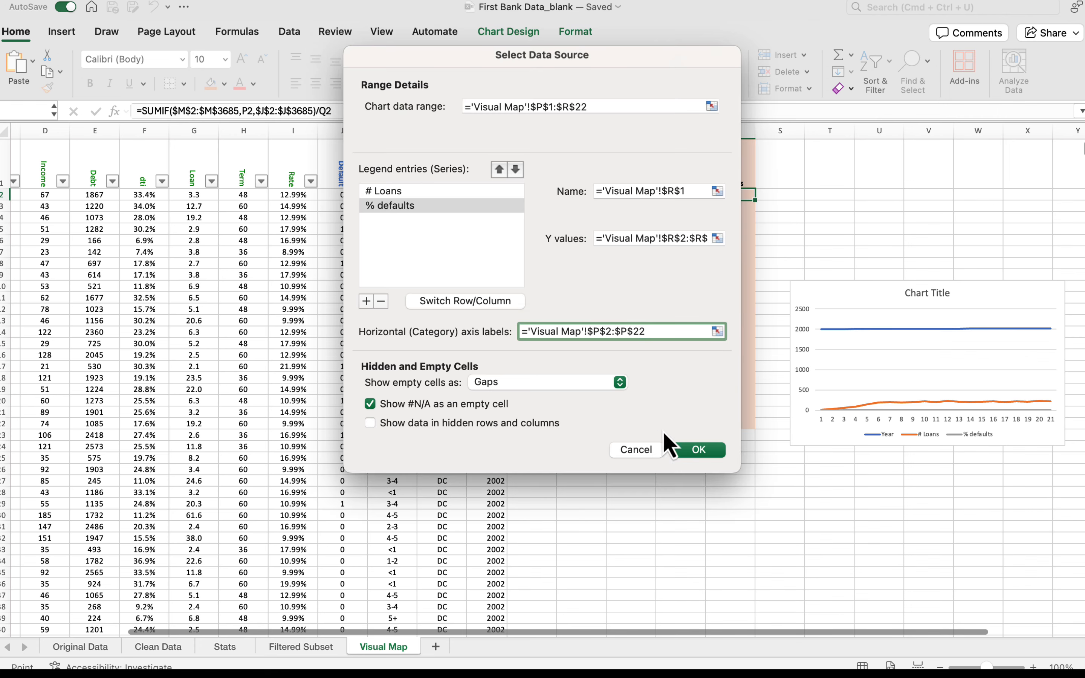
pyautogui.click(700, 450)
# - Reposition the chart beside the summary table so that it spans about columns T to Y
pyautogui.moveTo(820, 288); pyautogui.dragTo(813, 259)
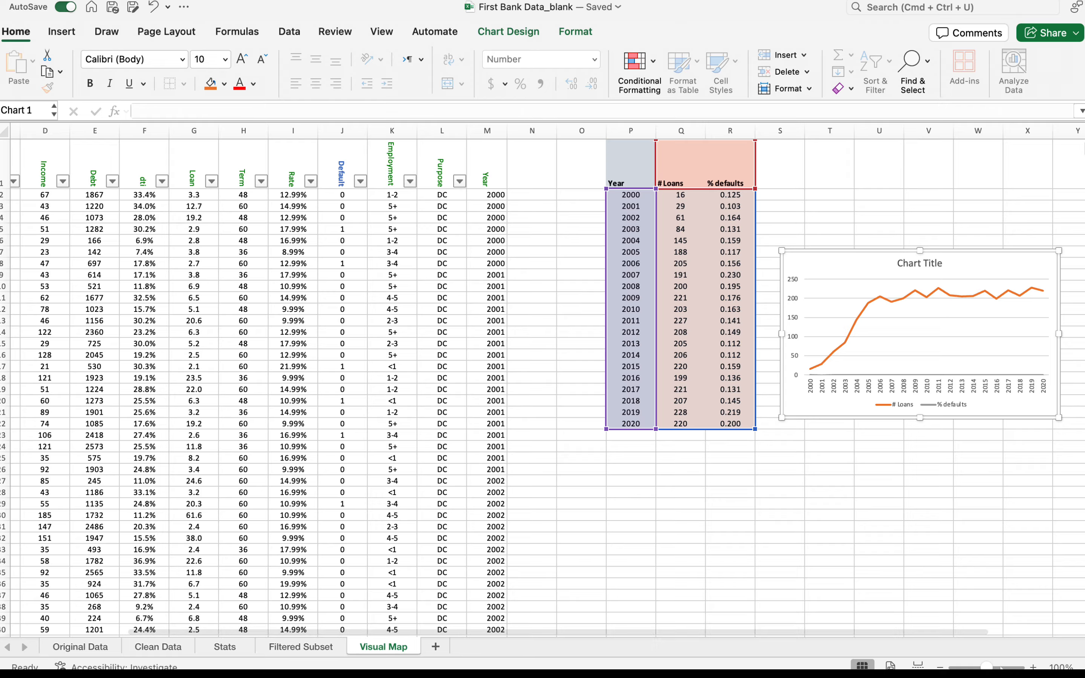
pyautogui.scroll(10, 920, 314)
pyautogui.scroll(-10, 542, 379)
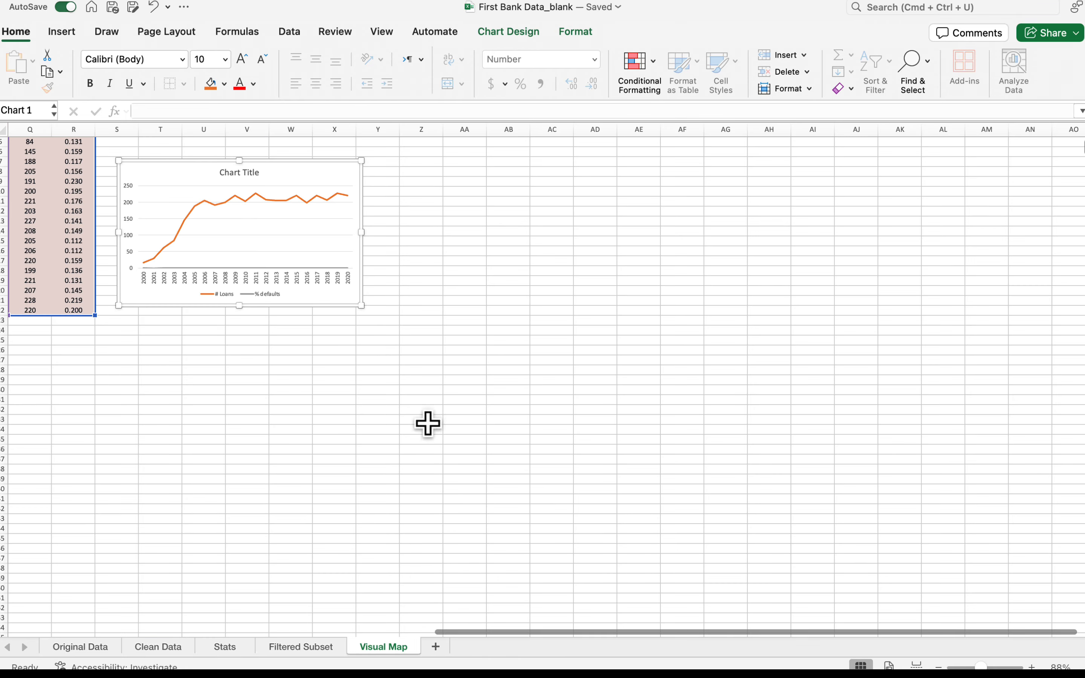
pyautogui.scroll(5, 543, 379)
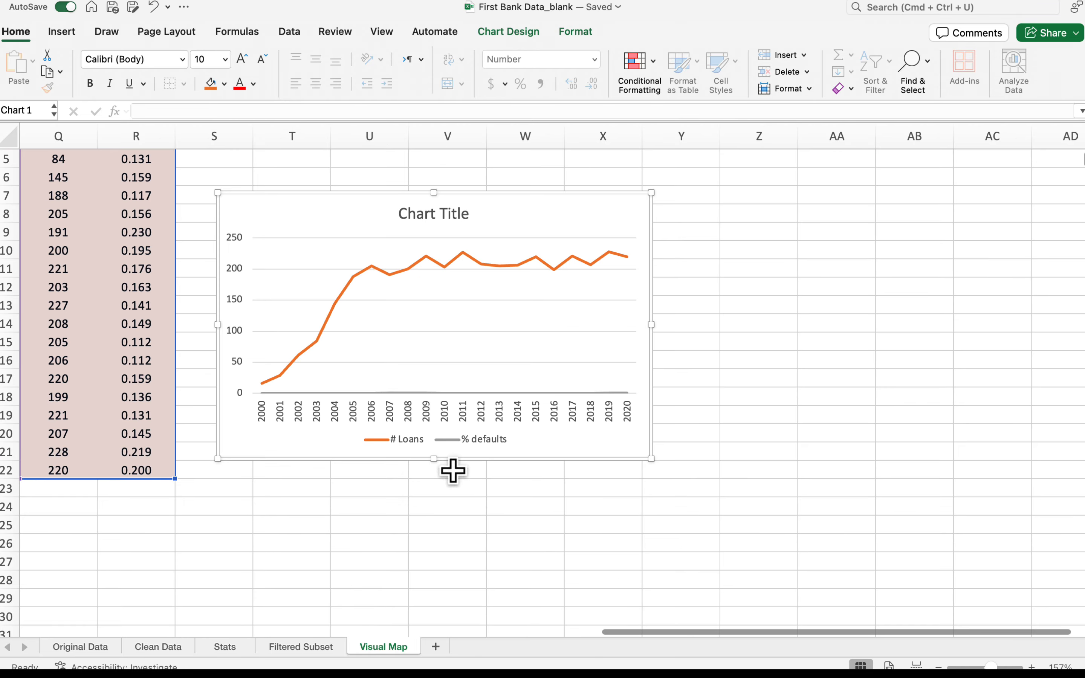
pyautogui.moveTo(317, 443); pyautogui.dragTo(385, 438)
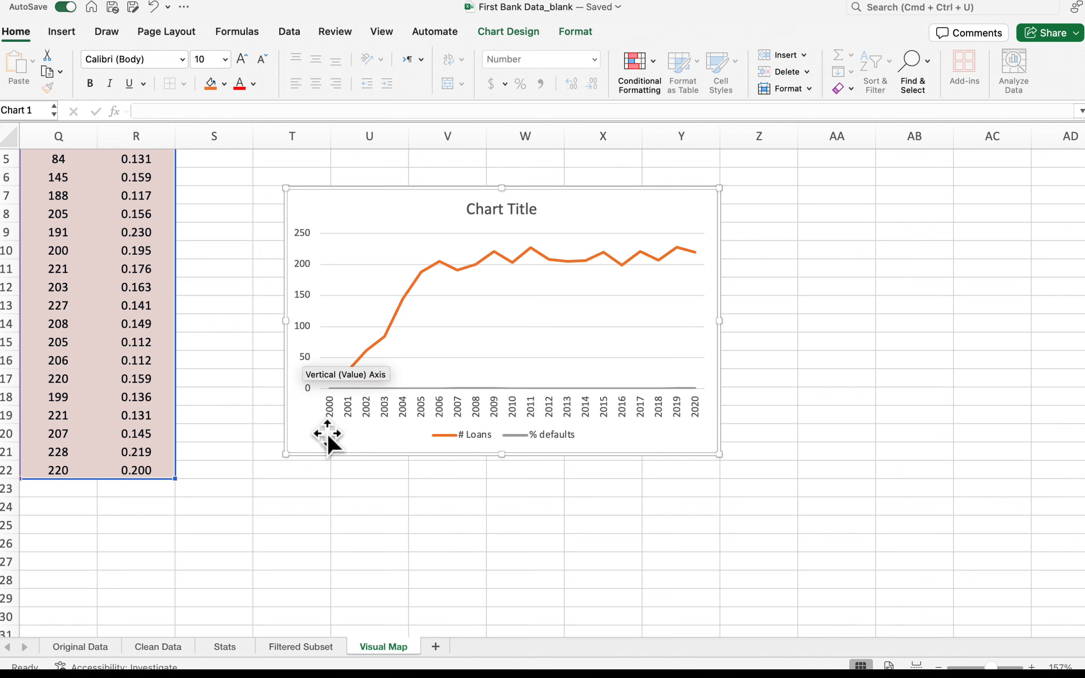
pyautogui.rightClick(368, 438)
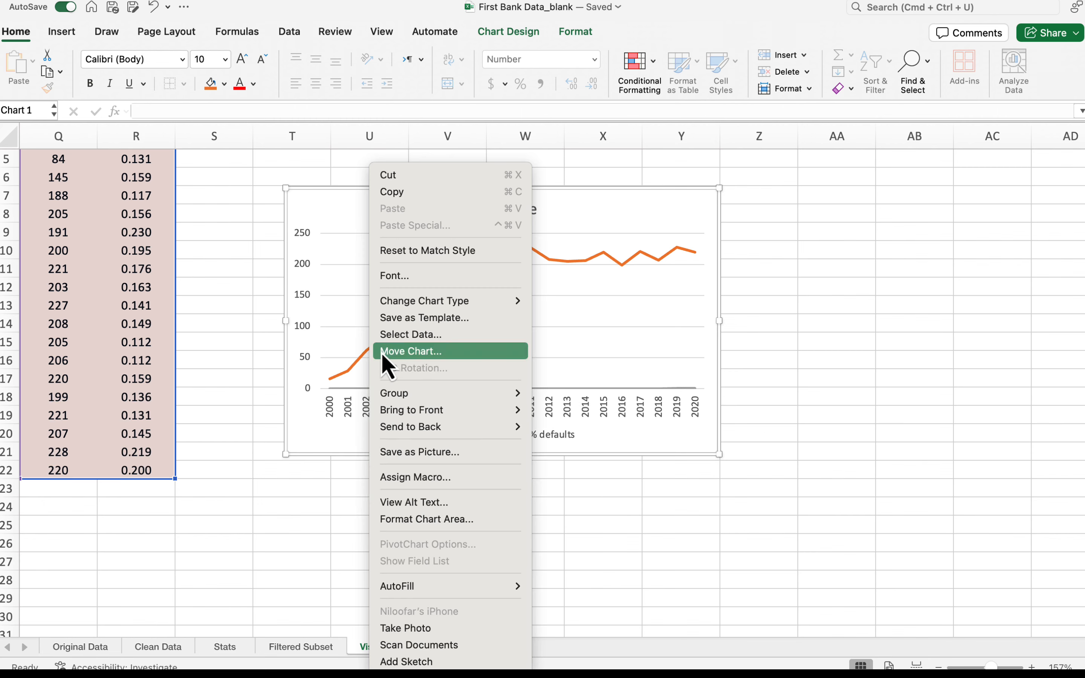
pyautogui.click(352, 428)
# - Plot the chart's % defaults series on the secondary axis
pyautogui.click(366, 353)
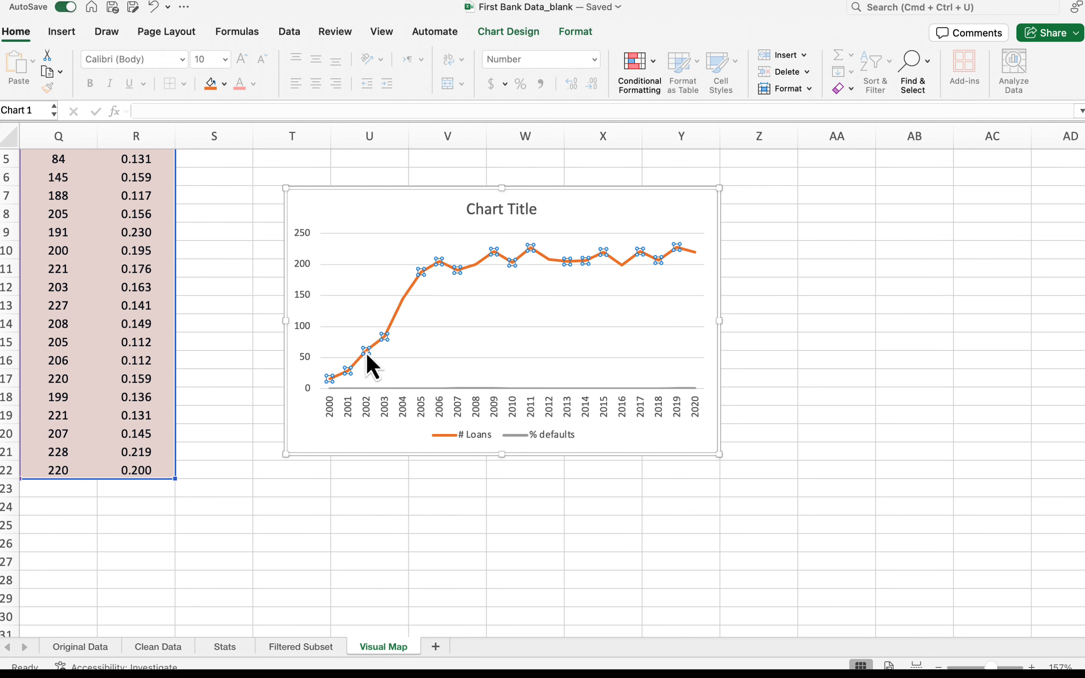
pyautogui.scroll(5, 252, 375)
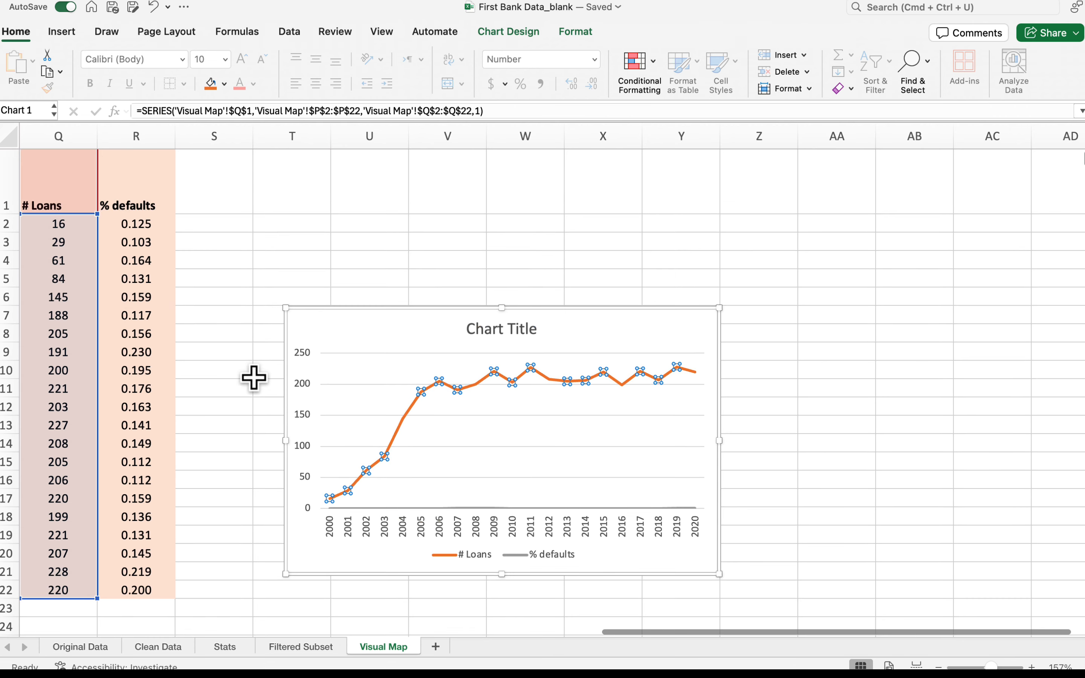
pyautogui.click(403, 511)
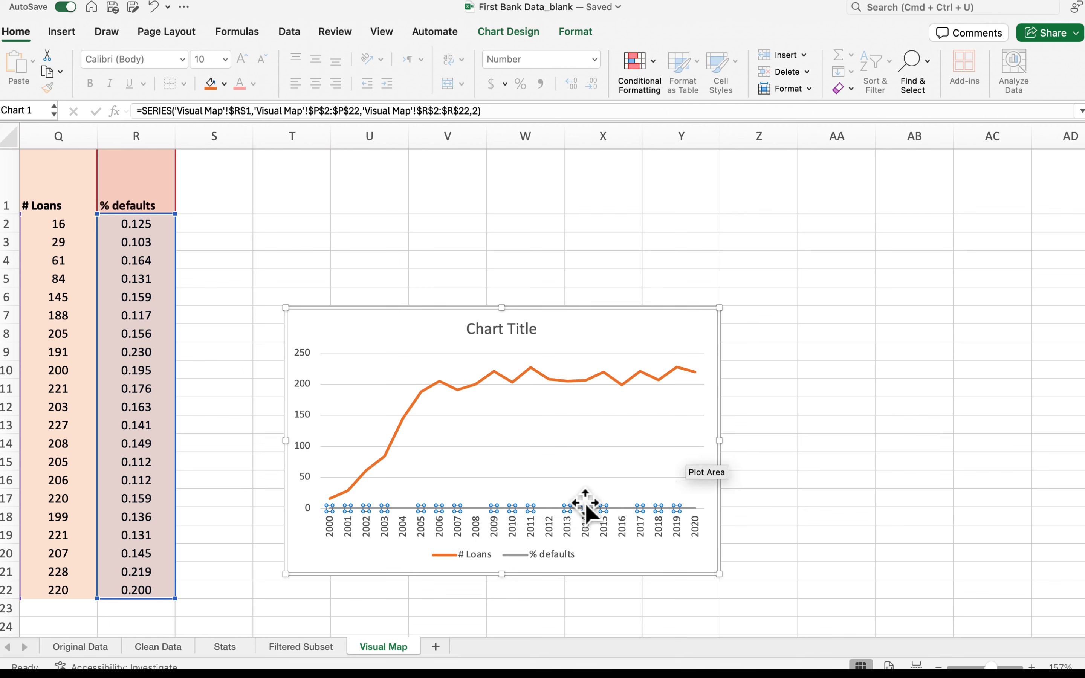
pyautogui.rightClick(552, 514)
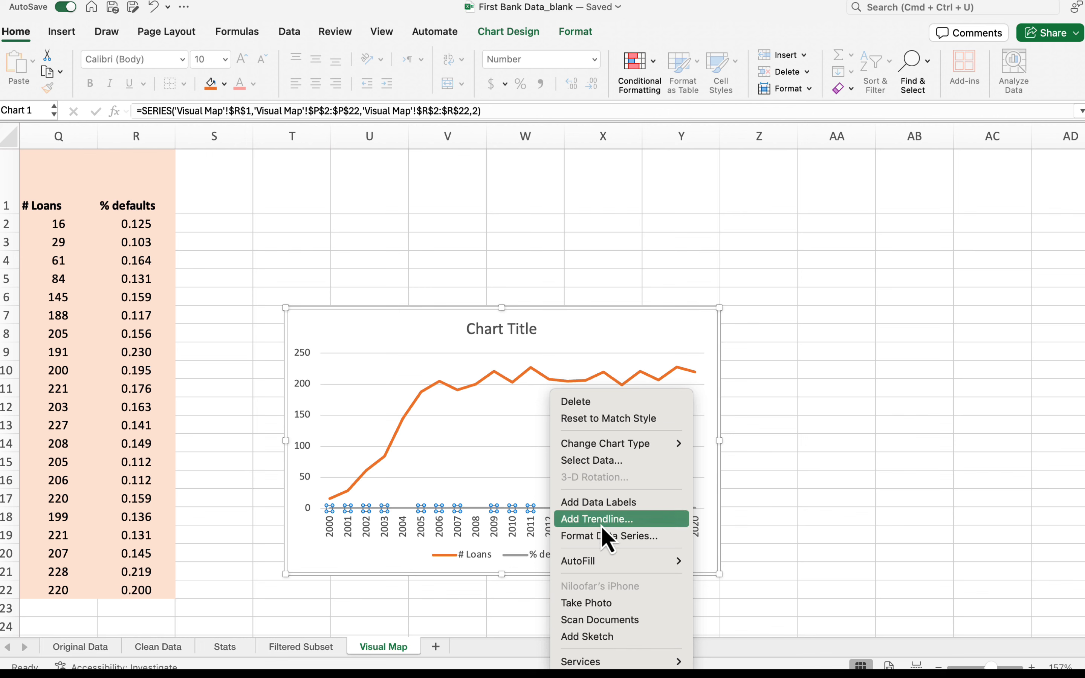
pyautogui.click(631, 539)
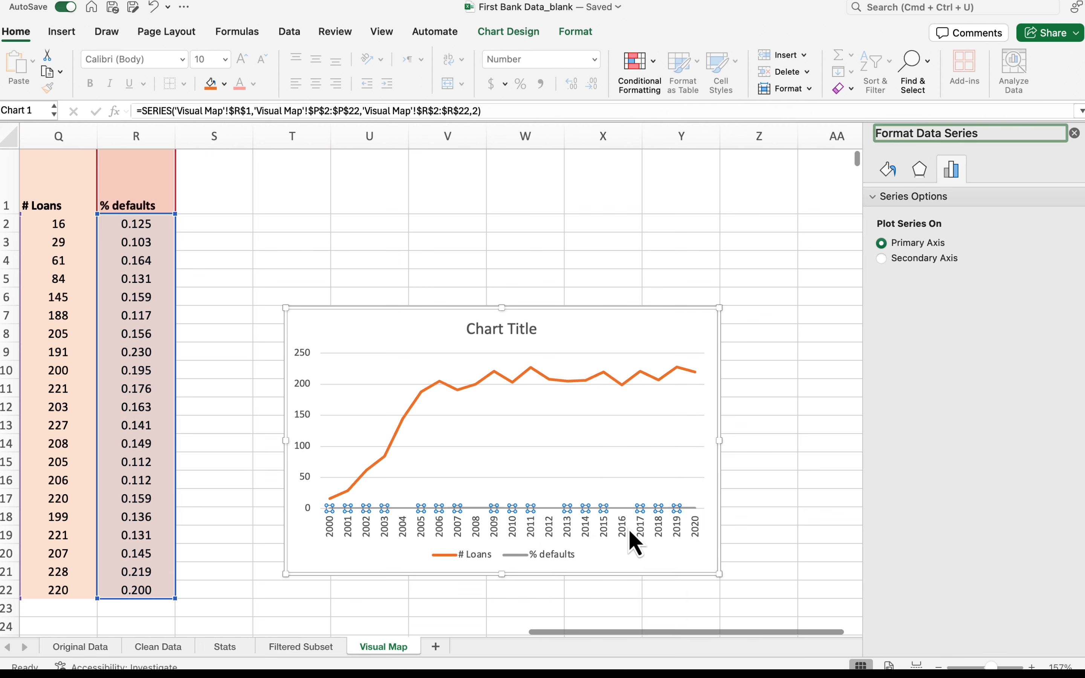
pyautogui.click(892, 260)
pyautogui.click(1074, 132)
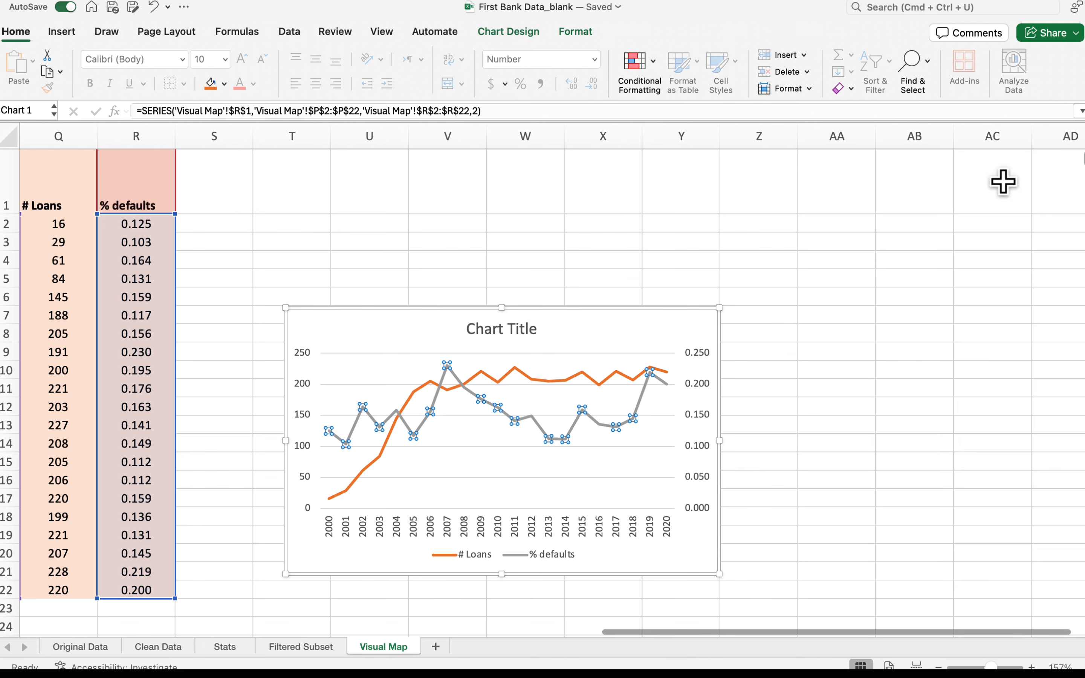
pyautogui.click(759, 424)
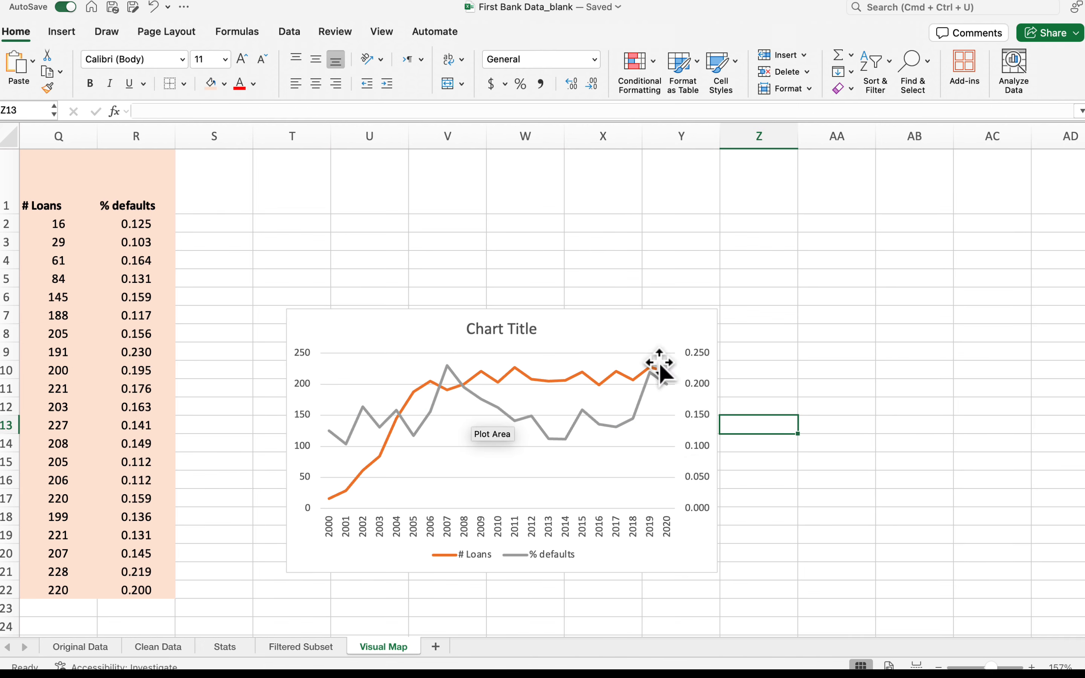
pyautogui.click(314, 431)
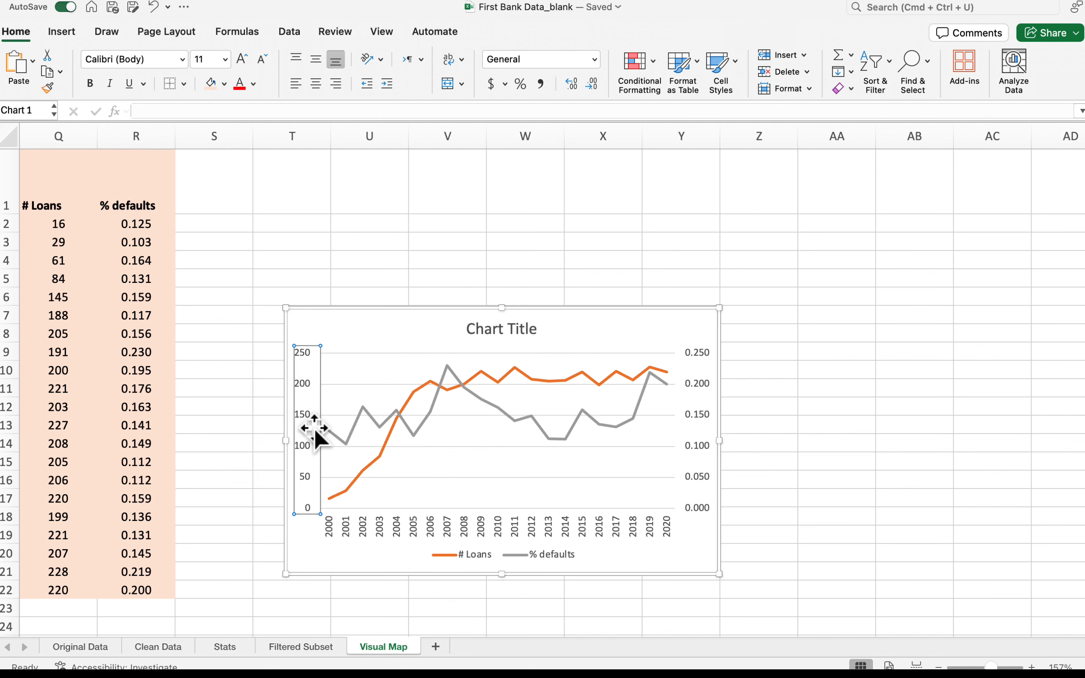
pyautogui.click(305, 550)
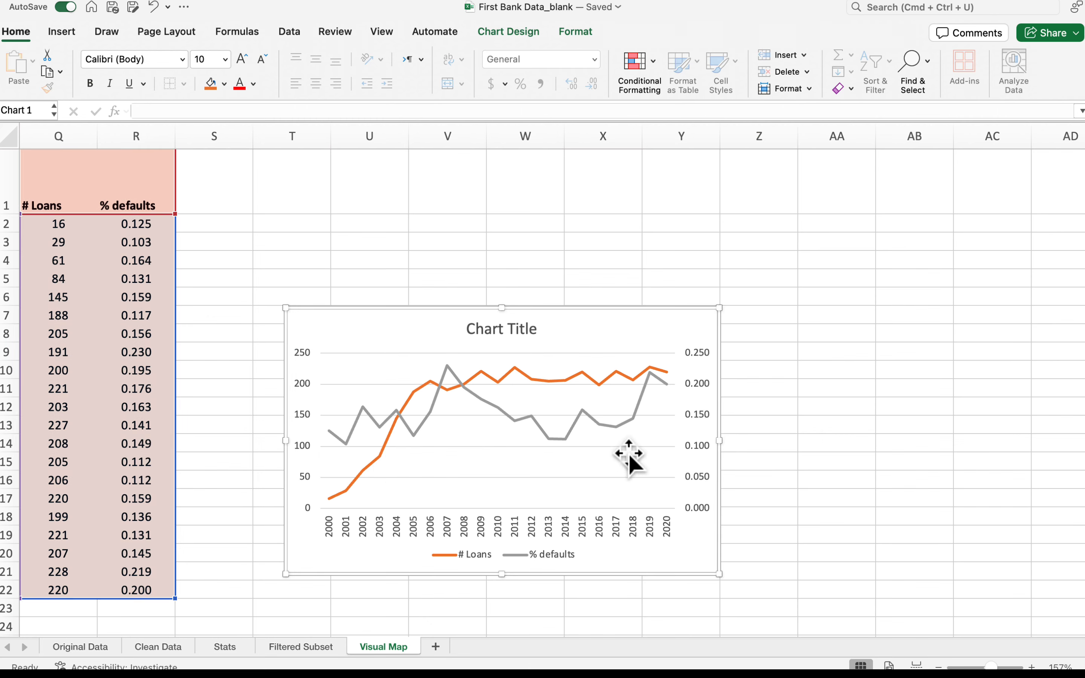
# - Add a primary vertical axis title and a secondary vertical axis title to the loan chart
pyautogui.click(493, 36)
pyautogui.click(31, 70)
pyautogui.moveTo(49, 112)
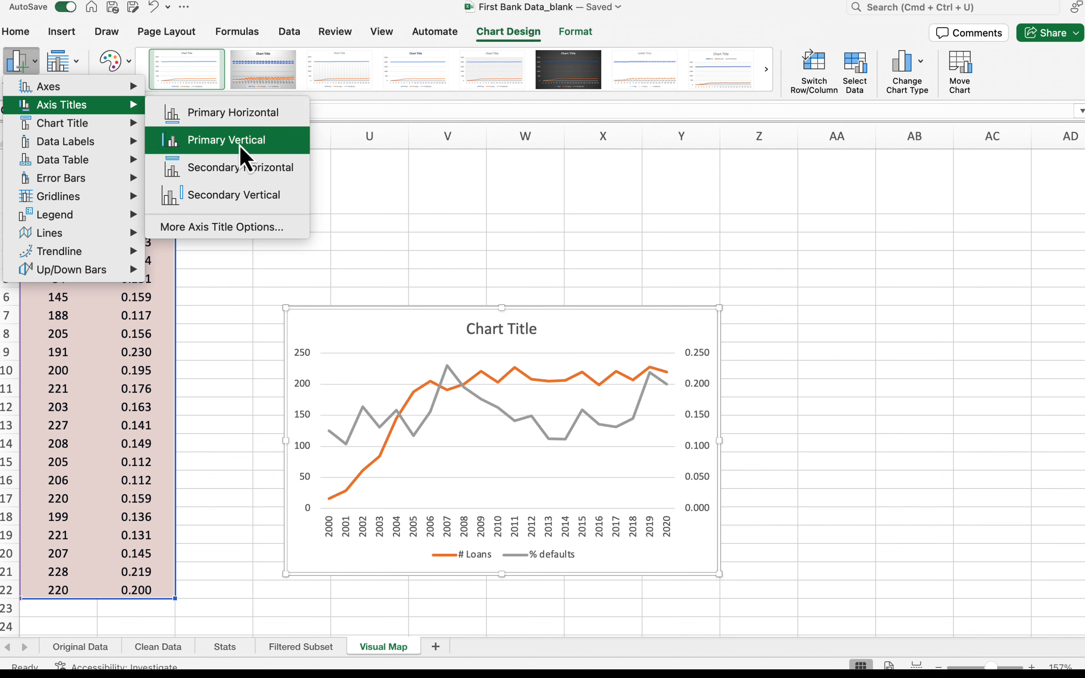
pyautogui.click(213, 145)
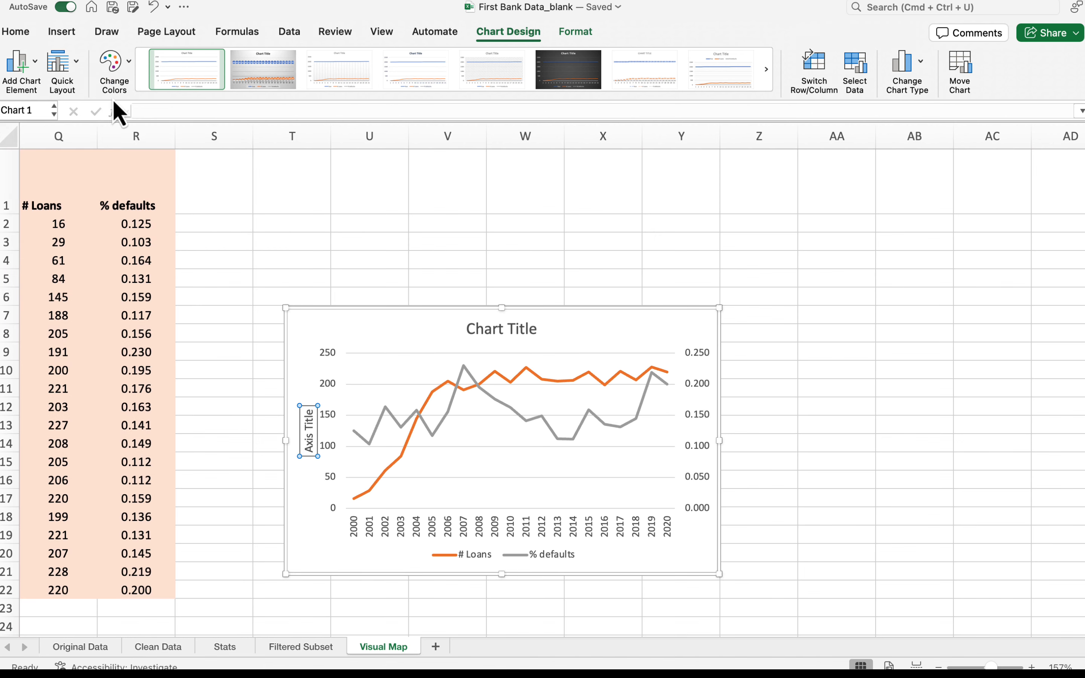
pyautogui.click(30, 78)
pyautogui.moveTo(90, 104)
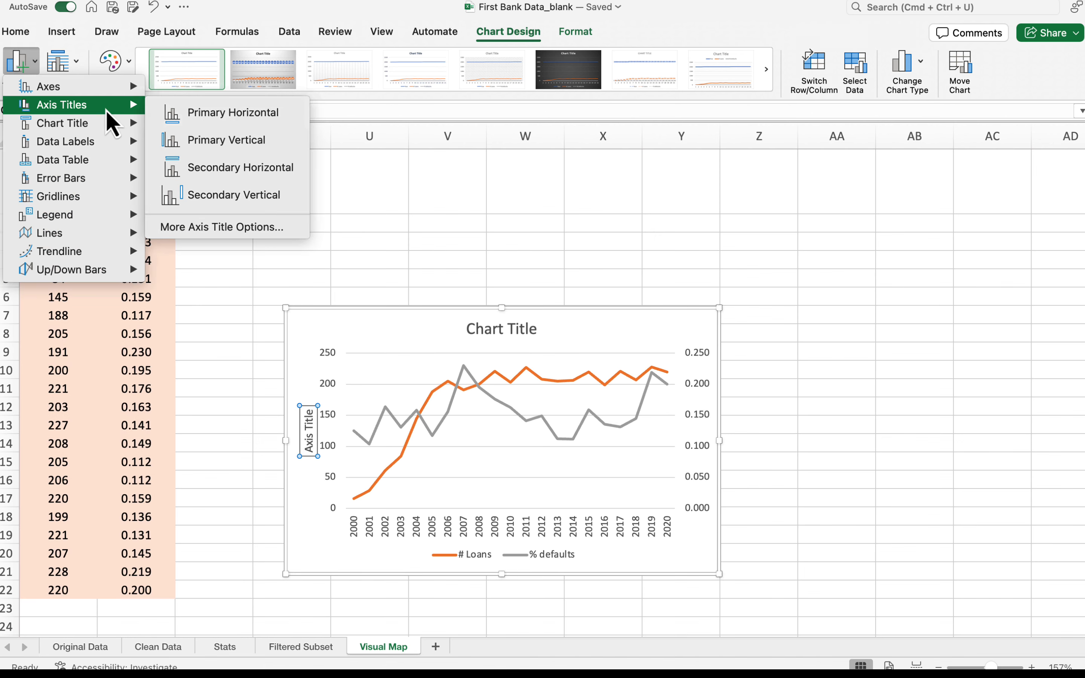
pyautogui.click(211, 197)
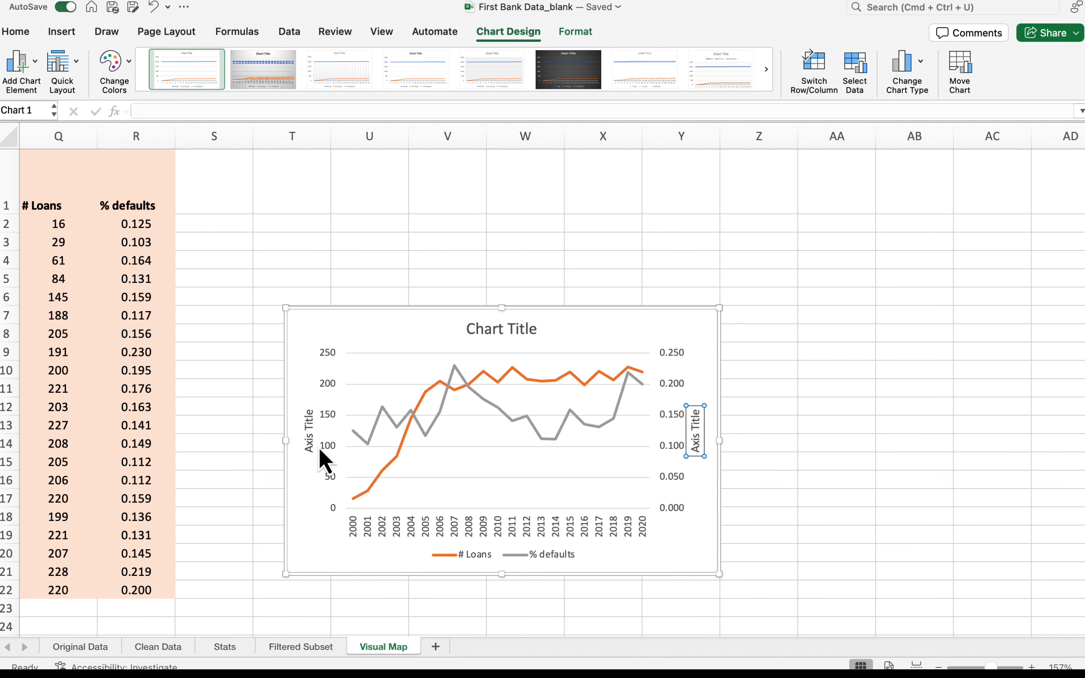
# - Set the secondary vertical axis title to "%defaults"
pyautogui.click(359, 435)
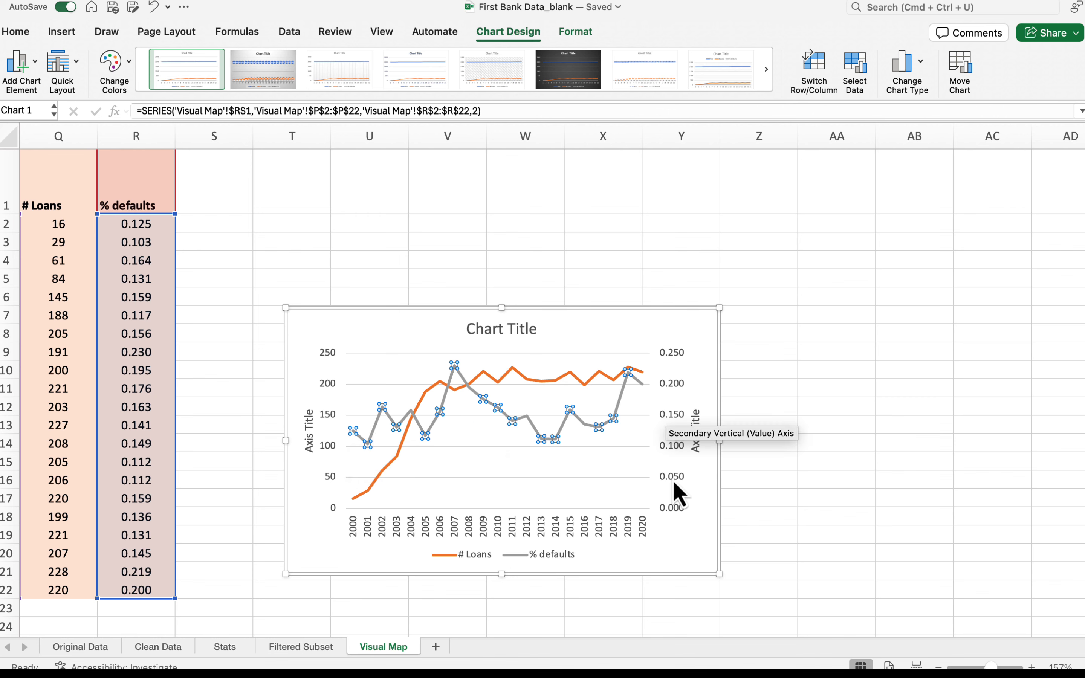
pyautogui.doubleClick(696, 437)
pyautogui.moveTo(698, 445); pyautogui.dragTo(695, 401)
pyautogui.write('%defaults')
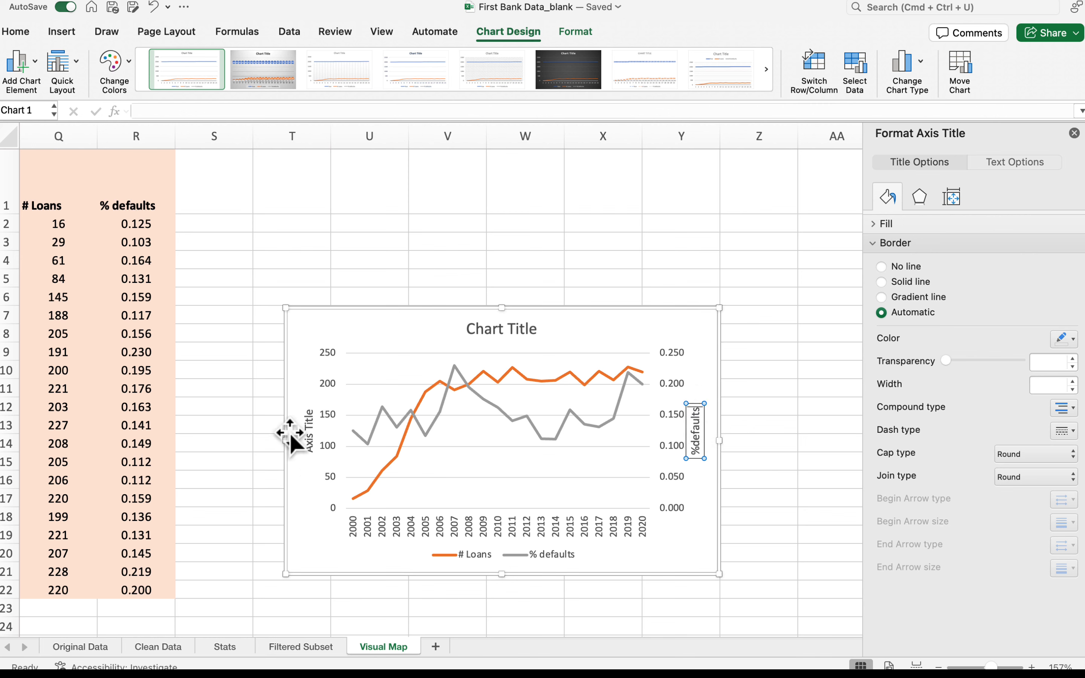
# - Set the primary vertical axis title to "# Loan"
pyautogui.click(310, 430)
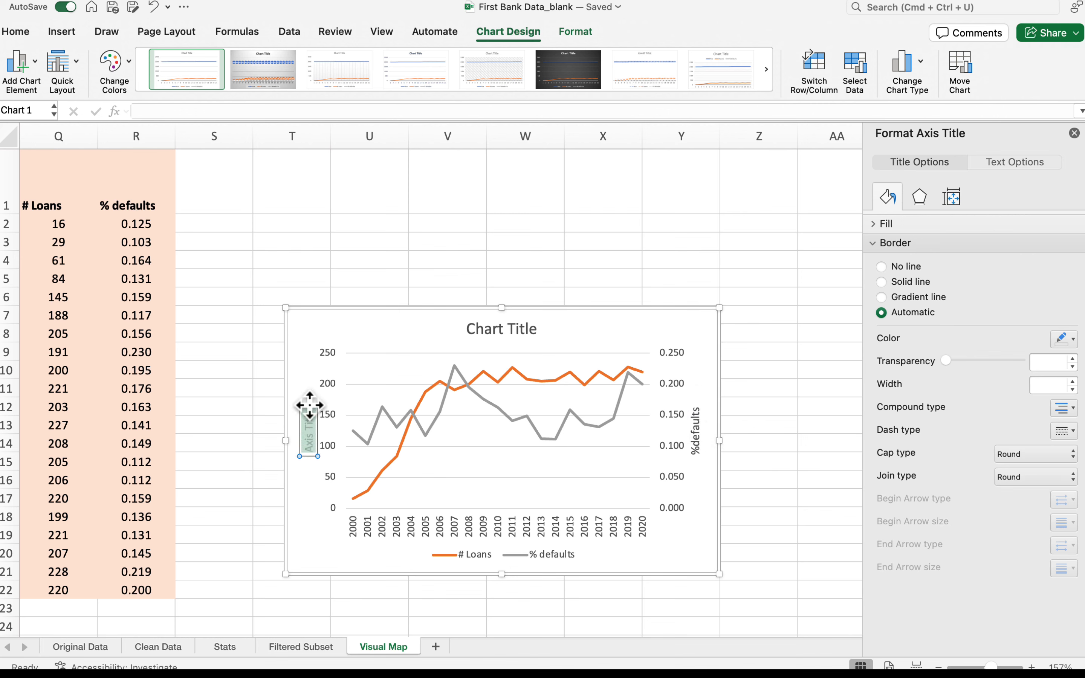
pyautogui.write('# Lo')
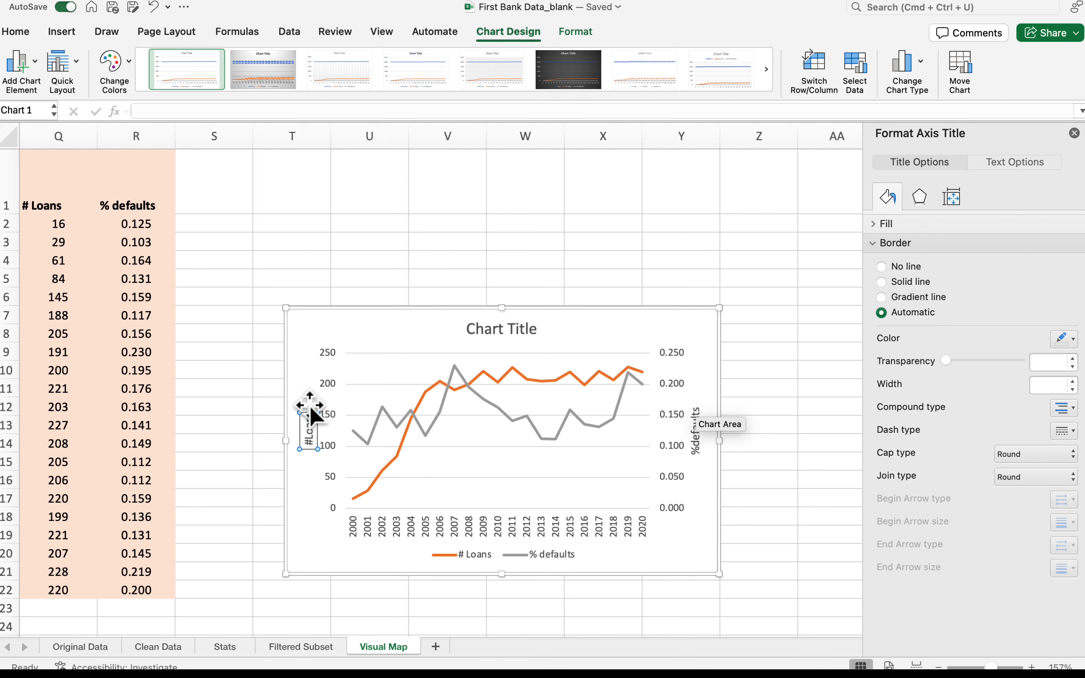
pyautogui.write('an')
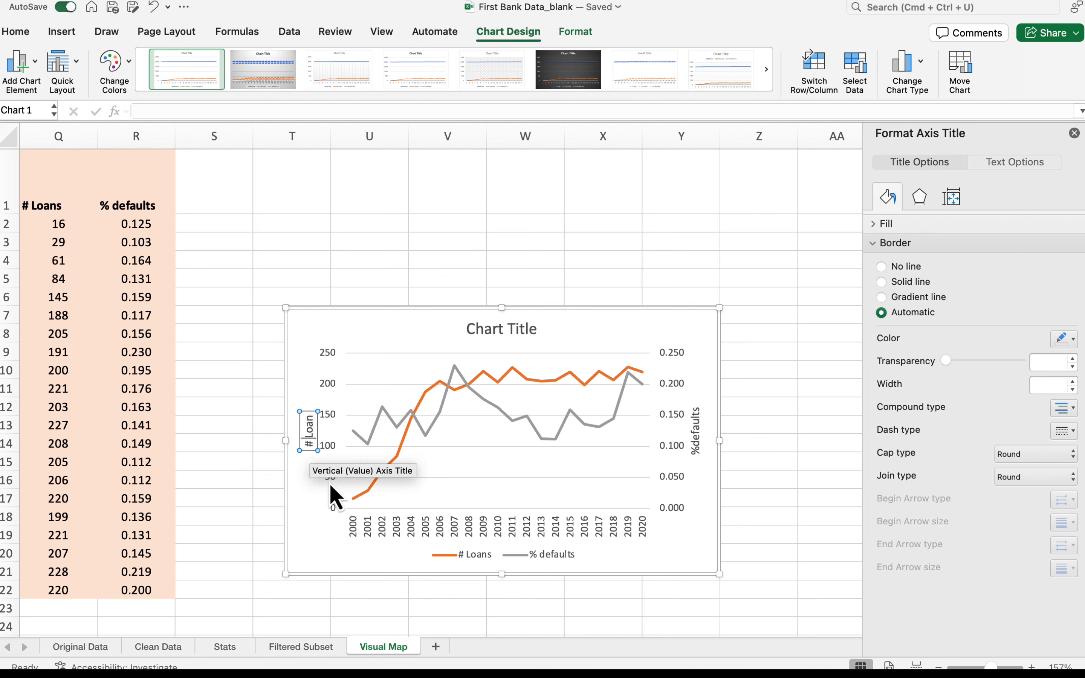
pyautogui.click(330, 560)
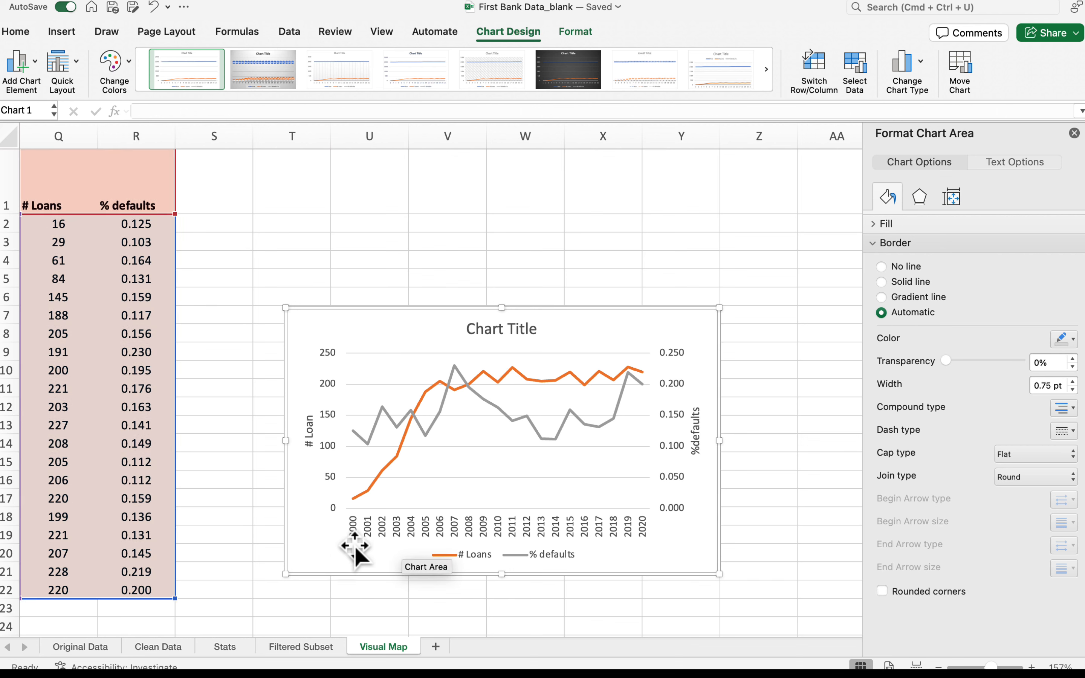
# - Delete the chart title and move the %defaults axis title slightly farther from the secondary axis values
pyautogui.click(537, 340)
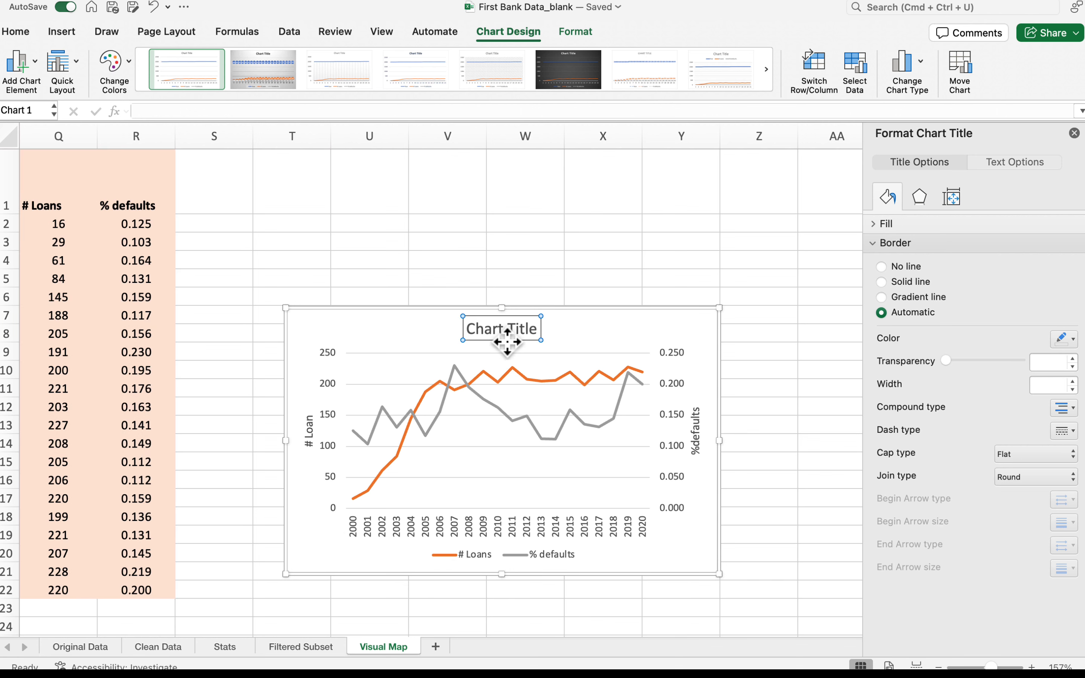
pyautogui.press('Delete')
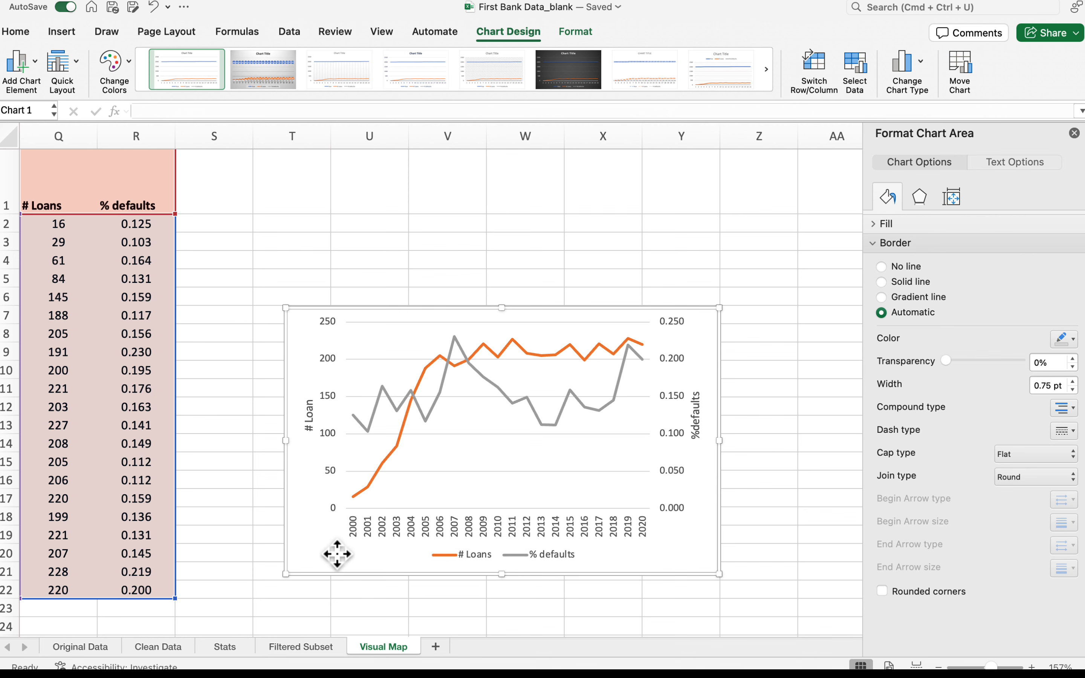
pyautogui.moveTo(695, 417); pyautogui.dragTo(709, 422)
pyautogui.click(743, 414)
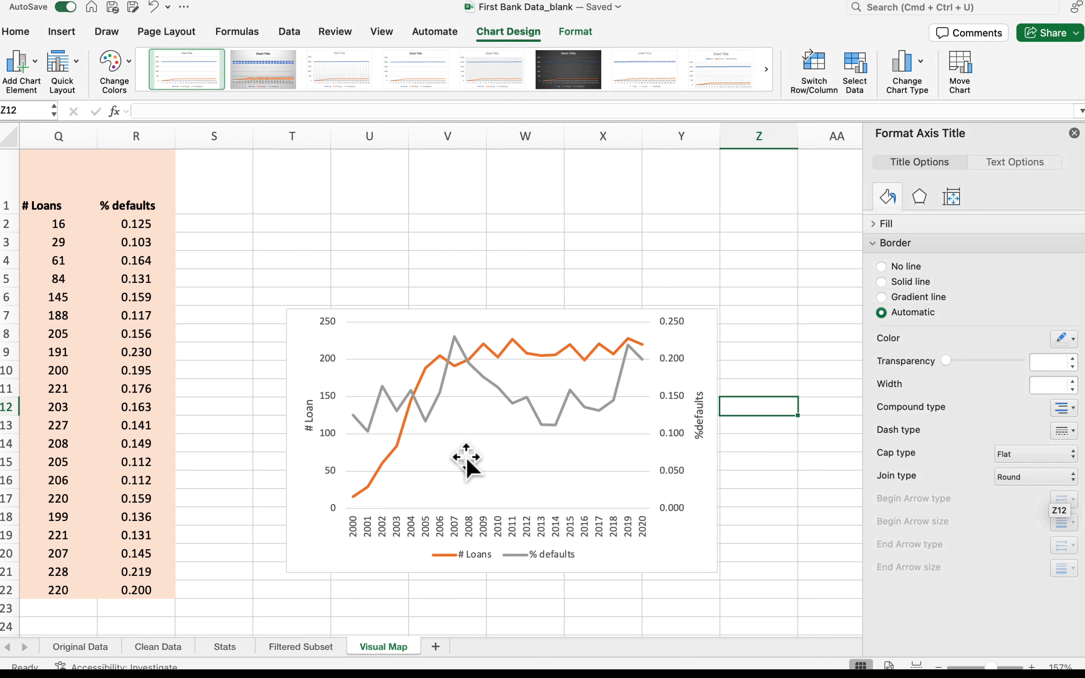